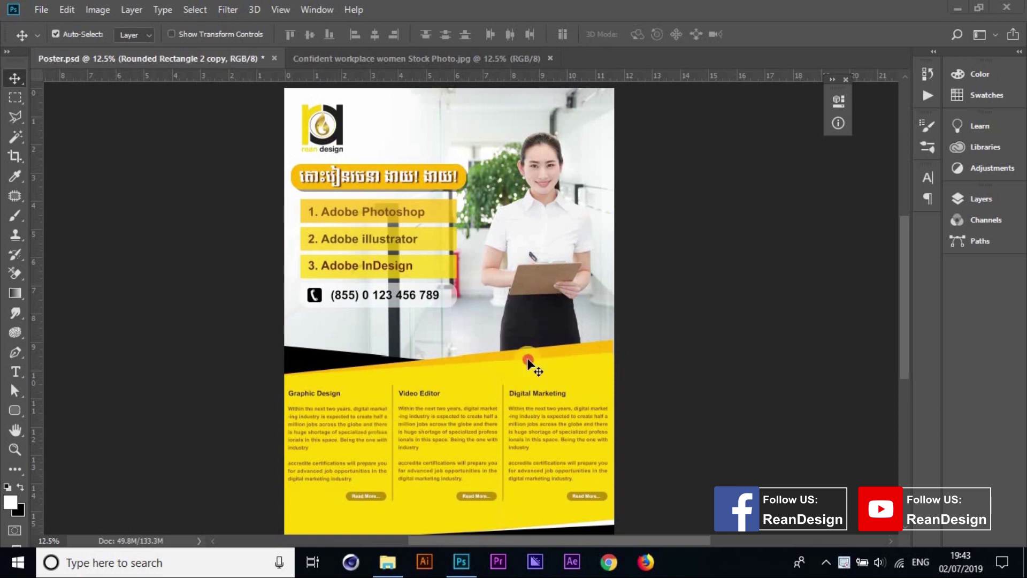
# Create a new blank A3 portrait document (297 × 420 mm) at 100 pixels/inch
pyautogui.moveTo(672, 407); pyautogui.dragTo(670, 355)
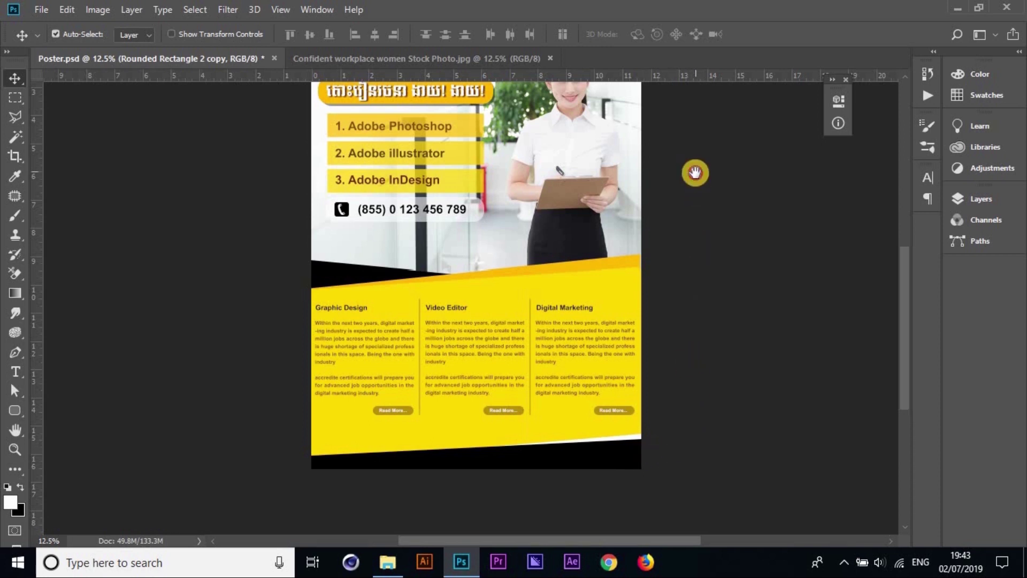
pyautogui.moveTo(694, 172); pyautogui.dragTo(668, 266)
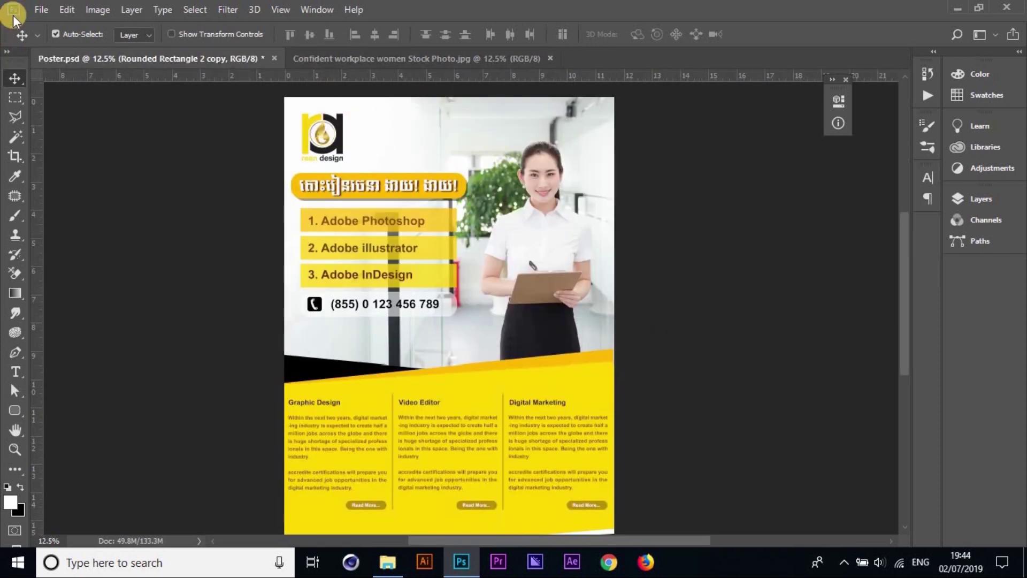
pyautogui.click(42, 9)
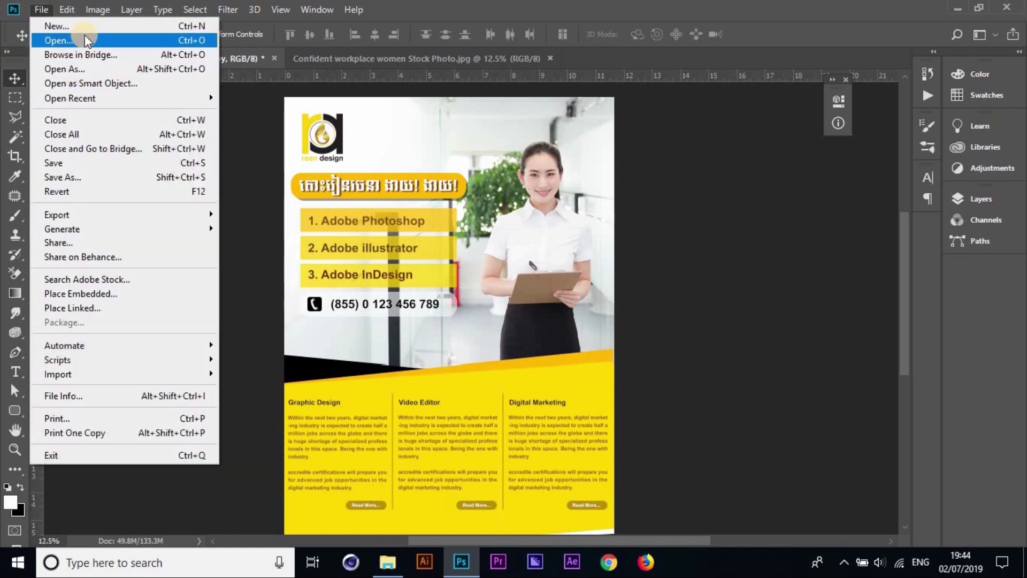
pyautogui.click(88, 26)
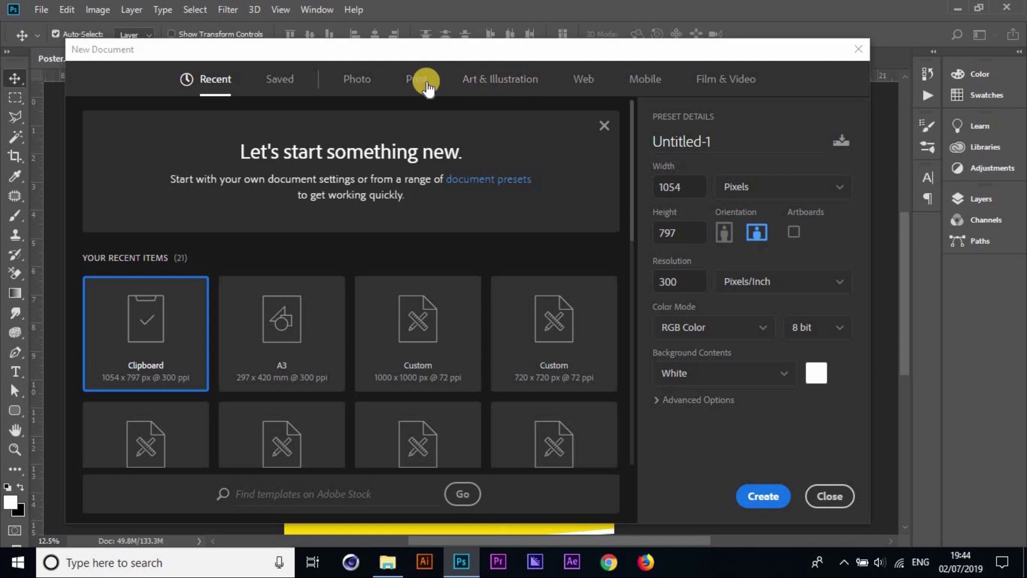
pyautogui.click(420, 83)
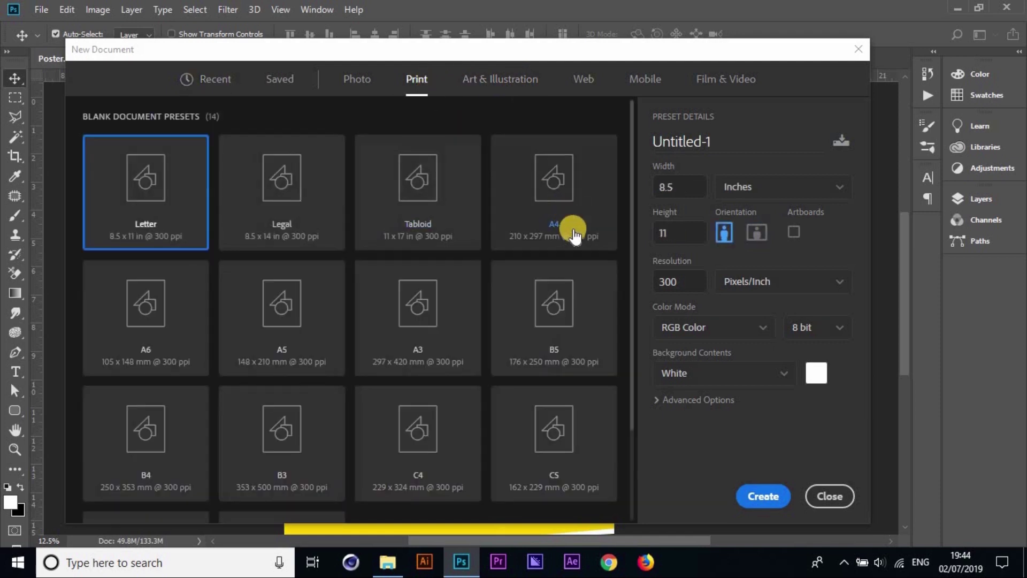
pyautogui.click(443, 334)
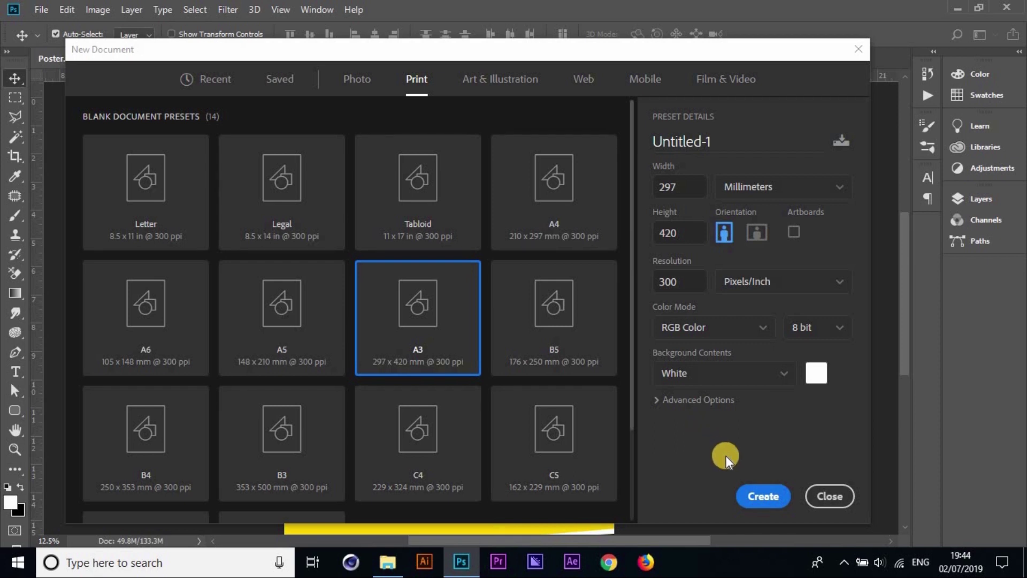
pyautogui.click(665, 283)
pyautogui.moveTo(665, 283)
pyautogui.mouseDown()
pyautogui.moveTo(640, 285)
pyautogui.moveTo(666, 277)
pyautogui.mouseUp()
pyautogui.write('1')
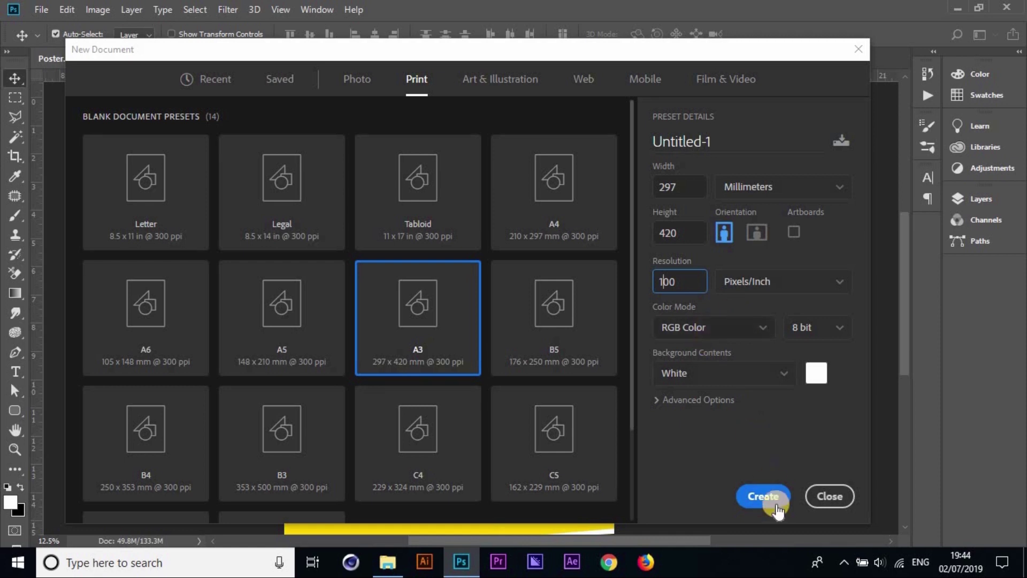
pyautogui.click(774, 500)
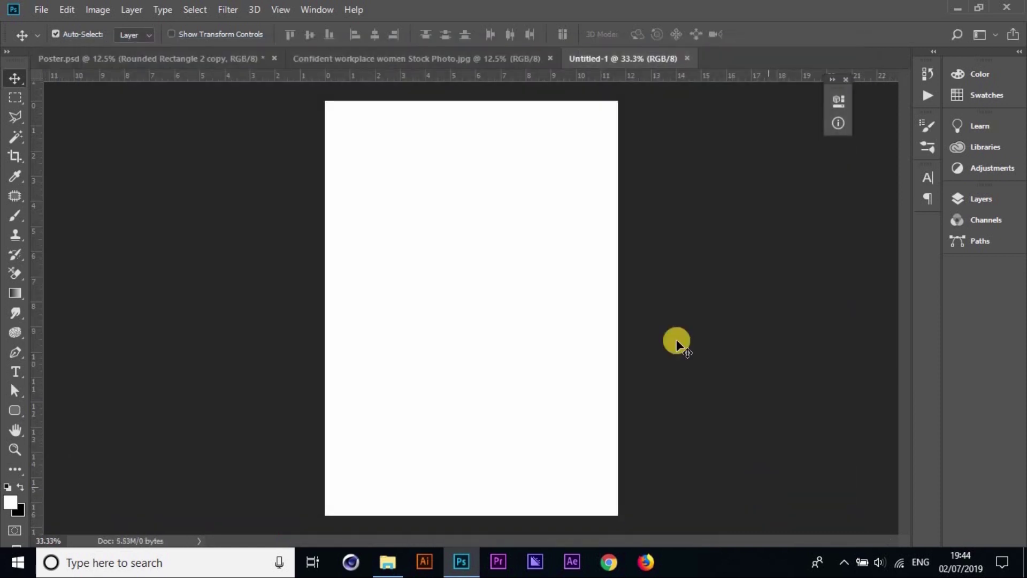
# Select the whole office stock photo and drag it into Untitled-1
pyautogui.click(200, 53)
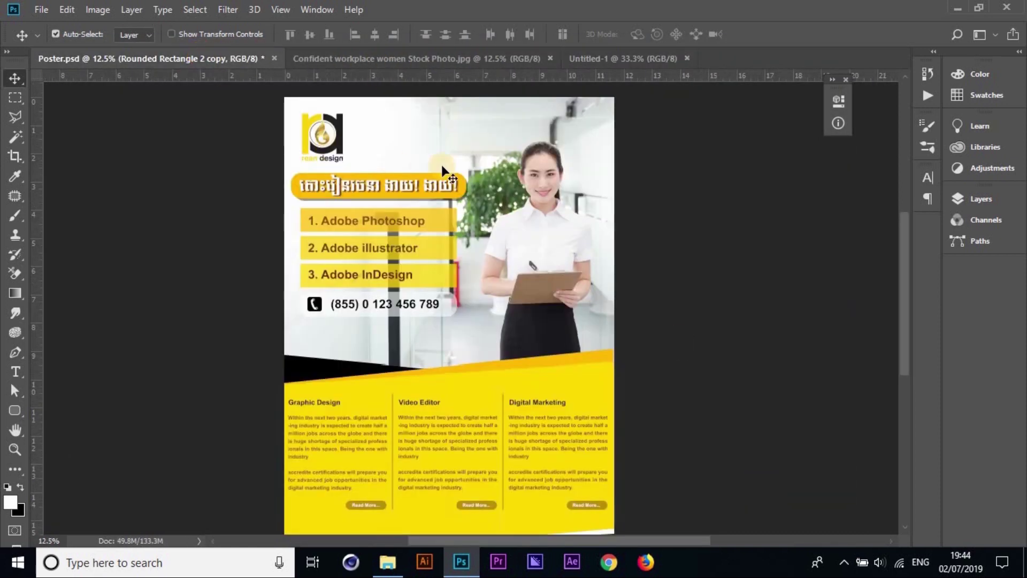
pyautogui.click(597, 57)
pyautogui.click(409, 57)
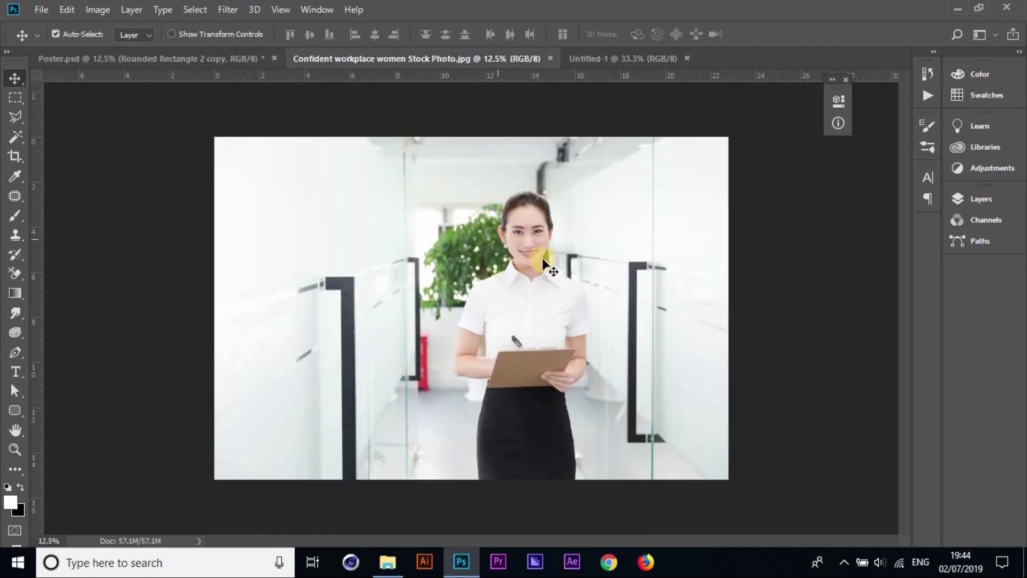
pyautogui.hotkey('ctrl', 'a')
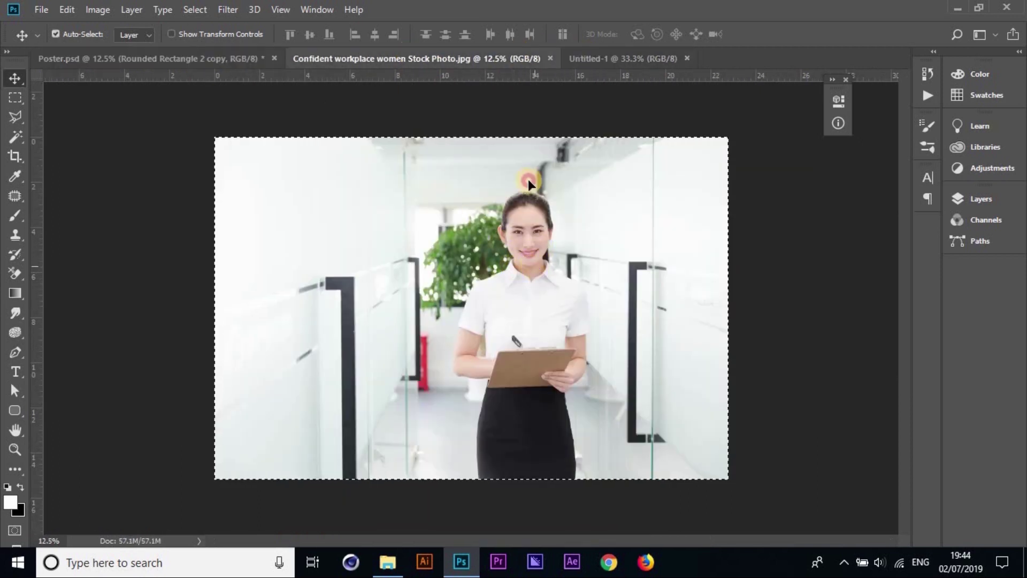
pyautogui.moveTo(560, 242)
pyautogui.mouseDown()
pyautogui.moveTo(582, 53)
pyautogui.moveTo(512, 199)
pyautogui.moveTo(513, 246)
pyautogui.mouseUp()
# Scale the photo to about 24% across the page top and center it horizontally
pyautogui.hotkey('ctrl', 't')
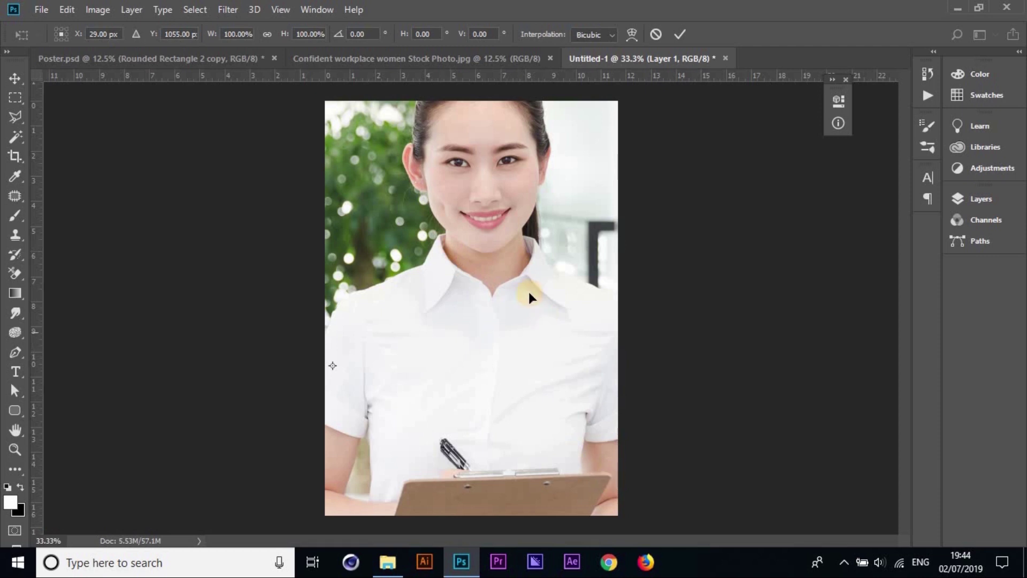
pyautogui.moveTo(509, 319)
pyautogui.mouseDown()
pyautogui.moveTo(794, 444)
pyautogui.moveTo(378, 182)
pyautogui.mouseUp()
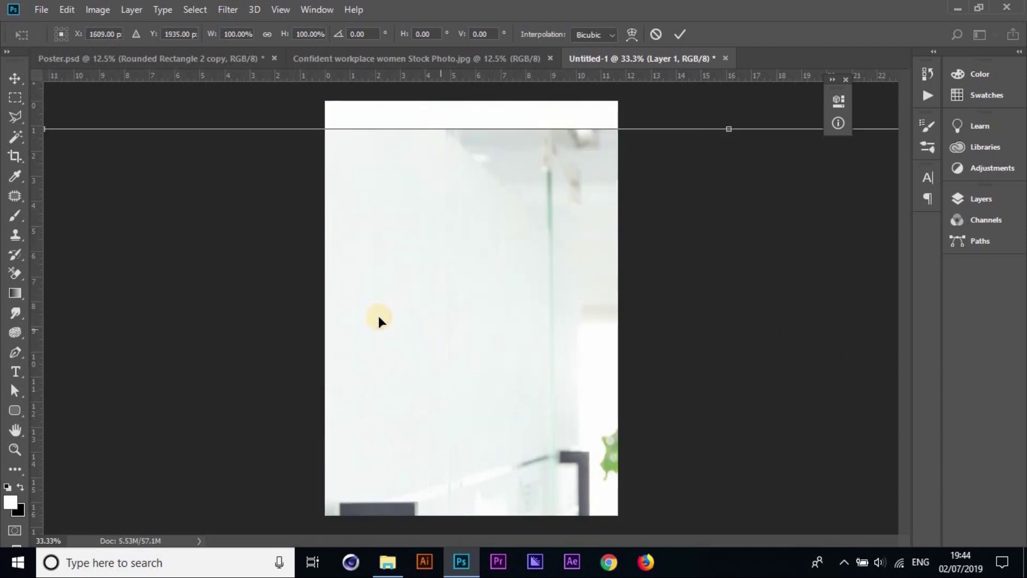
pyautogui.moveTo(277, 144)
pyautogui.mouseDown()
pyautogui.moveTo(733, 447)
pyautogui.moveTo(192, 179)
pyautogui.moveTo(173, 155)
pyautogui.moveTo(273, 298)
pyautogui.mouseUp()
pyautogui.moveTo(508, 313); pyautogui.dragTo(477, 167)
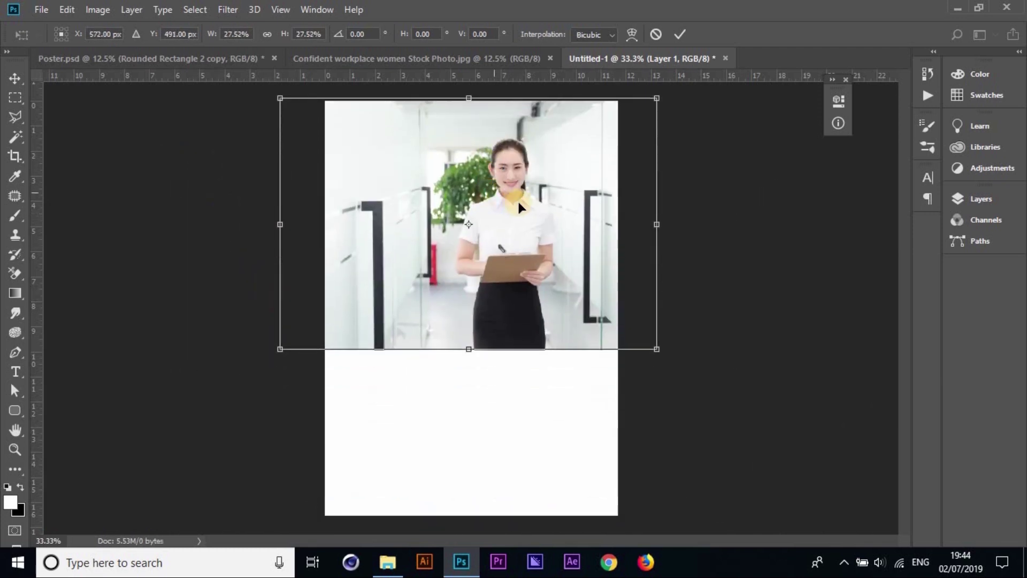
pyautogui.moveTo(280, 349); pyautogui.dragTo(317, 330)
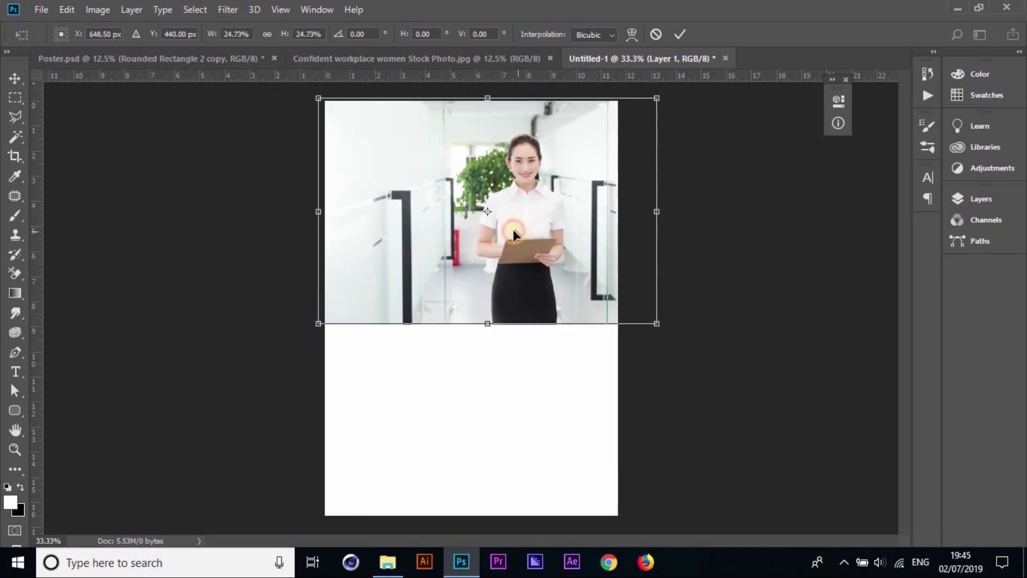
pyautogui.moveTo(512, 230); pyautogui.dragTo(526, 220)
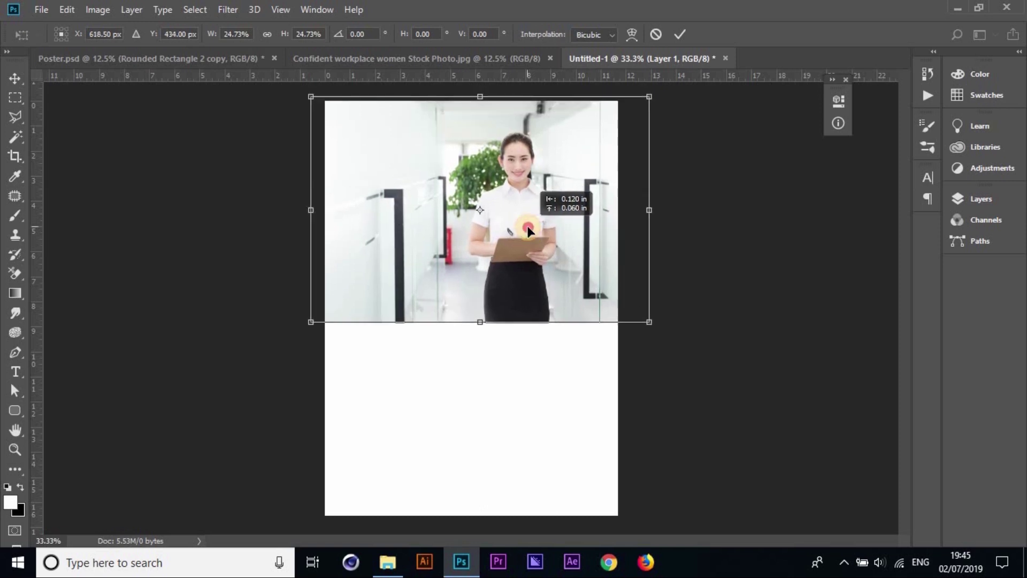
pyautogui.moveTo(652, 321); pyautogui.dragTo(642, 313)
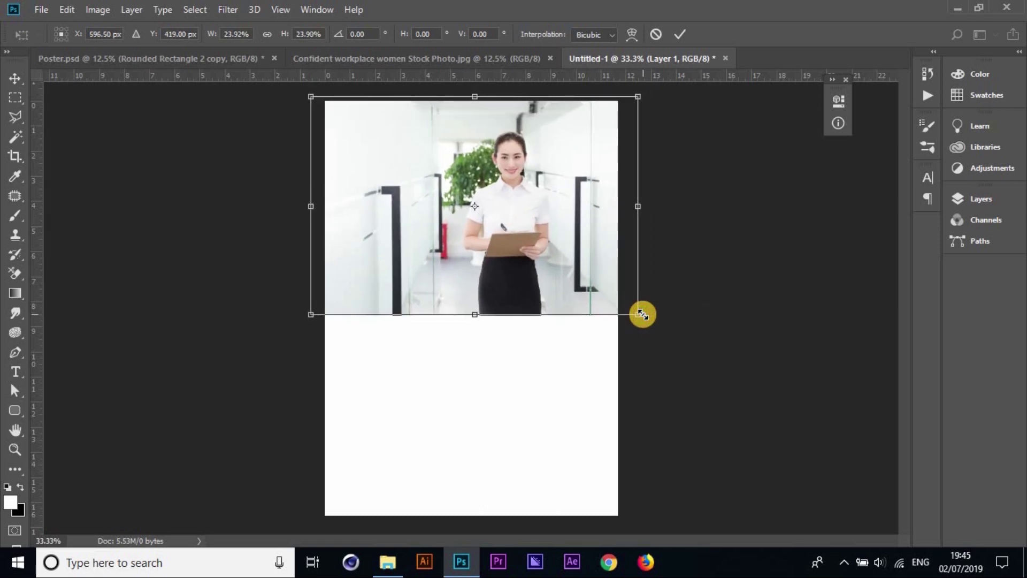
pyautogui.press('Return')
pyautogui.moveTo(502, 249); pyautogui.dragTo(512, 248)
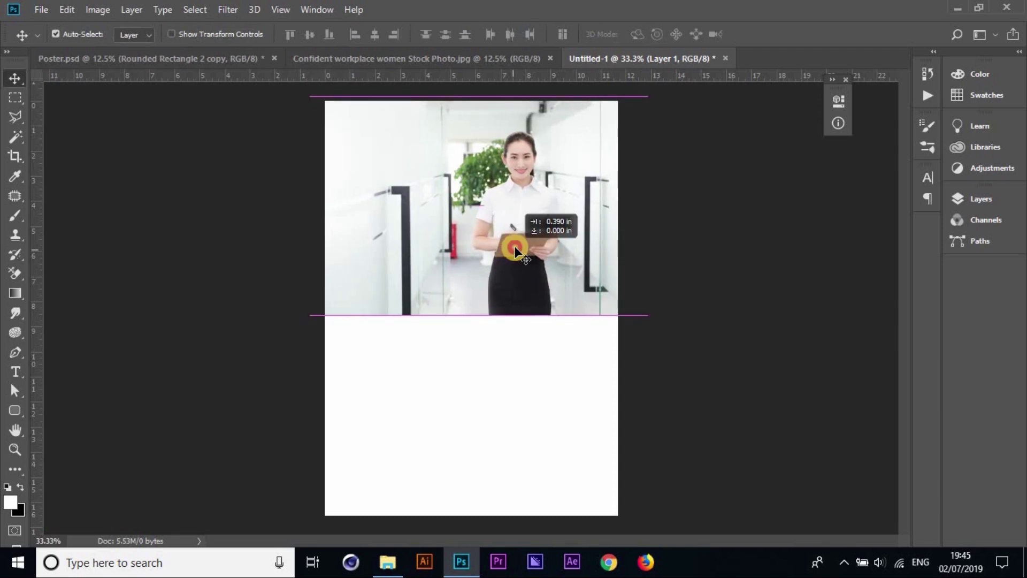
pyautogui.click(333, 62)
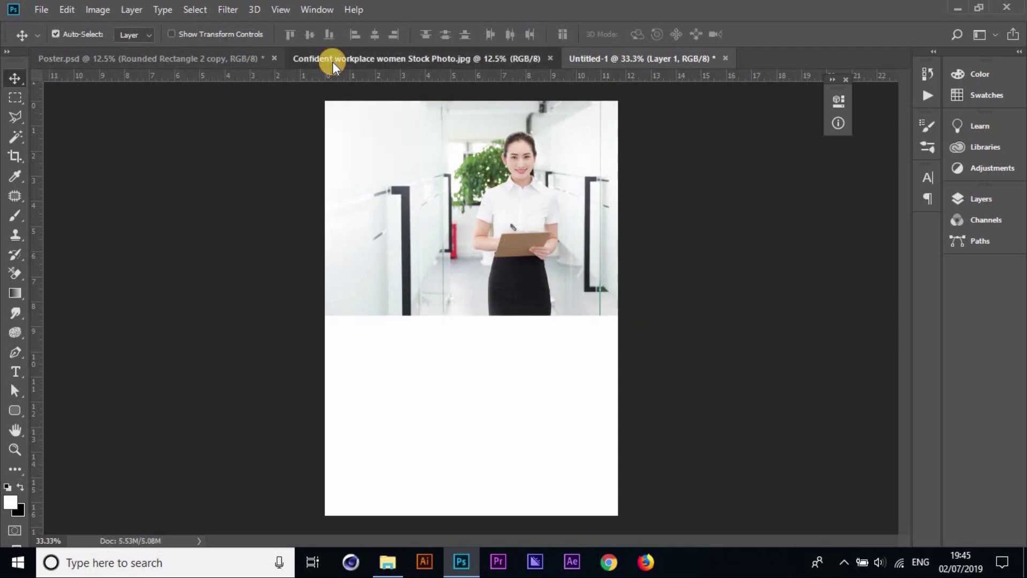
# Inspect the finished yellow poster layout in Poster.psd for reference
pyautogui.click(233, 60)
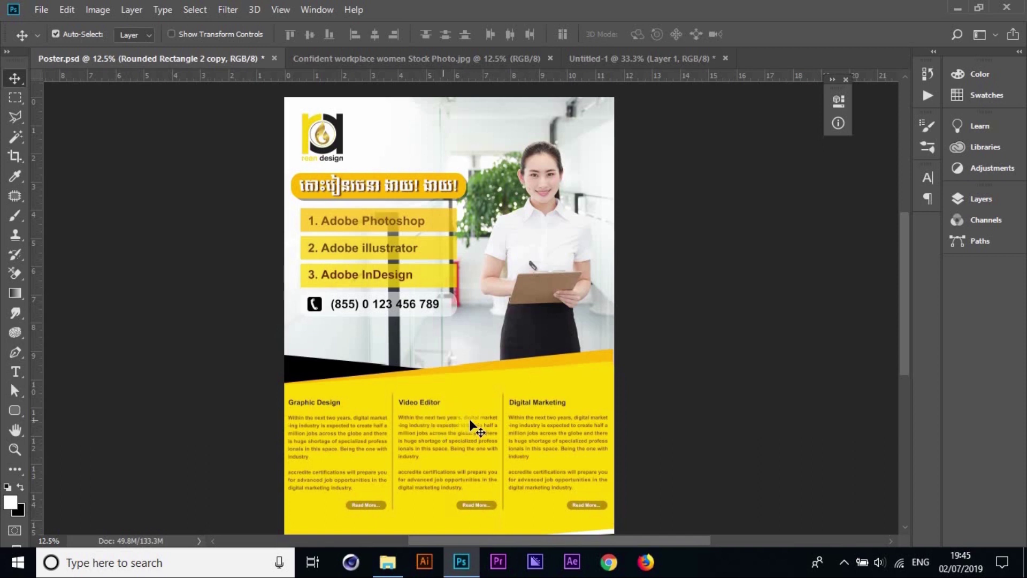
pyautogui.click(663, 415)
pyautogui.click(397, 362)
pyautogui.click(478, 210)
pyautogui.click(465, 302)
# Close the original stock photo file, then return to the Untitled-1 photo document
pyautogui.click(579, 58)
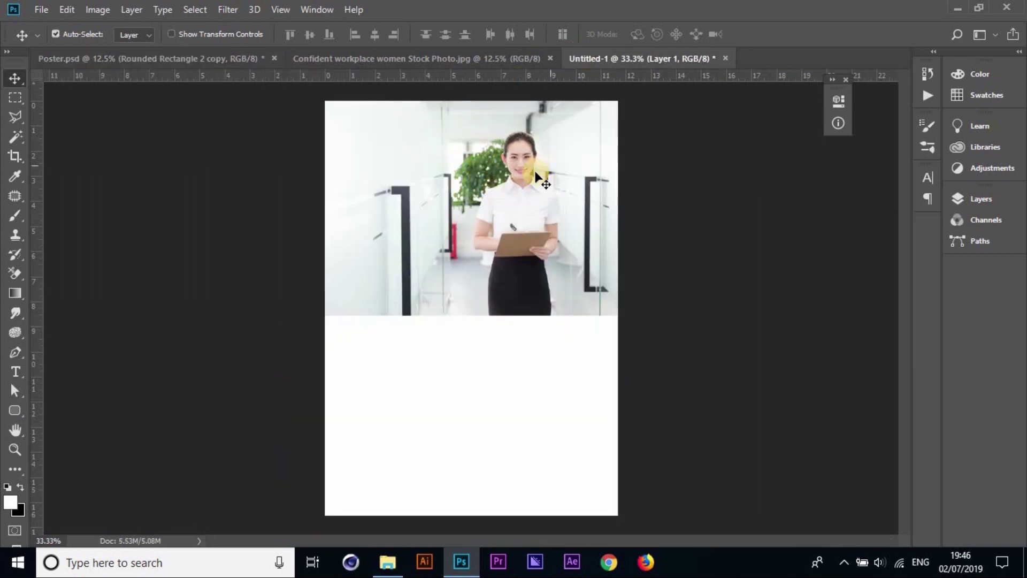
pyautogui.click(221, 62)
pyautogui.click(412, 57)
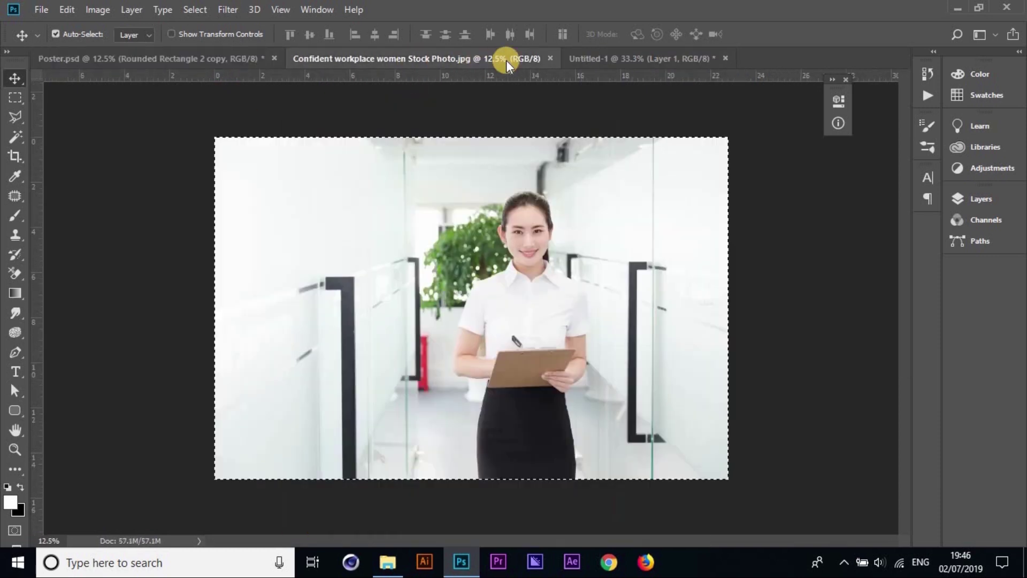
pyautogui.click(550, 58)
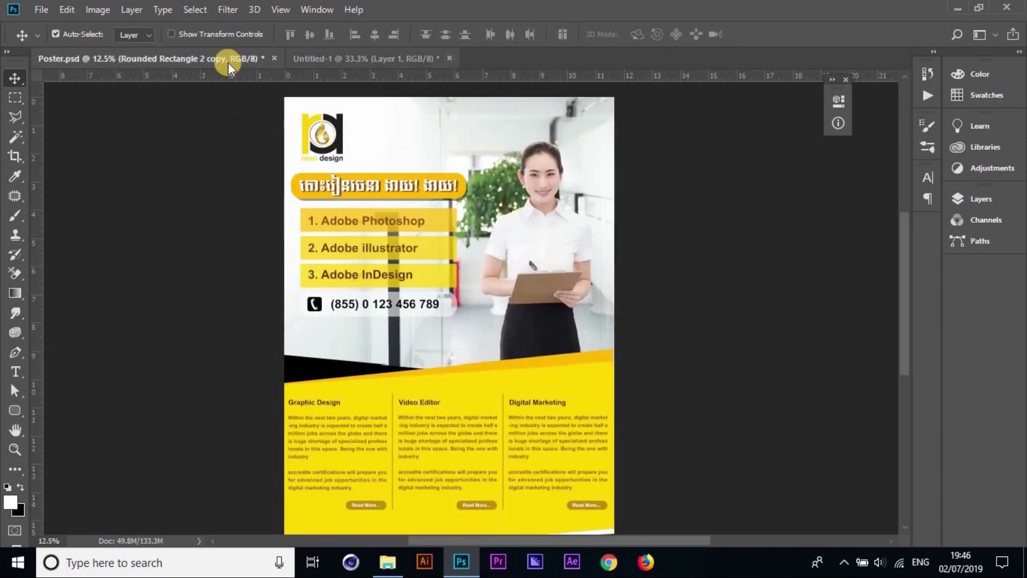
pyautogui.click(329, 58)
pyautogui.hotkey('ctrl', 'Tab')
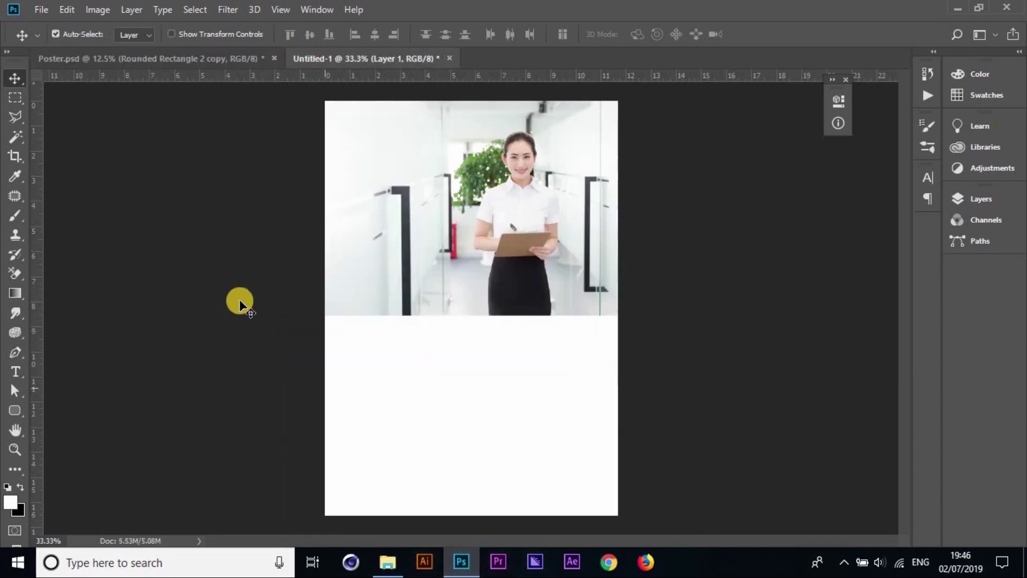
pyautogui.click(251, 52)
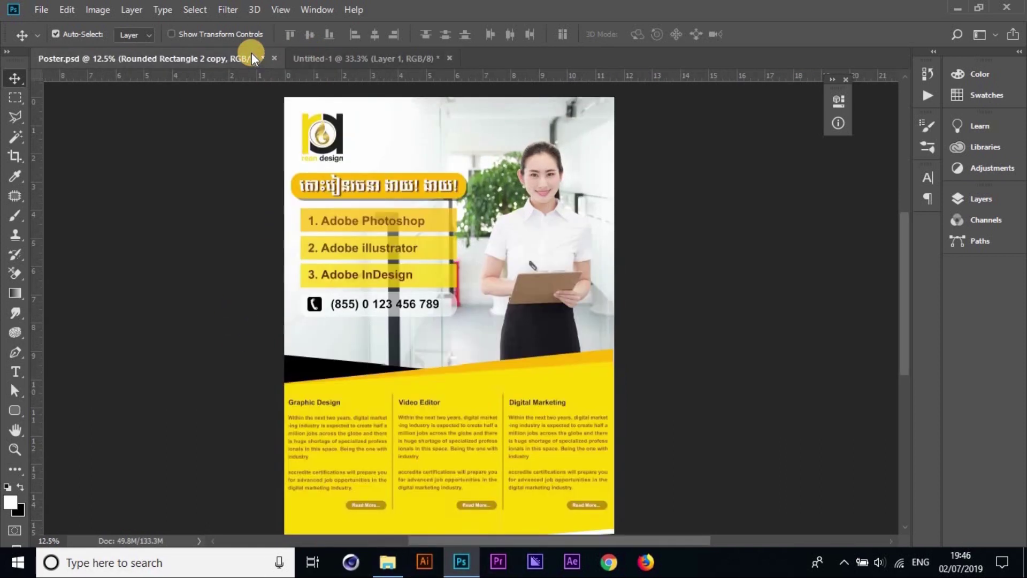
pyautogui.hotkey('ctrl', 'Tab')
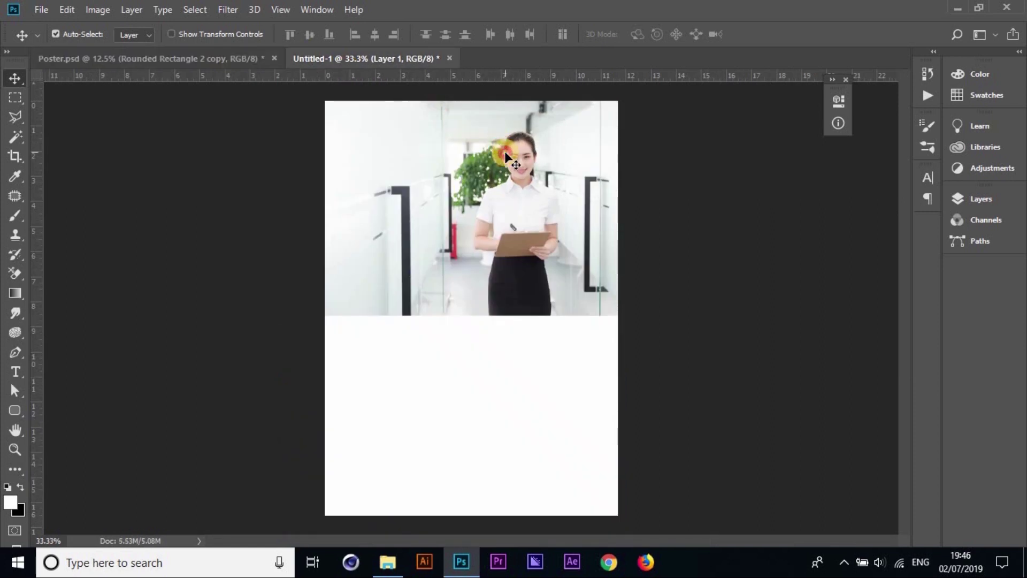
# Shift the photo right, enlarge it to about 112%, and move it to the page top
pyautogui.moveTo(505, 155); pyautogui.dragTo(534, 154)
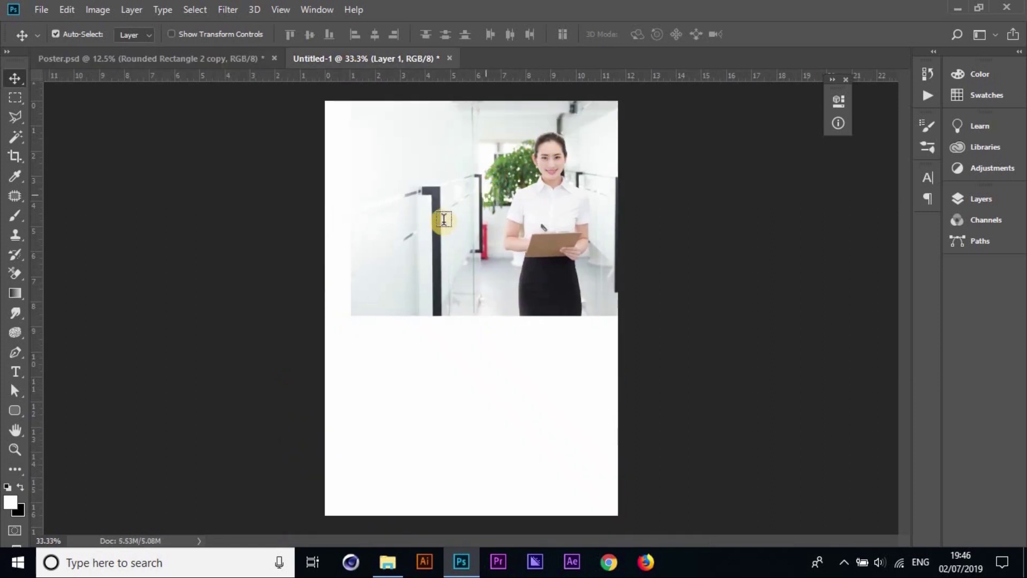
pyautogui.press('t')
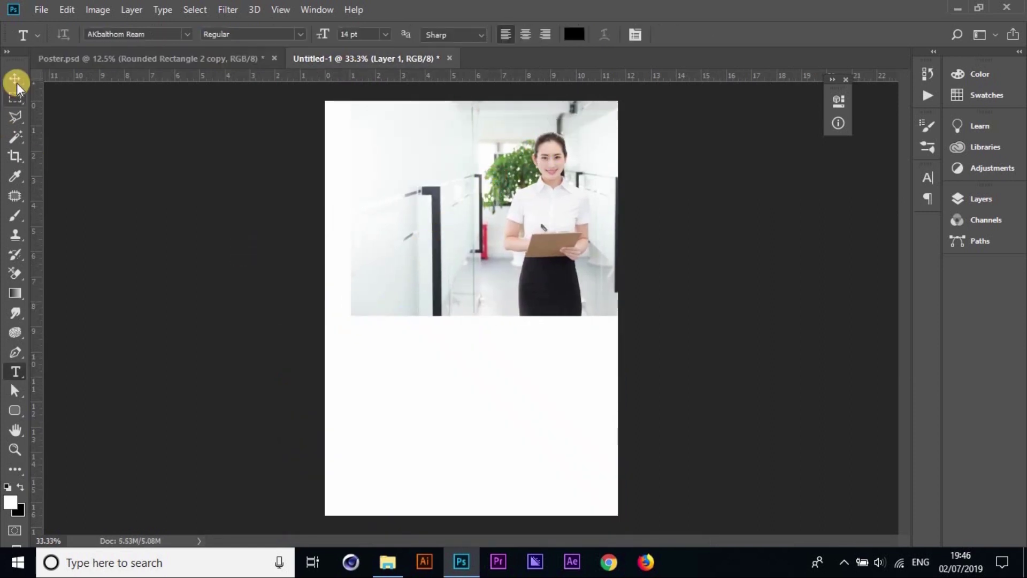
pyautogui.click(15, 80)
pyautogui.hotkey('ctrl', 't')
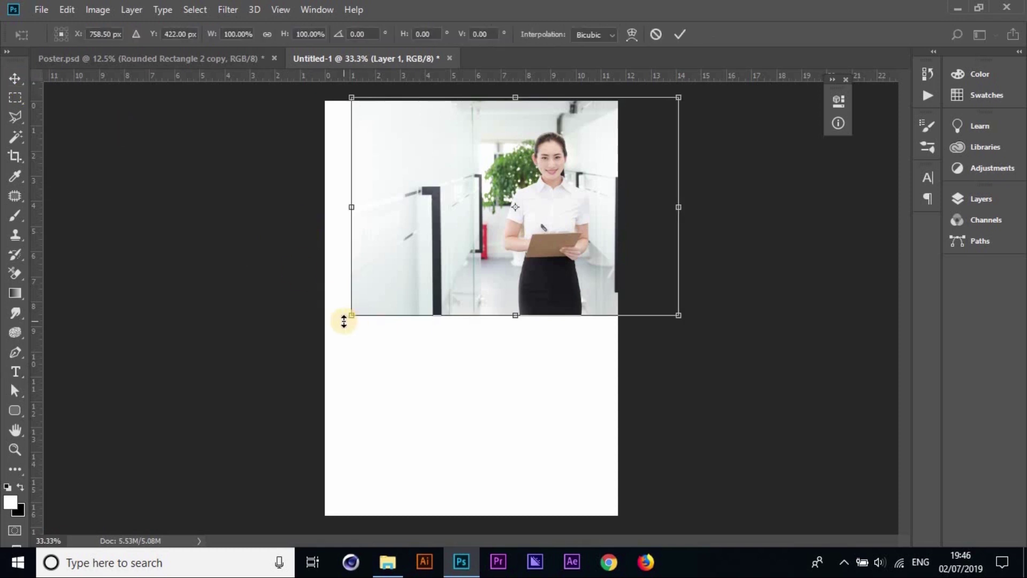
pyautogui.moveTo(350, 315); pyautogui.dragTo(312, 342)
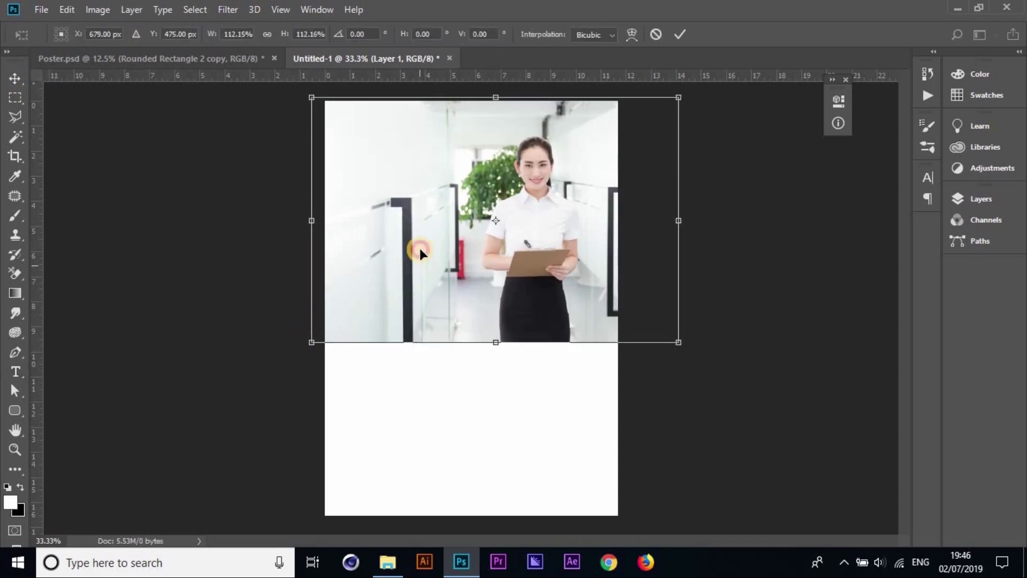
pyautogui.moveTo(420, 267); pyautogui.dragTo(420, 256)
pyautogui.press('Return')
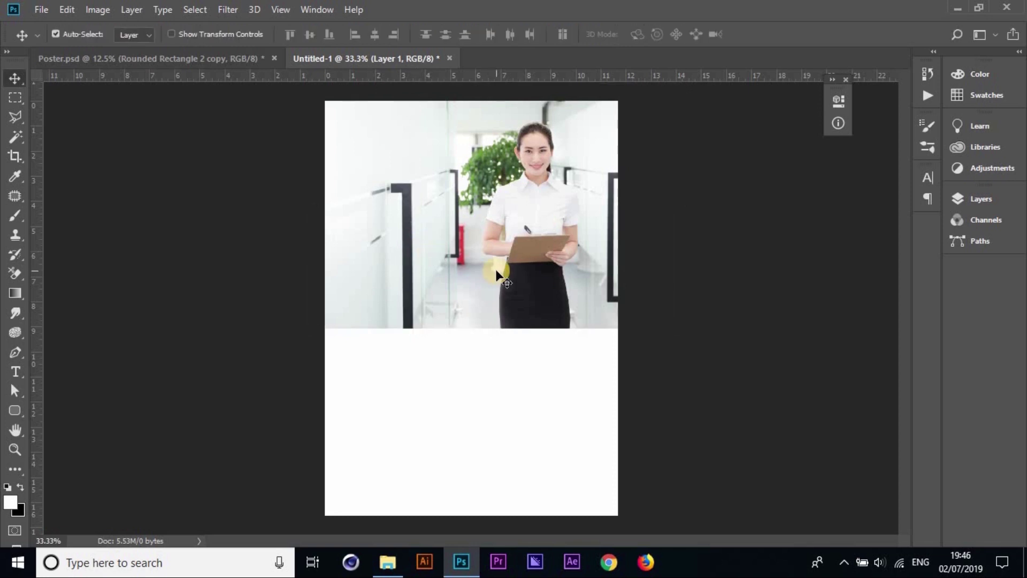
# Compare Poster.psd with Untitled-1, fitting the whole page in view
pyautogui.click(167, 63)
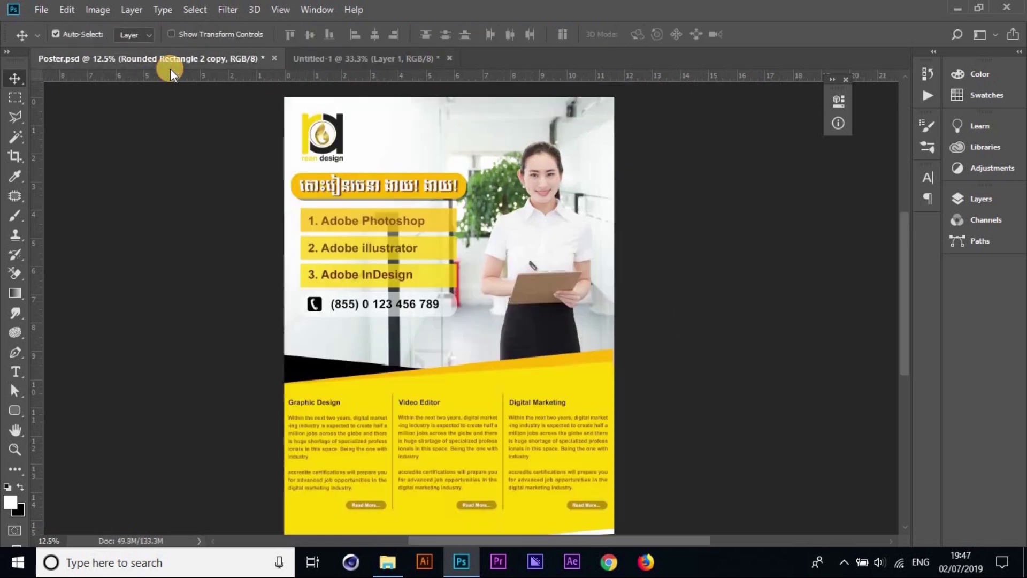
pyautogui.hotkey('ctrl', '-')
pyautogui.hotkey('ctrl', '+')
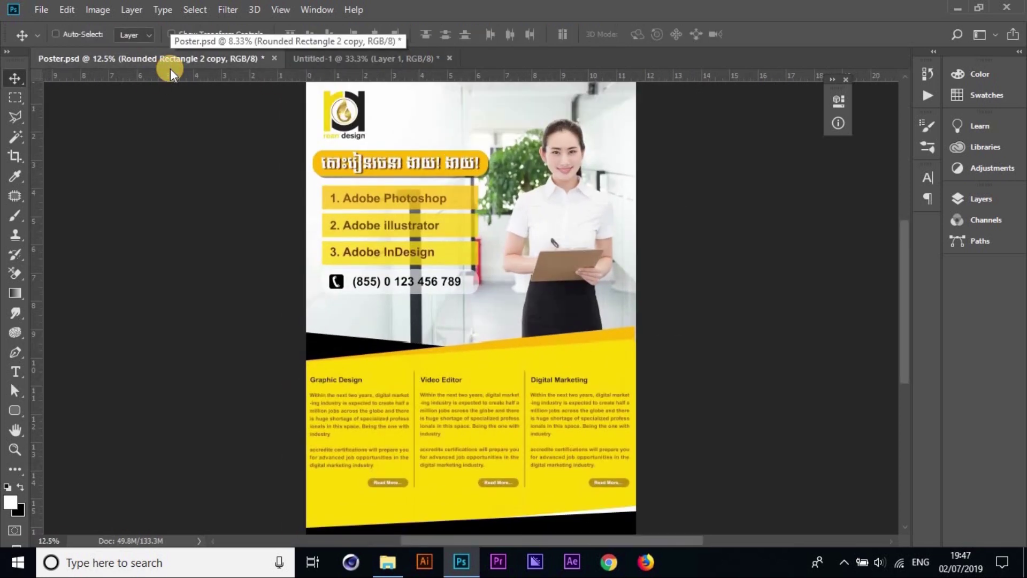
pyautogui.hscroll(2, 471, 308)
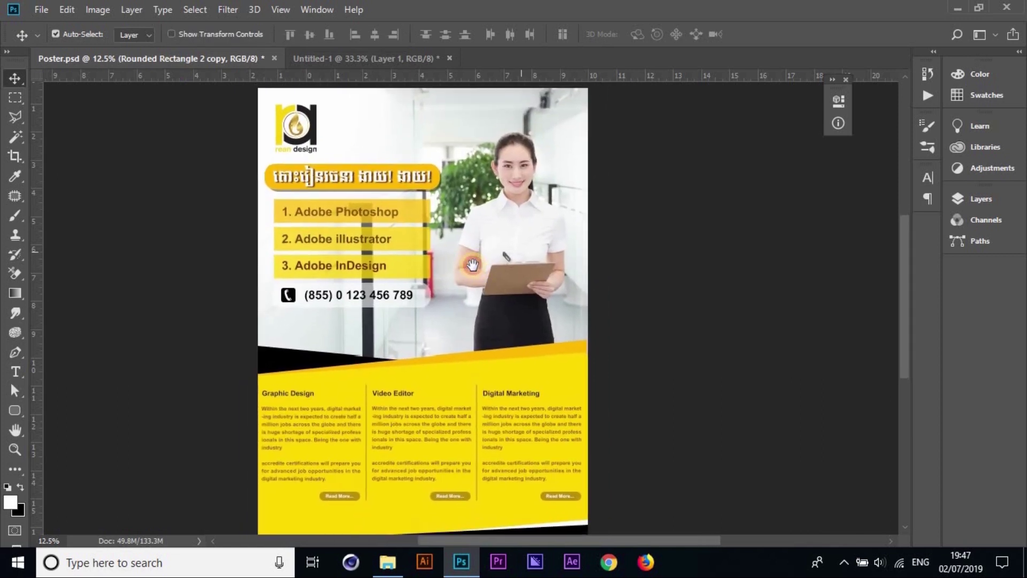
pyautogui.click(359, 53)
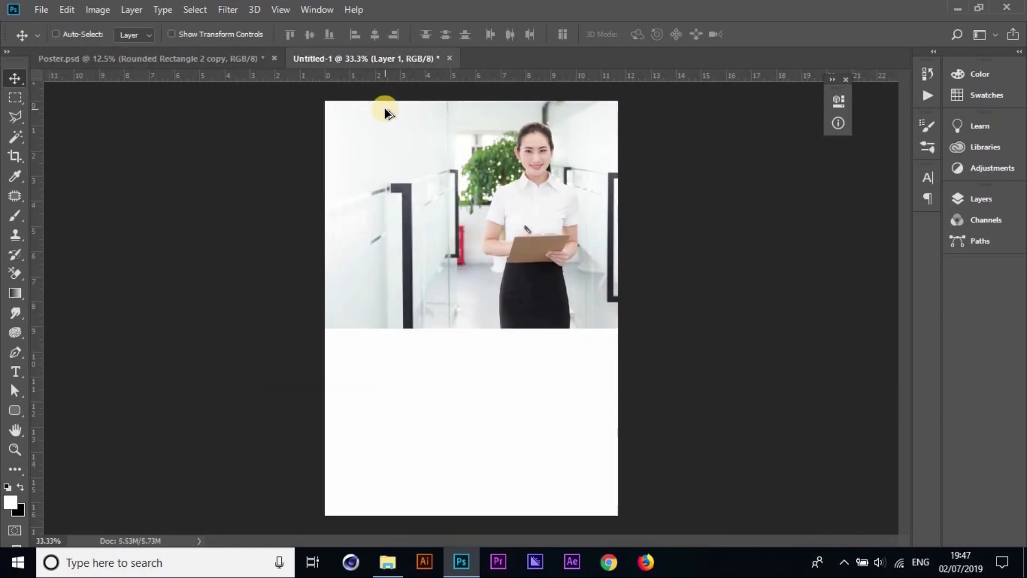
pyautogui.hotkey('ctrl', '+')
pyautogui.hotkey('ctrl', '+')
pyautogui.hotkey('ctrl', '+')
pyautogui.hotkey('ctrl', '0')
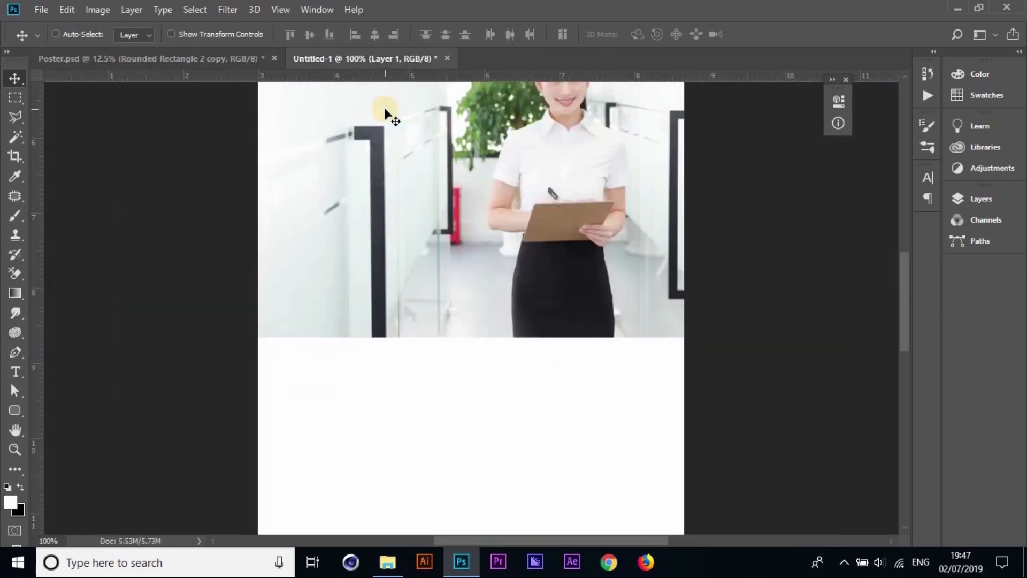
pyautogui.click(236, 60)
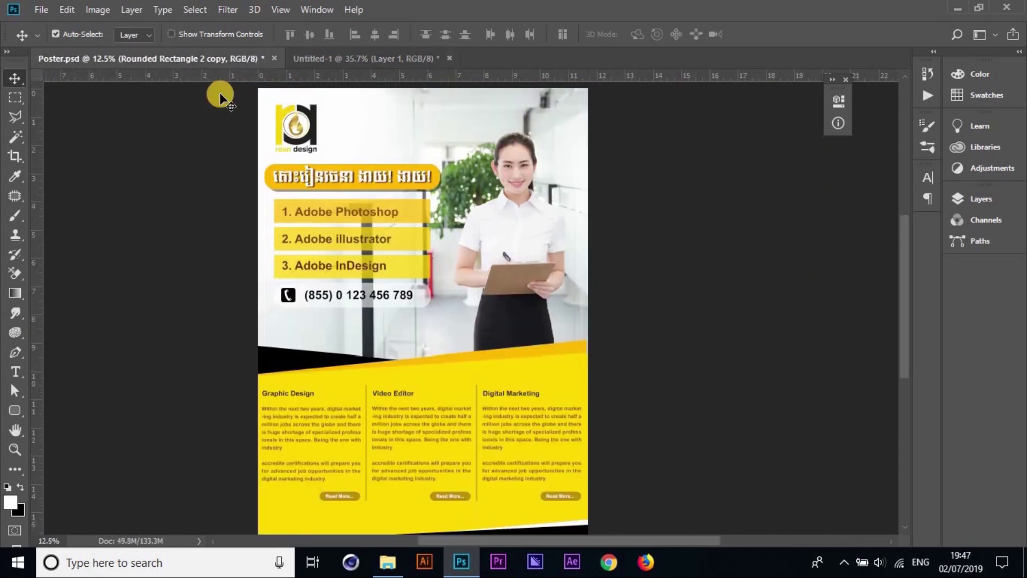
pyautogui.click(344, 56)
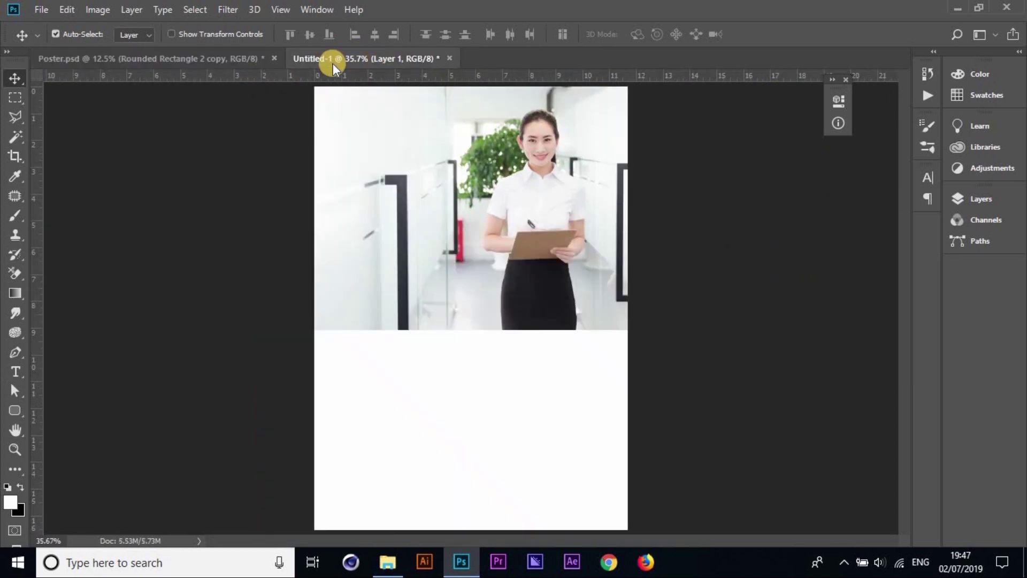
pyautogui.click(236, 60)
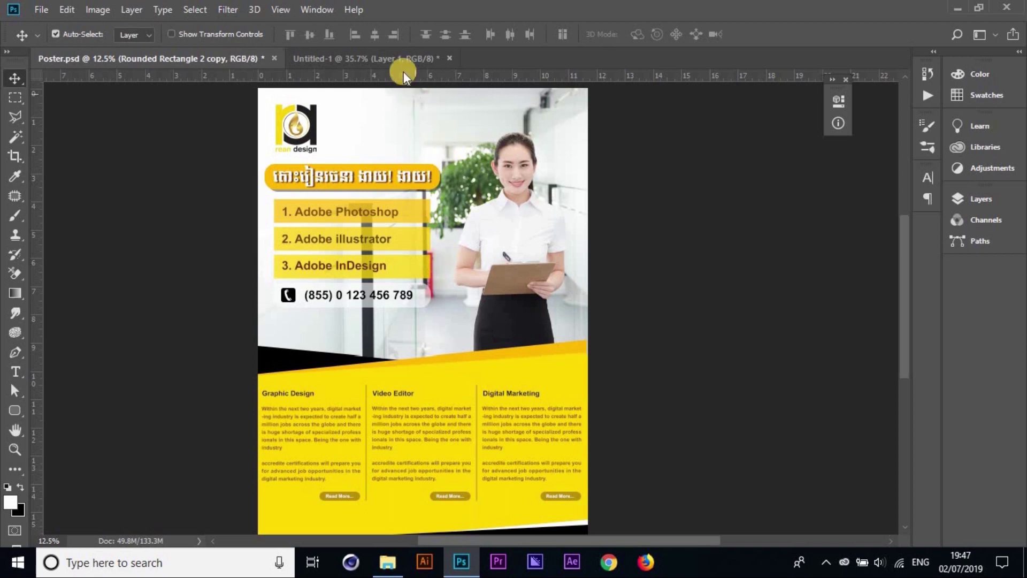
pyautogui.click(397, 60)
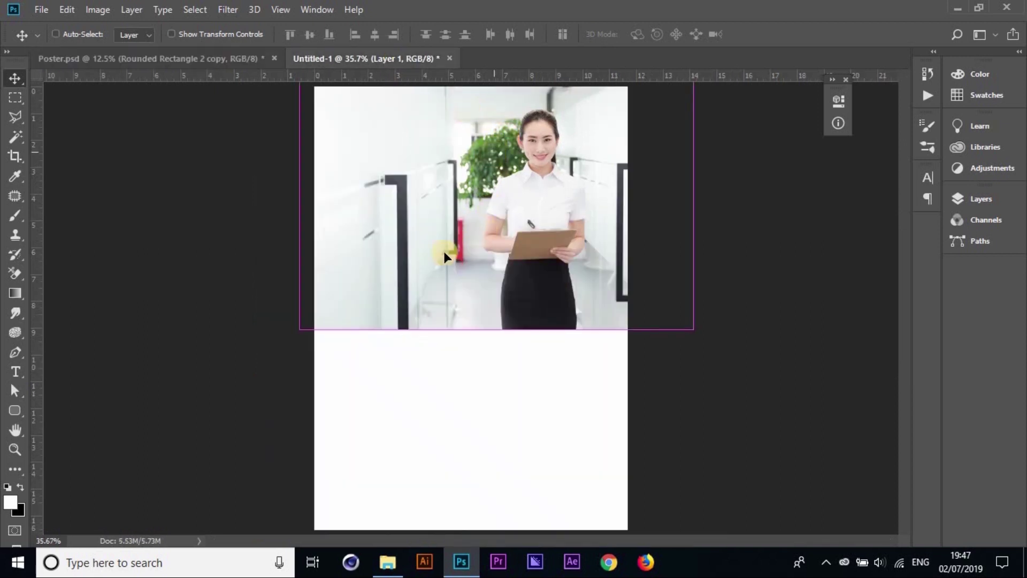
# Enlarge the office photo to about 105% and reposition it at the page top
pyautogui.hotkey('ctrl', 't')
pyautogui.moveTo(300, 330); pyautogui.dragTo(256, 371)
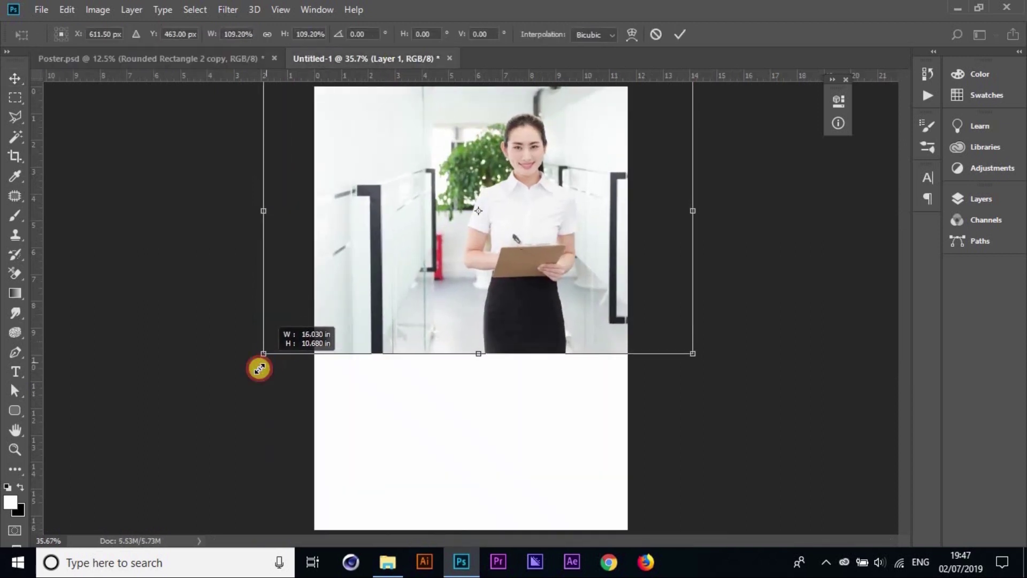
pyautogui.press('Return')
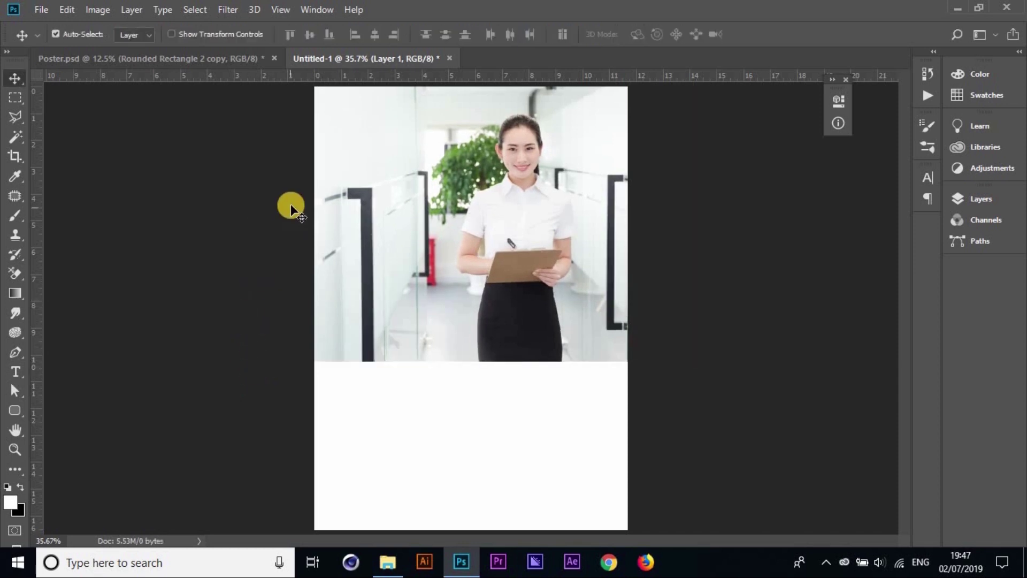
pyautogui.click(252, 58)
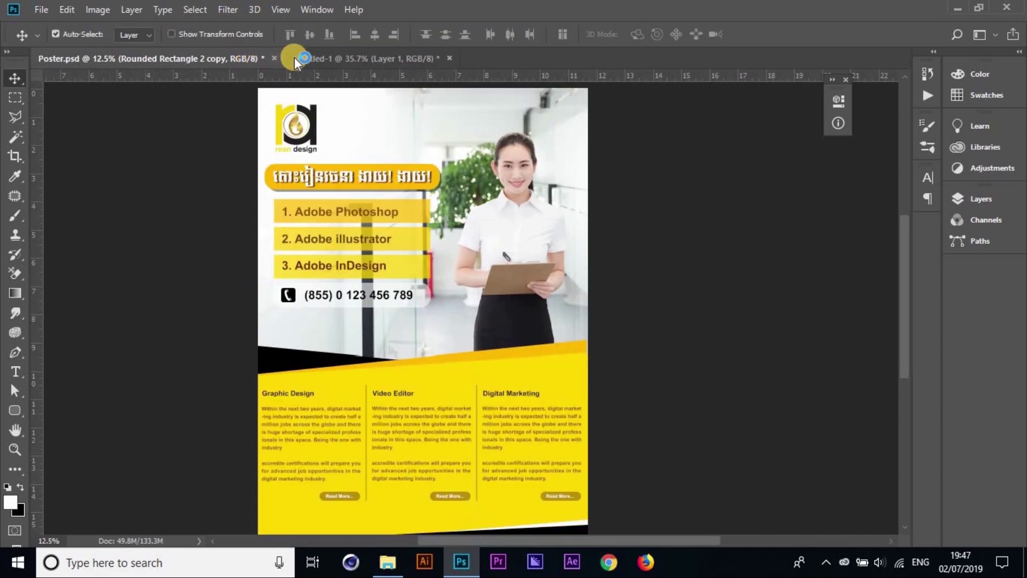
pyautogui.click(323, 57)
pyautogui.moveTo(438, 197); pyautogui.dragTo(458, 197)
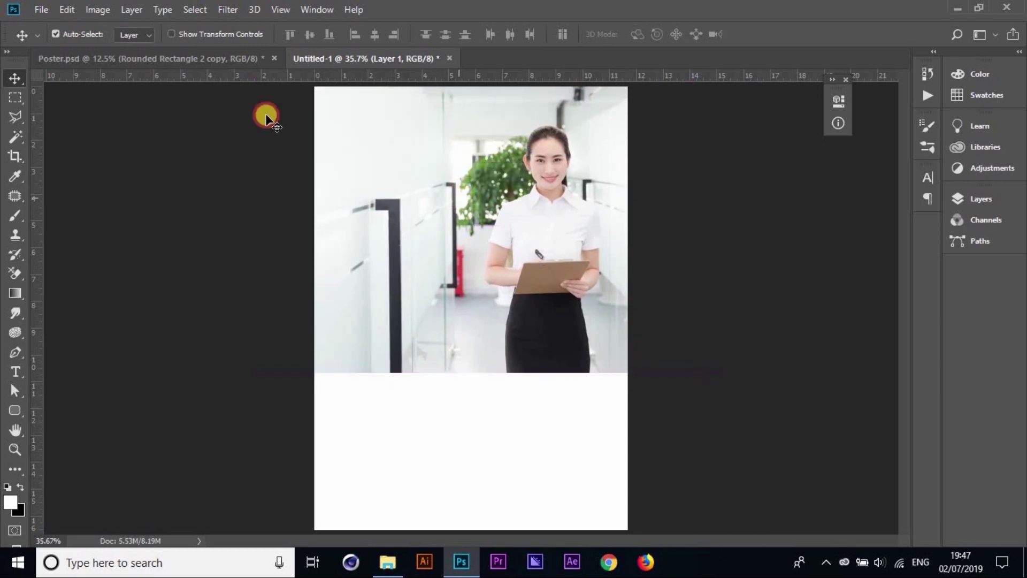
pyautogui.moveTo(457, 197)
pyautogui.mouseDown()
pyautogui.moveTo(326, 63)
pyautogui.moveTo(323, 97)
pyautogui.mouseUp()
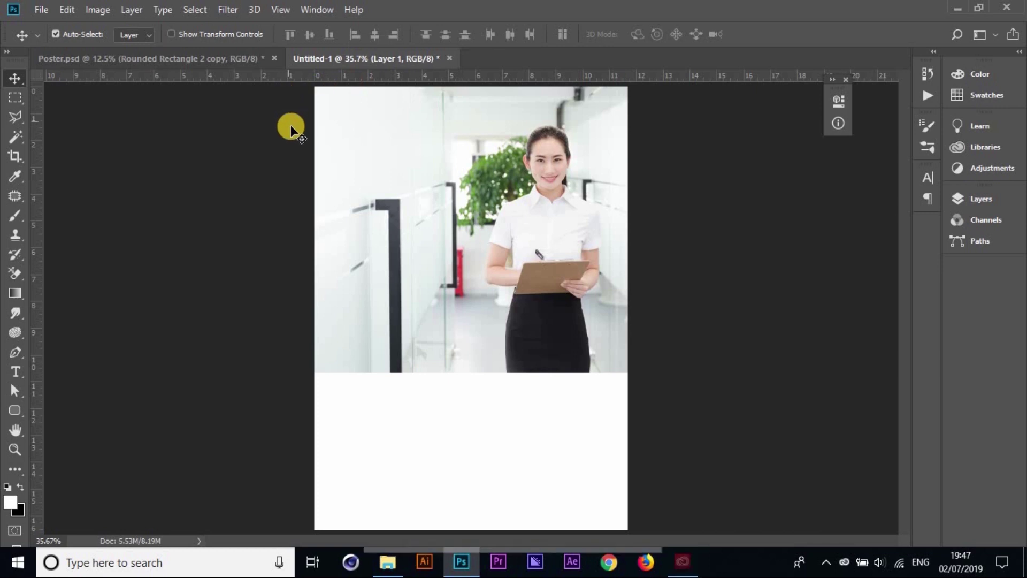
# Check the finished poster again, then show the Layers panel with F7
pyautogui.click(224, 63)
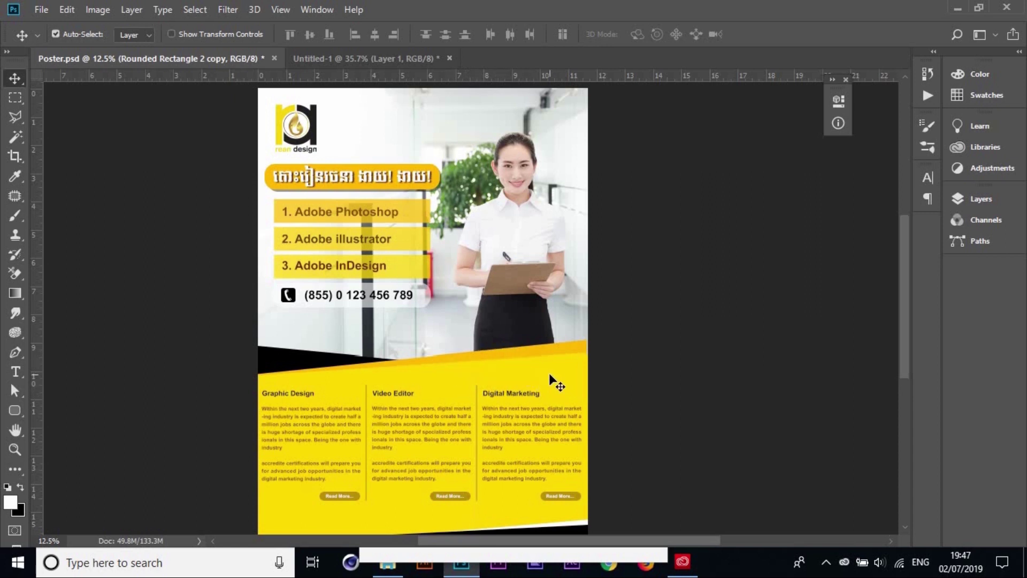
pyautogui.click(365, 57)
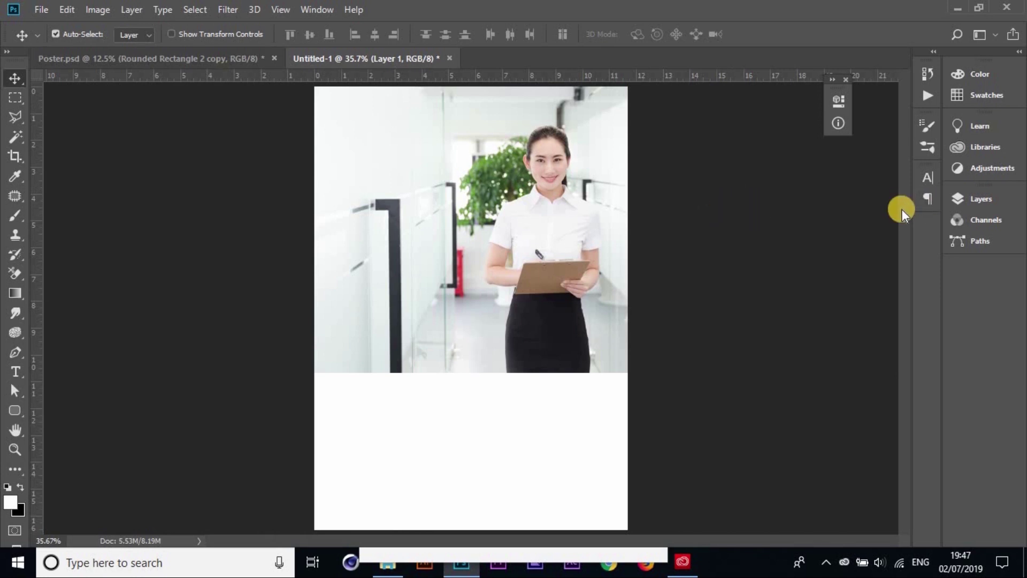
pyautogui.press('F7')
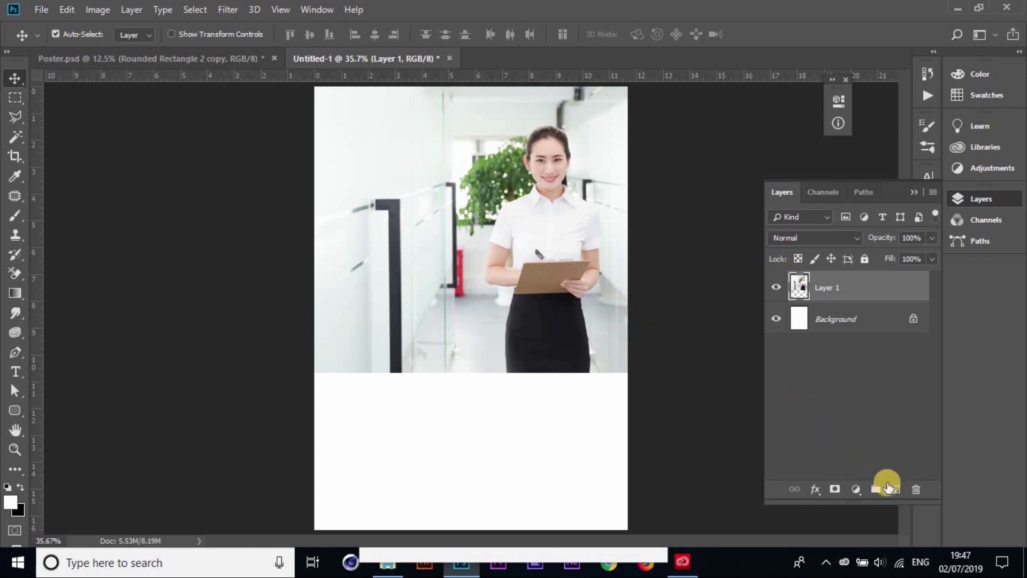
# Draw a trial slanted path below the photo, then discard it
pyautogui.click(16, 353)
pyautogui.click(286, 378)
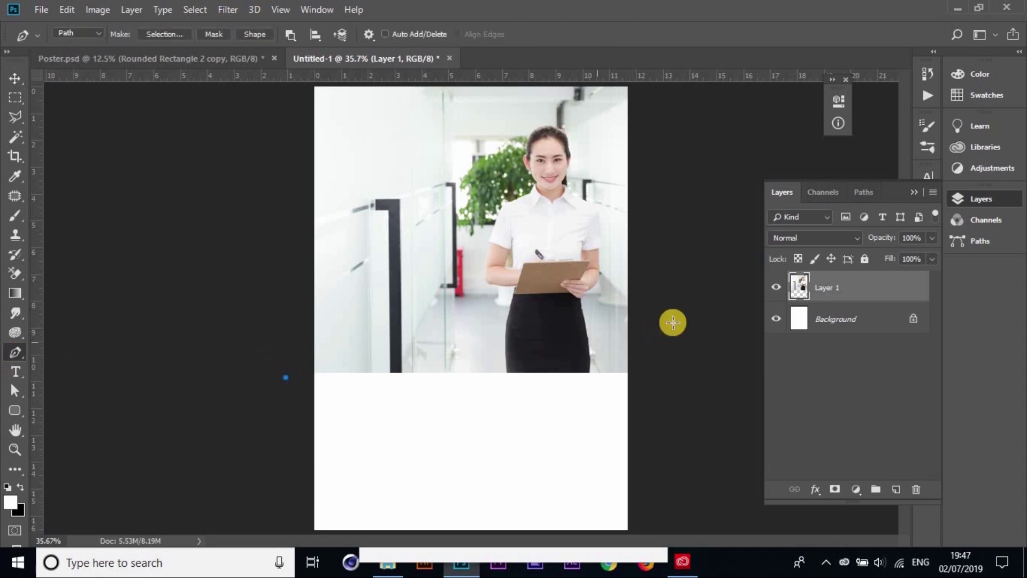
pyautogui.click(664, 335)
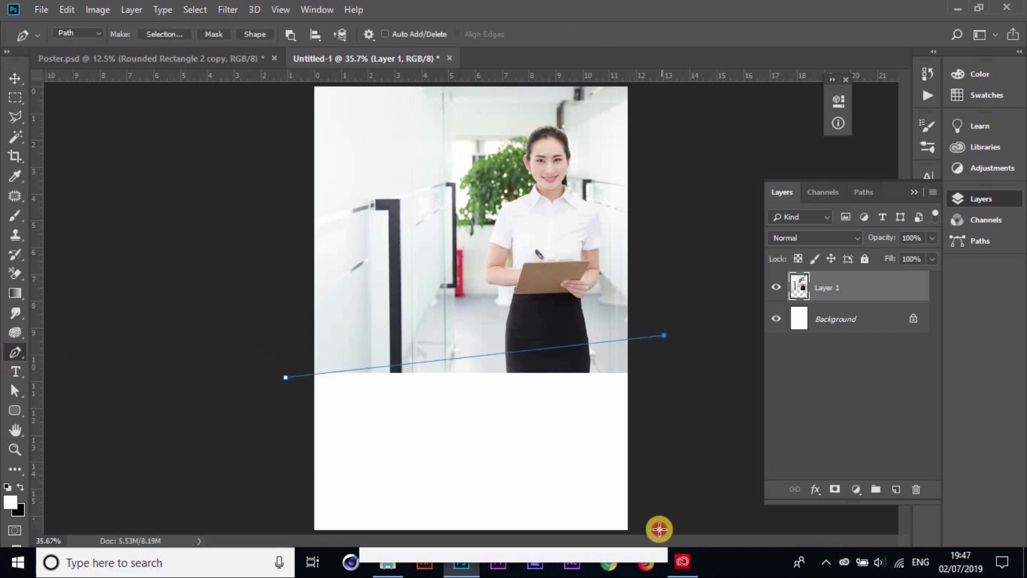
pyautogui.click(659, 528)
pyautogui.press('Delete')
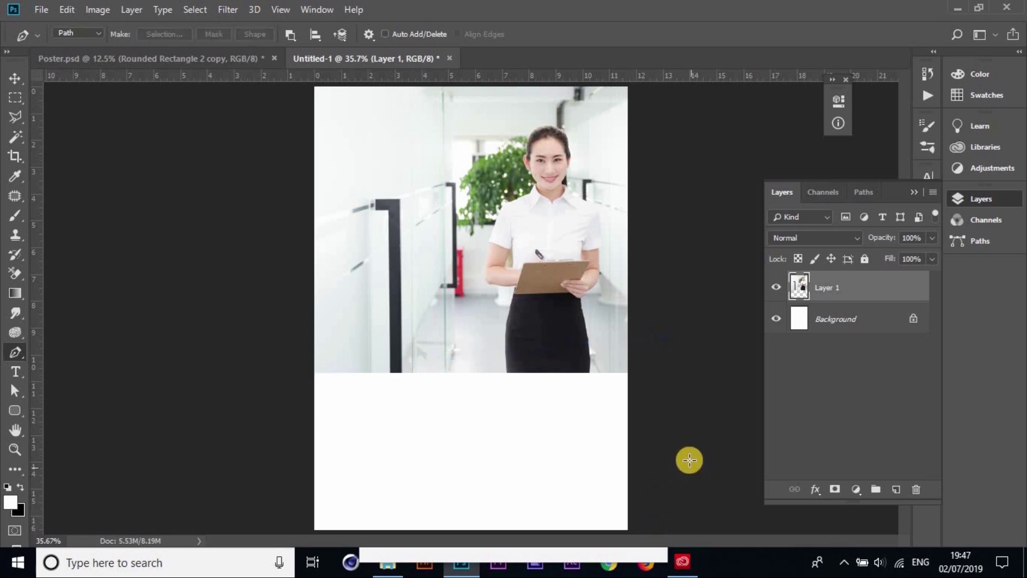
pyautogui.press('Delete')
pyautogui.hotkey('ctrl', 'z')
# On a new Layer 2, turn a slanted four-corner path below the photo into an unfeathered selection
pyautogui.click(897, 489)
pyautogui.click(301, 376)
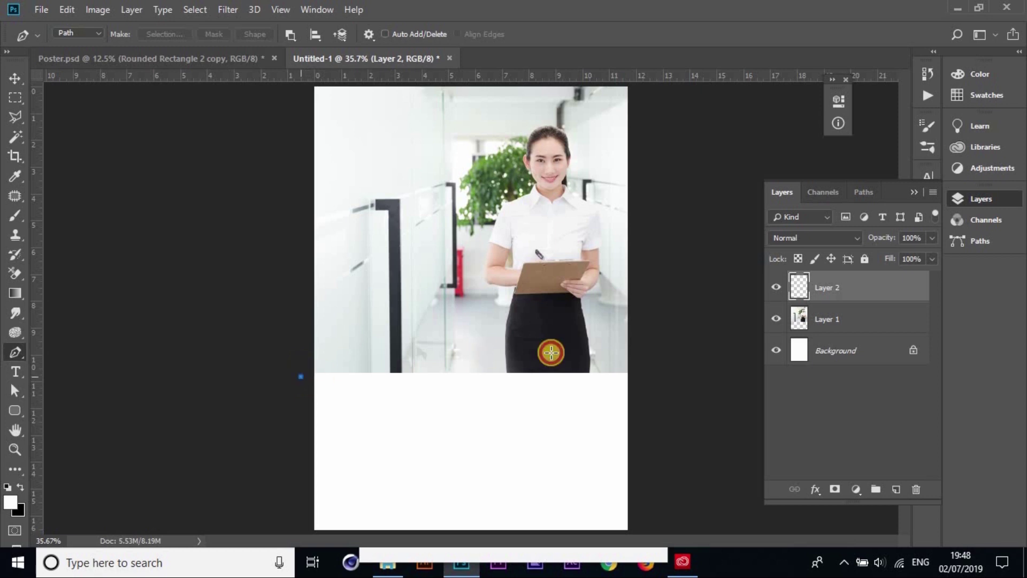
pyautogui.click(645, 333)
pyautogui.click(650, 529)
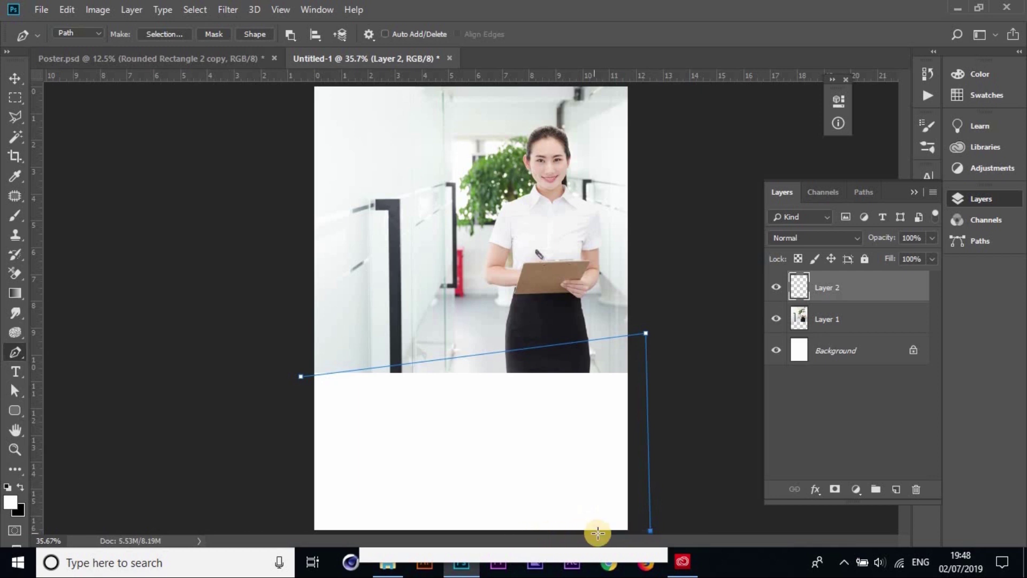
pyautogui.moveTo(274, 530); pyautogui.dragTo(272, 461)
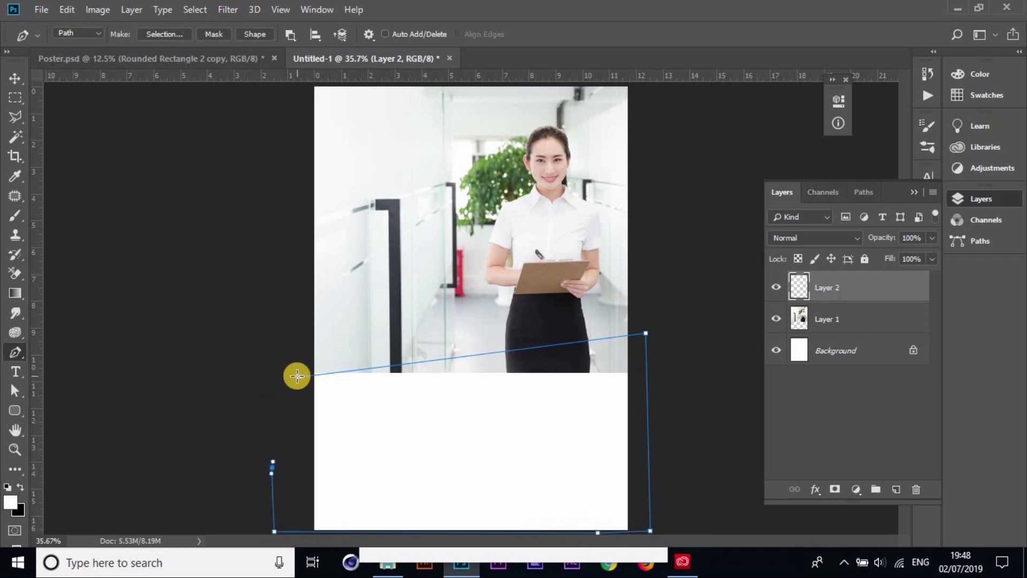
pyautogui.rightClick(456, 397)
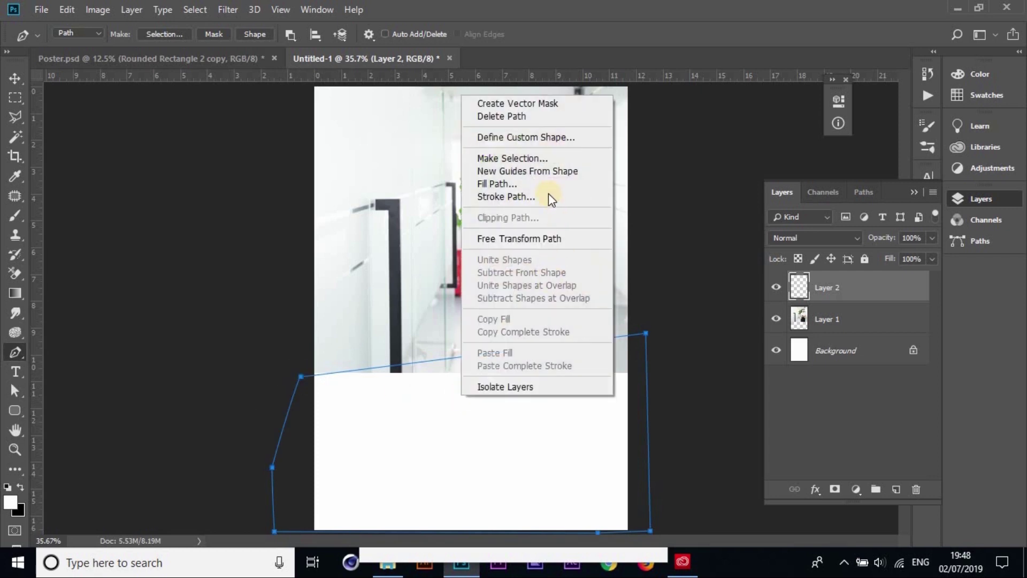
pyautogui.click(534, 157)
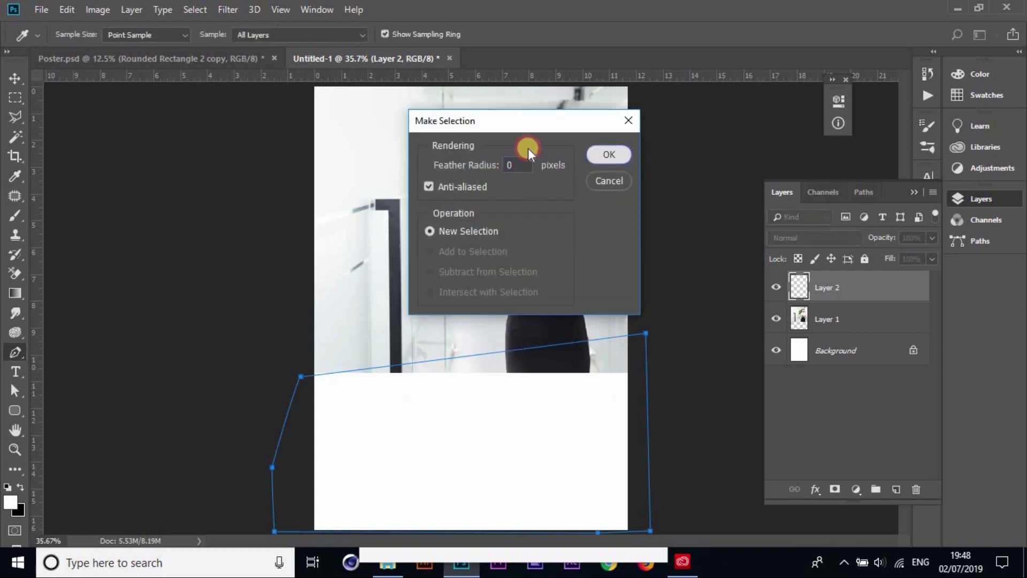
pyautogui.press('Return')
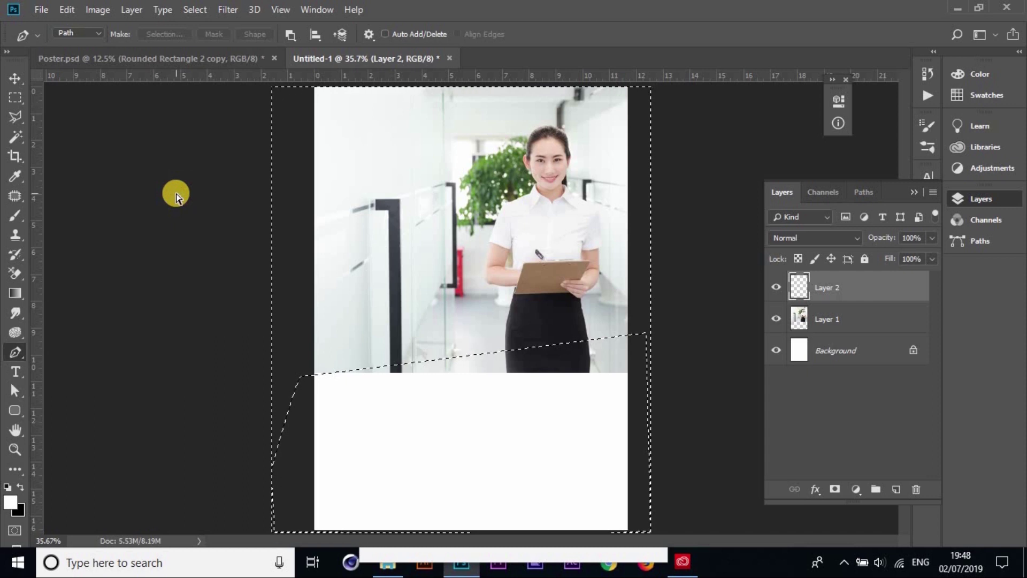
# Sample the poster's yellow (ffd802) from Poster.psd as the foreground colour
pyautogui.click(245, 53)
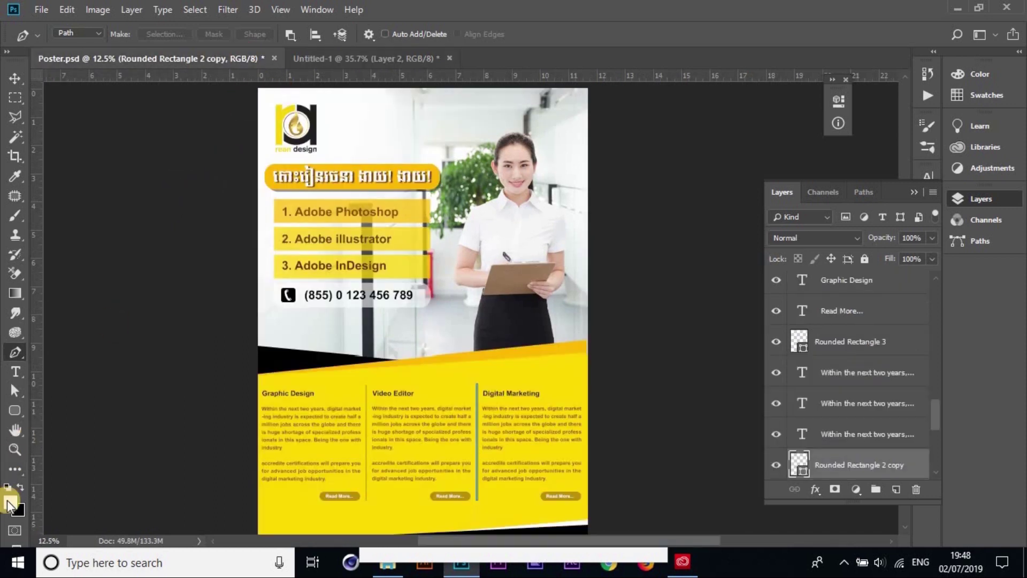
pyautogui.click(11, 501)
pyautogui.click(446, 378)
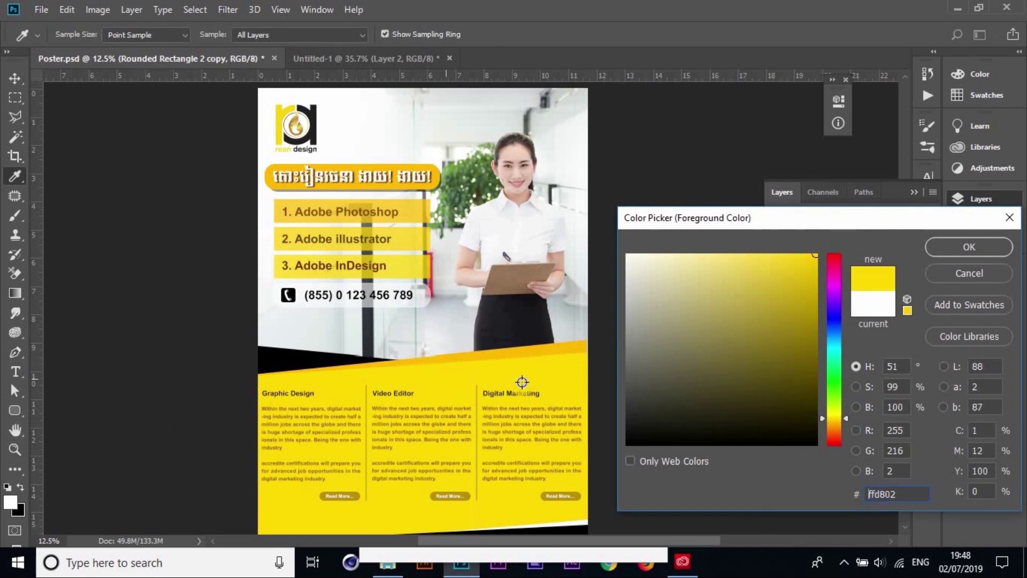
pyautogui.click(984, 246)
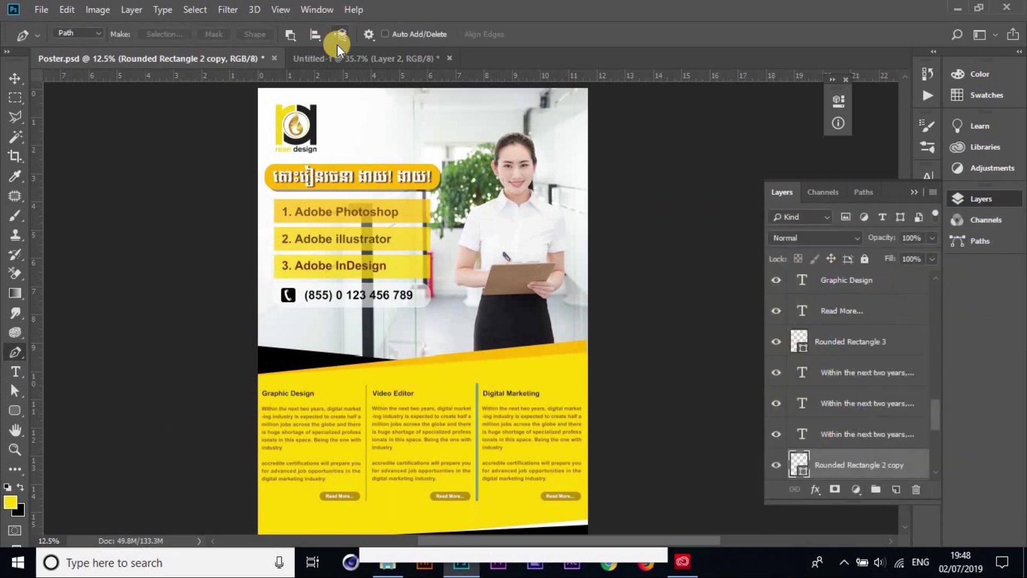
# Fill the slanted selection on Layer 2 with yellow and deselect
pyautogui.click(339, 55)
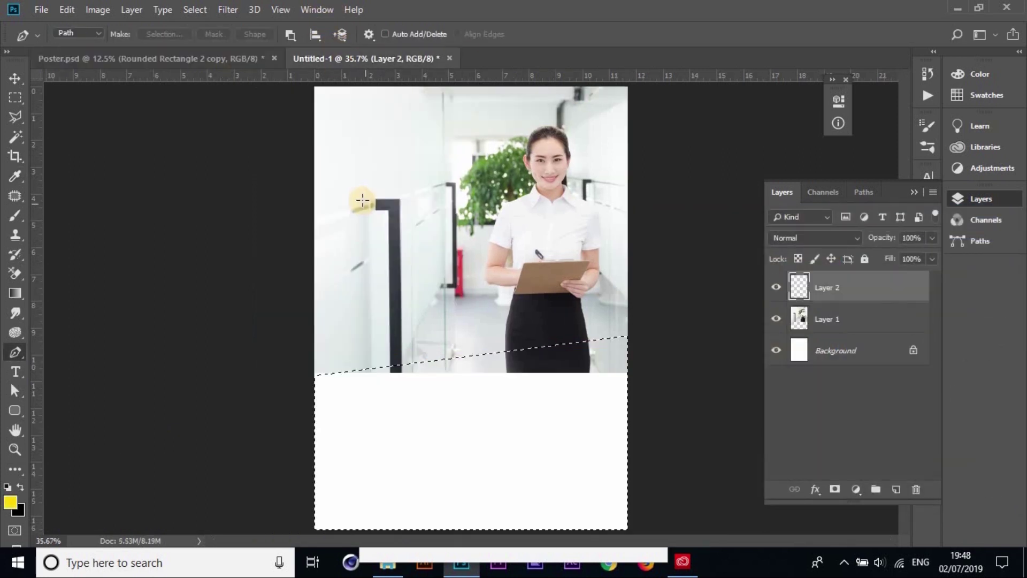
pyautogui.hotkey('ctrl', 'BackSpace')
pyautogui.hotkey('ctrl', 'z')
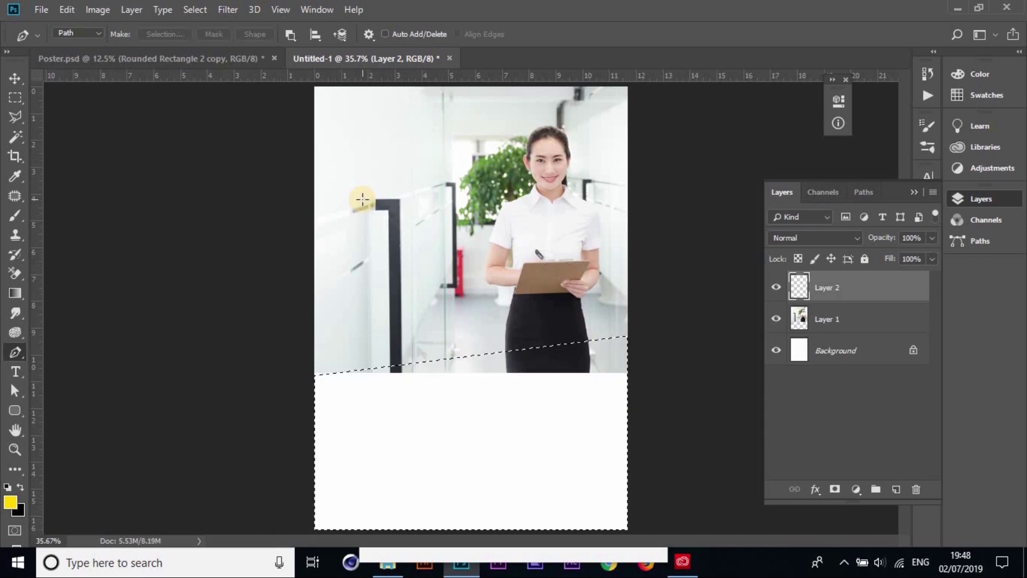
pyautogui.hotkey('alt', 'BackSpace')
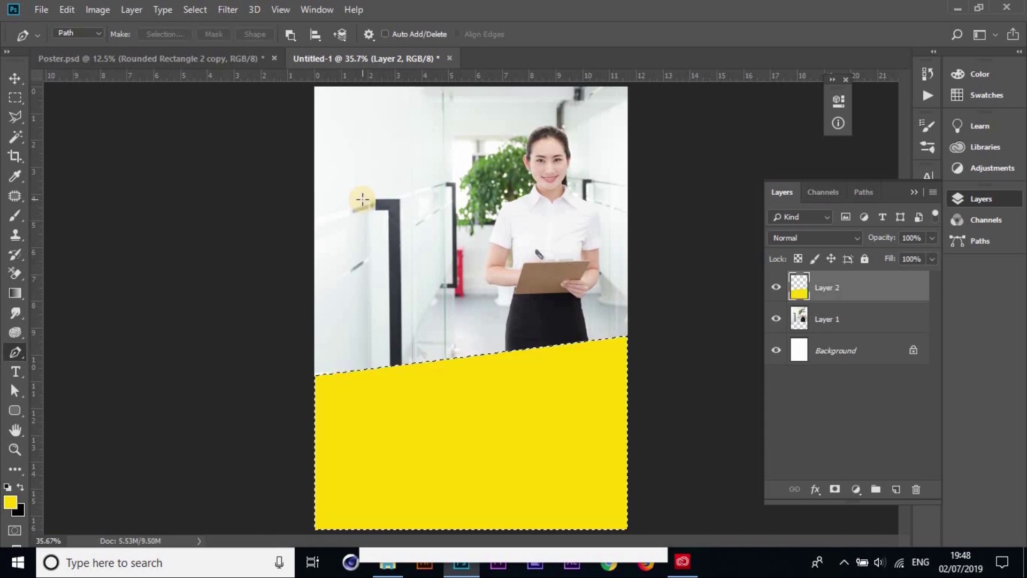
pyautogui.hotkey('ctrl', 'd')
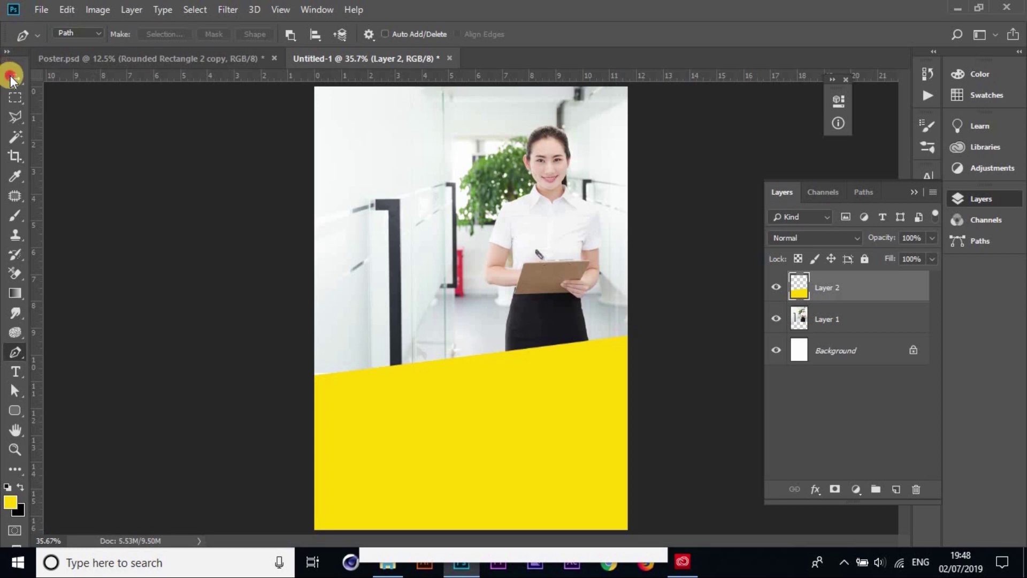
pyautogui.click(12, 78)
# Reselect the slanted area, delete its yellow fill, and deselect
pyautogui.hotkey('ctrl', 'shift', 'd')
pyautogui.press('Delete')
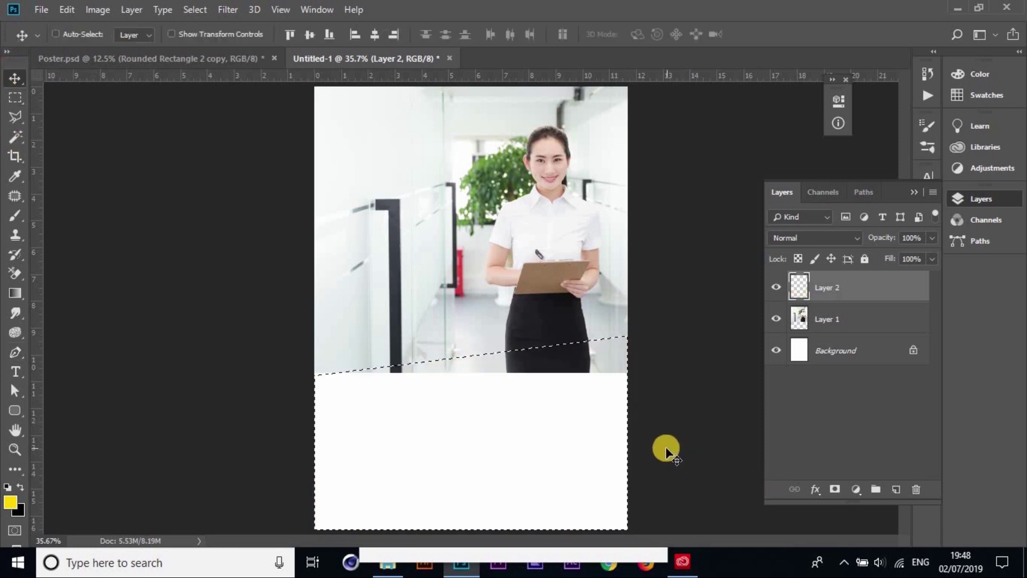
pyautogui.hotkey('ctrl', 'd')
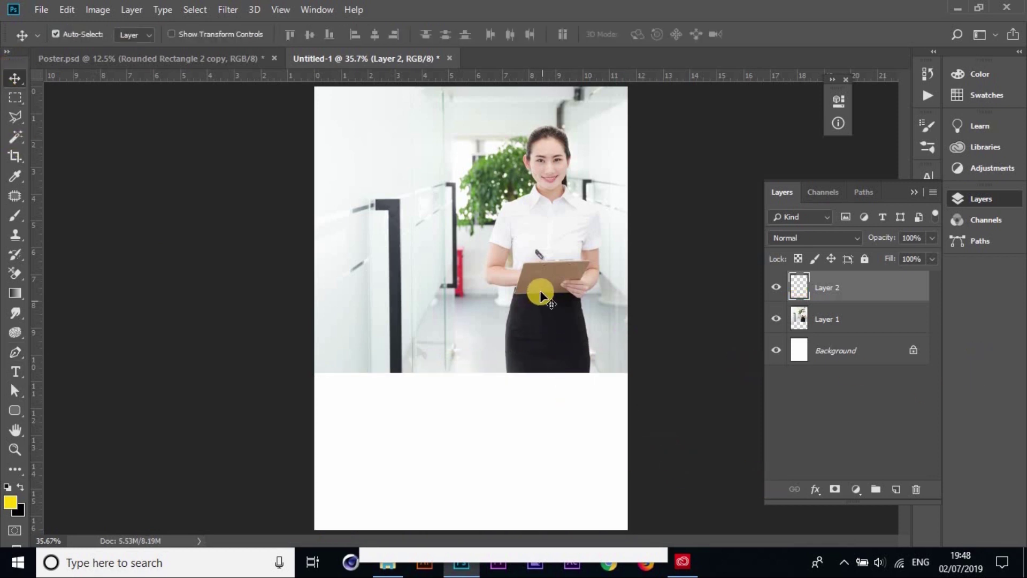
# Scale the office photo down to about 94%, reposition it, and nudge it right
pyautogui.click(536, 301)
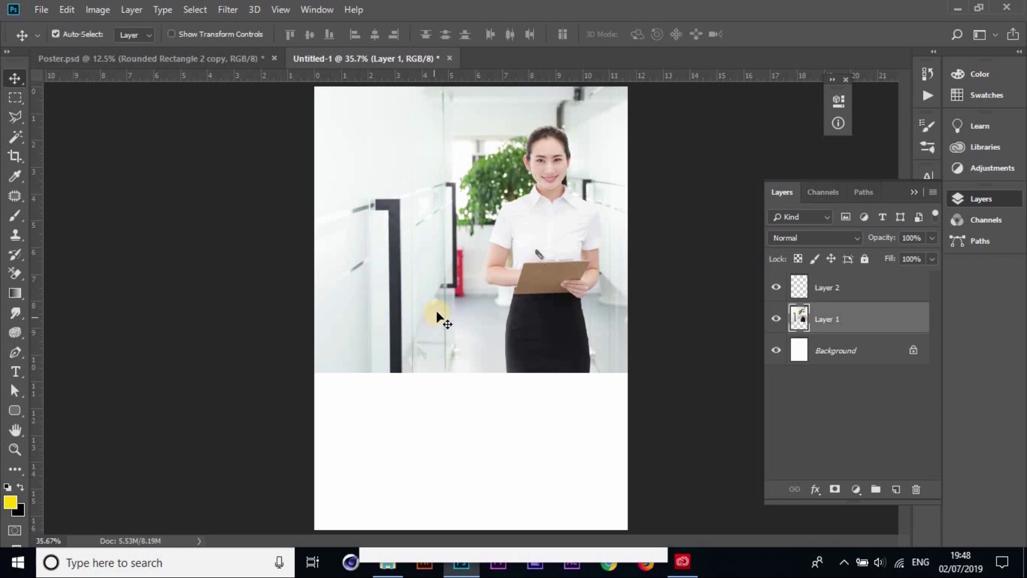
pyautogui.hotkey('ctrl', 't')
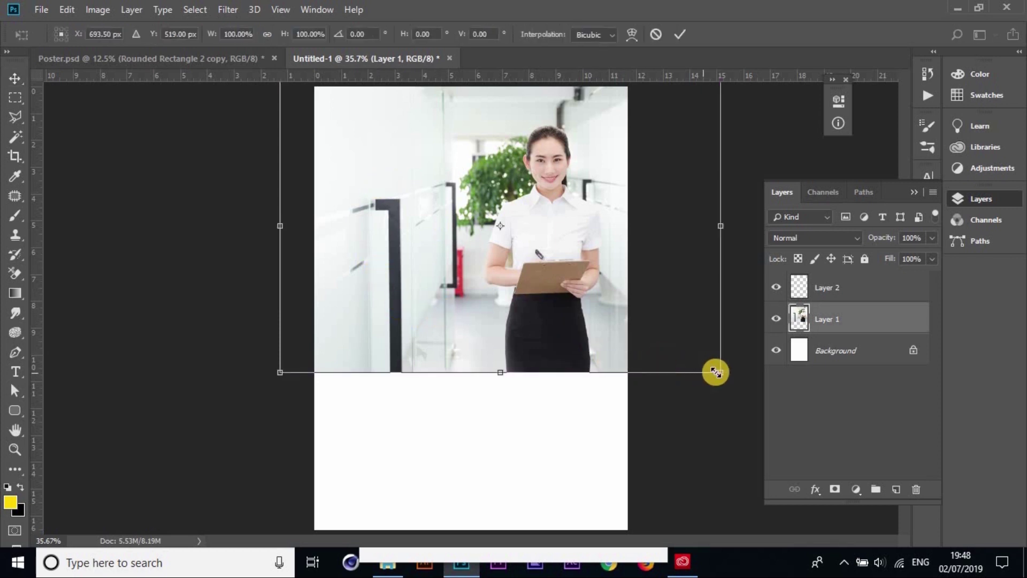
pyautogui.moveTo(702, 363)
pyautogui.mouseDown()
pyautogui.moveTo(678, 346)
pyautogui.moveTo(683, 353)
pyautogui.mouseUp()
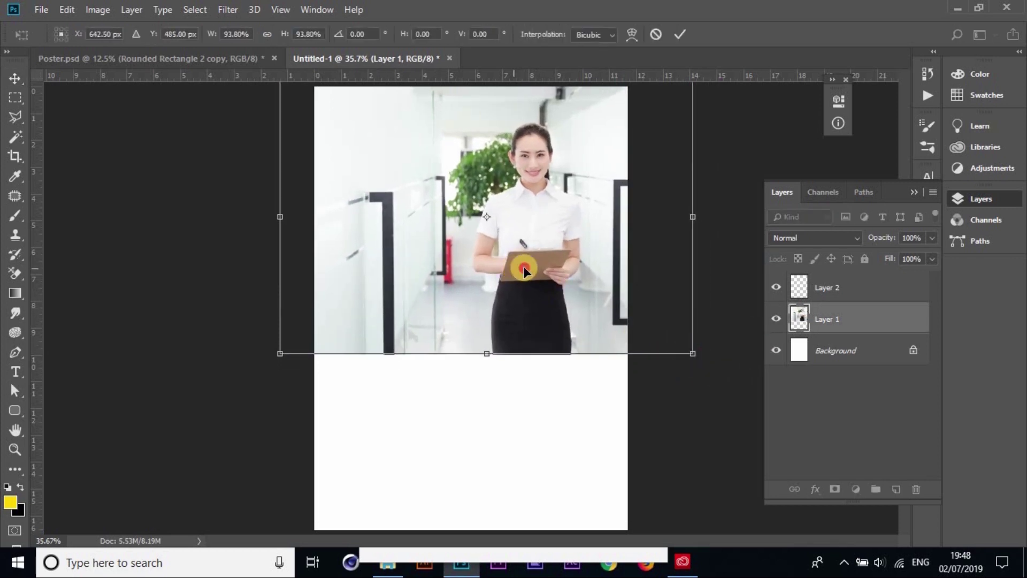
pyautogui.moveTo(527, 259); pyautogui.dragTo(527, 271)
pyautogui.press('Return')
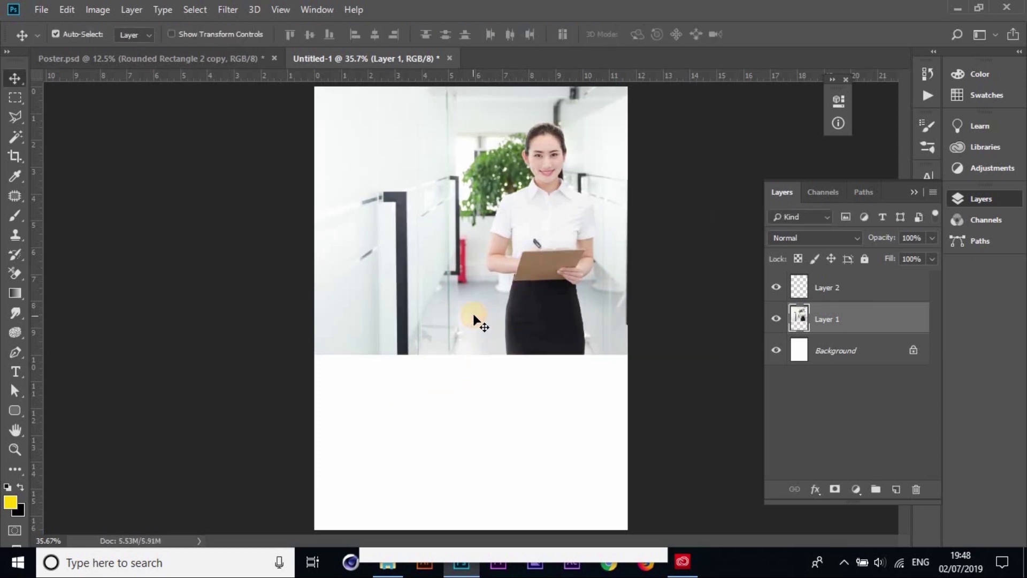
pyautogui.hotkey('shift', 'Right')
pyautogui.click(843, 292)
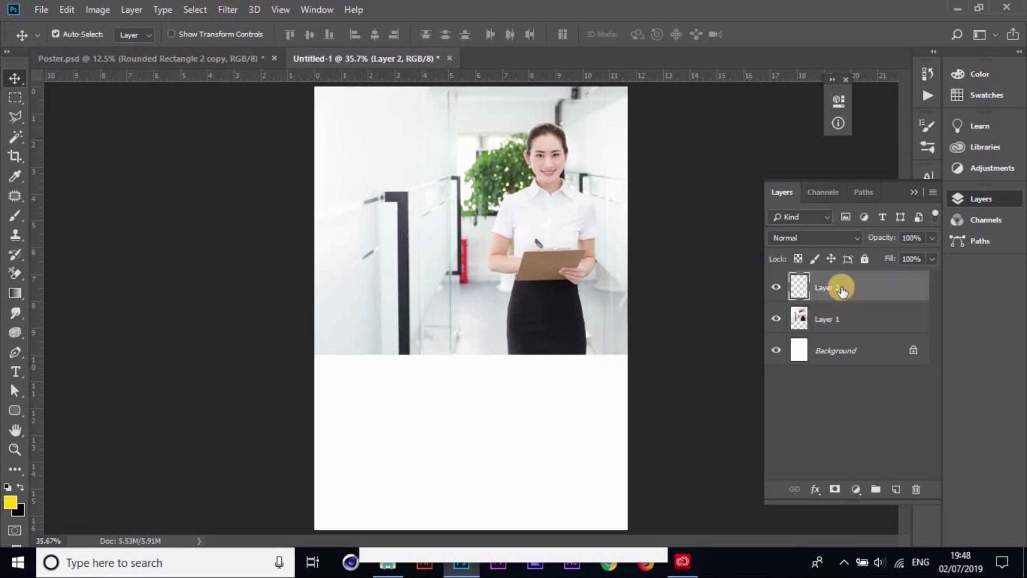
# Fill a rectangular selection just below the photo with yellow
pyautogui.click(15, 97)
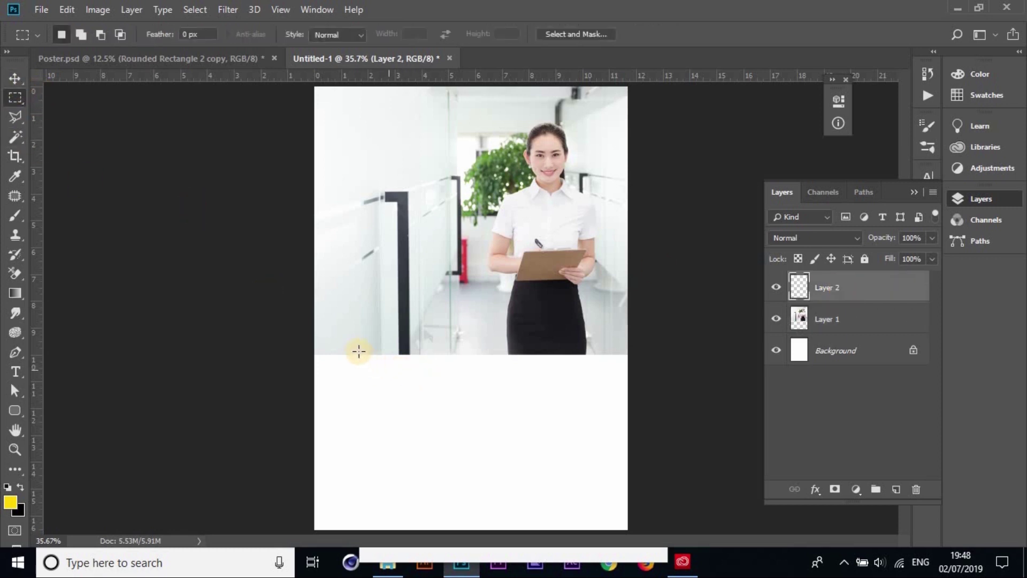
pyautogui.moveTo(348, 339); pyautogui.dragTo(604, 438)
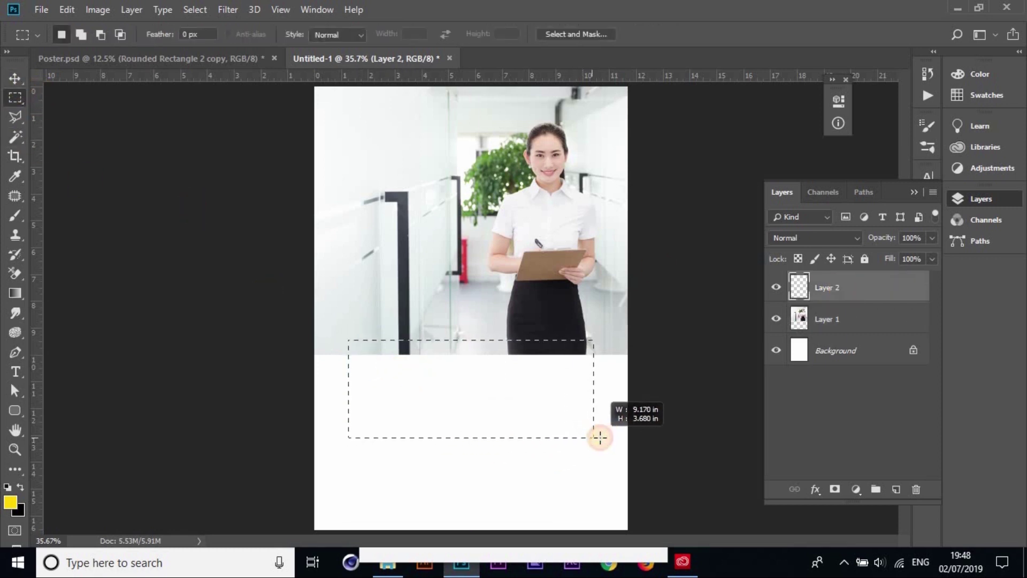
pyautogui.hotkey('ctrl', 'BackSpace')
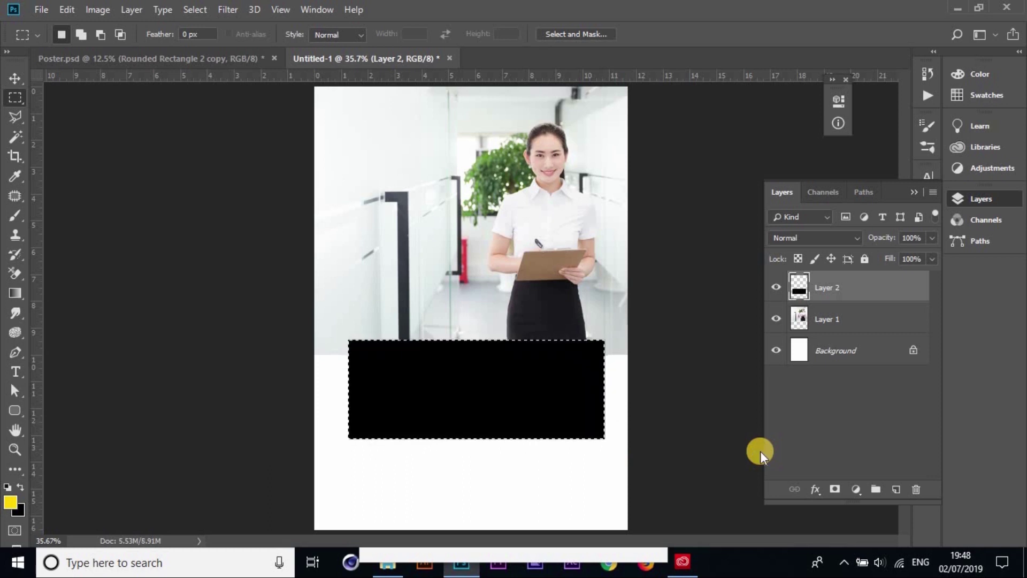
pyautogui.hotkey('ctrl', 'z')
pyautogui.hotkey('alt', 'BackSpace')
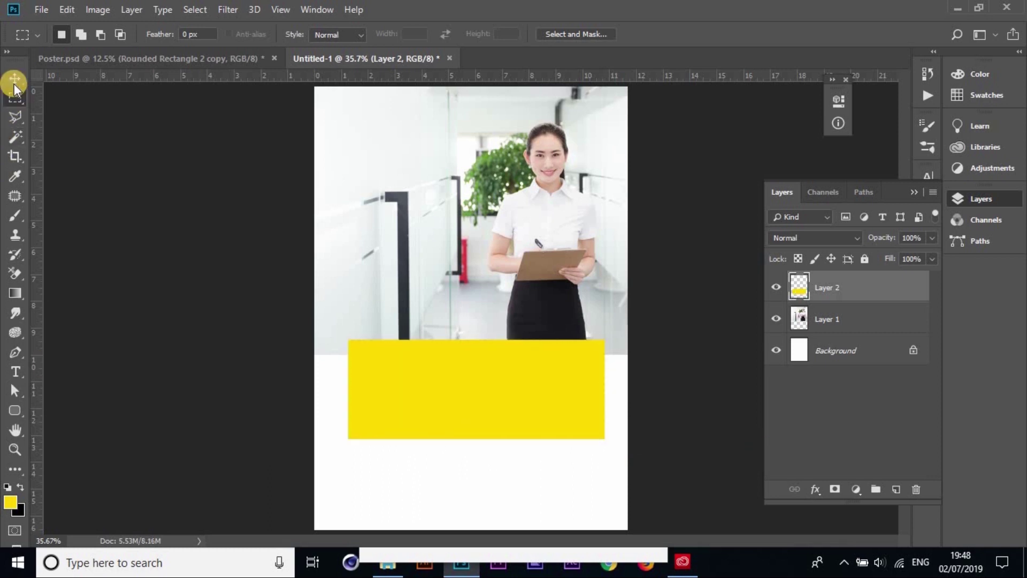
# Stretch the yellow rectangle to the left, right and bottom page edges
pyautogui.click(15, 78)
pyautogui.moveTo(425, 376); pyautogui.dragTo(390, 413)
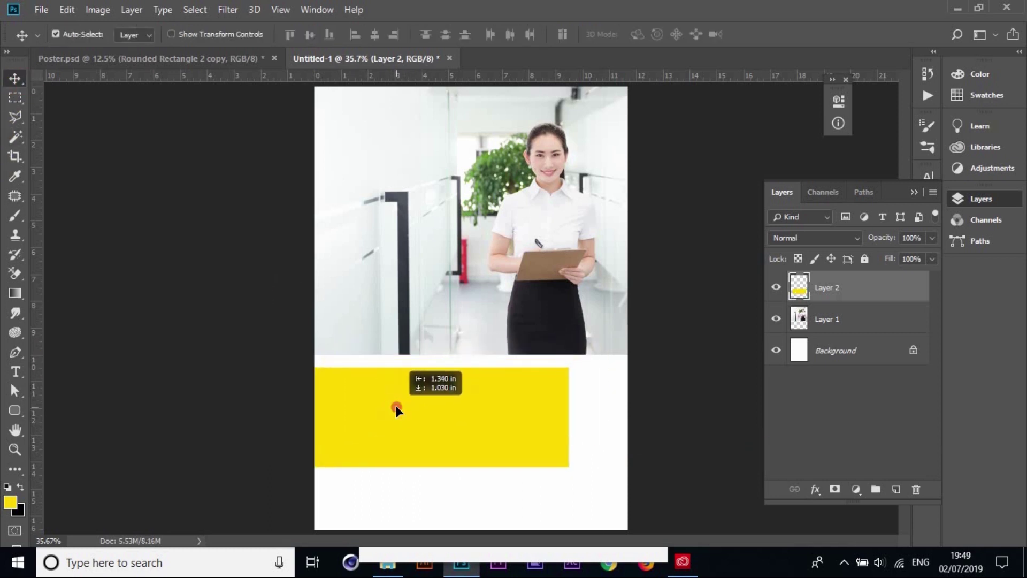
pyautogui.hotkey('ctrl', 't')
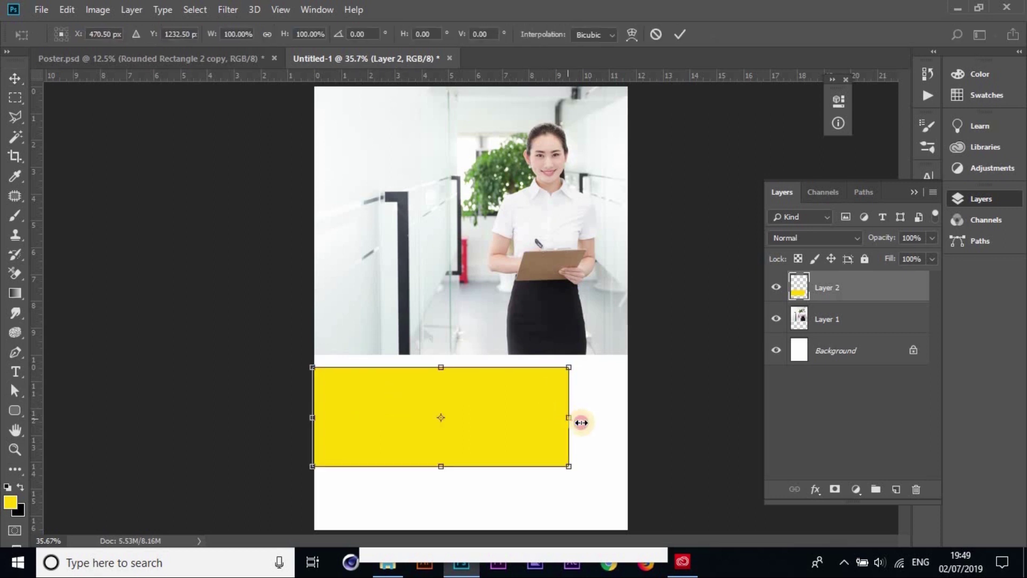
pyautogui.moveTo(580, 423); pyautogui.dragTo(647, 423)
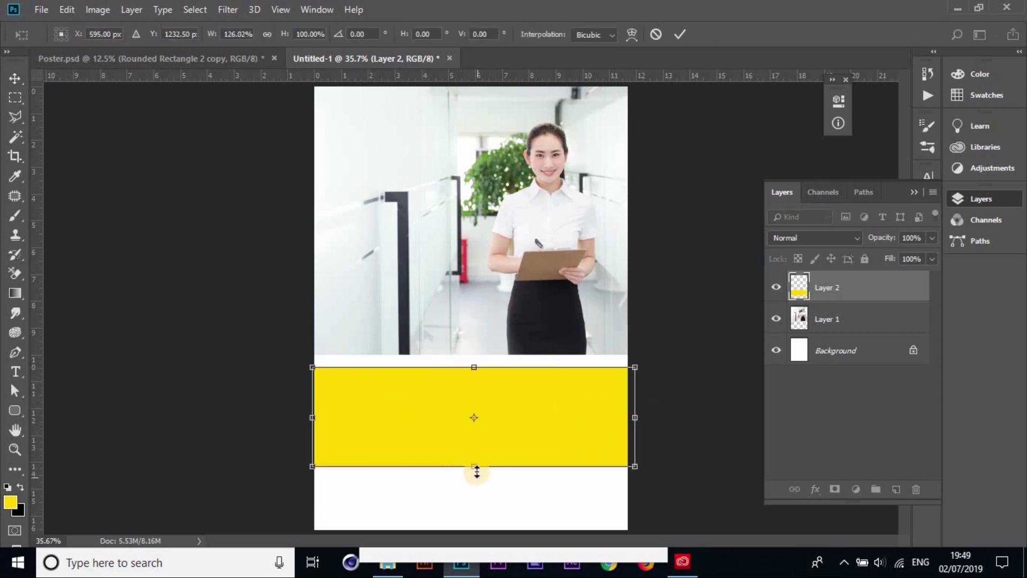
pyautogui.moveTo(477, 470); pyautogui.dragTo(474, 533)
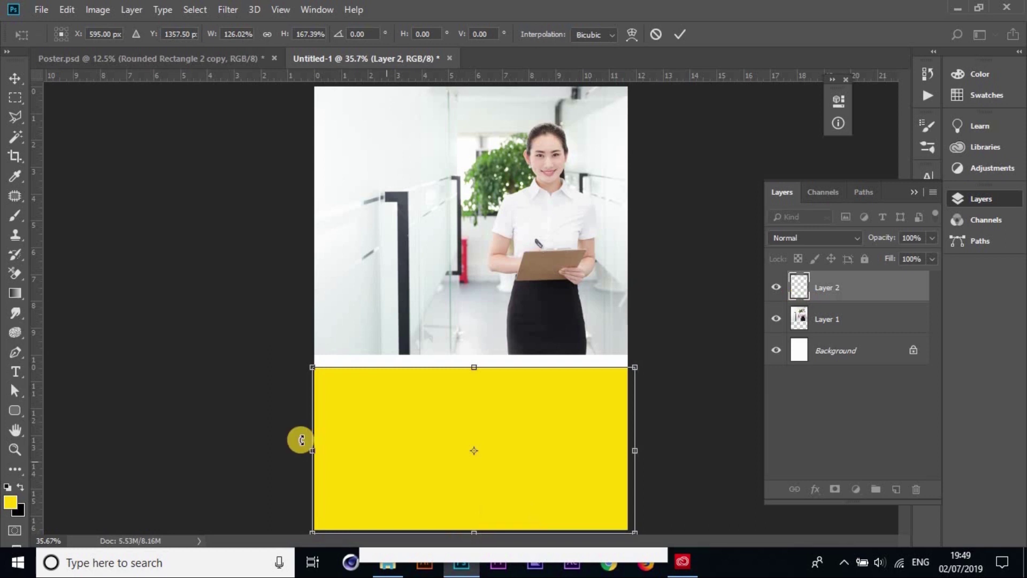
pyautogui.moveTo(310, 449); pyautogui.dragTo(308, 448)
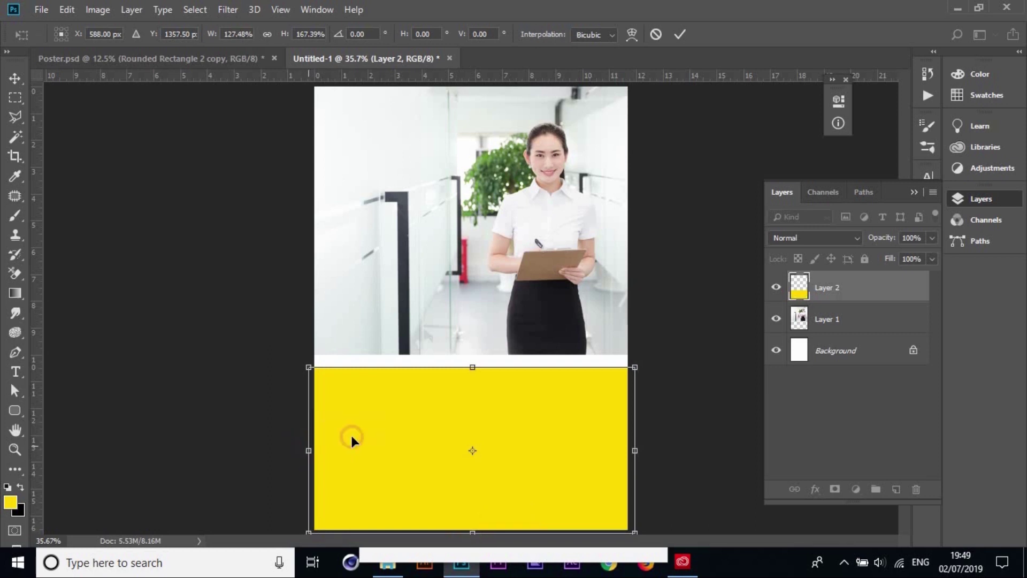
pyautogui.press('Return')
pyautogui.click(478, 406)
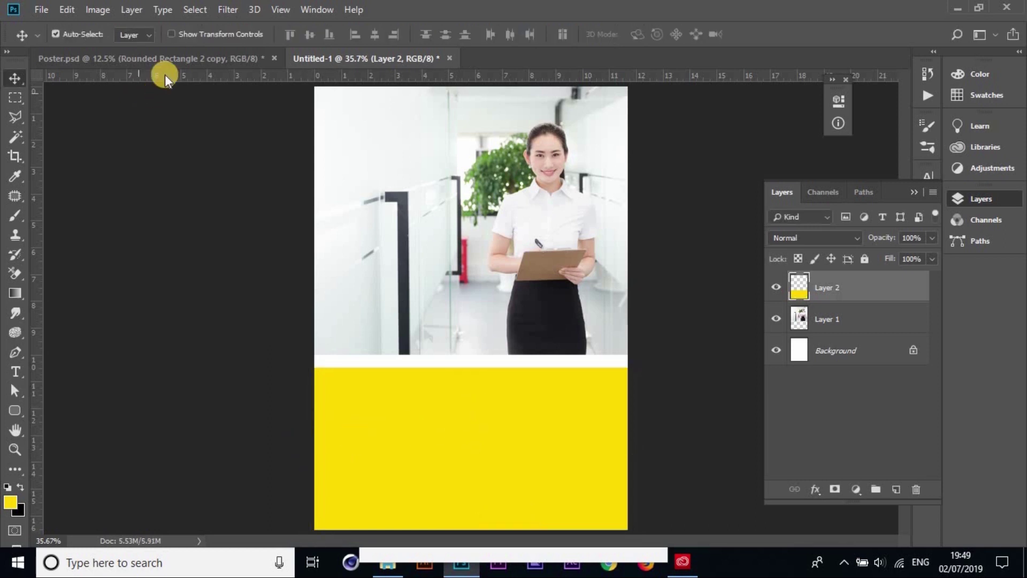
# Compare with Poster.psd, then skew the yellow block's top edge into a slant
pyautogui.hotkey('ctrl', 'Tab')
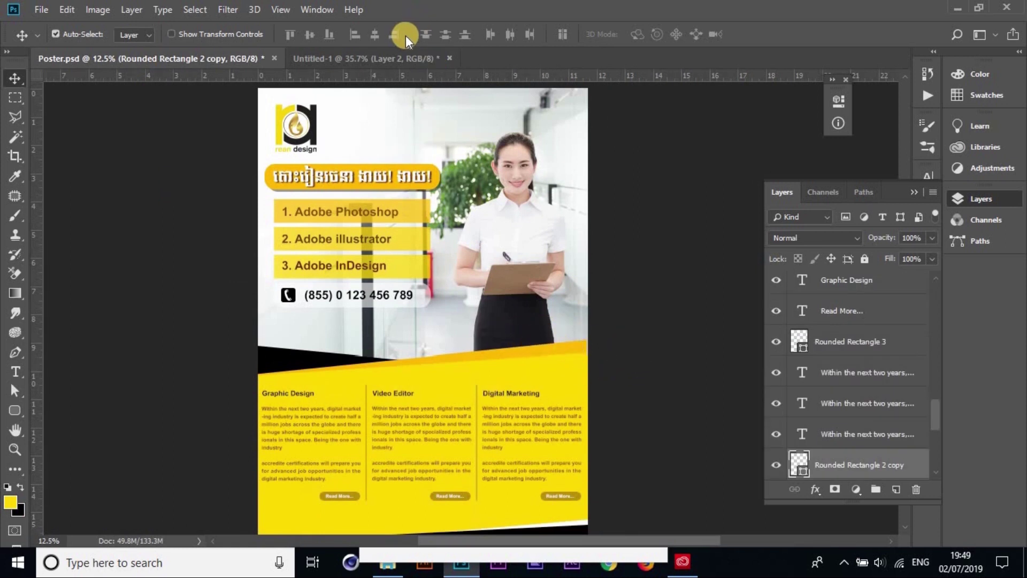
pyautogui.click(406, 58)
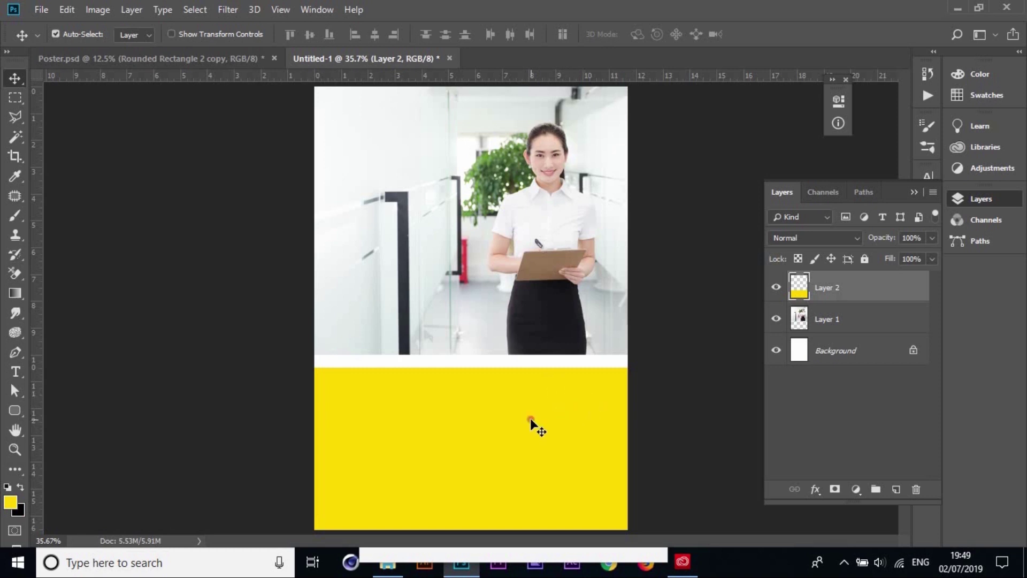
pyautogui.hotkey('ctrl', 't')
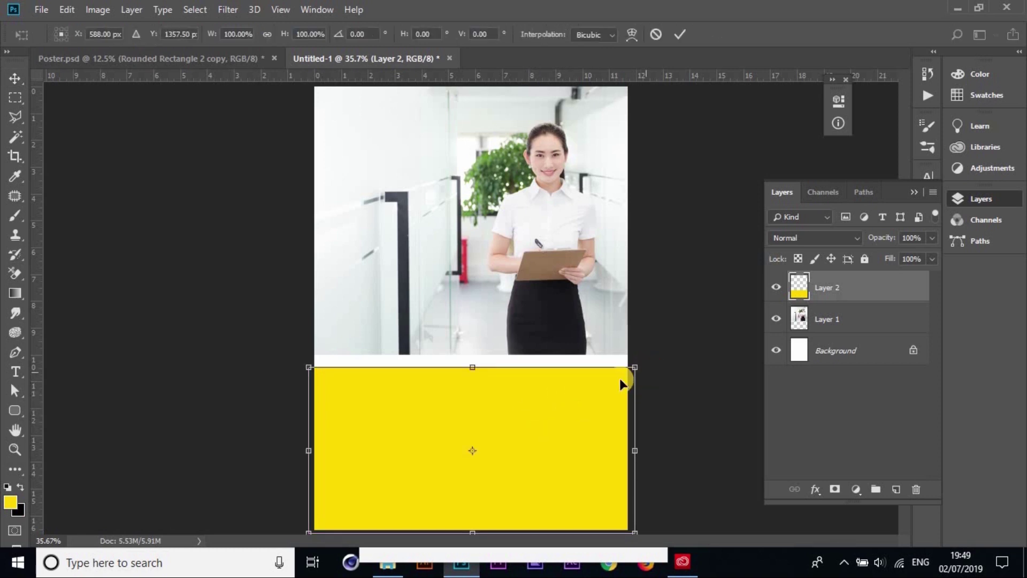
pyautogui.rightClick(590, 393)
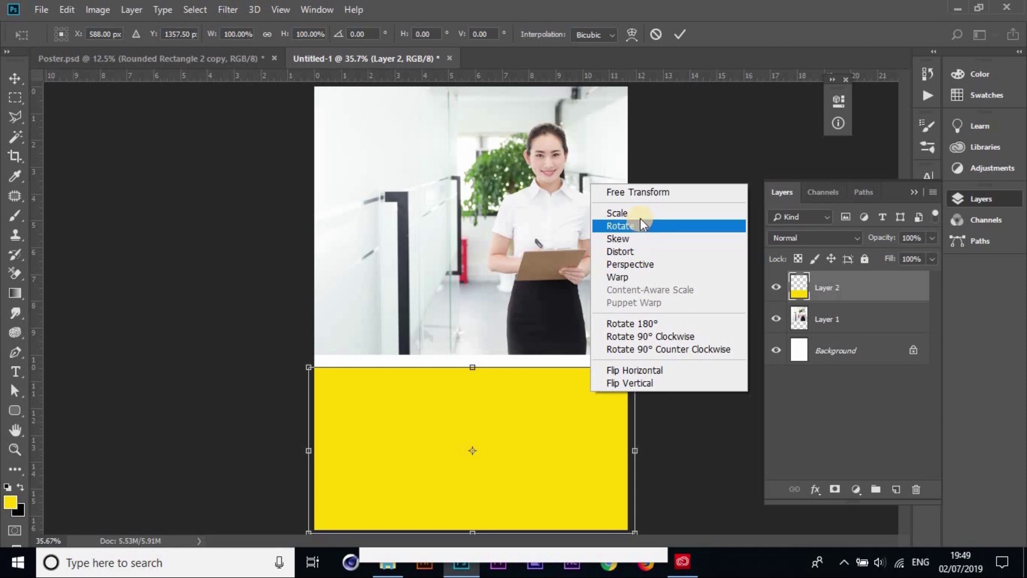
pyautogui.click(537, 451)
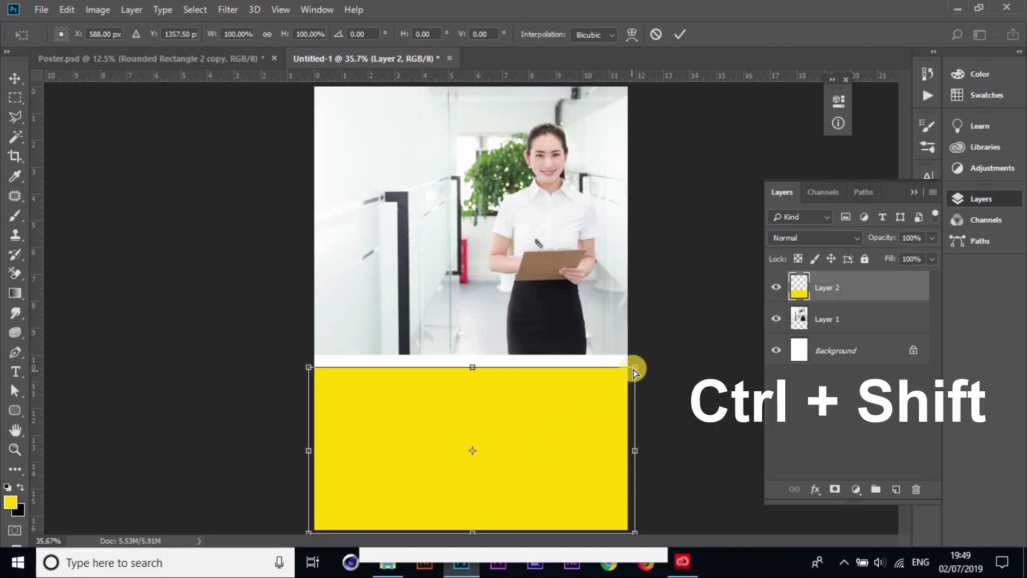
pyautogui.moveTo(635, 367)
pyautogui.mouseDown()
pyautogui.moveTo(732, 266)
pyautogui.moveTo(605, 347)
pyautogui.mouseUp()
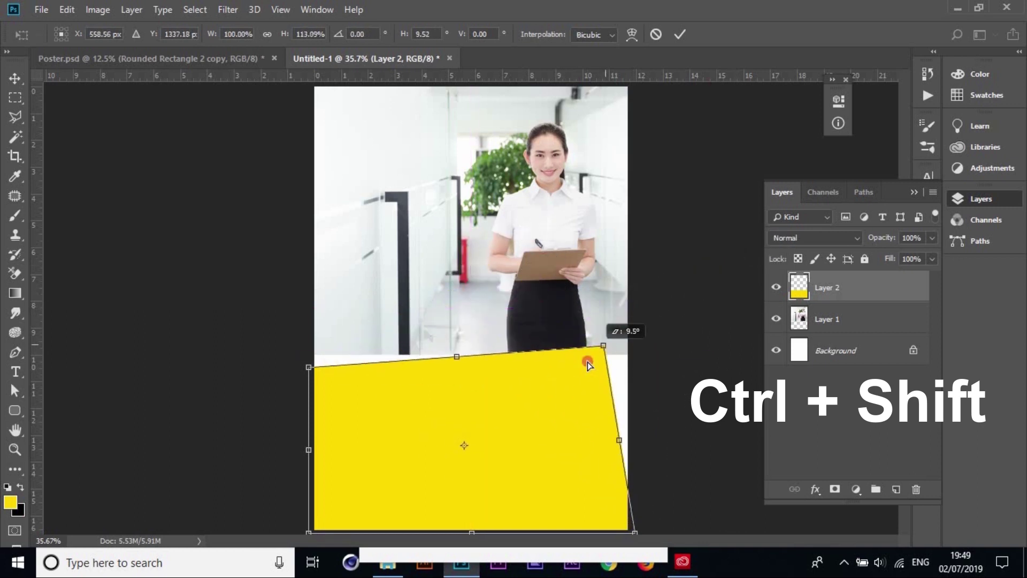
pyautogui.moveTo(604, 347)
pyautogui.mouseDown()
pyautogui.moveTo(668, 282)
pyautogui.moveTo(669, 443)
pyautogui.moveTo(644, 369)
pyautogui.moveTo(642, 315)
pyautogui.moveTo(641, 364)
pyautogui.moveTo(640, 339)
pyautogui.mouseUp()
pyautogui.press('Return')
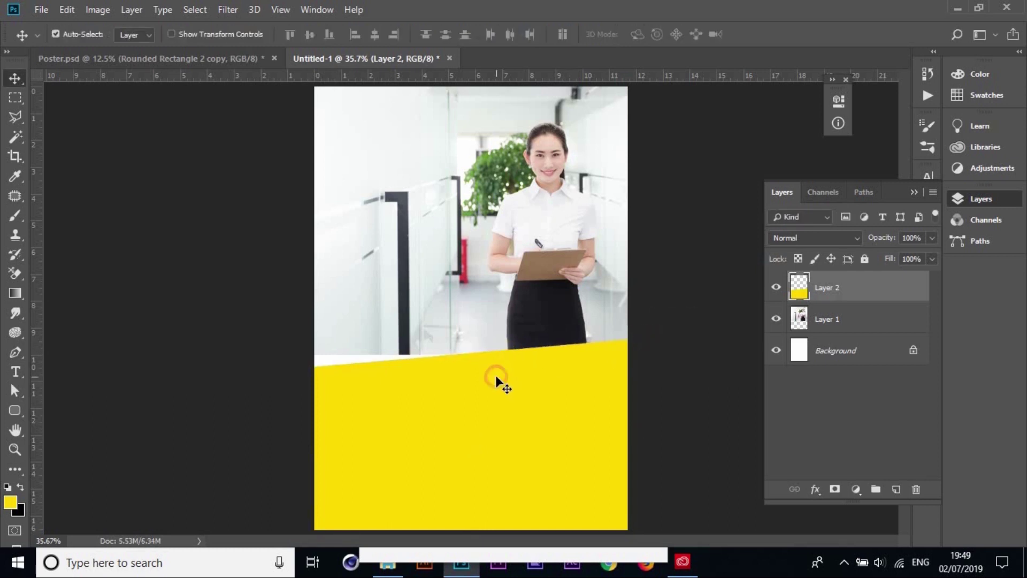
# Raise the yellow panel's top edge higher and check it against the finished poster
pyautogui.hotkey('ctrl', 't')
pyautogui.moveTo(470, 342); pyautogui.dragTo(471, 325)
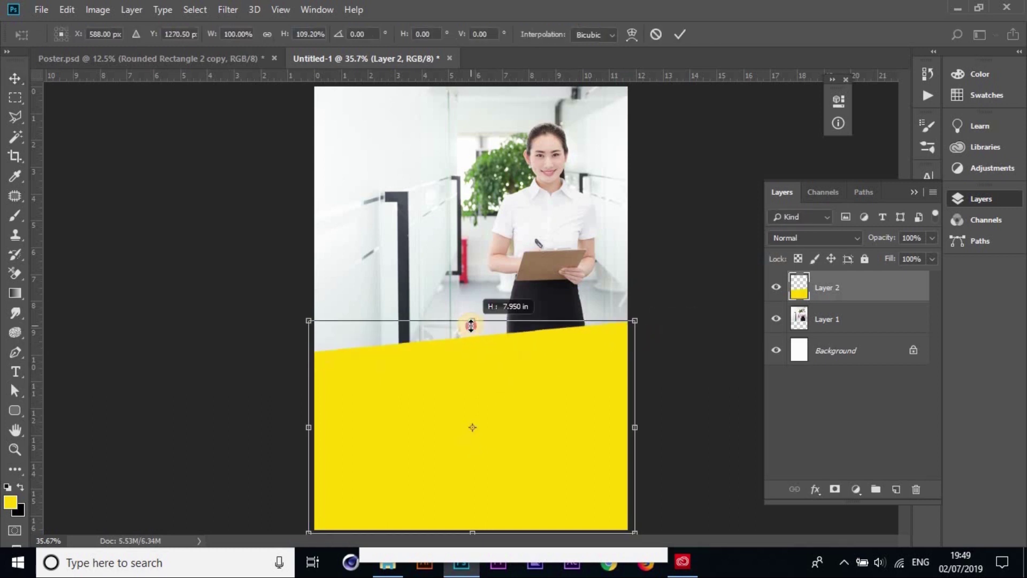
pyautogui.press('Return')
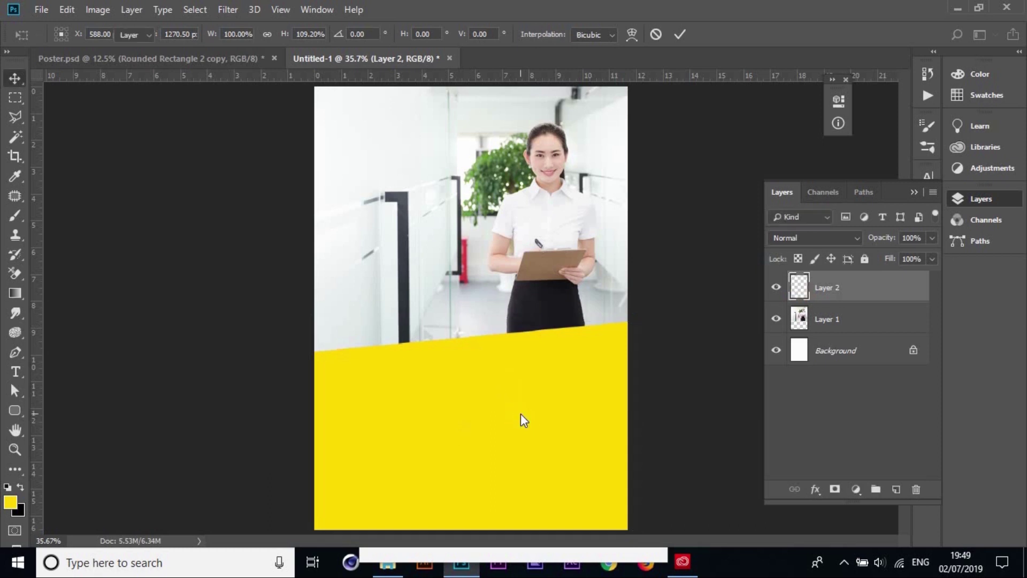
pyautogui.click(220, 60)
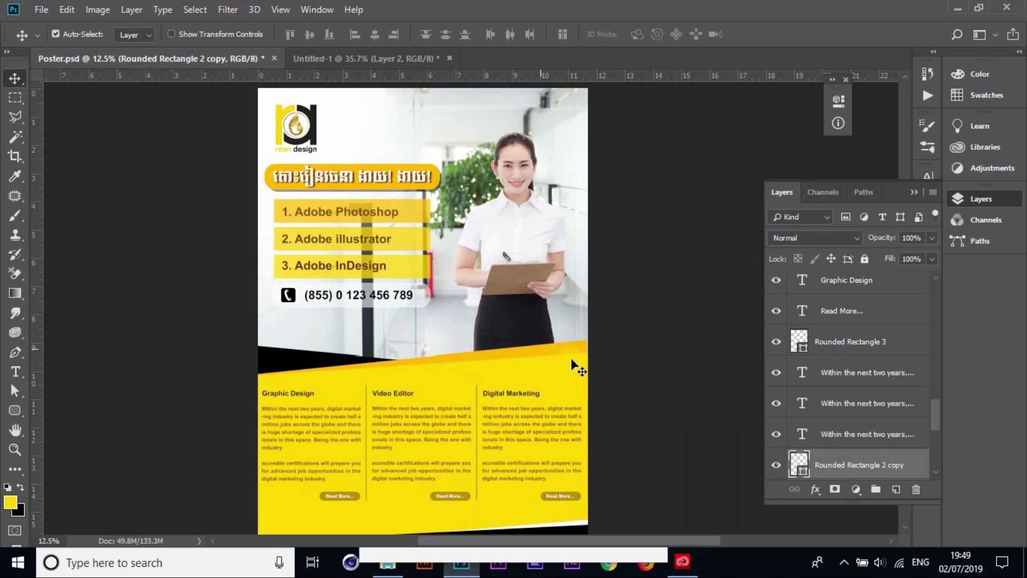
pyautogui.click(369, 59)
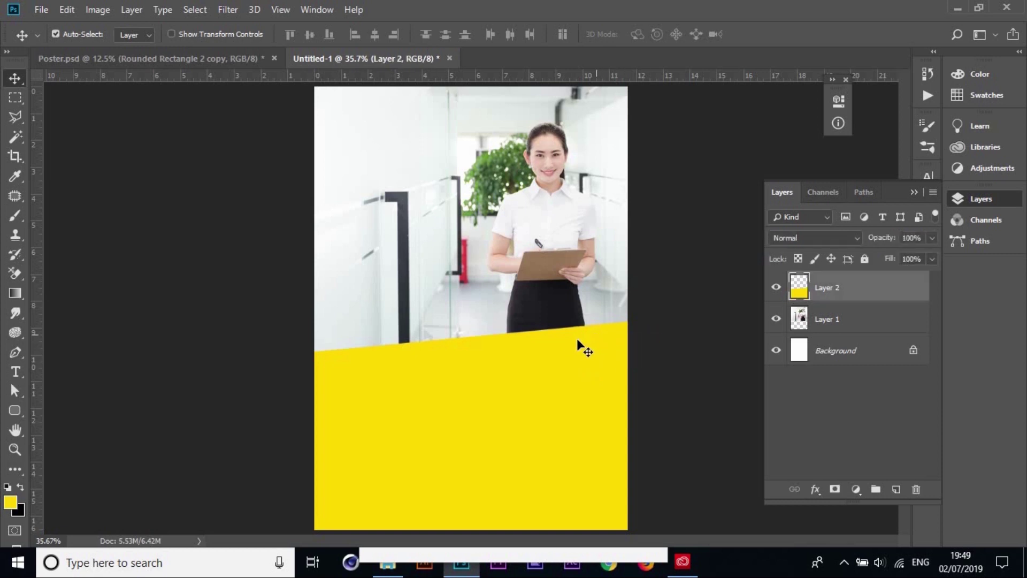
pyautogui.click(816, 286)
# Rename Layer 2 to 'yellow' and duplicate it as 'dark yellow'
pyautogui.doubleClick(828, 286)
pyautogui.write('yellow')
pyautogui.press('Return')
pyautogui.moveTo(829, 289); pyautogui.dragTo(896, 488)
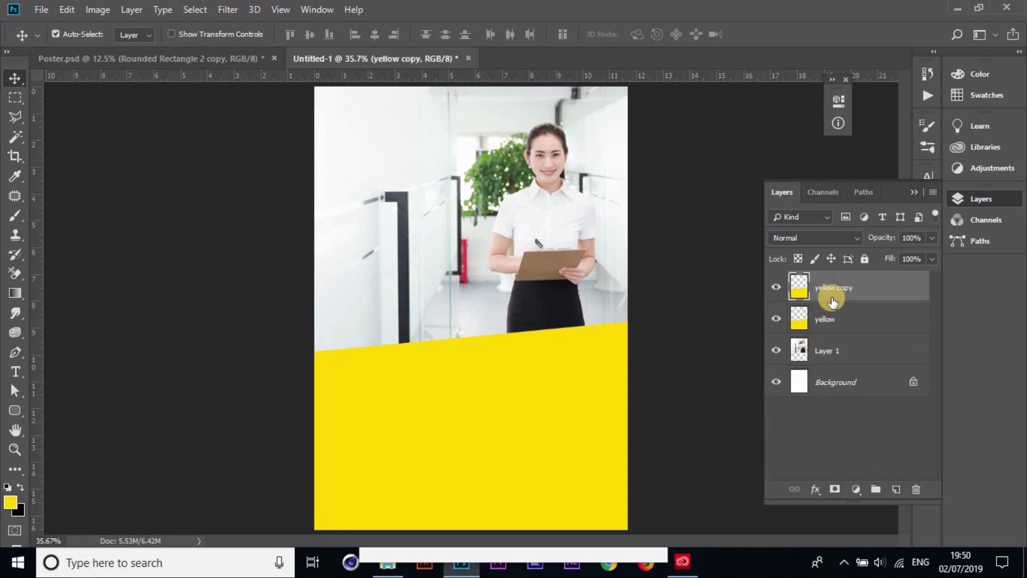
pyautogui.doubleClick(830, 287)
pyautogui.write('dark')
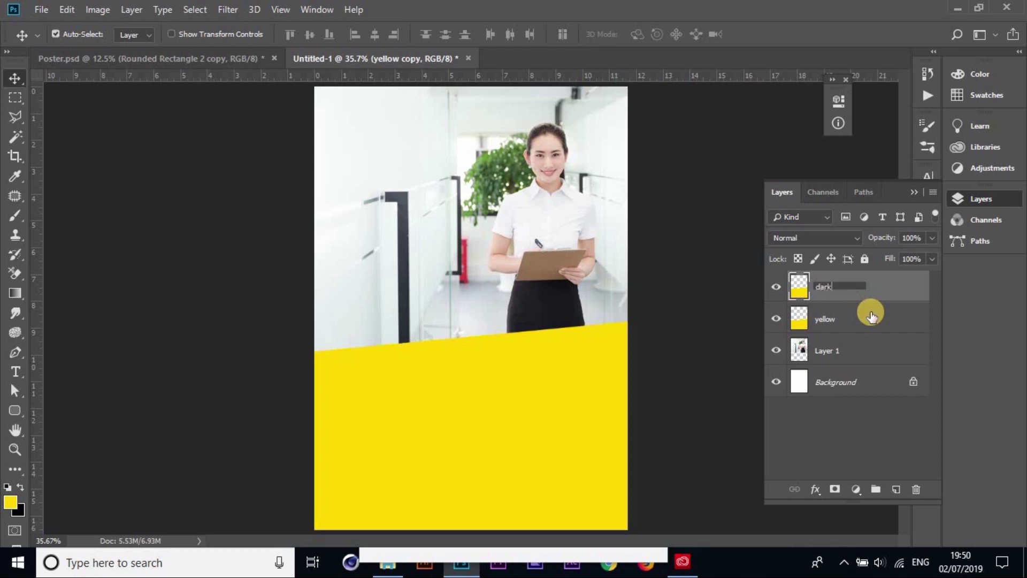
pyautogui.press('Return')
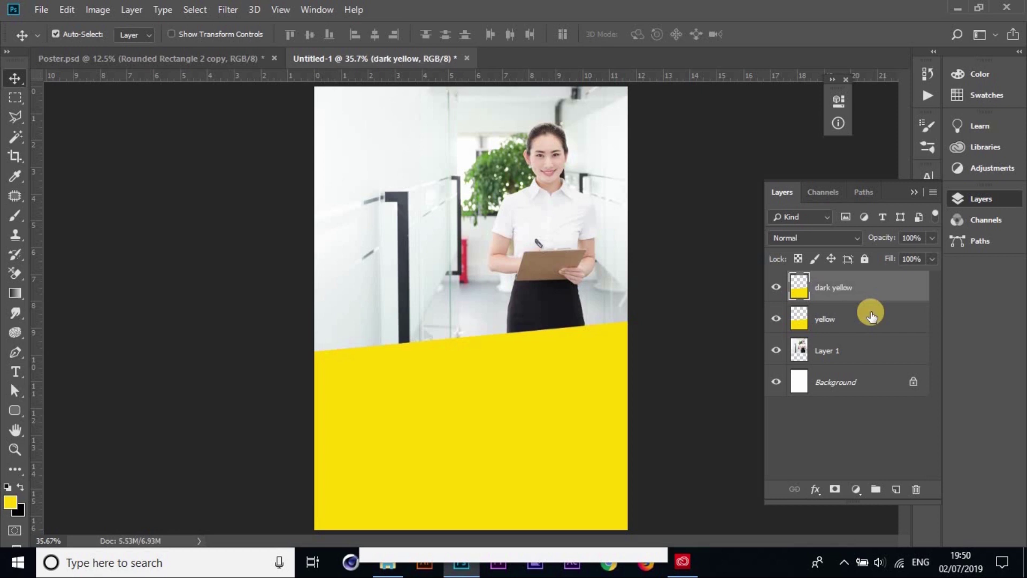
# Place 'dark yellow' beneath 'yellow' and nudge it slightly upward
pyautogui.click(777, 287)
pyautogui.moveTo(530, 401); pyautogui.dragTo(607, 296)
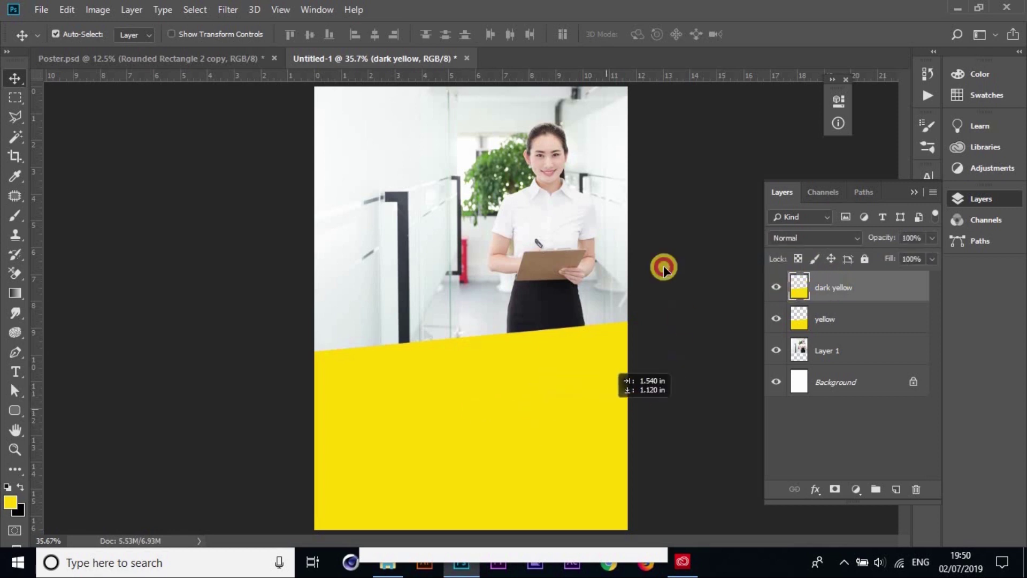
pyautogui.hotkey('ctrl', 'z')
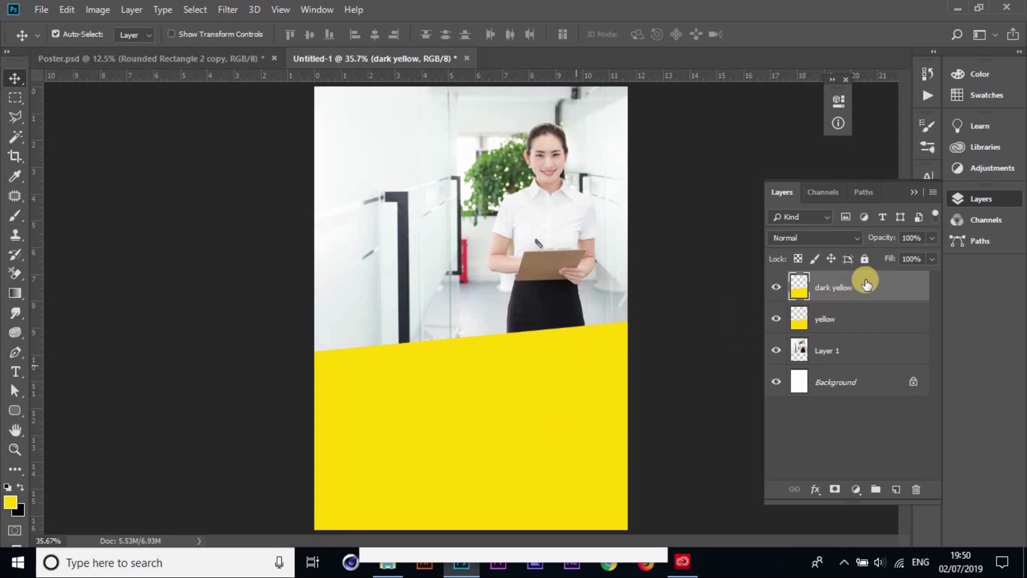
pyautogui.moveTo(845, 291); pyautogui.dragTo(823, 331)
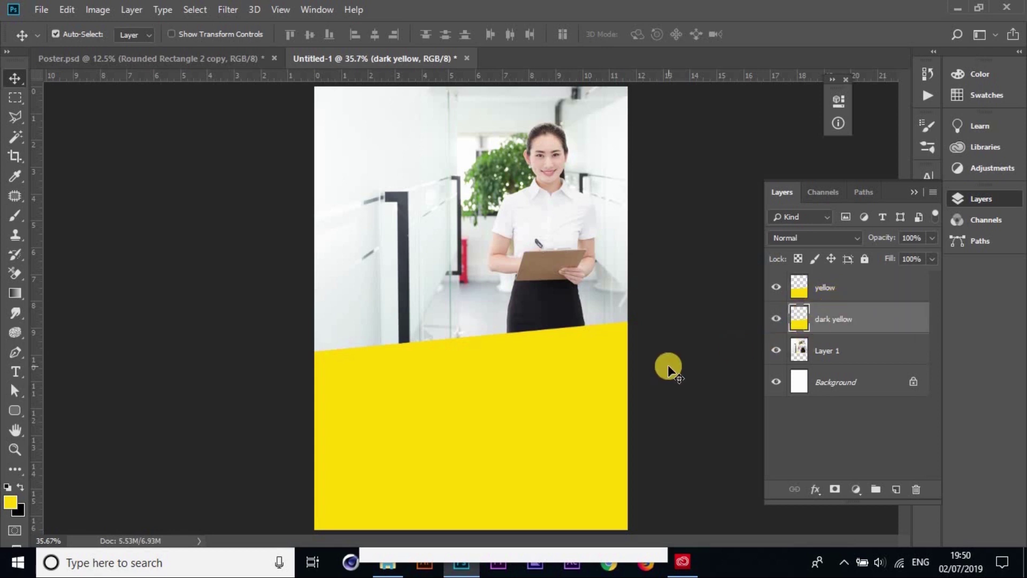
pyautogui.hotkey('shift', 'Up')
pyautogui.hotkey('shift', 'Up')
pyautogui.hotkey('shift', 'Up')
pyautogui.hotkey('shift', 'Up')
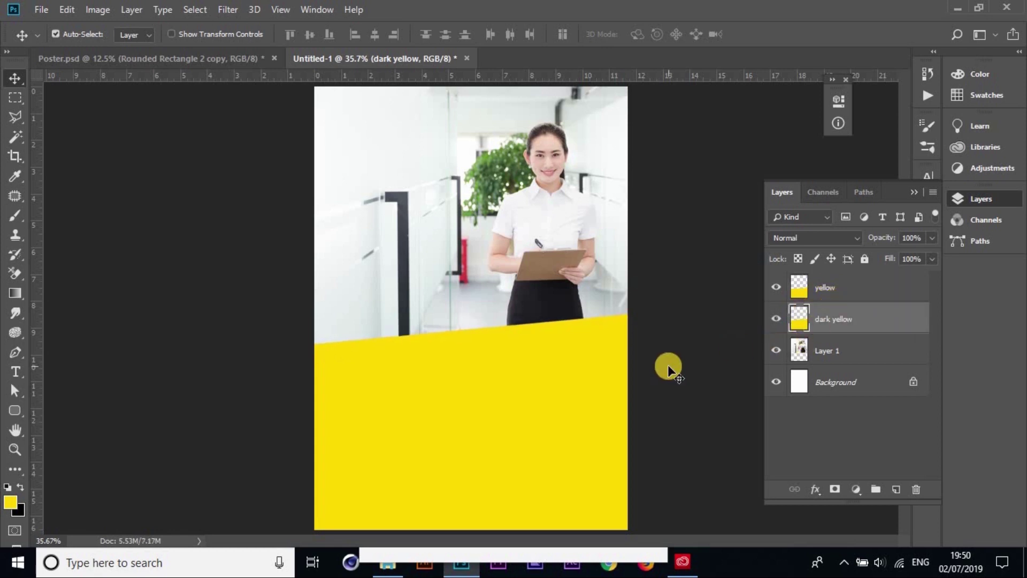
# Darken the dark yellow layer with a first Curves adjustment pulling the midtones down
pyautogui.hotkey('ctrl', 'm')
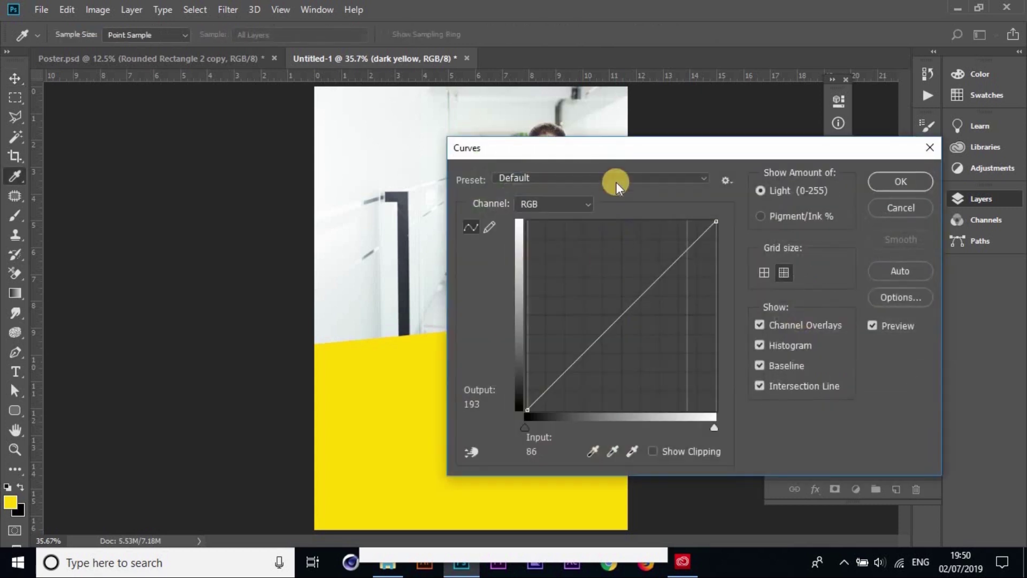
pyautogui.moveTo(688, 149); pyautogui.dragTo(874, 125)
pyautogui.moveTo(807, 294)
pyautogui.mouseDown()
pyautogui.moveTo(827, 337)
pyautogui.moveTo(816, 307)
pyautogui.moveTo(829, 299)
pyautogui.mouseUp()
pyautogui.moveTo(792, 124); pyautogui.dragTo(427, 280)
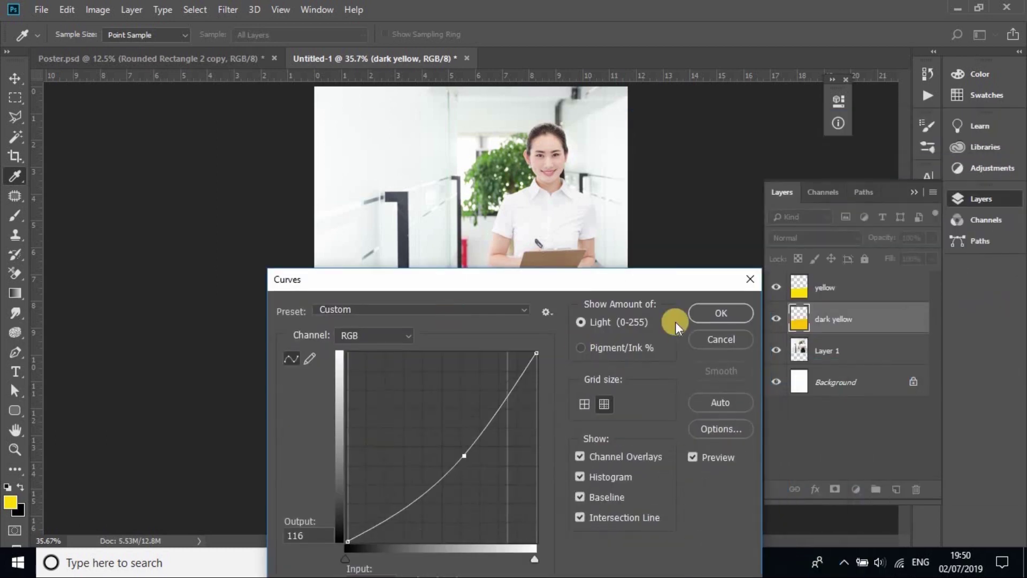
pyautogui.click(720, 311)
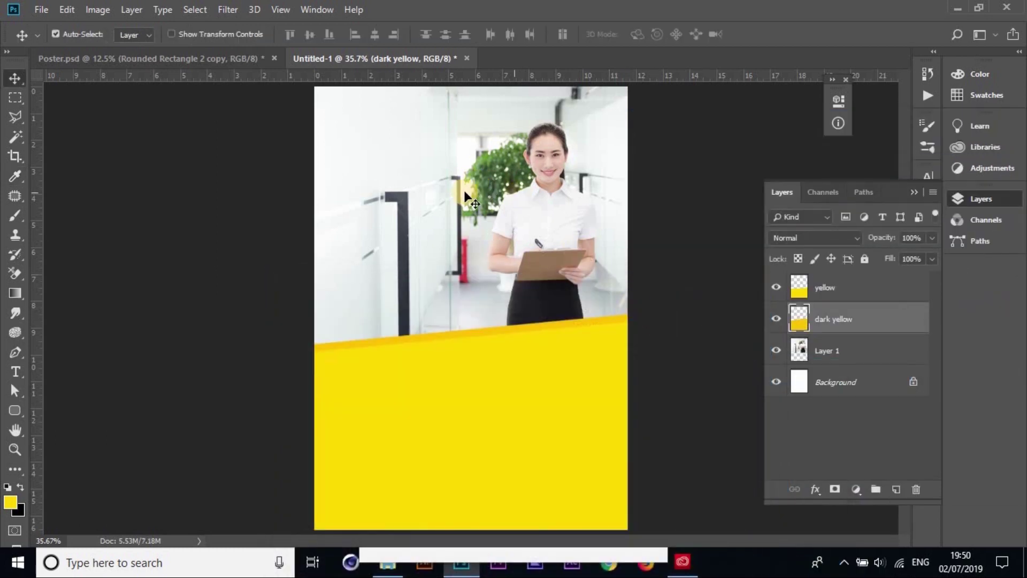
pyautogui.click(101, 10)
pyautogui.moveTo(120, 49)
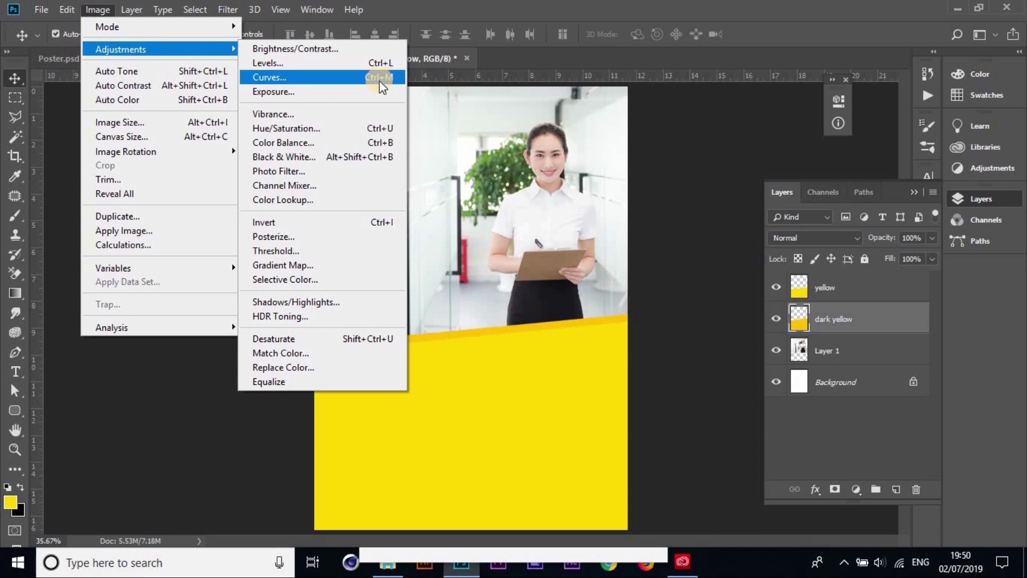
pyautogui.click(579, 328)
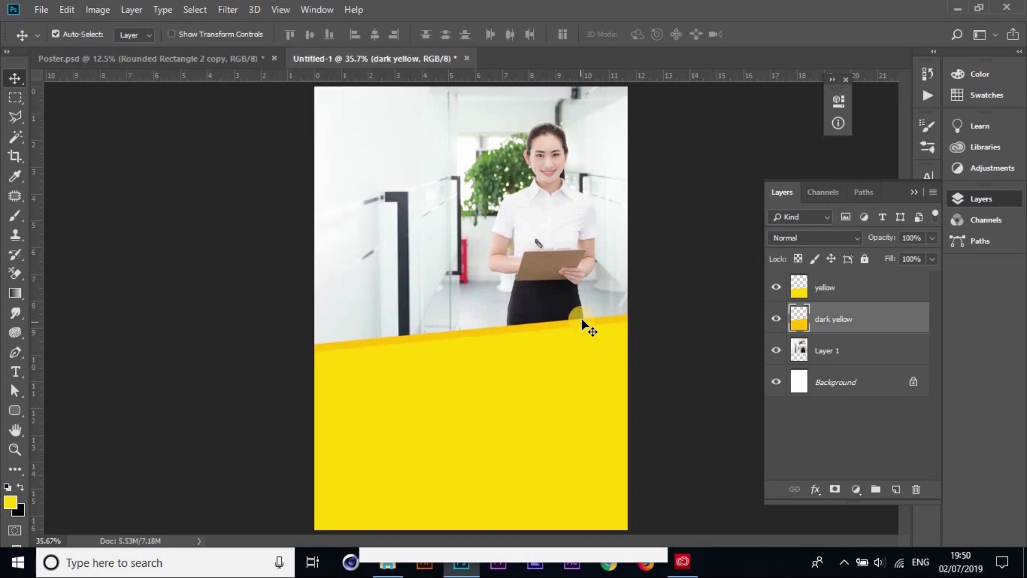
pyautogui.moveTo(693, 351); pyautogui.dragTo(721, 335)
# Reapply Curves, lowering the midpoint from 133 to 109 for an orange tone
pyautogui.hotkey('ctrl', 'm')
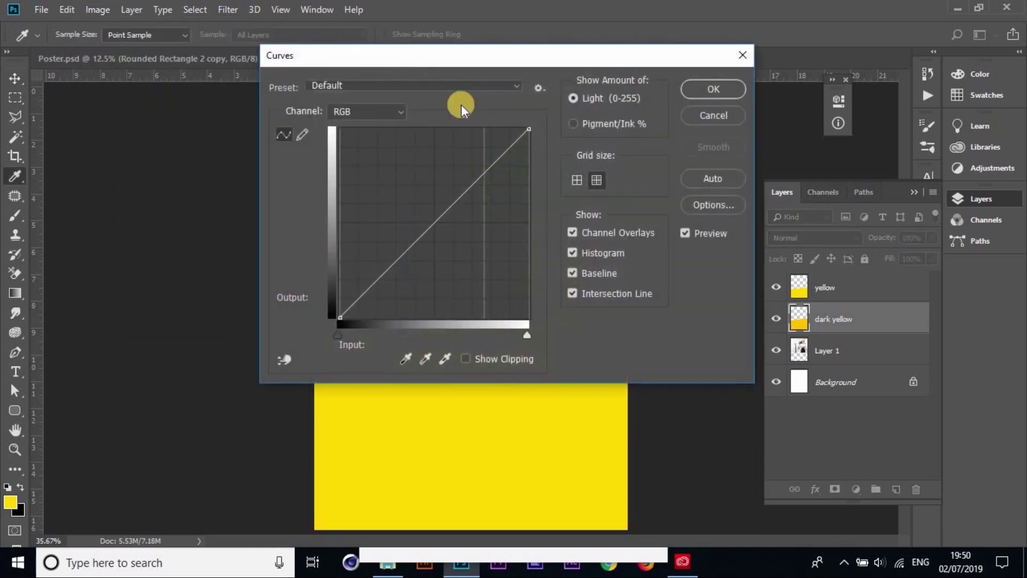
pyautogui.moveTo(480, 57); pyautogui.dragTo(916, 132)
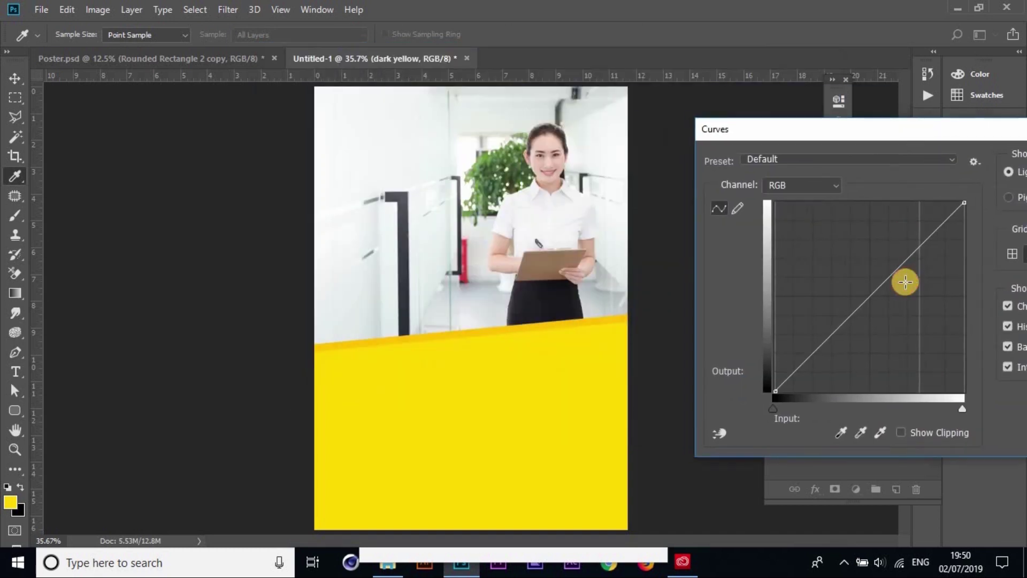
pyautogui.click(874, 310)
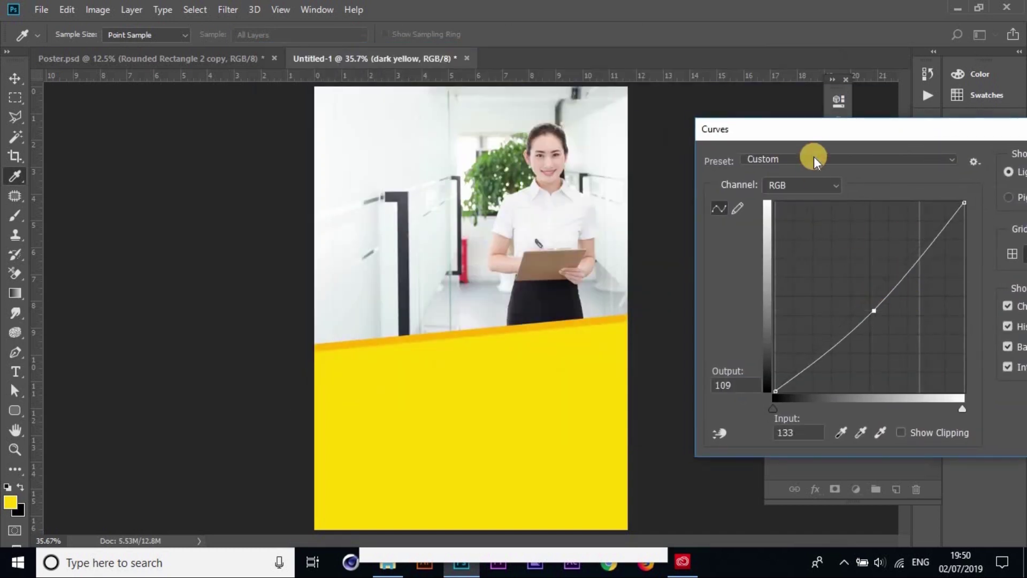
pyautogui.moveTo(841, 130)
pyautogui.mouseDown()
pyautogui.moveTo(603, 172)
pyautogui.moveTo(312, 198)
pyautogui.mouseUp()
pyautogui.click(745, 207)
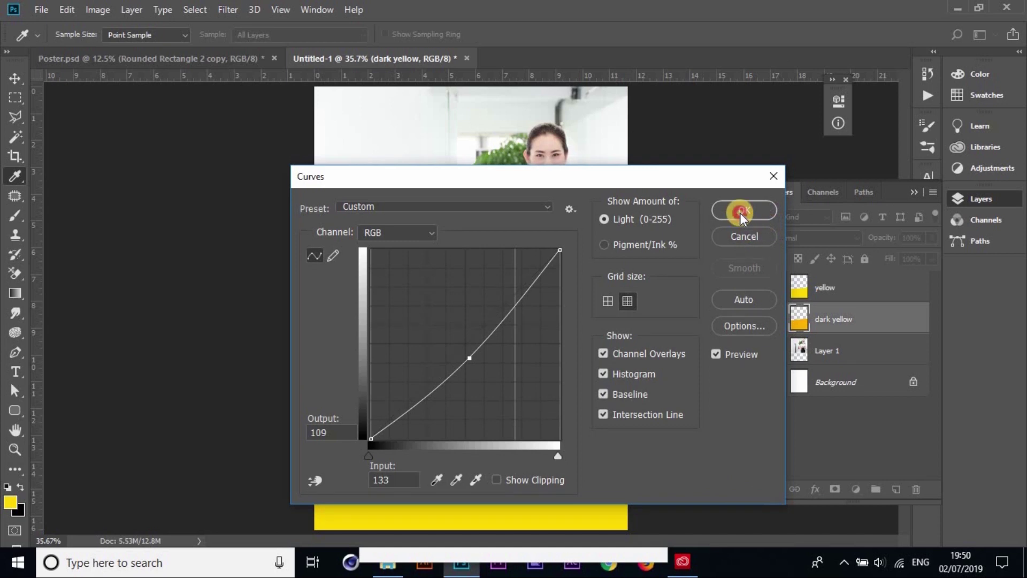
pyautogui.click(436, 391)
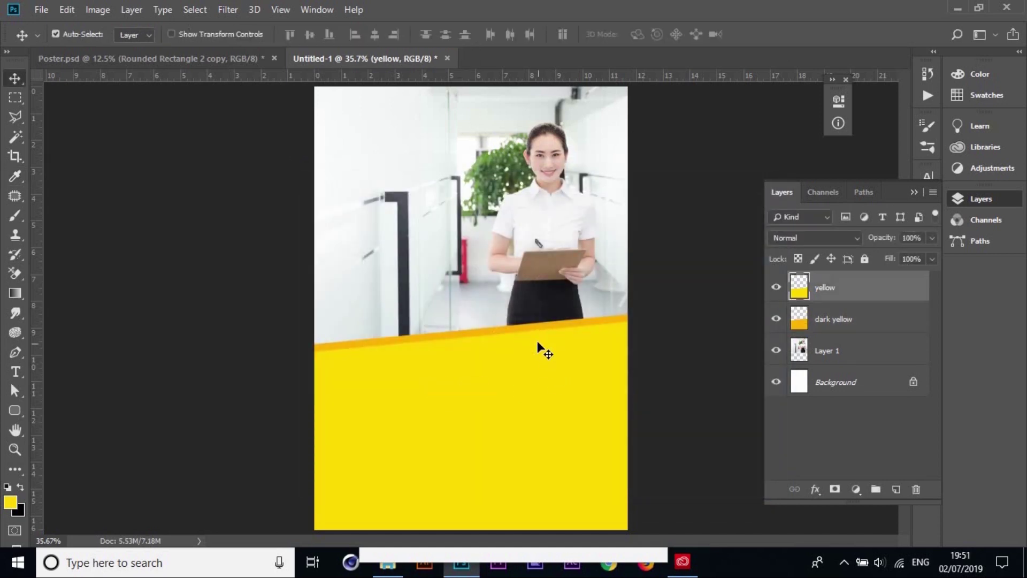
# Skew the yellow panel's top edge by lowering its right corner, then nudge it
pyautogui.hotkey('ctrl', 't')
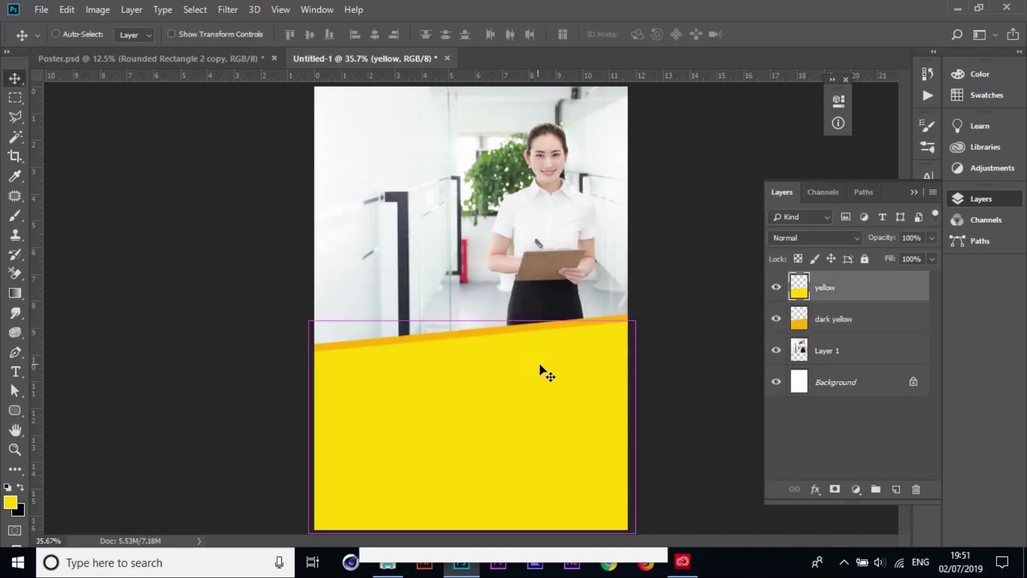
pyautogui.moveTo(635, 322); pyautogui.dragTo(636, 332)
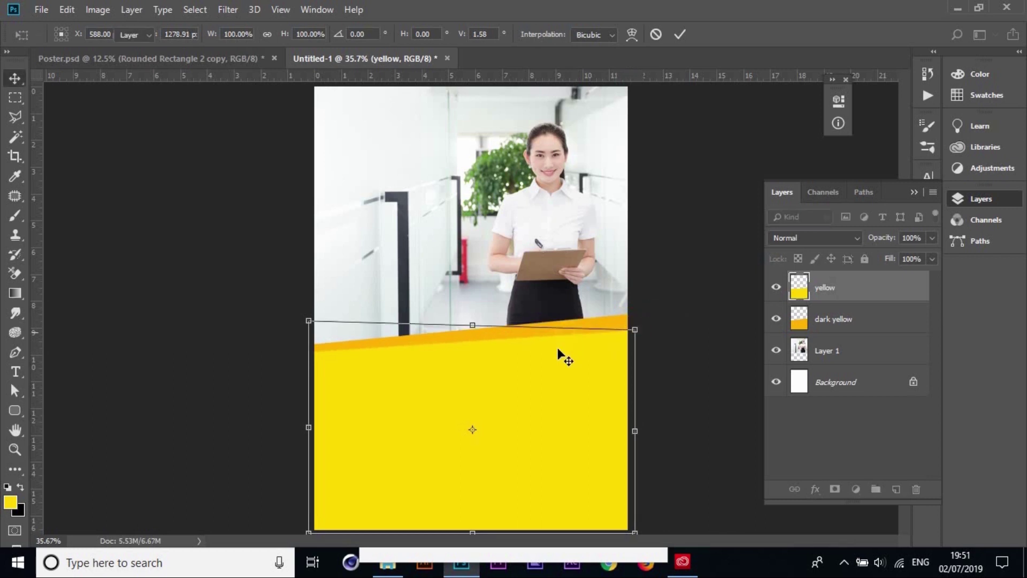
pyautogui.press('Return')
pyautogui.hotkey('shift', 'Up')
pyautogui.hotkey('shift', 'Up')
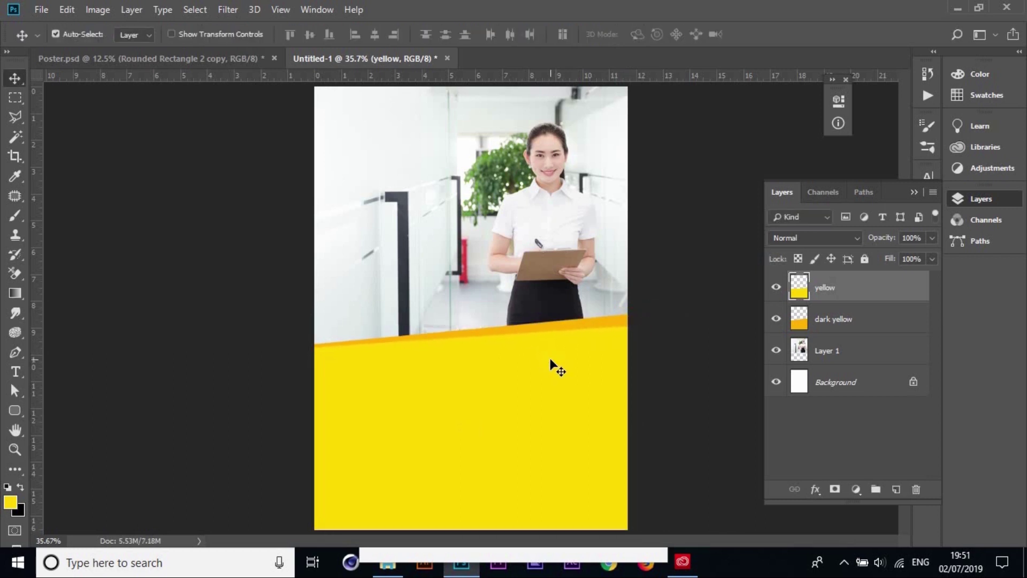
pyautogui.hotkey('shift', 'Up')
pyautogui.hotkey('shift', 'Up')
pyautogui.hotkey('shift', 'Down')
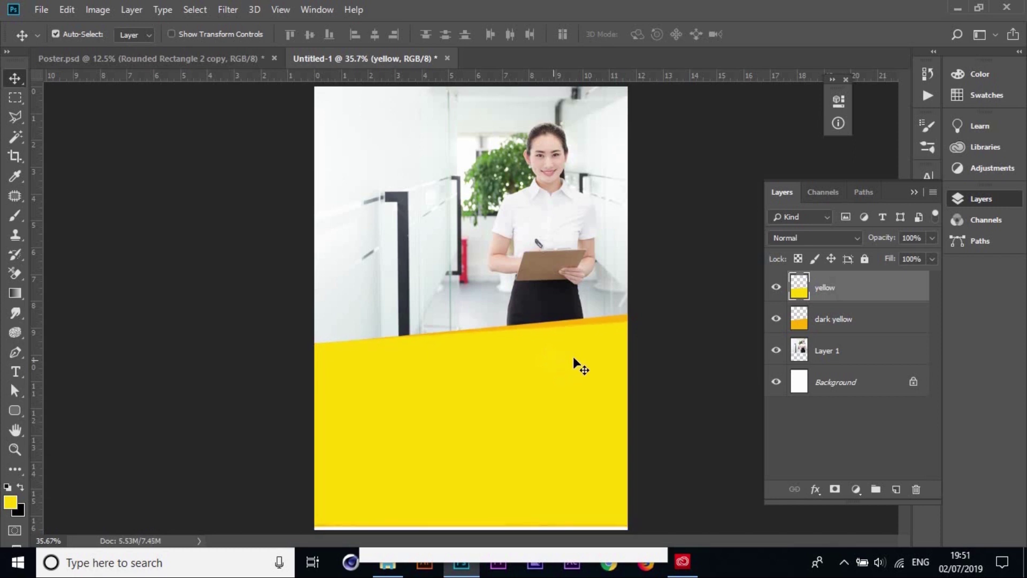
# Nudge both yellow layers down to the canvas bottom and compare with Poster.psd
pyautogui.keyDown('ctrl'); pyautogui.click(830, 289); pyautogui.keyUp('ctrl')
pyautogui.keyDown('shift'); pyautogui.click(829, 319); pyautogui.keyUp('shift')
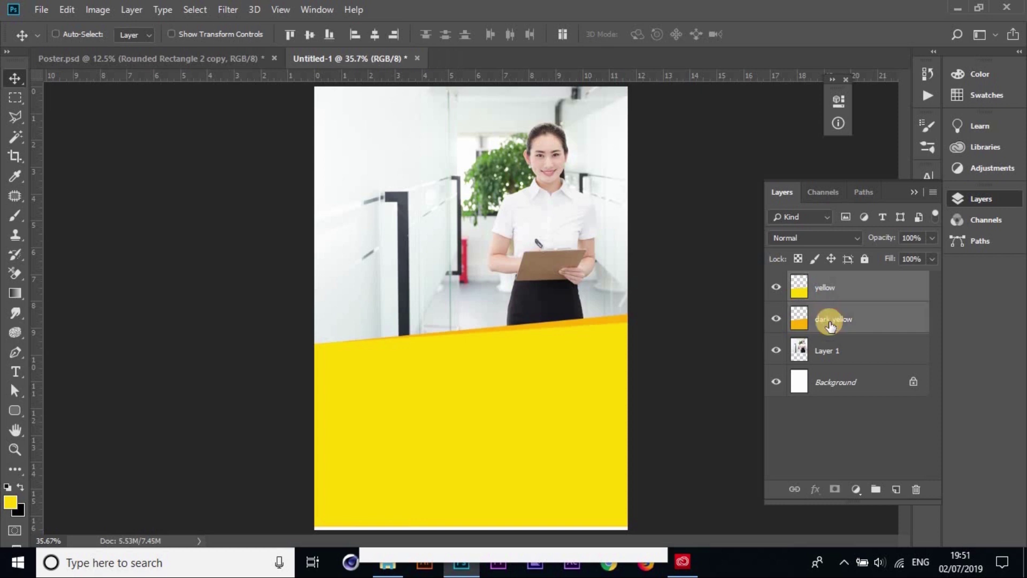
pyautogui.hotkey('shift', 'Down')
pyautogui.hotkey('shift', 'Down')
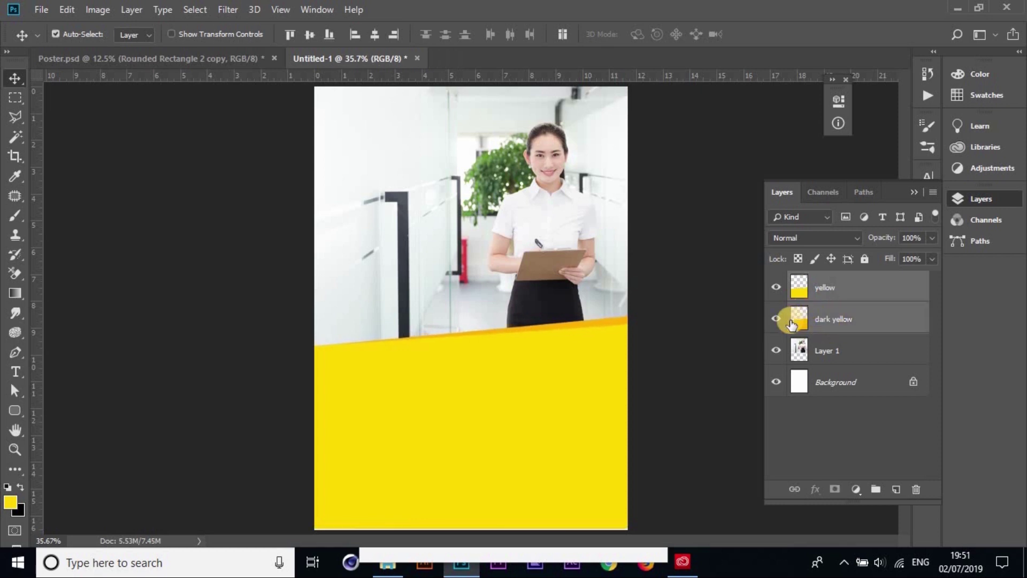
pyautogui.hotkey('shift', 'Down')
pyautogui.moveTo(664, 331); pyautogui.dragTo(689, 313)
pyautogui.click(687, 310)
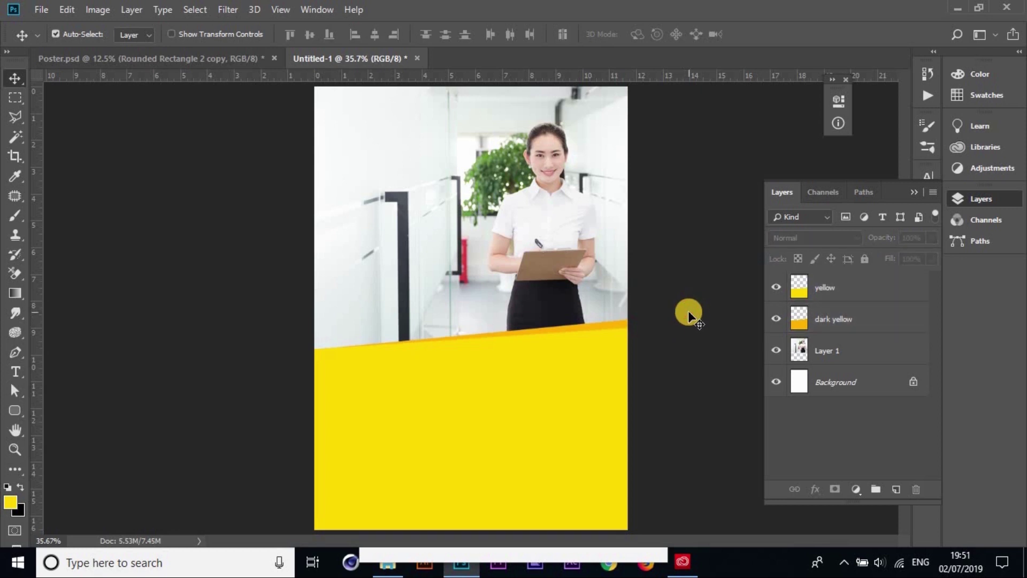
pyautogui.click(153, 56)
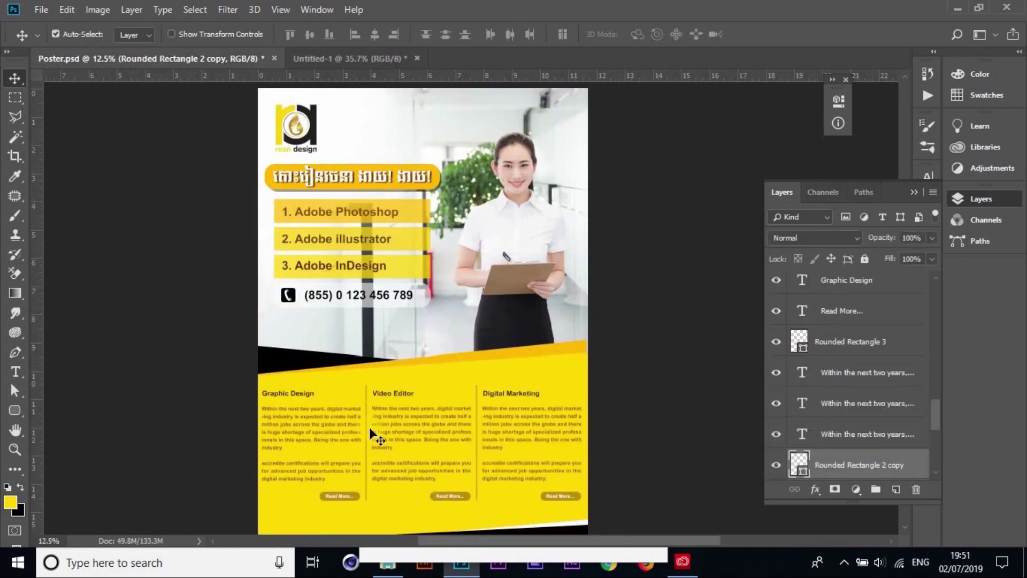
pyautogui.click(345, 58)
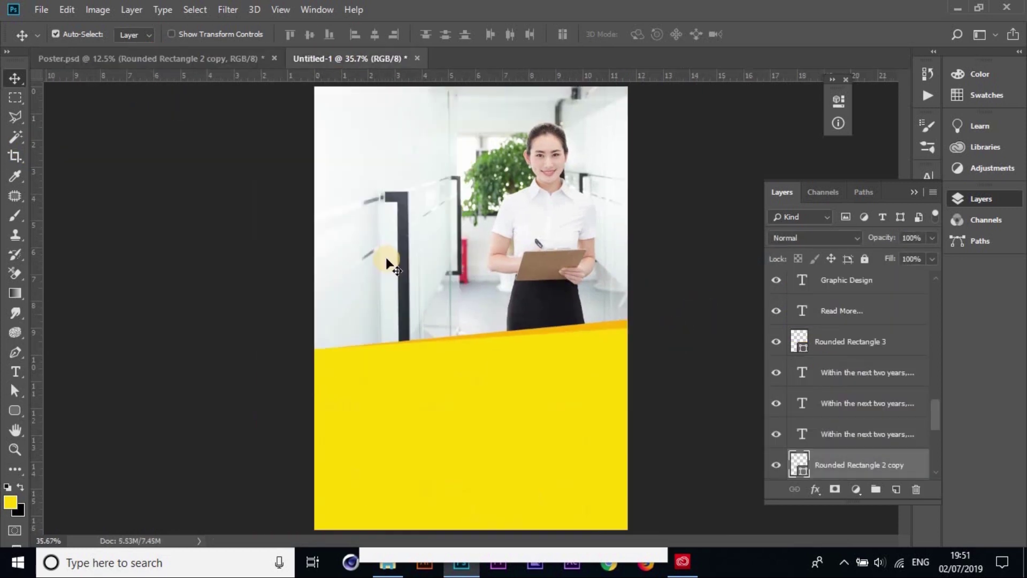
pyautogui.click(864, 320)
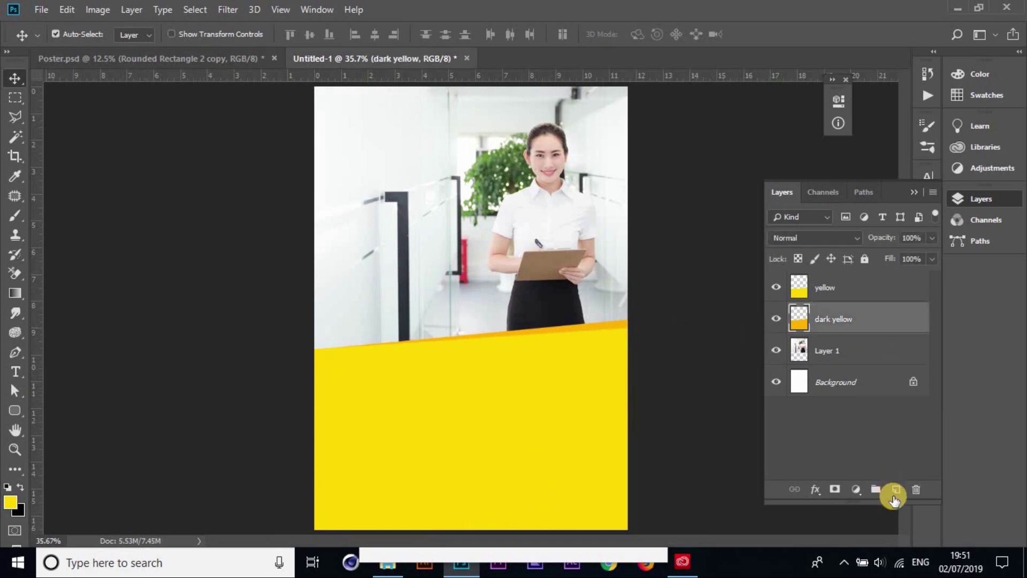
# Add a new empty layer named 'black'
pyautogui.hotkey('ctrl', 'shift', 'alt', 'n')
pyautogui.hotkey('ctrl', '[')
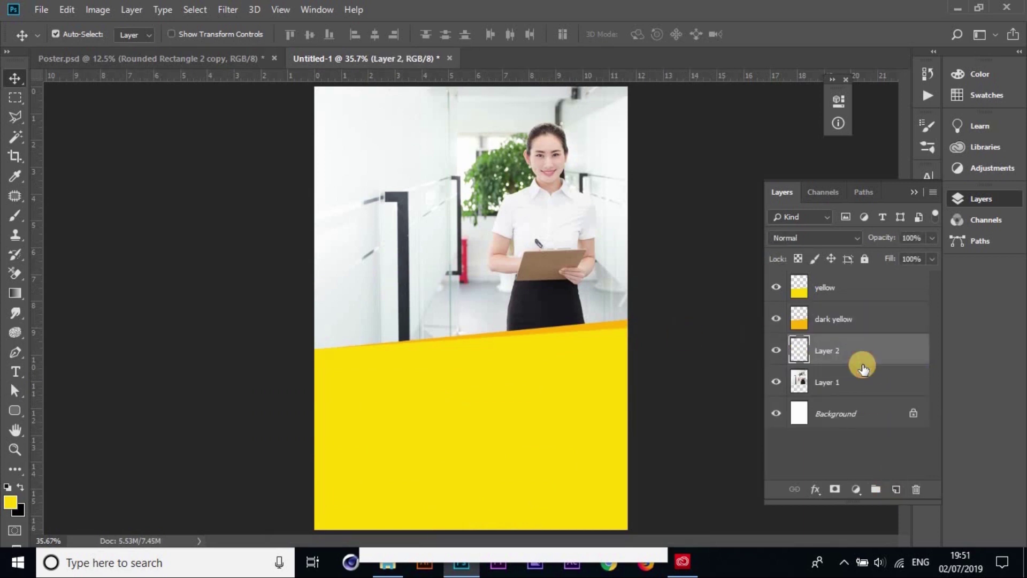
pyautogui.doubleClick(833, 349)
pyautogui.write('black')
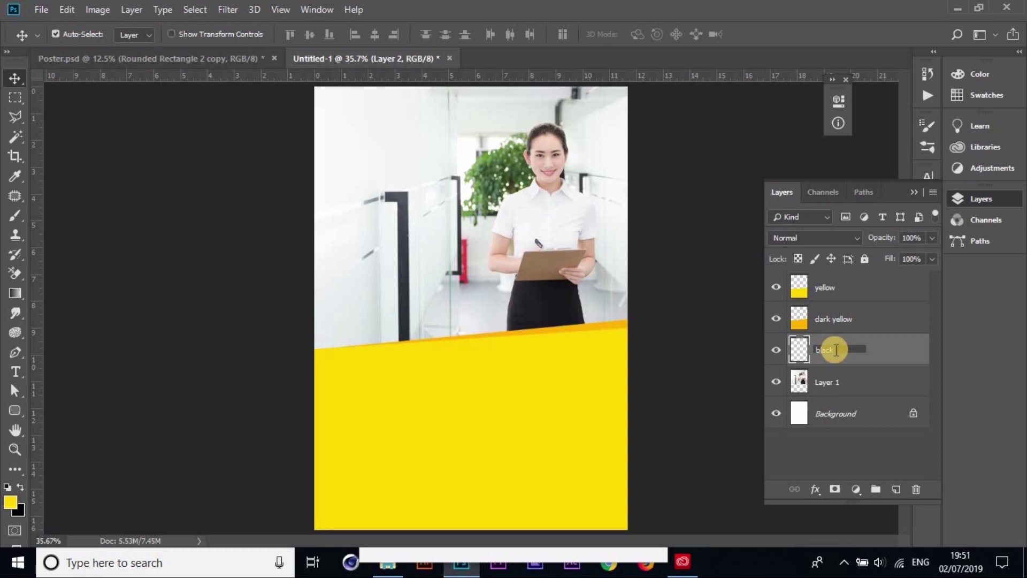
pyautogui.press('Return')
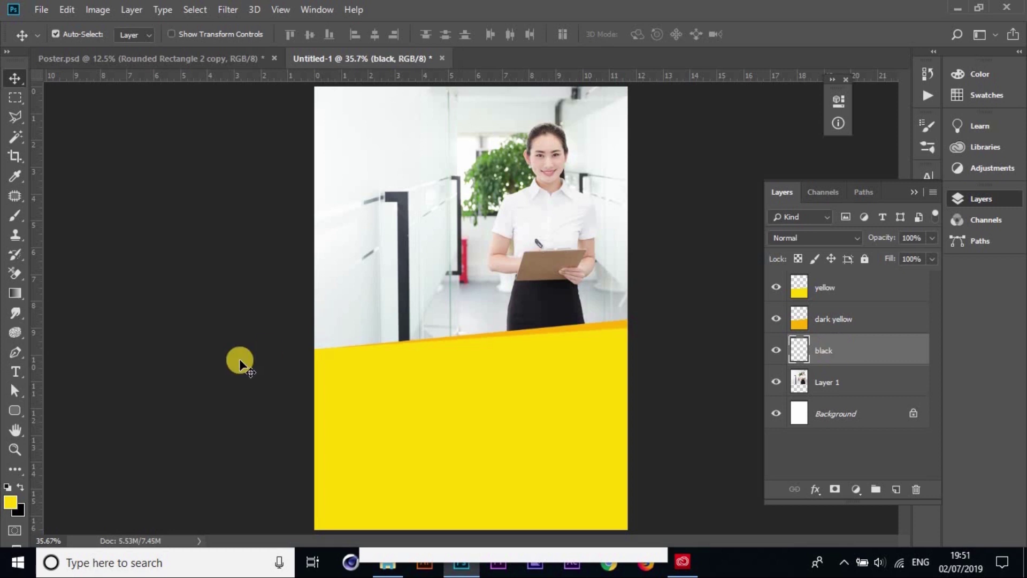
# Draw a wedge-shaped Polygonal Lasso selection at the photo's lower-left edge
pyautogui.click(14, 116)
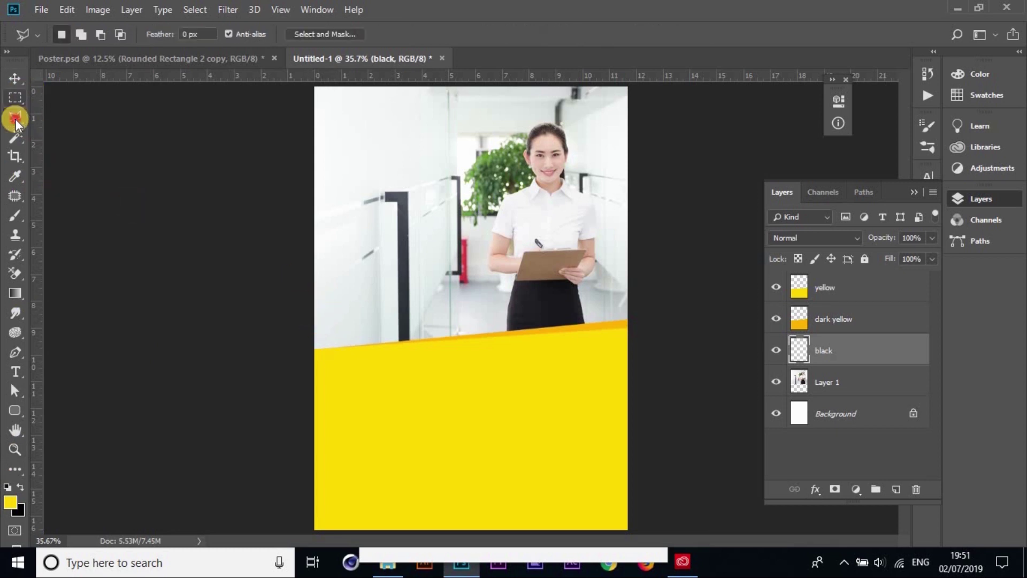
pyautogui.click(84, 133)
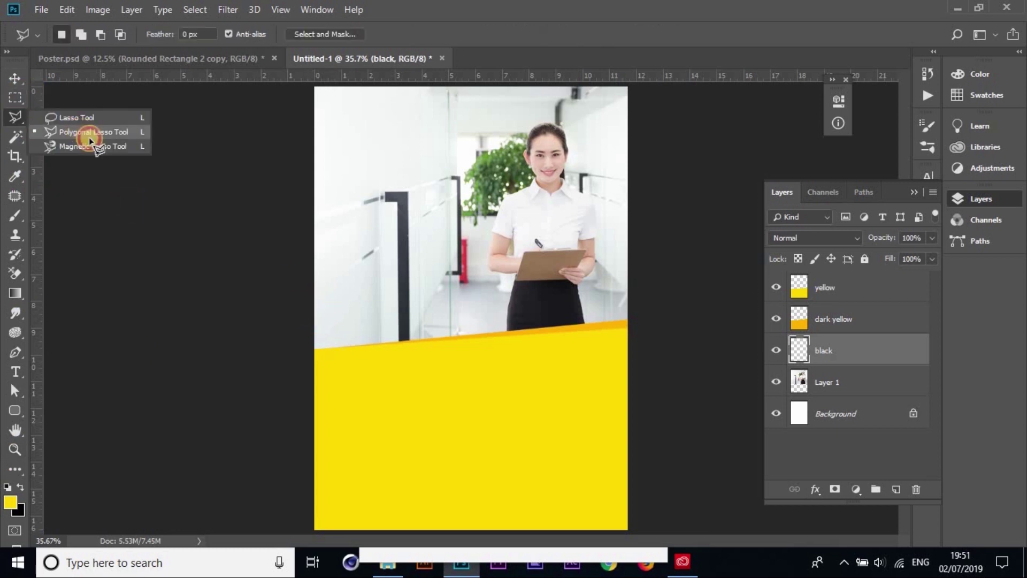
pyautogui.click(314, 319)
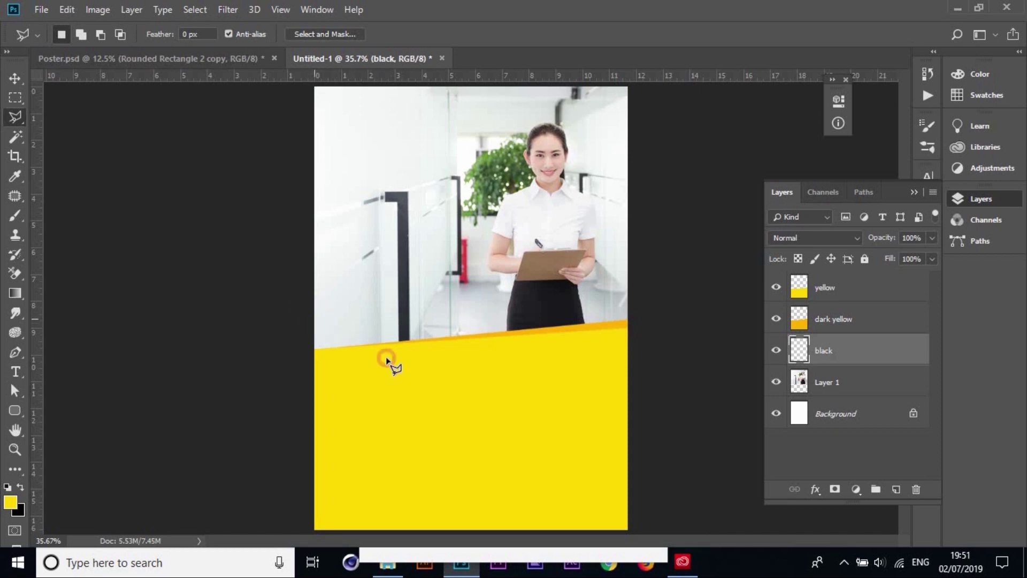
pyautogui.click(463, 342)
pyautogui.click(292, 360)
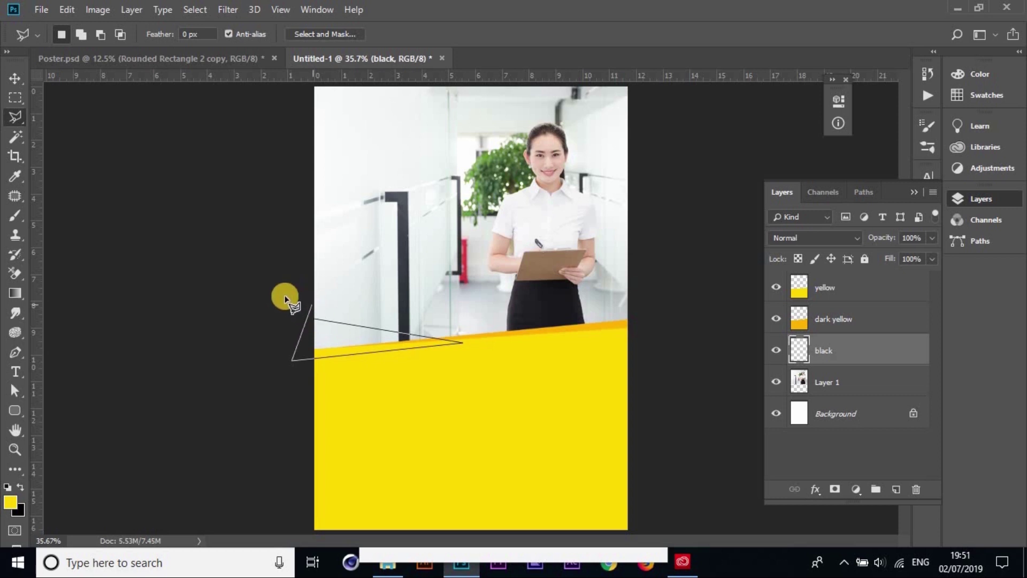
pyautogui.click(180, 380)
pyautogui.click(154, 260)
pyautogui.click(196, 237)
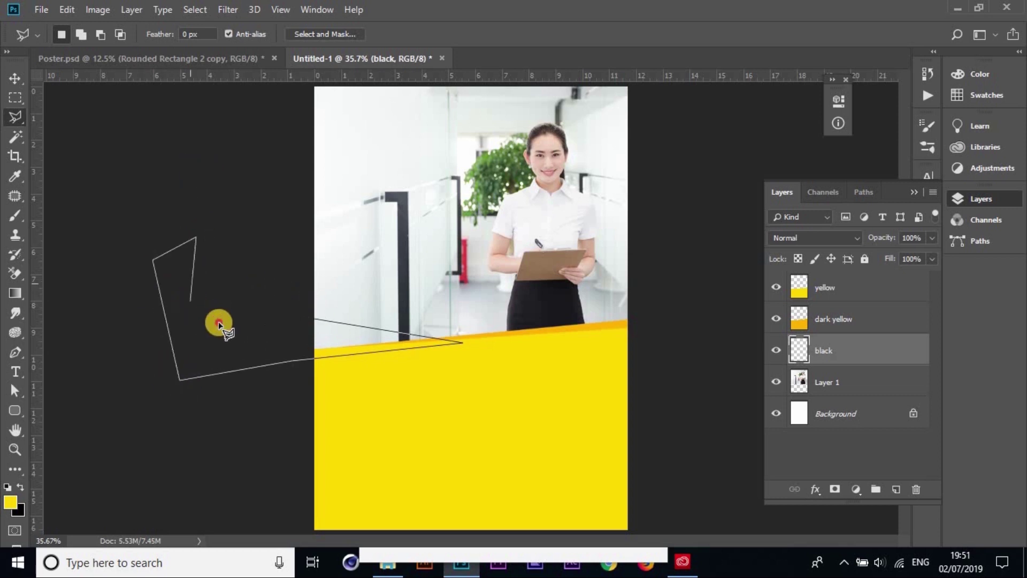
pyautogui.click(192, 304)
pyautogui.click(248, 272)
pyautogui.click(247, 242)
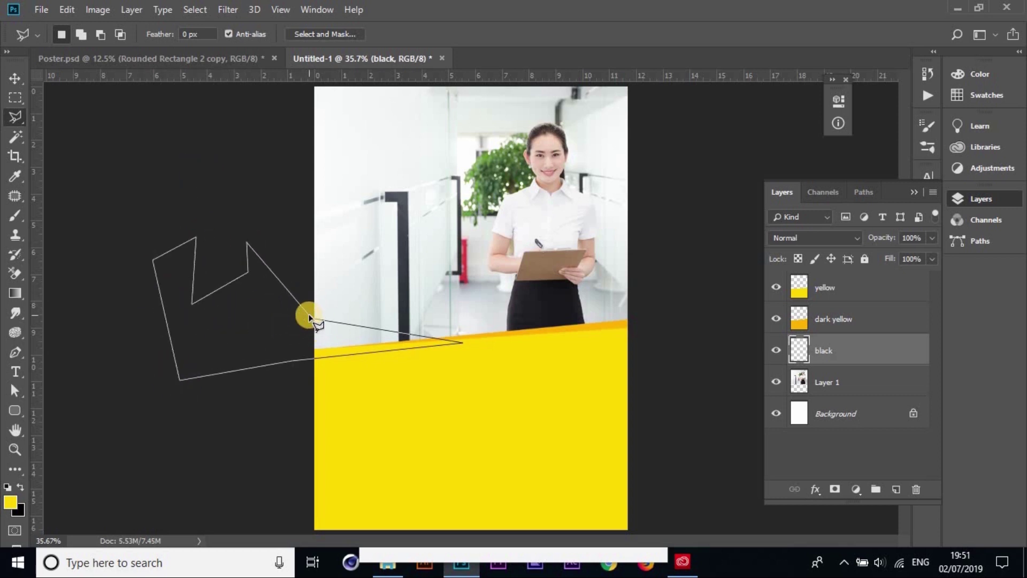
pyautogui.doubleClick(315, 319)
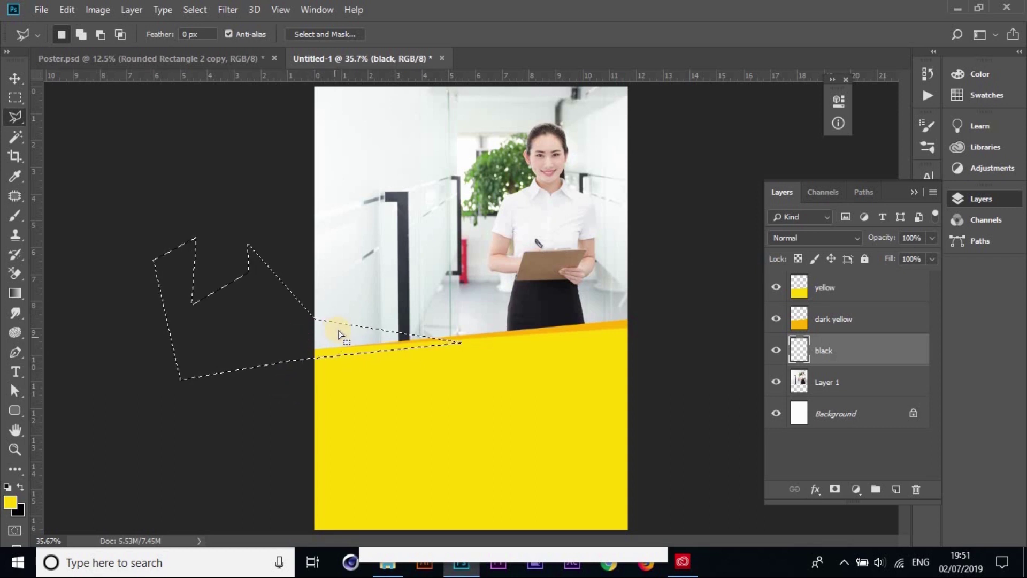
# Fill the wedge with black, deselect, and switch to the Move tool
pyautogui.hotkey('ctrl', 'BackSpace')
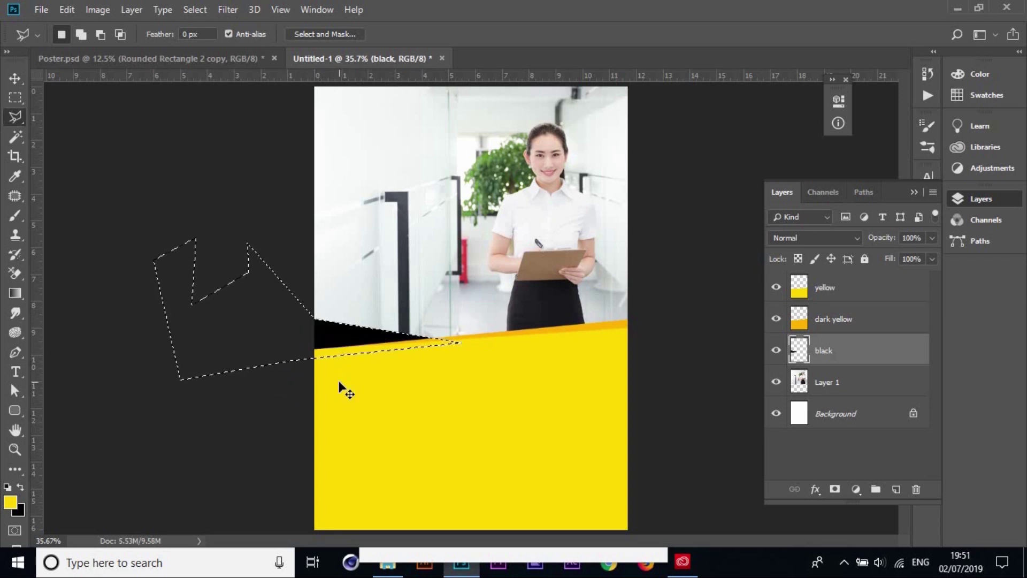
pyautogui.hotkey('ctrl', 'd')
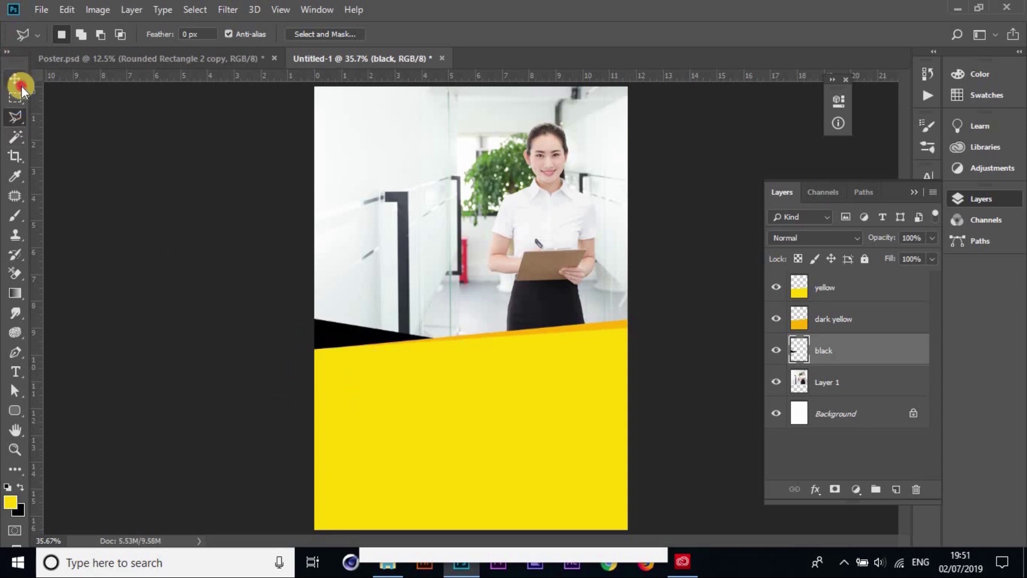
pyautogui.click(15, 79)
pyautogui.moveTo(348, 326)
pyautogui.mouseDown()
pyautogui.moveTo(495, 274)
pyautogui.moveTo(379, 353)
pyautogui.mouseUp()
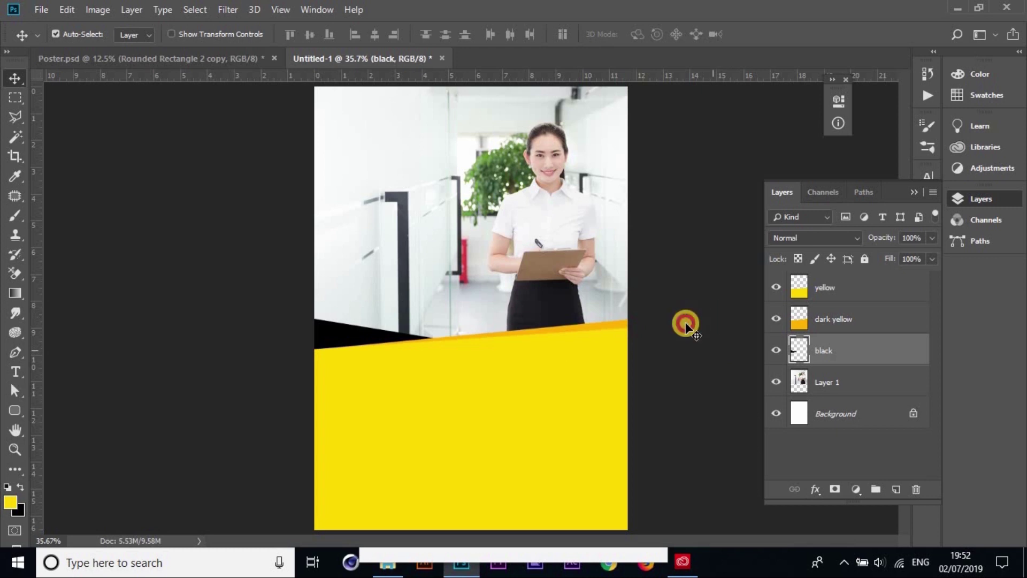
pyautogui.click(803, 319)
# Shorten the black wedge slightly and skew its right side about -3°
pyautogui.click(835, 288)
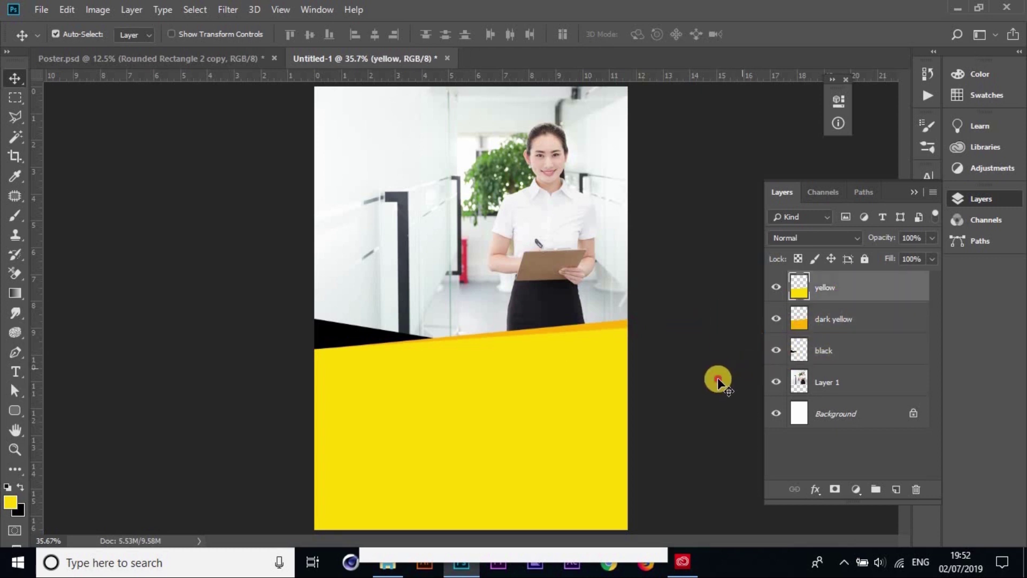
pyautogui.click(211, 98)
pyautogui.click(178, 58)
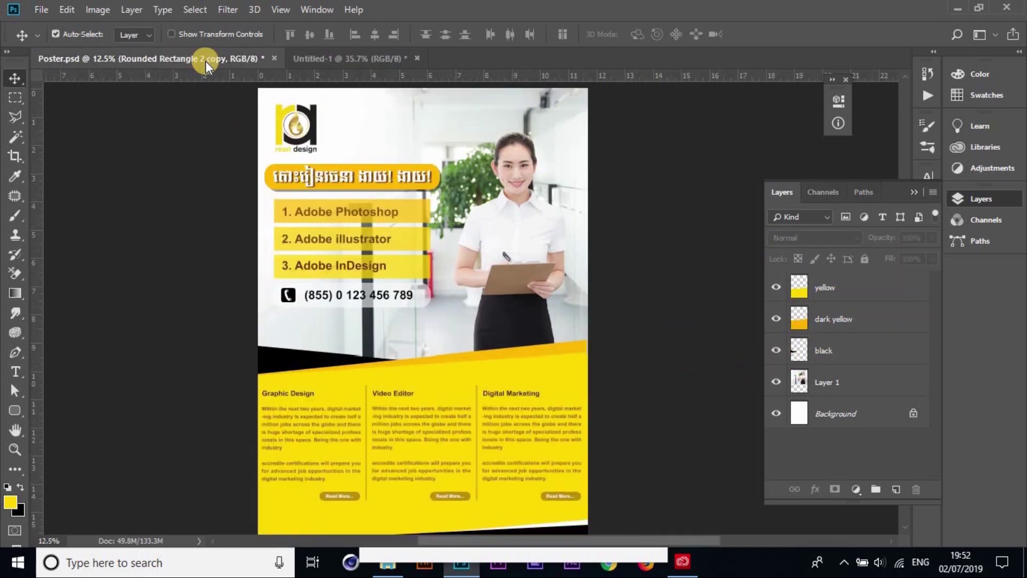
pyautogui.click(314, 59)
pyautogui.click(325, 328)
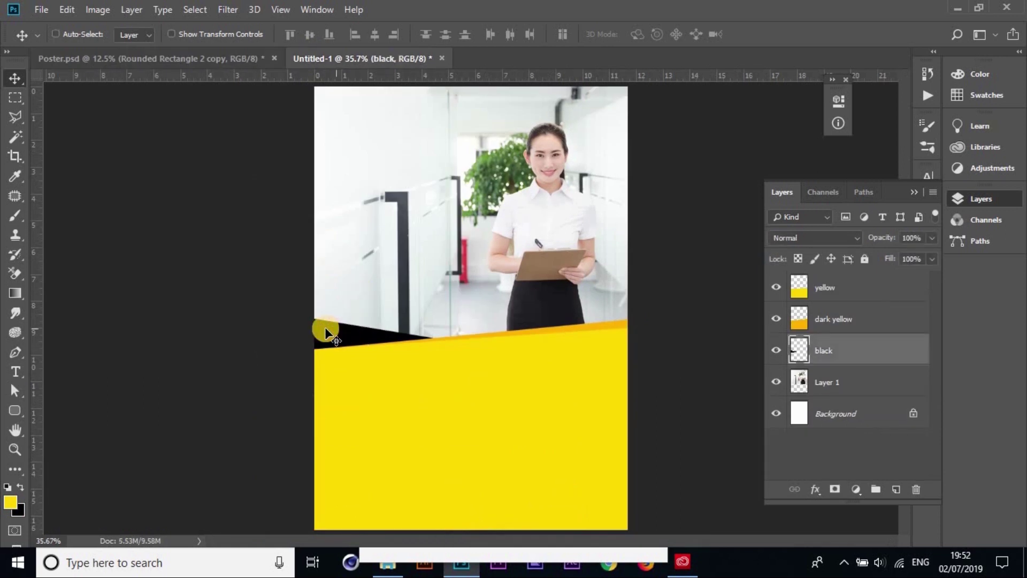
pyautogui.hotkey('ctrl', 't')
pyautogui.moveTo(392, 323); pyautogui.dragTo(393, 329)
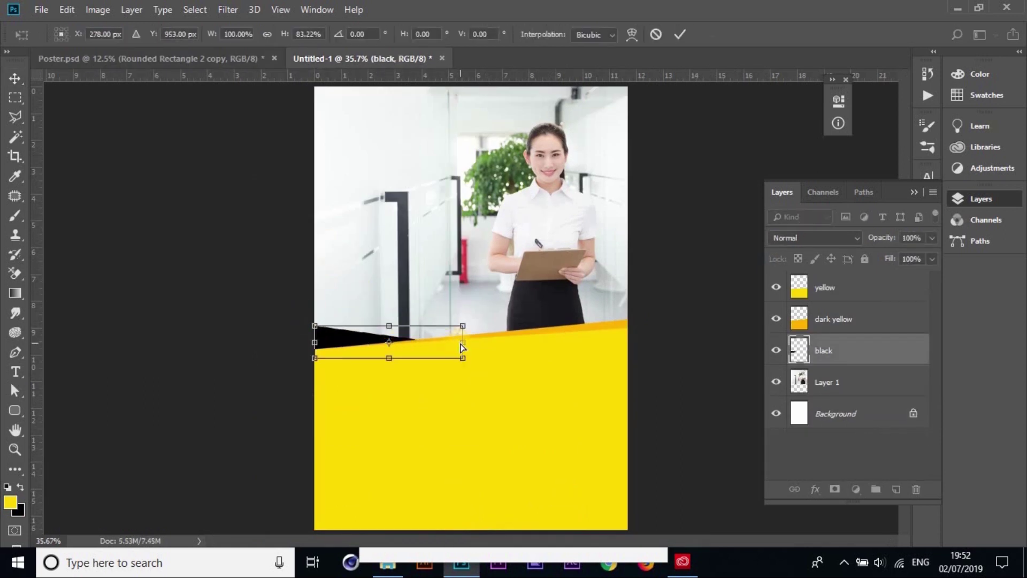
pyautogui.moveTo(463, 348)
pyautogui.mouseDown()
pyautogui.moveTo(460, 289)
pyautogui.moveTo(455, 343)
pyautogui.mouseUp()
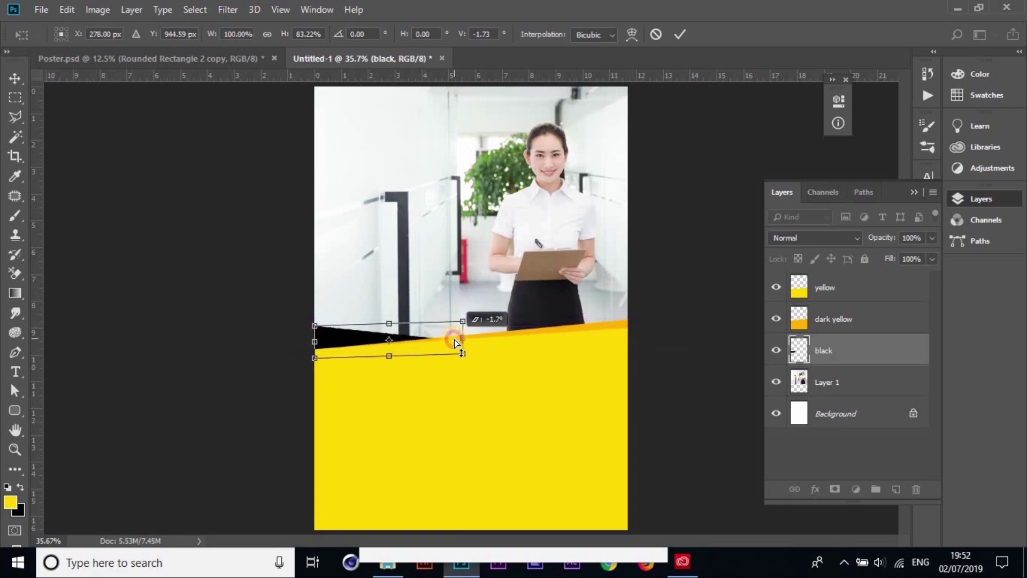
pyautogui.moveTo(456, 342); pyautogui.dragTo(456, 338)
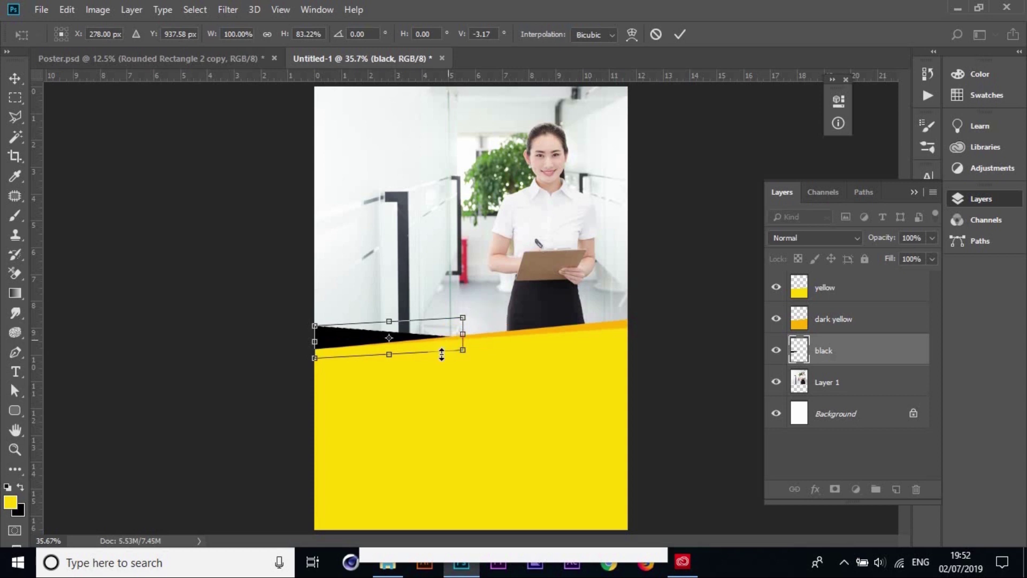
pyautogui.press('Return')
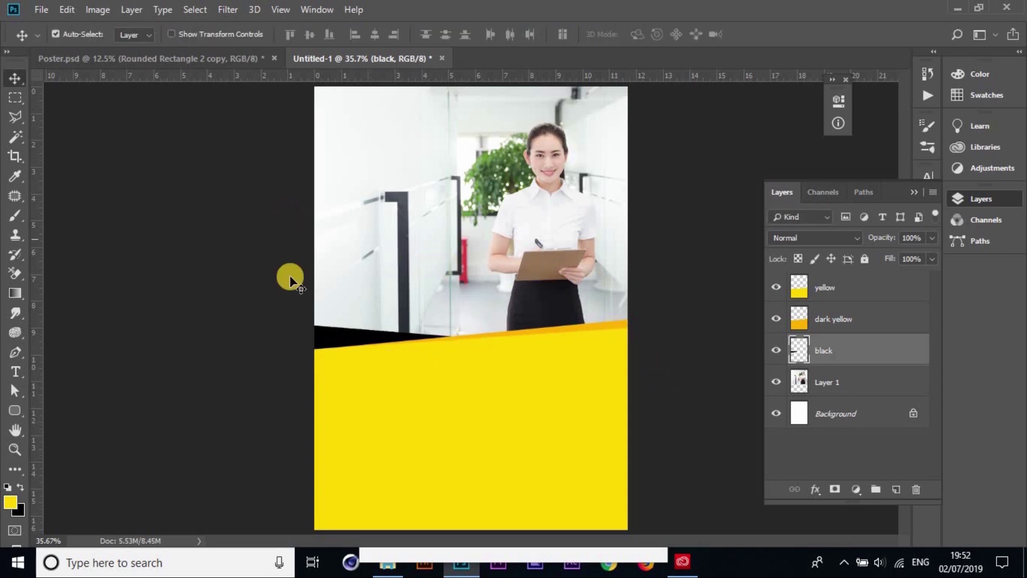
# Compare the wedge with Poster.psd's yellow section and reselect the yellow layer
pyautogui.click(200, 56)
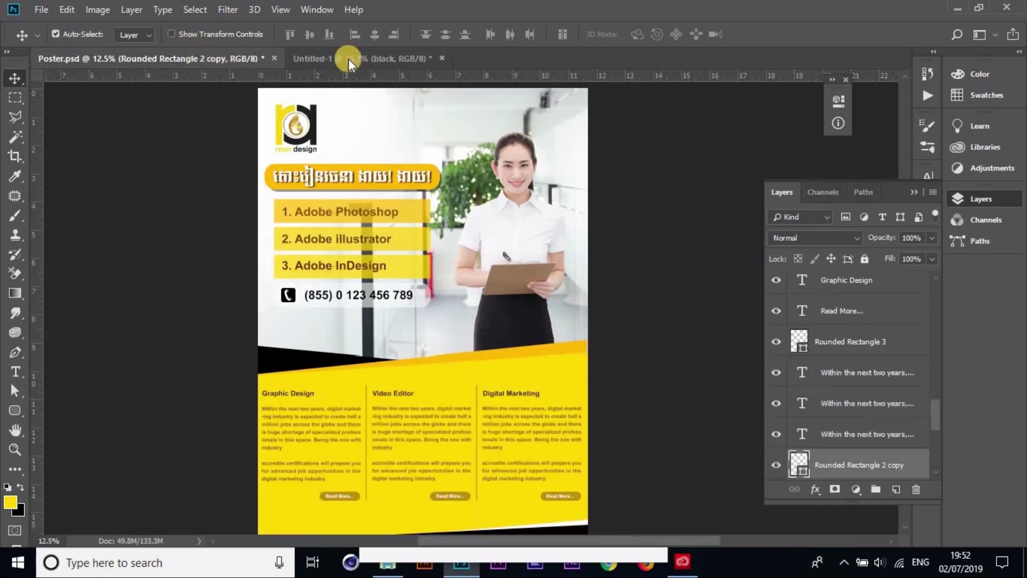
pyautogui.moveTo(500, 382); pyautogui.dragTo(506, 279)
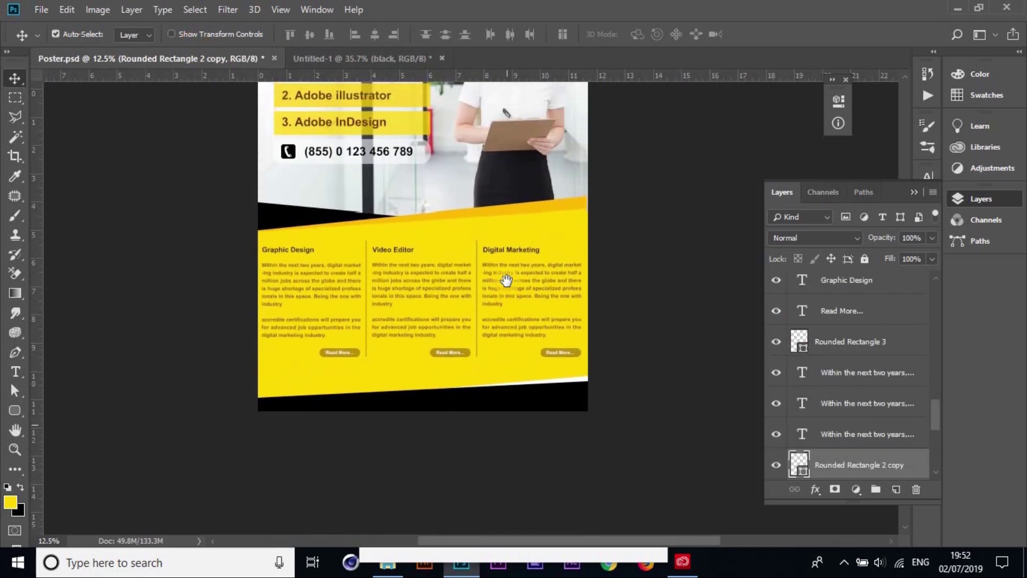
pyautogui.click(328, 60)
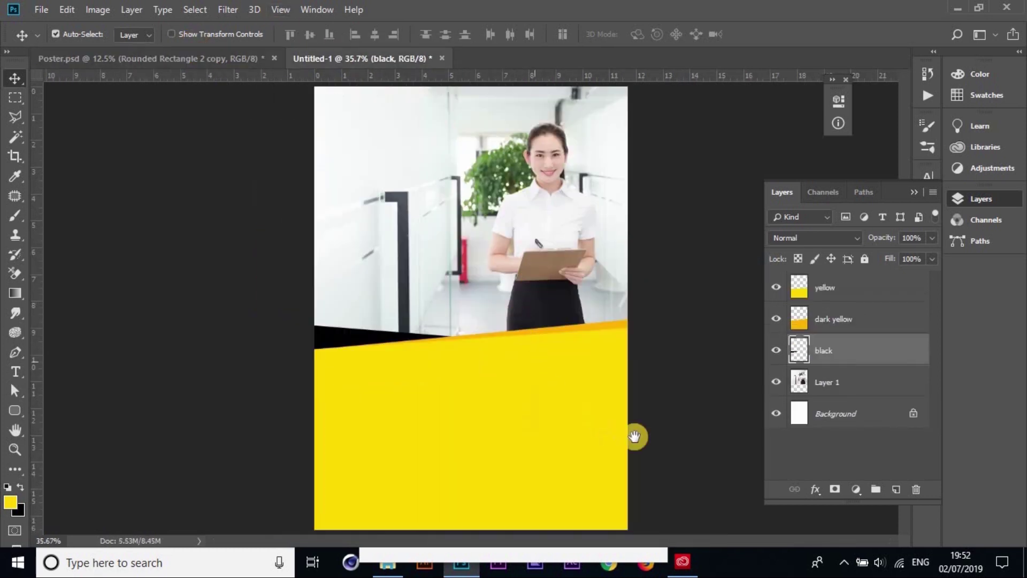
pyautogui.click(588, 360)
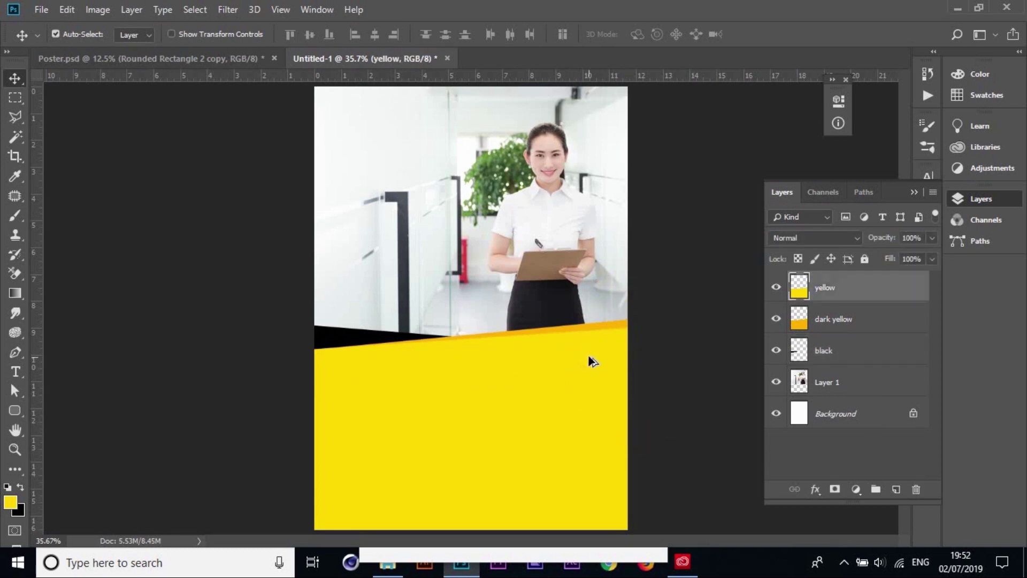
# Duplicate the yellow panel shape, checking Poster.psd and undoing a trial move
pyautogui.moveTo(588, 383); pyautogui.dragTo(585, 409)
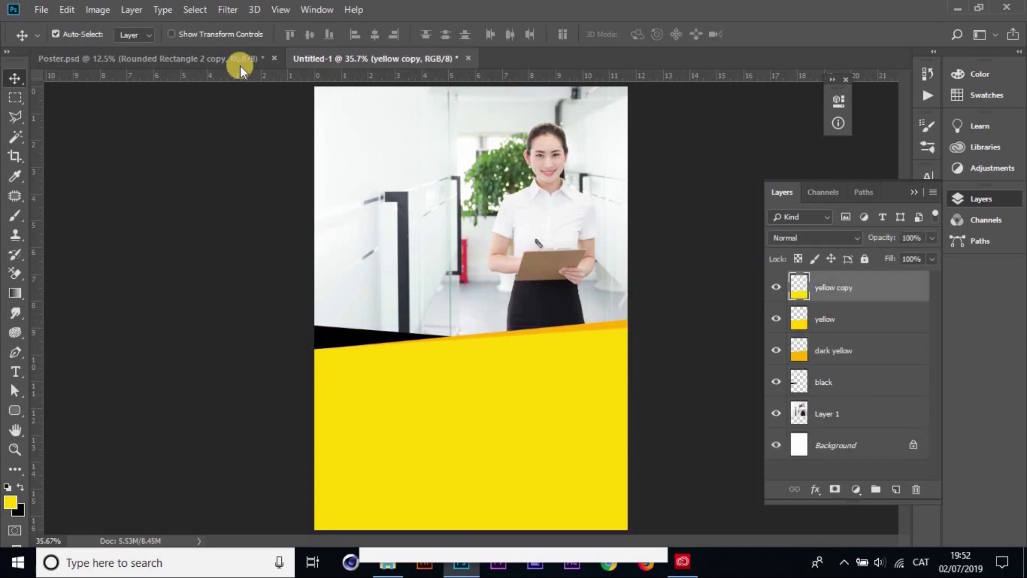
pyautogui.click(223, 55)
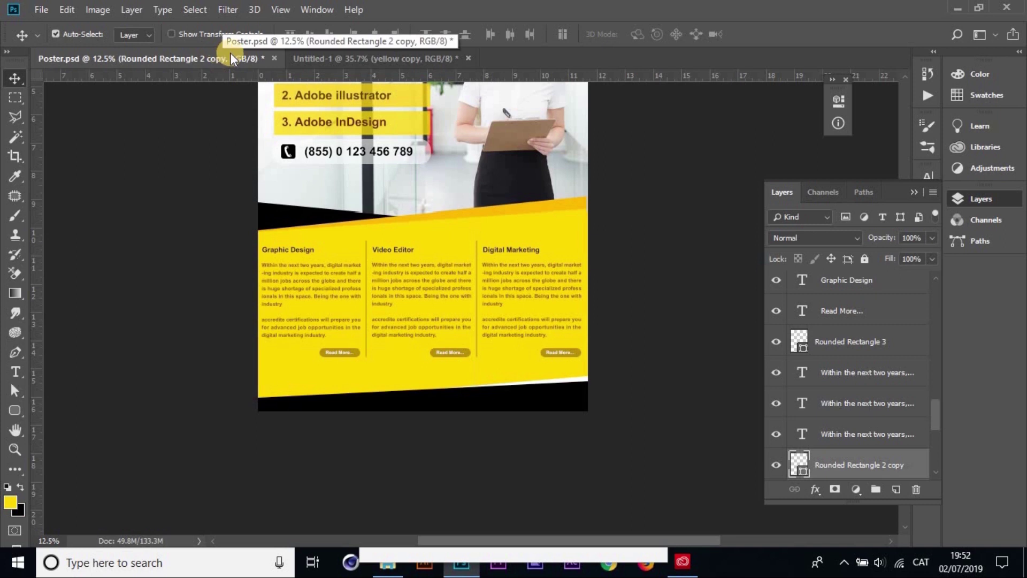
pyautogui.click(332, 58)
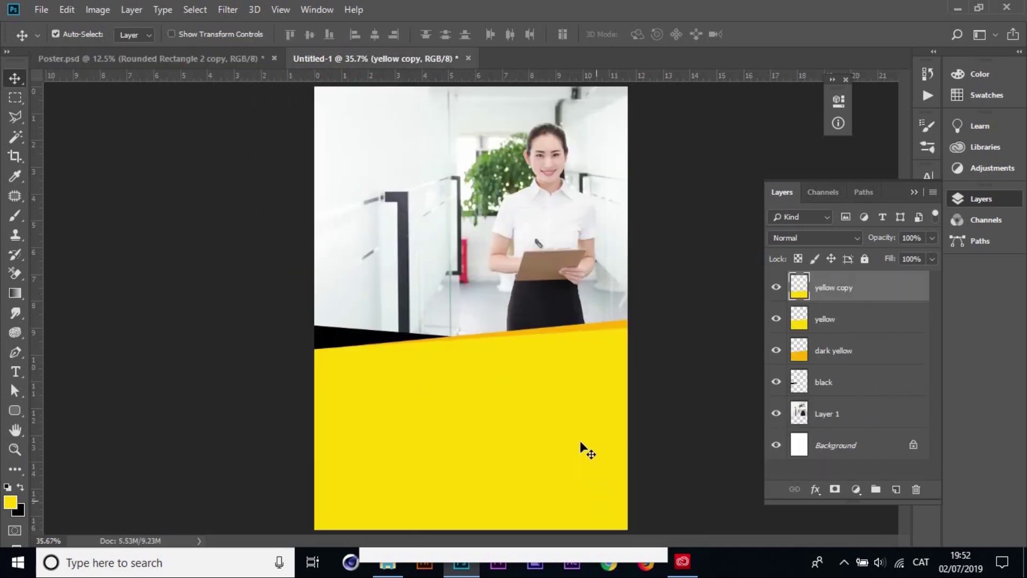
pyautogui.moveTo(656, 434); pyautogui.dragTo(667, 332)
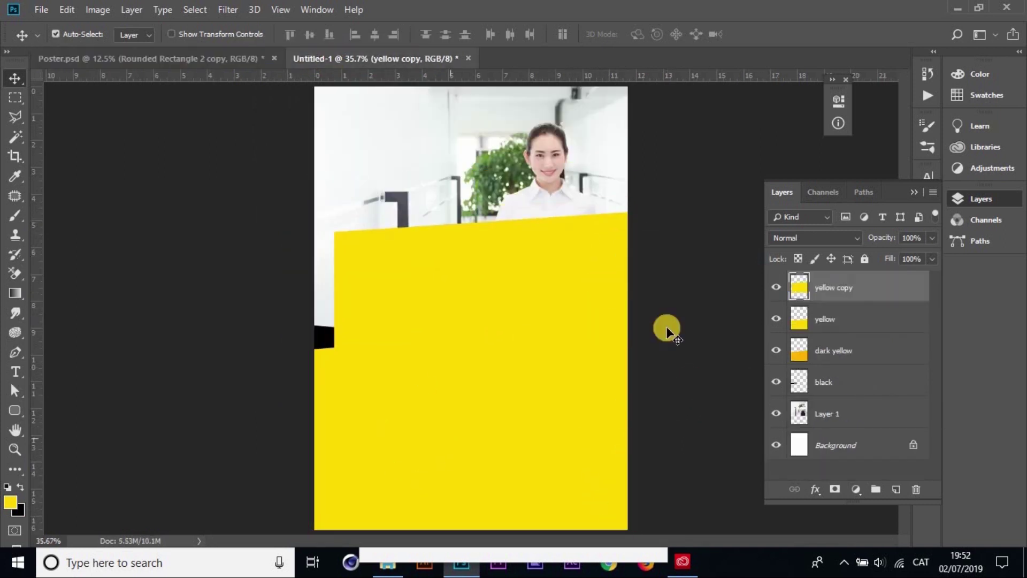
pyautogui.click(678, 329)
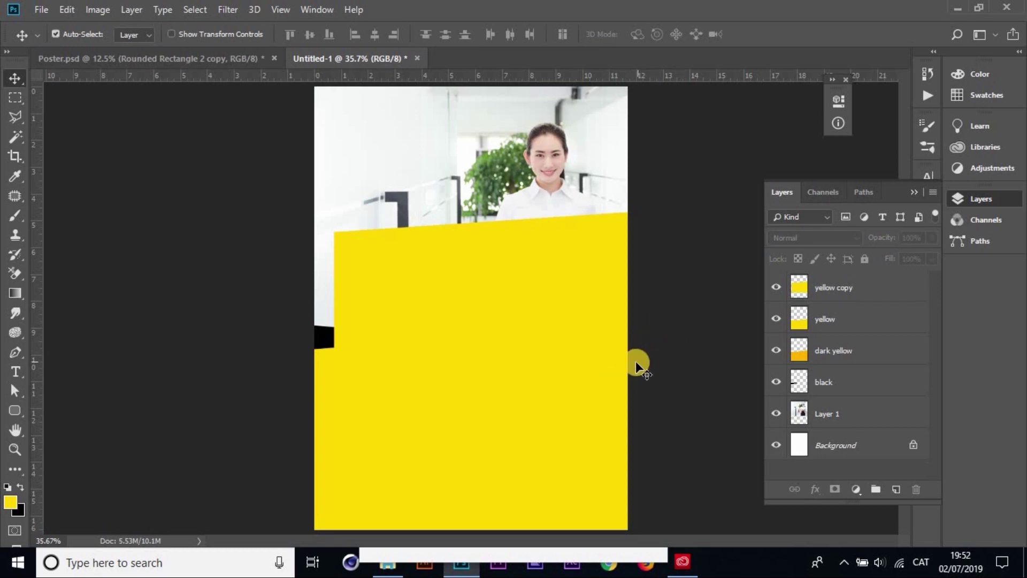
pyautogui.hotkey('ctrl', 'z')
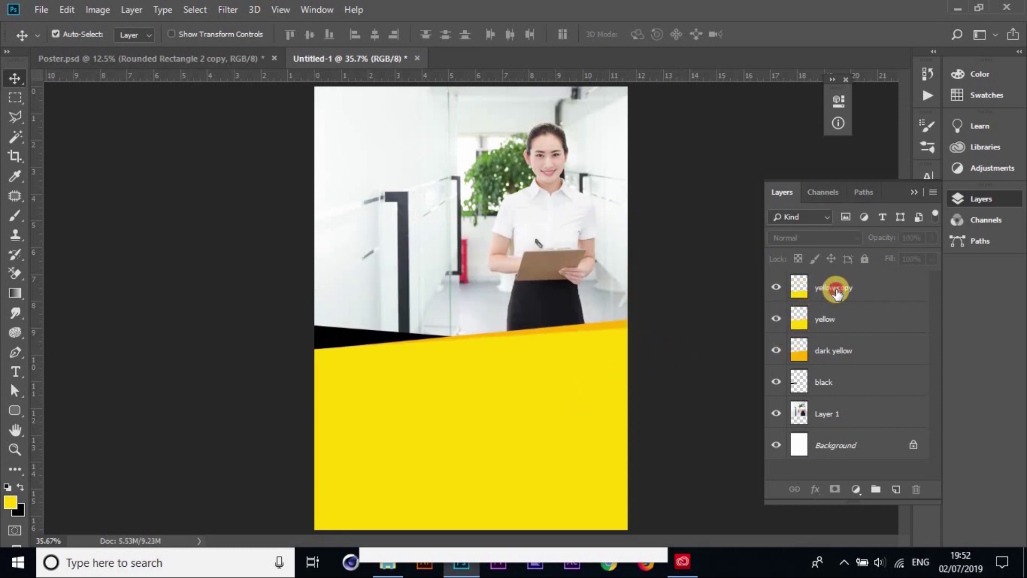
# Rename the copy 'black footer', load its shape as a selection, and fill it black
pyautogui.click(829, 289)
pyautogui.doubleClick(829, 290)
pyautogui.write('black footer')
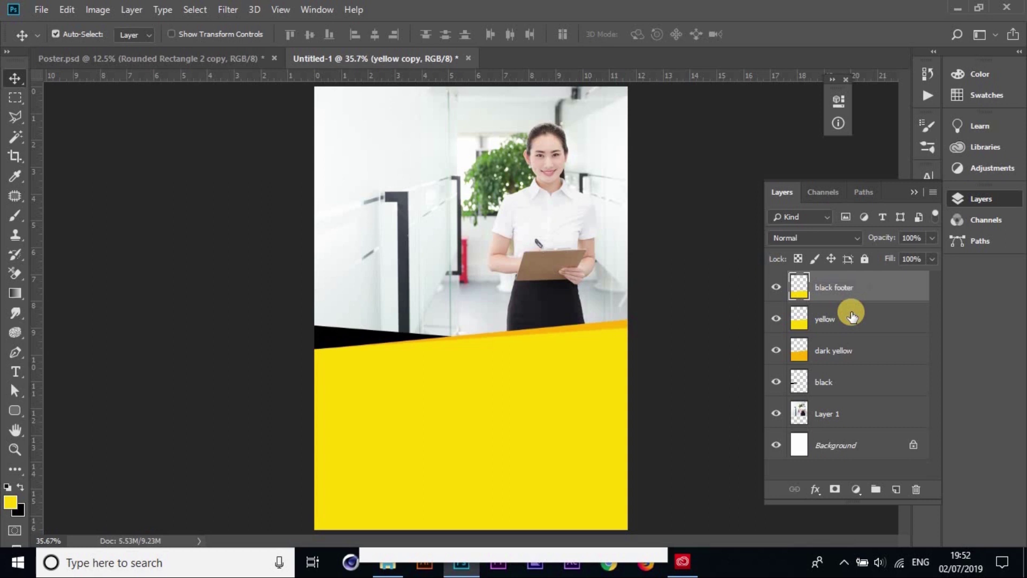
pyautogui.click(400, 339)
pyautogui.click(797, 296)
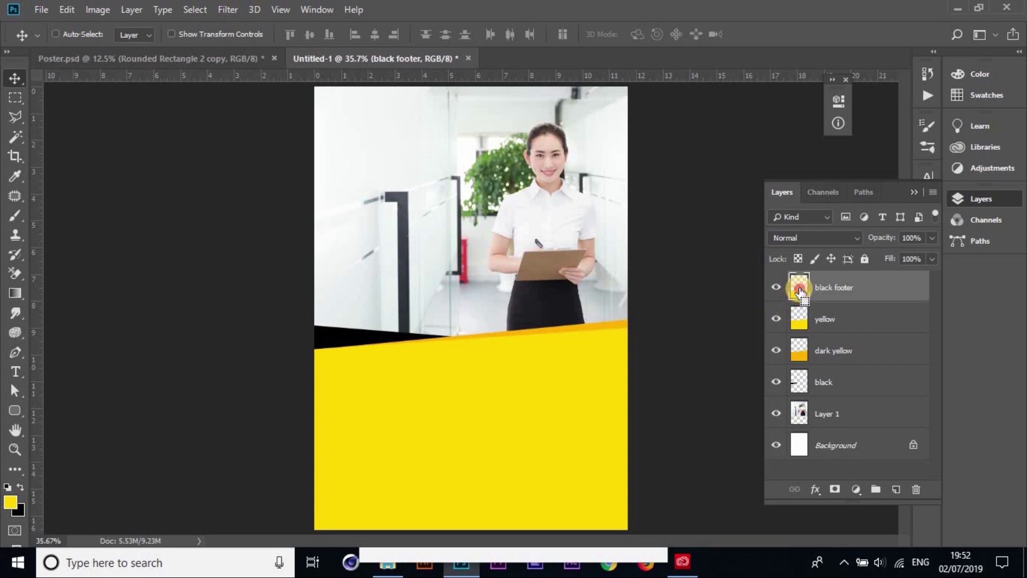
pyautogui.keyDown('ctrl'); pyautogui.click(800, 292); pyautogui.keyUp('ctrl')
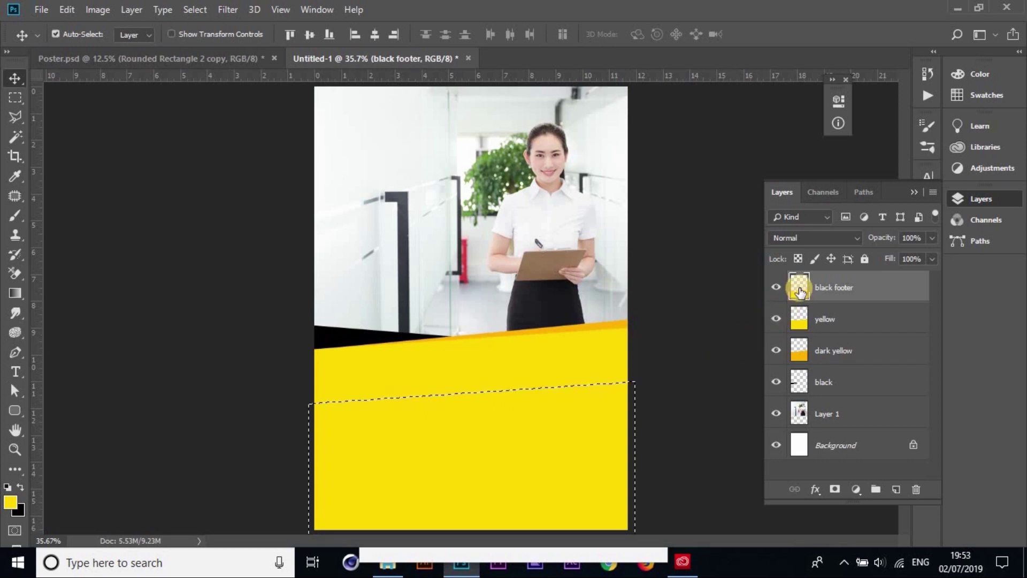
pyautogui.hotkey('ctrl', 'BackSpace')
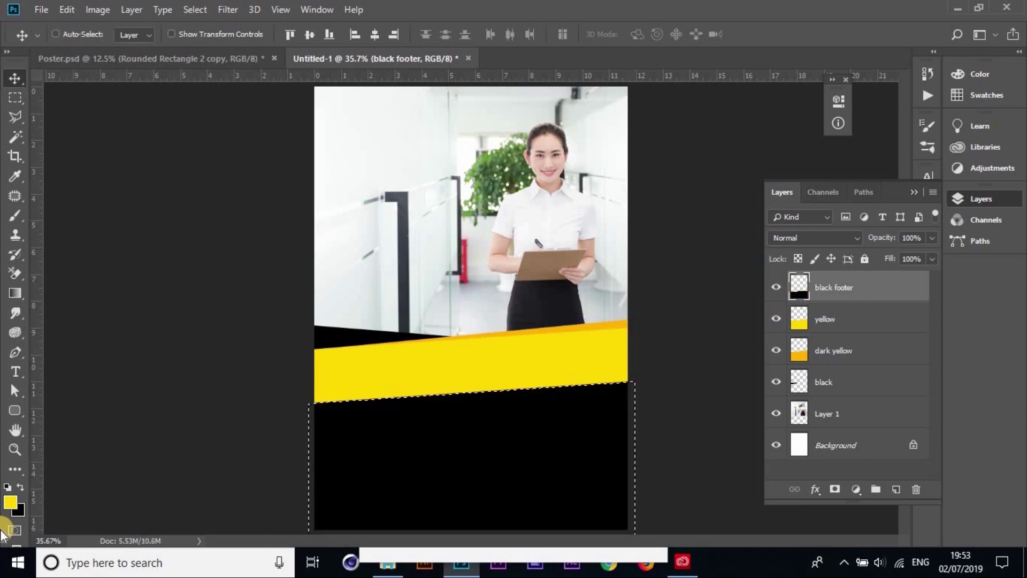
pyautogui.hotkey('ctrl', 'd')
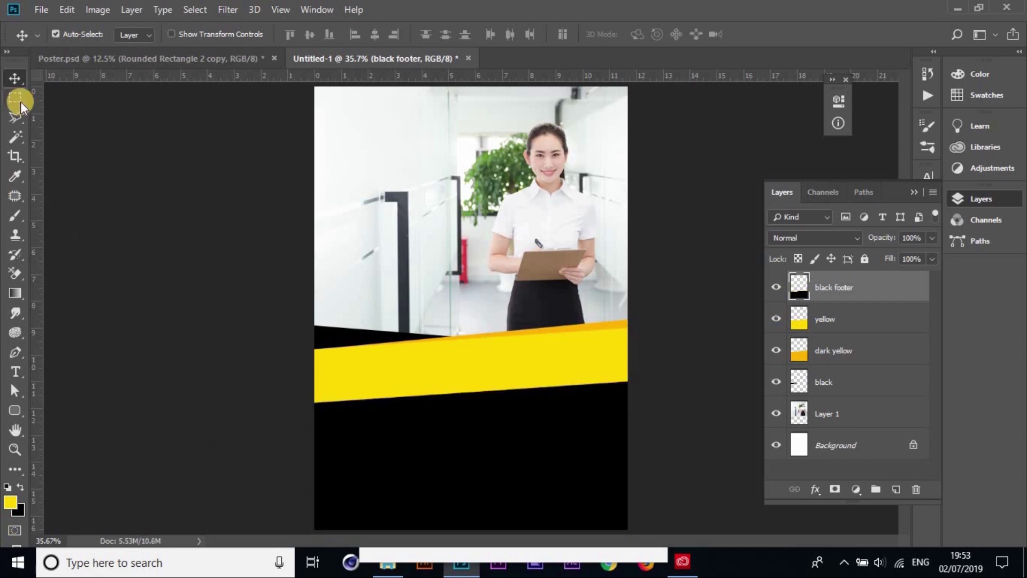
# Move the black footer lower on the page and view Poster.psd
pyautogui.click(209, 339)
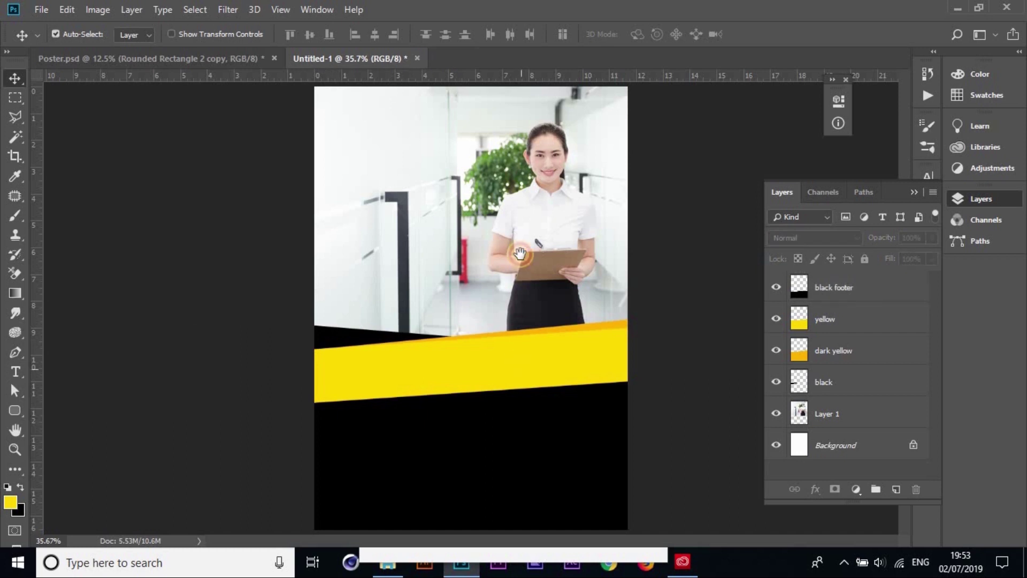
pyautogui.moveTo(546, 500)
pyautogui.mouseDown()
pyautogui.moveTo(611, 504)
pyautogui.moveTo(604, 523)
pyautogui.mouseUp()
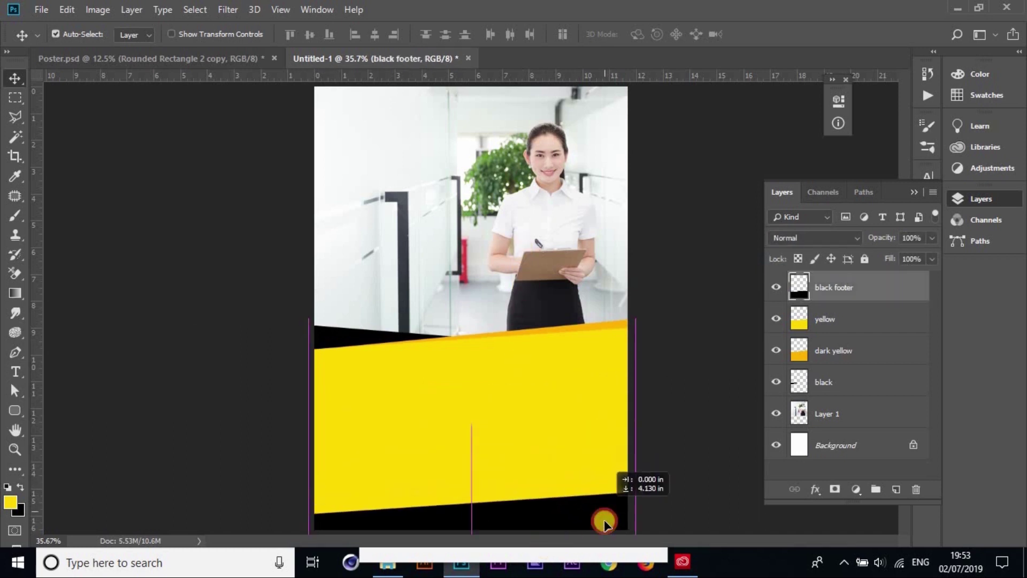
pyautogui.moveTo(604, 523); pyautogui.dragTo(605, 528)
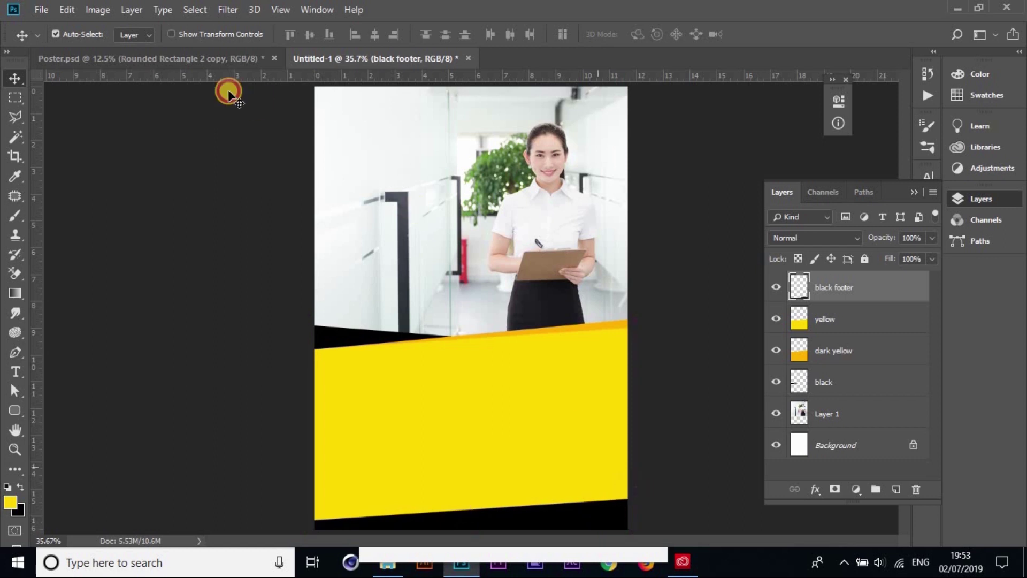
pyautogui.click(163, 63)
# Zoom in on the footer in Untitled-1 and nudge the black footer slightly lower
pyautogui.click(371, 67)
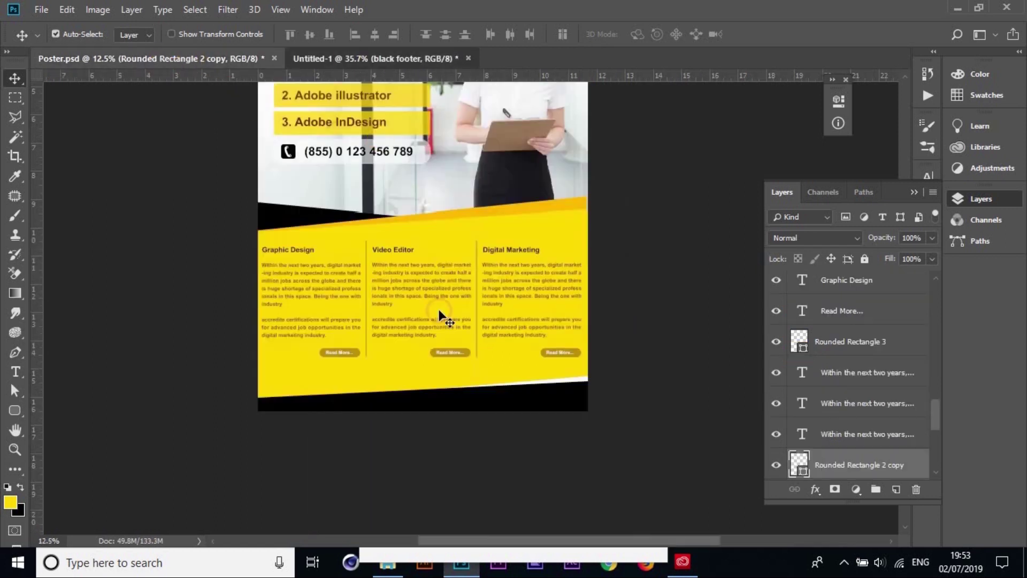
pyautogui.hotkey('ctrl', '+')
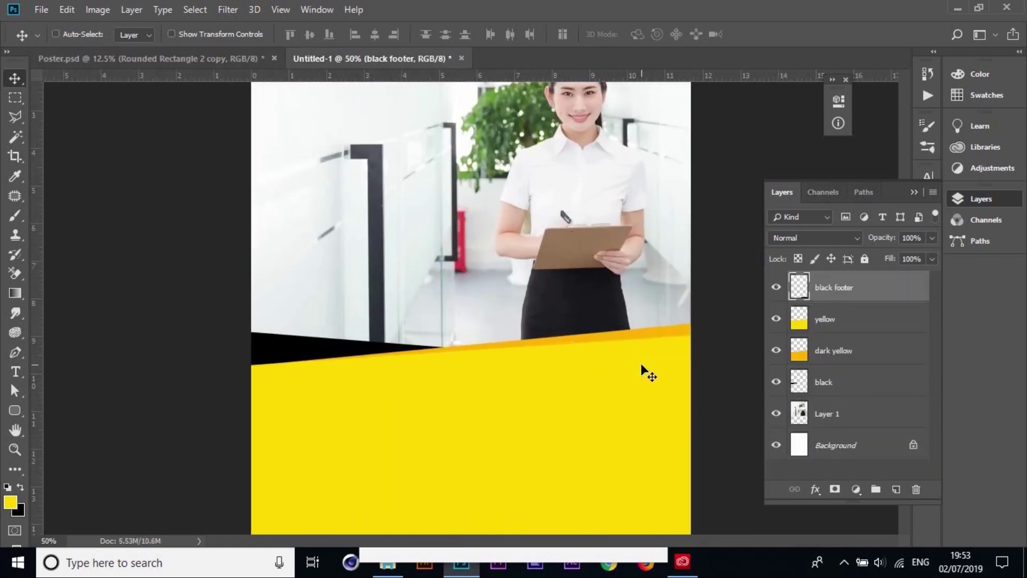
pyautogui.scroll(-5, 629, 334)
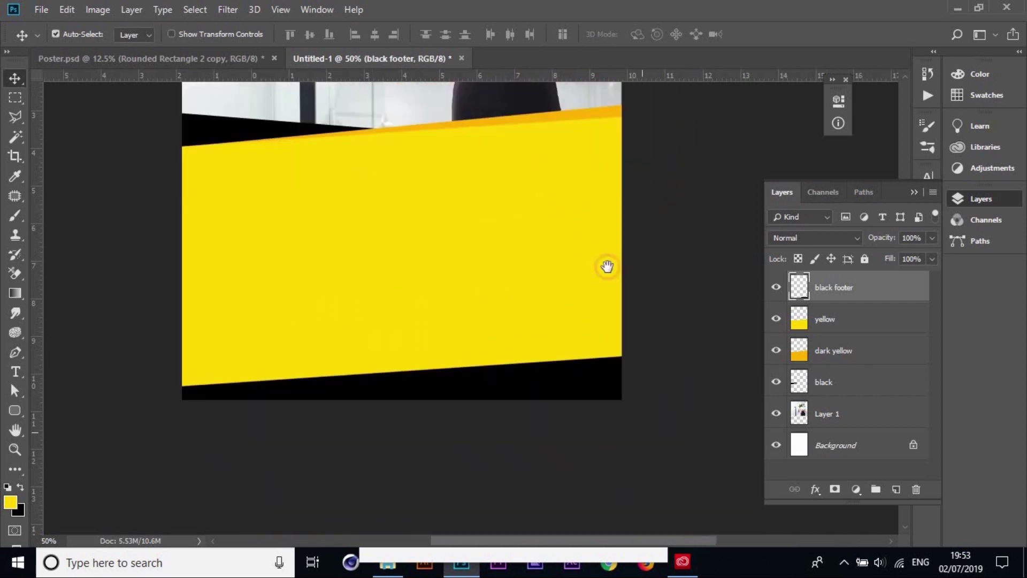
pyautogui.moveTo(573, 306); pyautogui.dragTo(569, 348)
pyautogui.moveTo(396, 458); pyautogui.dragTo(570, 170)
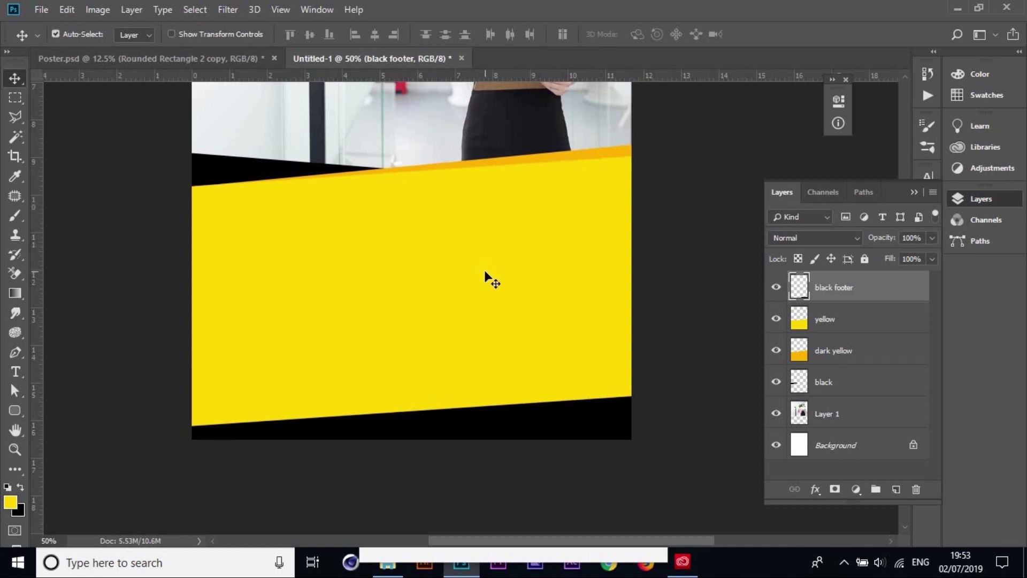
pyautogui.moveTo(458, 424)
pyautogui.mouseDown()
pyautogui.moveTo(465, 270)
pyautogui.moveTo(477, 360)
pyautogui.moveTo(627, 290)
pyautogui.moveTo(490, 362)
pyautogui.moveTo(514, 413)
pyautogui.mouseUp()
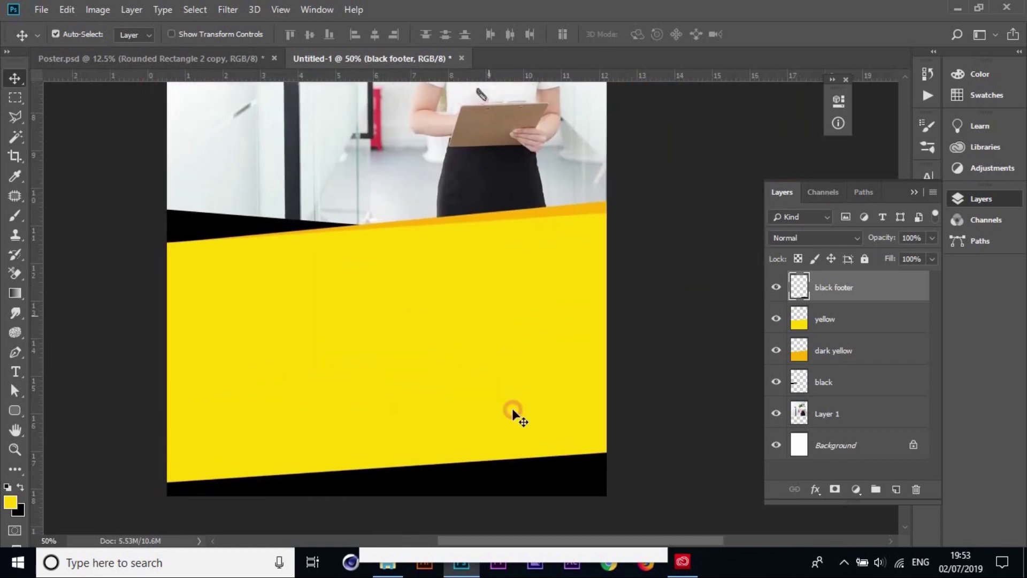
pyautogui.moveTo(538, 476); pyautogui.dragTo(538, 470)
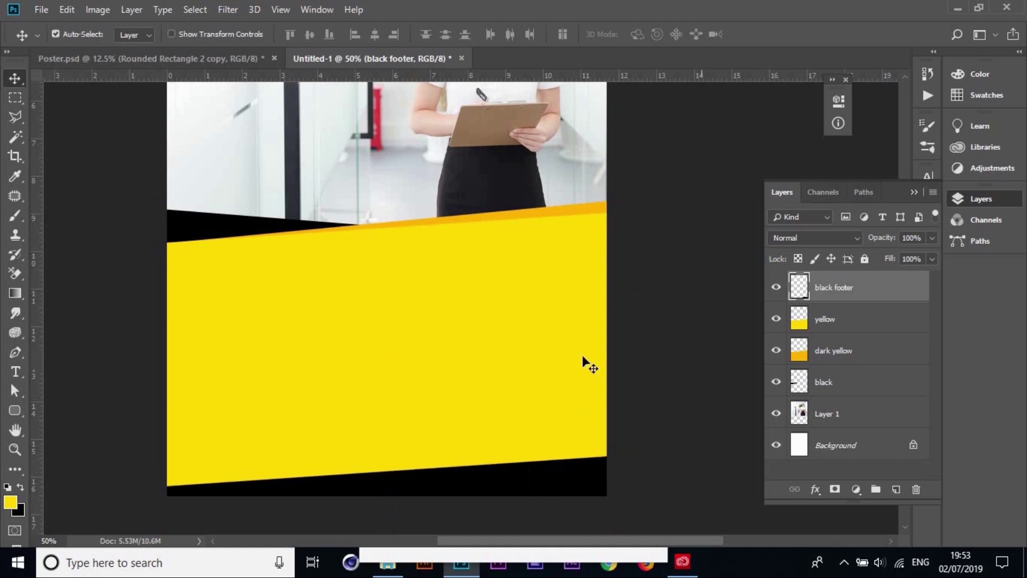
# Compare with Poster.psd, then duplicate the black footer layer
pyautogui.click(221, 54)
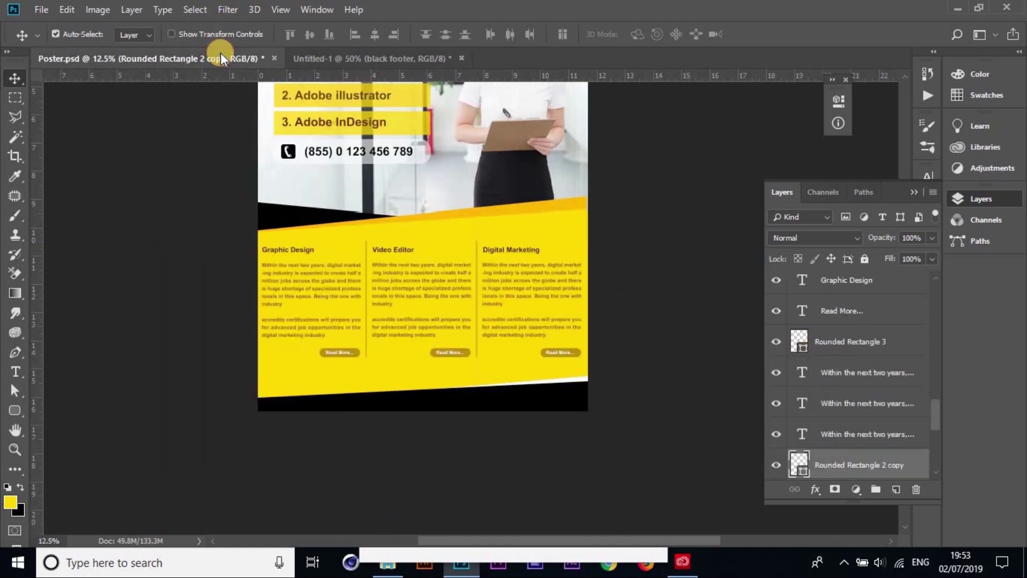
pyautogui.click(418, 59)
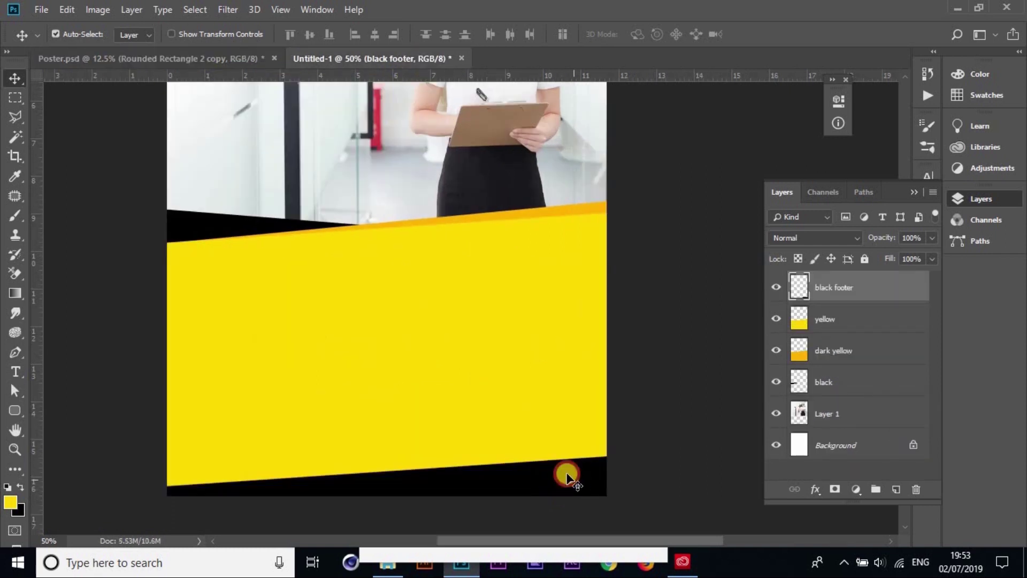
pyautogui.moveTo(859, 291); pyautogui.dragTo(896, 489)
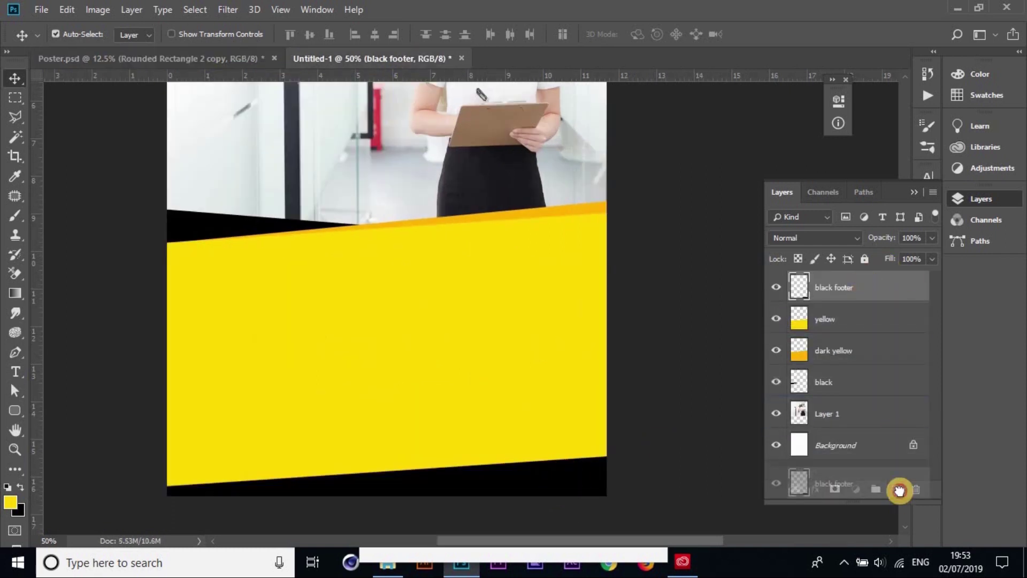
# Rename the black footer copy to 'white footer' and raise it slightly
pyautogui.doubleClick(849, 289)
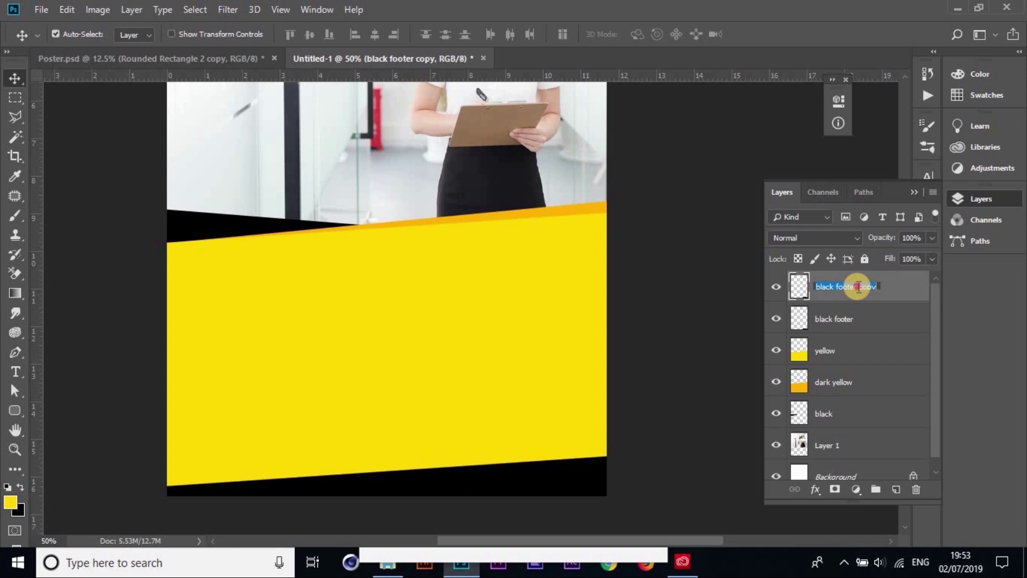
pyautogui.moveTo(854, 287); pyautogui.dragTo(880, 288)
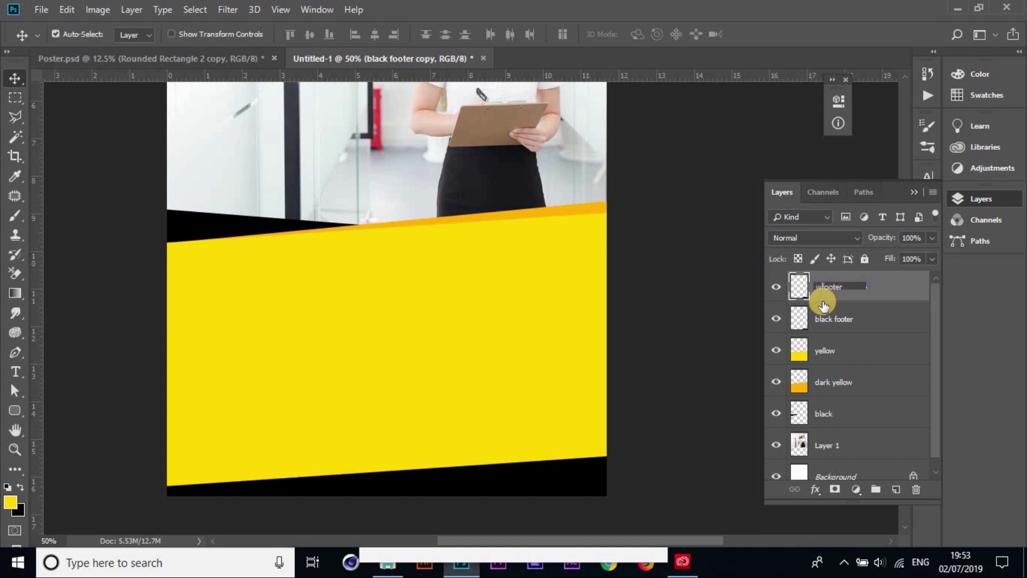
pyautogui.press('Return')
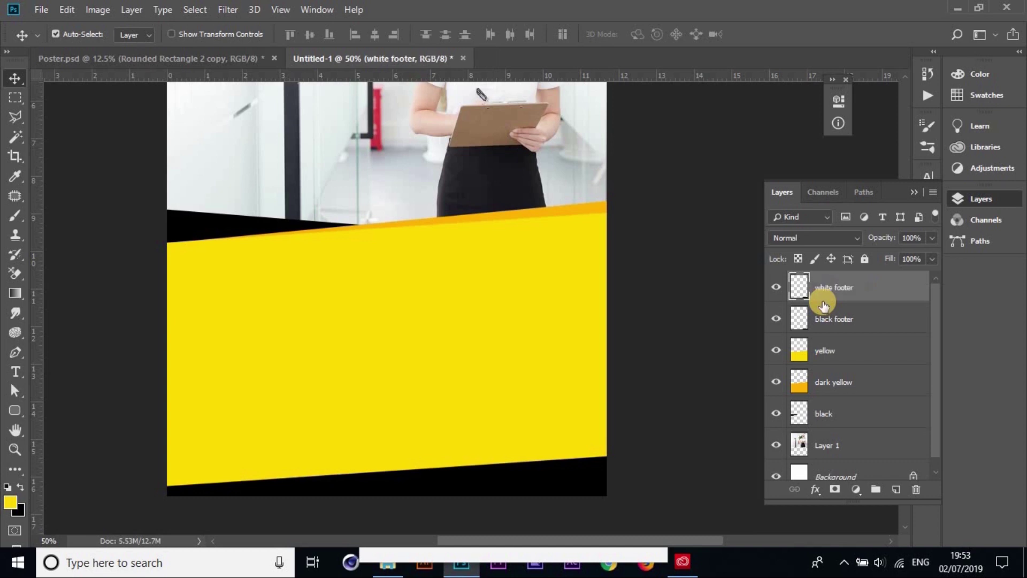
pyautogui.press('Up')
pyautogui.press('Up')
pyautogui.press('Up')
pyautogui.press('Up')
pyautogui.press('Up')
pyautogui.press('Up')
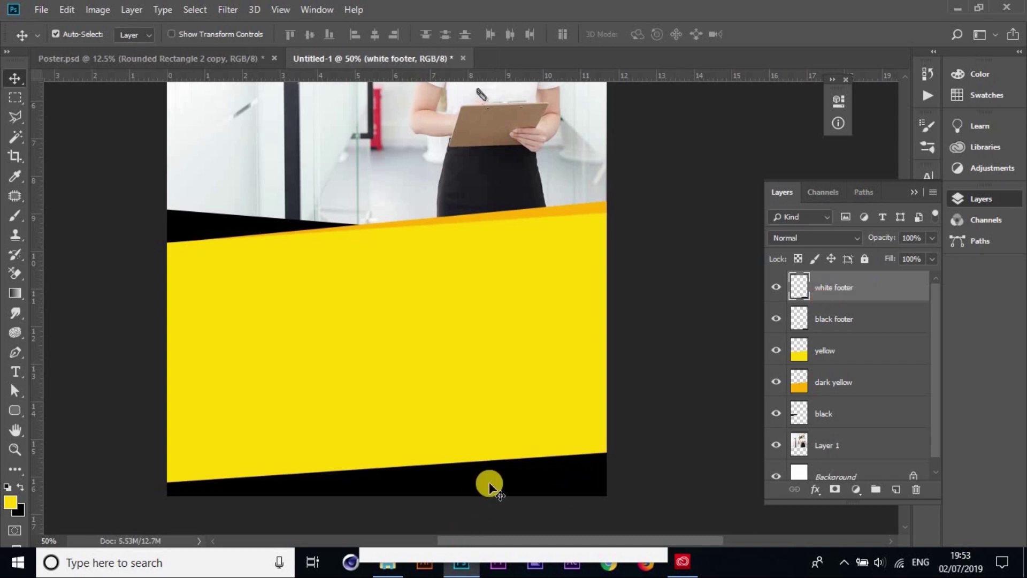
# Fill the white footer shape with foreground colour ffffff and deselect
pyautogui.click(11, 503)
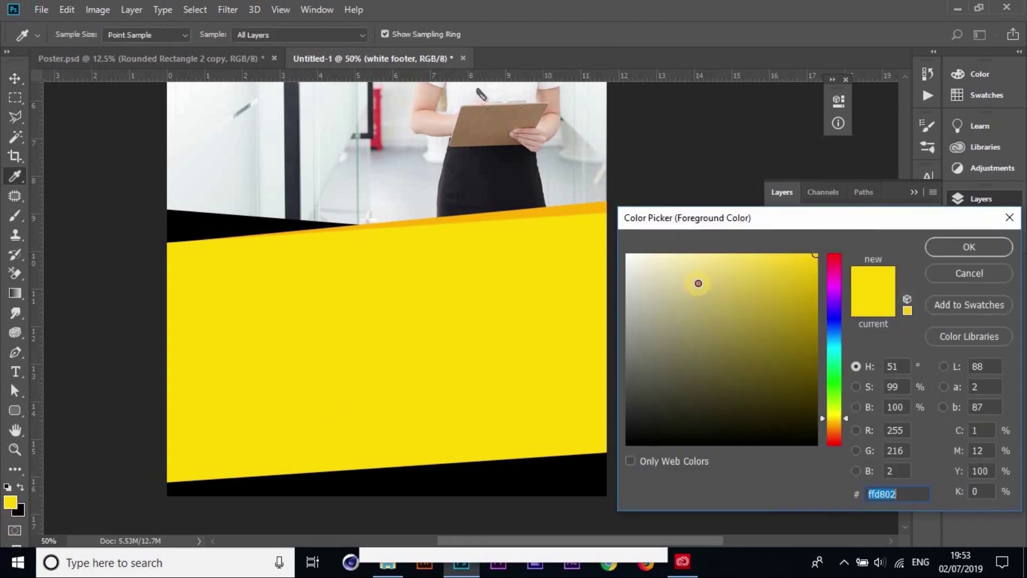
pyautogui.write('ffffff')
pyautogui.click(937, 246)
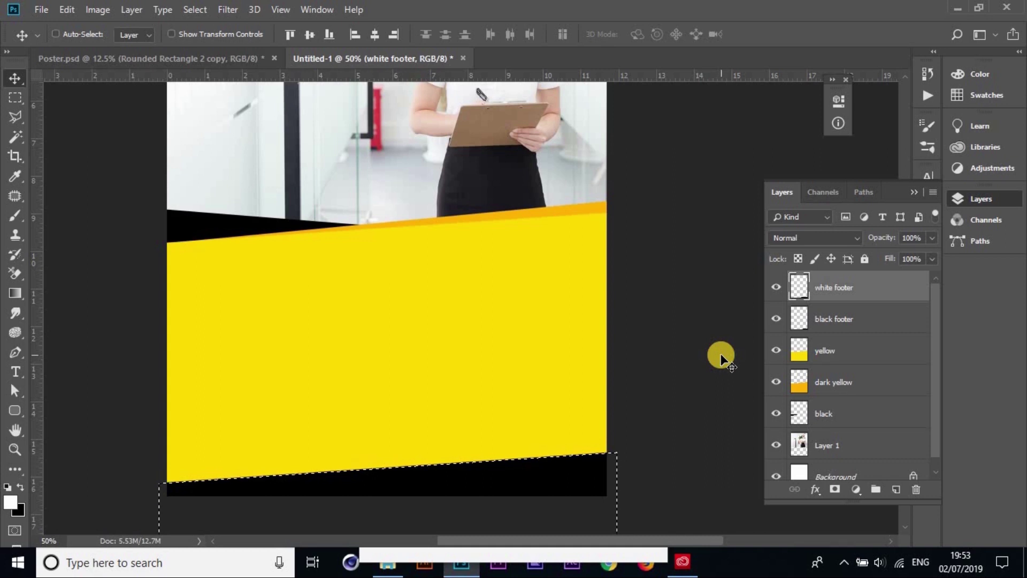
pyautogui.hotkey('alt', 'BackSpace')
pyautogui.hotkey('ctrl', 'd')
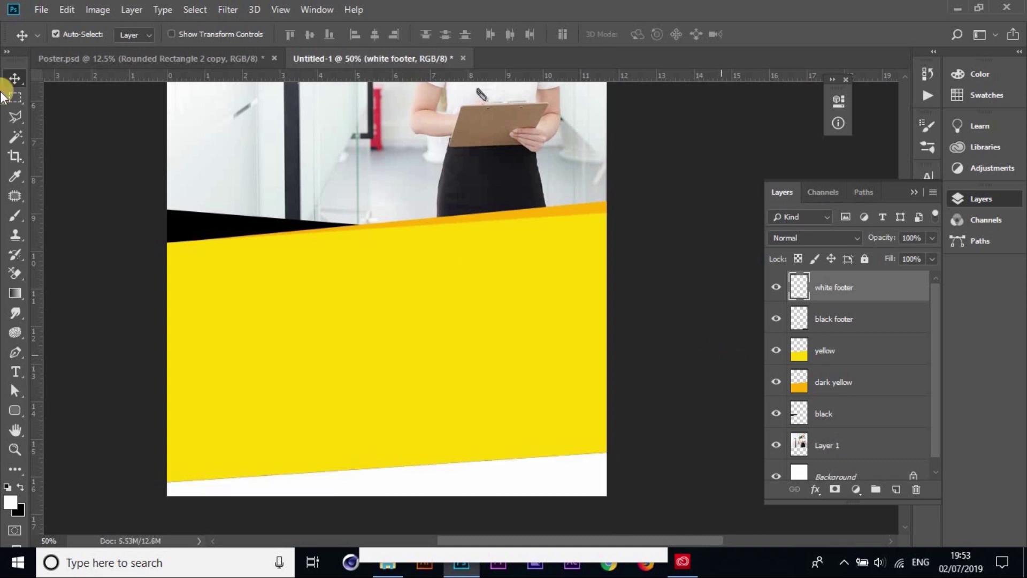
# Place the white footer layer below black footer after comparing with Poster.psd
pyautogui.click(149, 58)
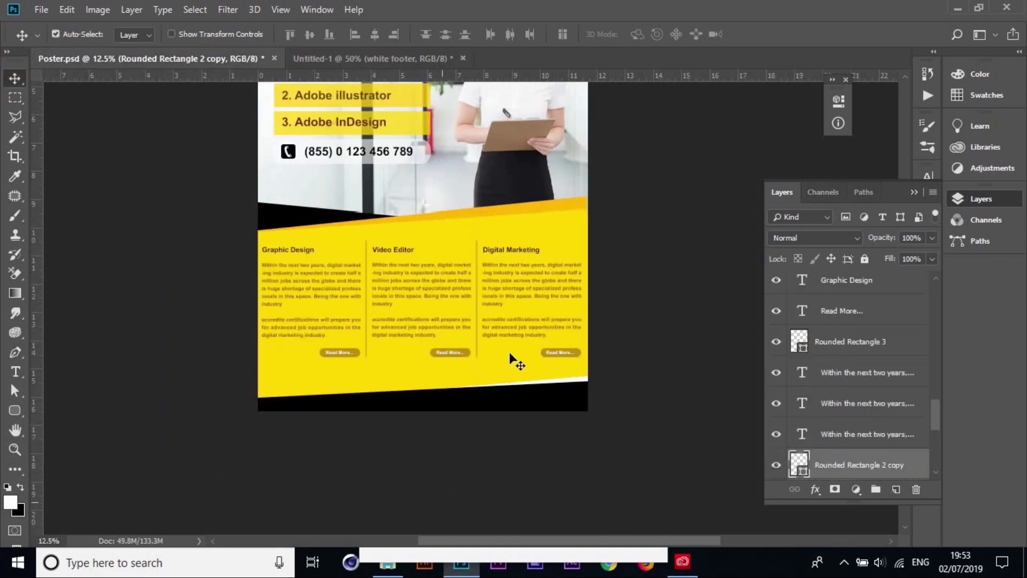
pyautogui.hotkey('ctrl', 'Tab')
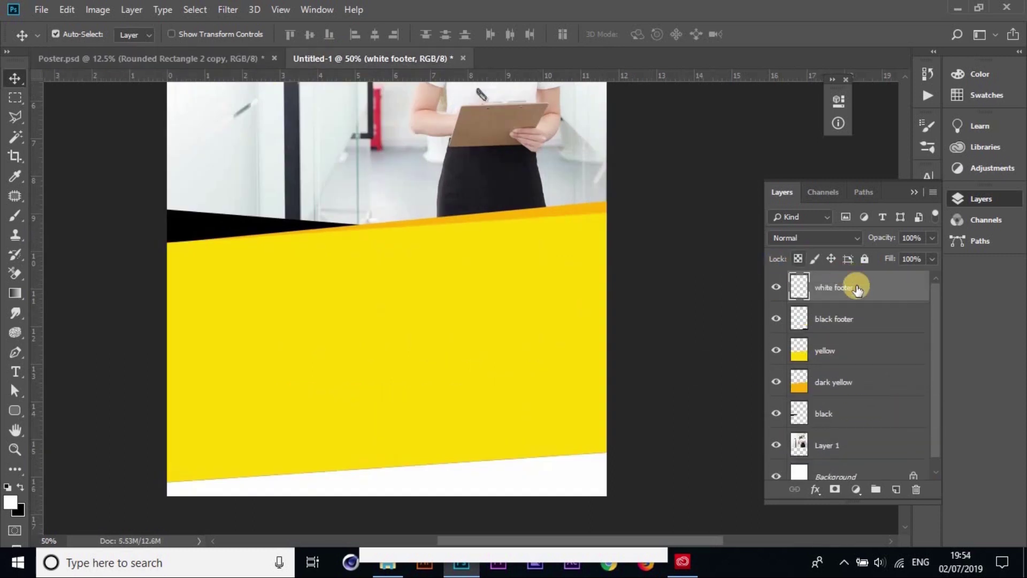
pyautogui.moveTo(852, 284); pyautogui.dragTo(797, 423)
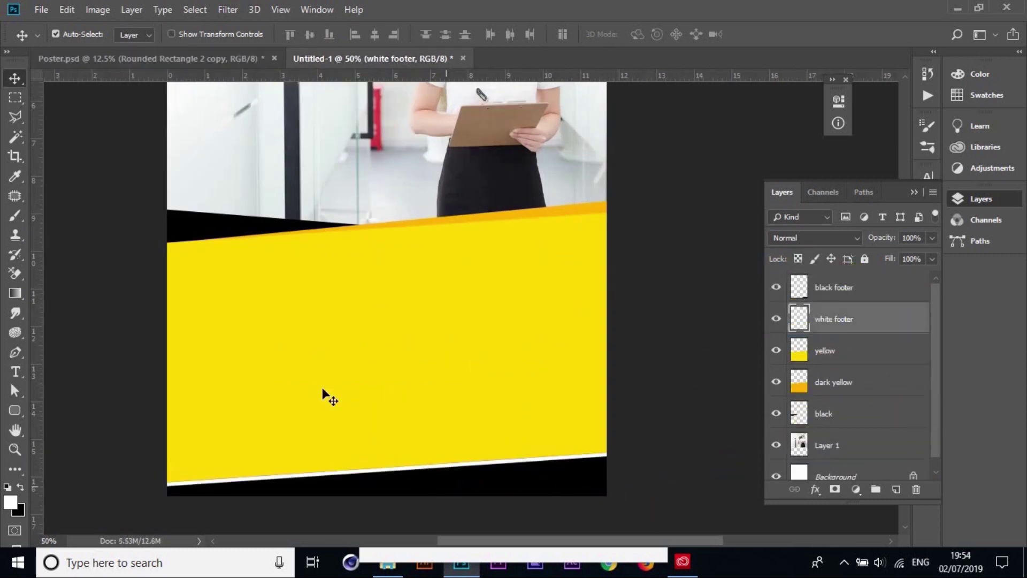
# Check Poster.psd, then select the white footer shape in Untitled-1
pyautogui.click(201, 58)
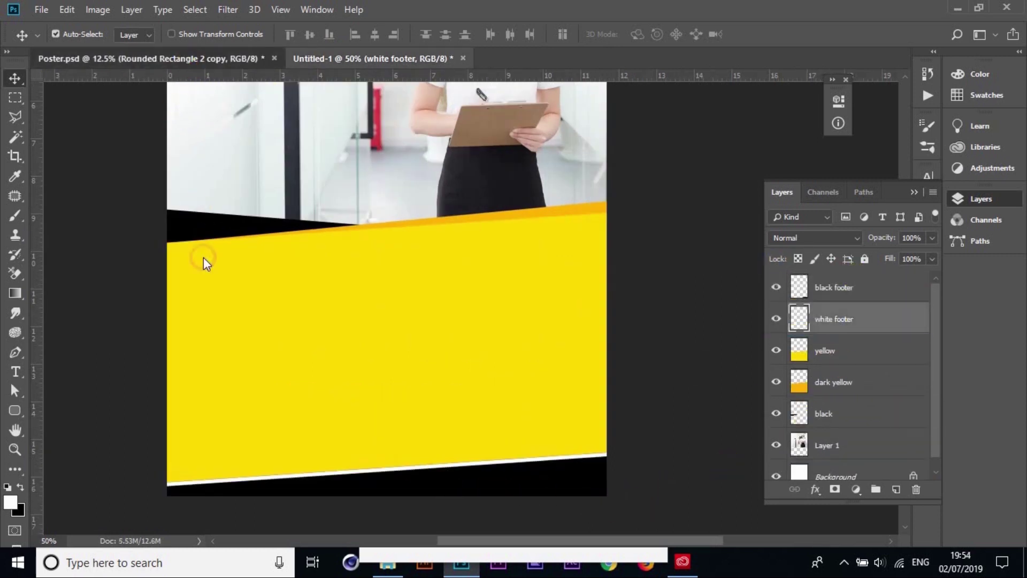
pyautogui.moveTo(590, 385); pyautogui.dragTo(468, 397)
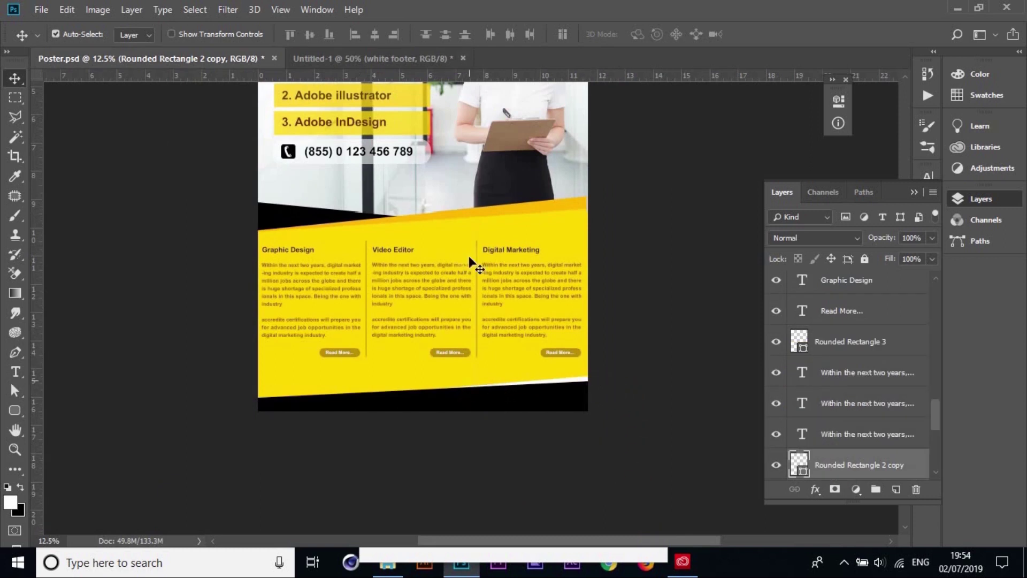
pyautogui.click(367, 56)
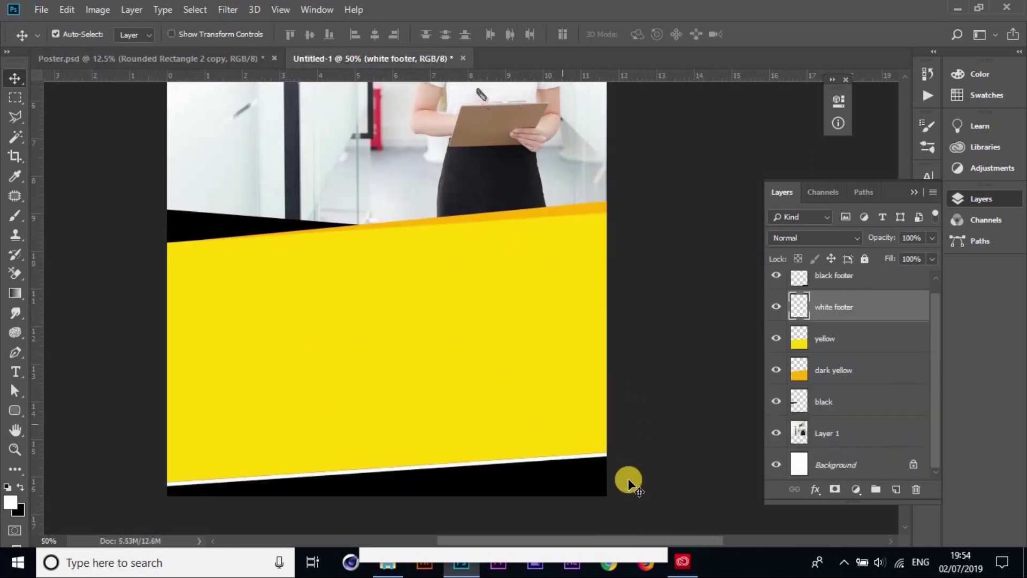
pyautogui.click(595, 455)
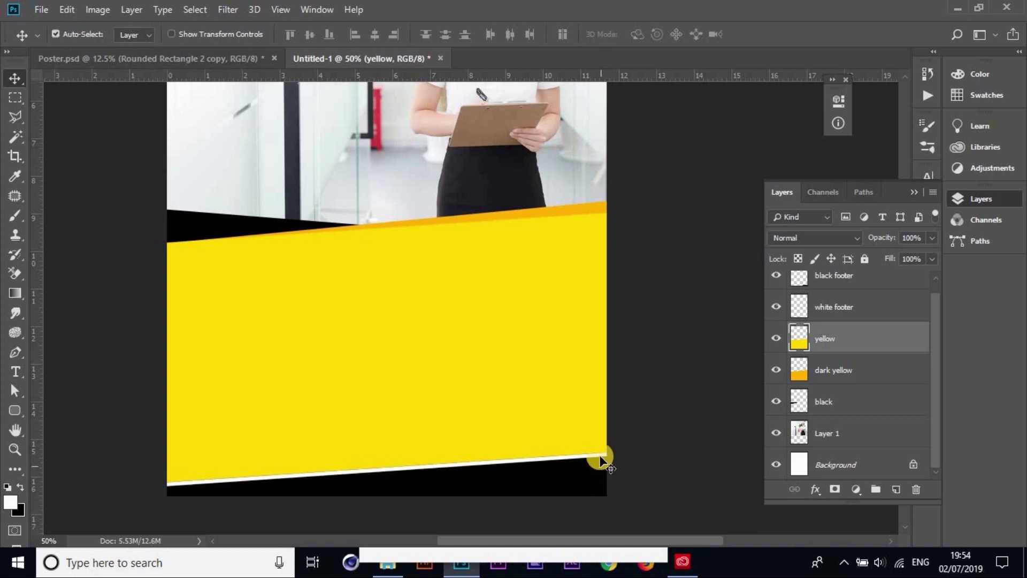
pyautogui.click(600, 457)
# Skew the white footer's left edge down and right end up to follow the panel
pyautogui.hotkey('ctrl', 't')
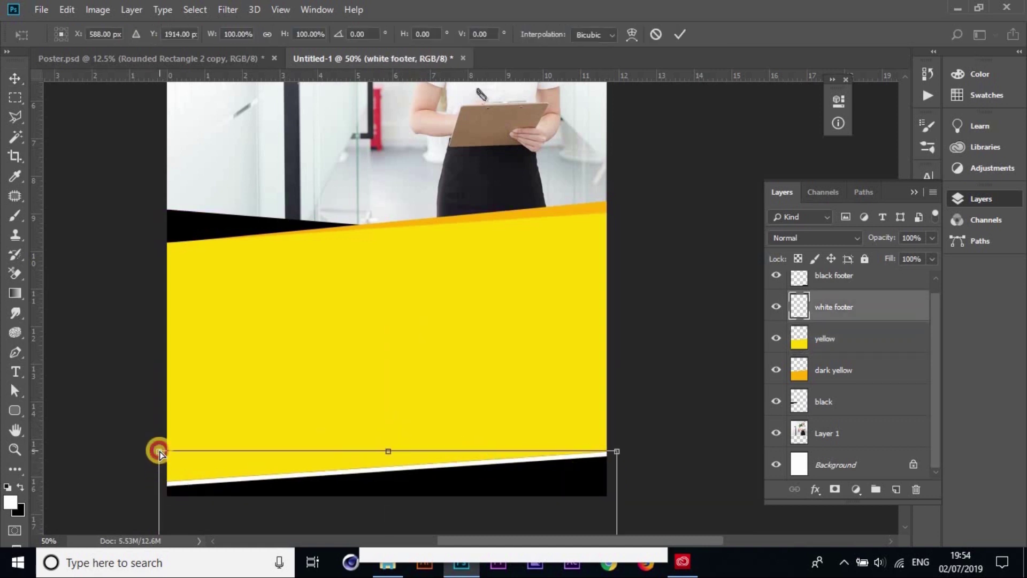
pyautogui.moveTo(160, 451); pyautogui.dragTo(159, 460)
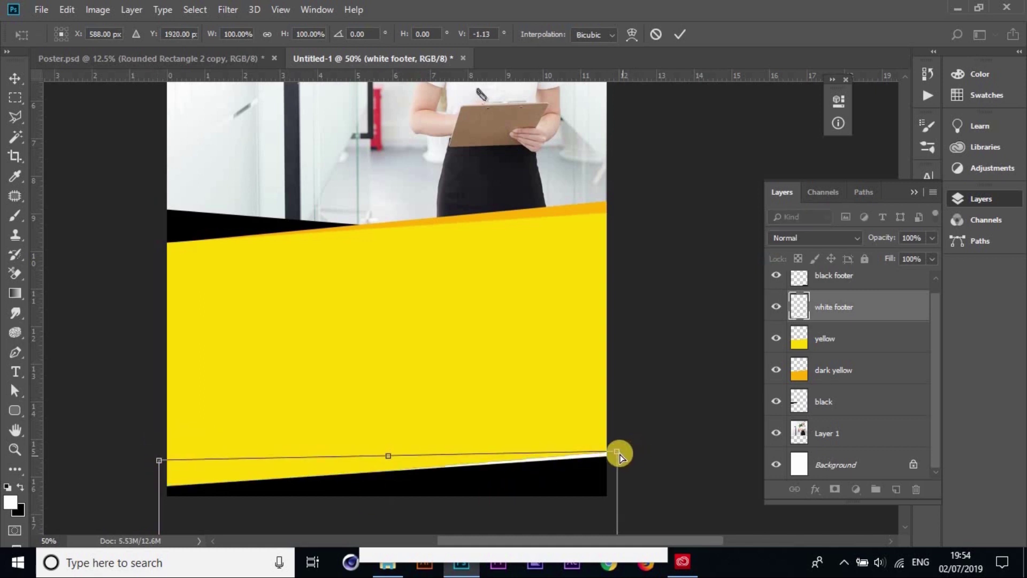
pyautogui.moveTo(619, 455); pyautogui.dragTo(617, 450)
pyautogui.press('Return')
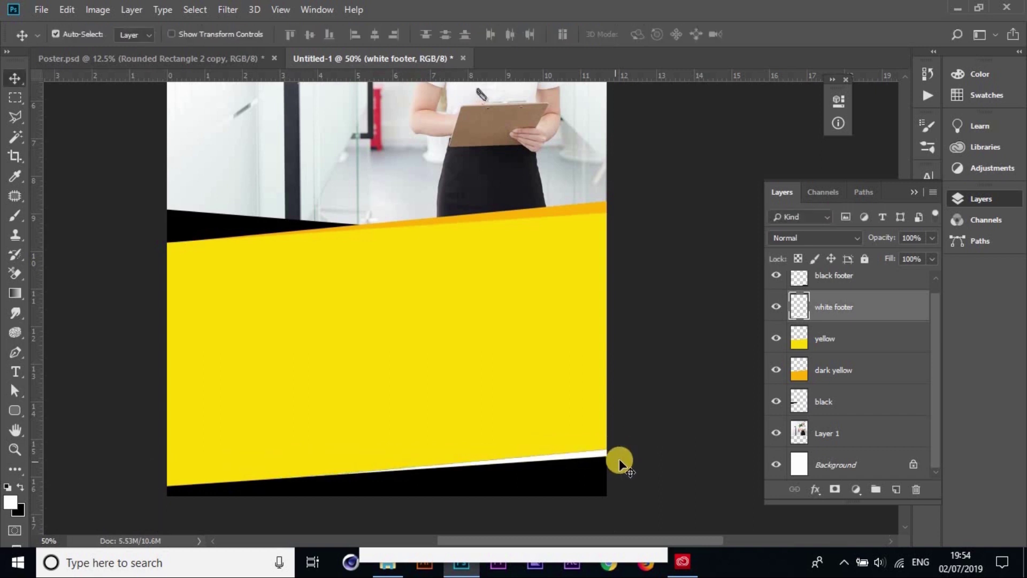
pyautogui.scroll(-3, 592, 344)
pyautogui.moveTo(613, 247); pyautogui.dragTo(599, 386)
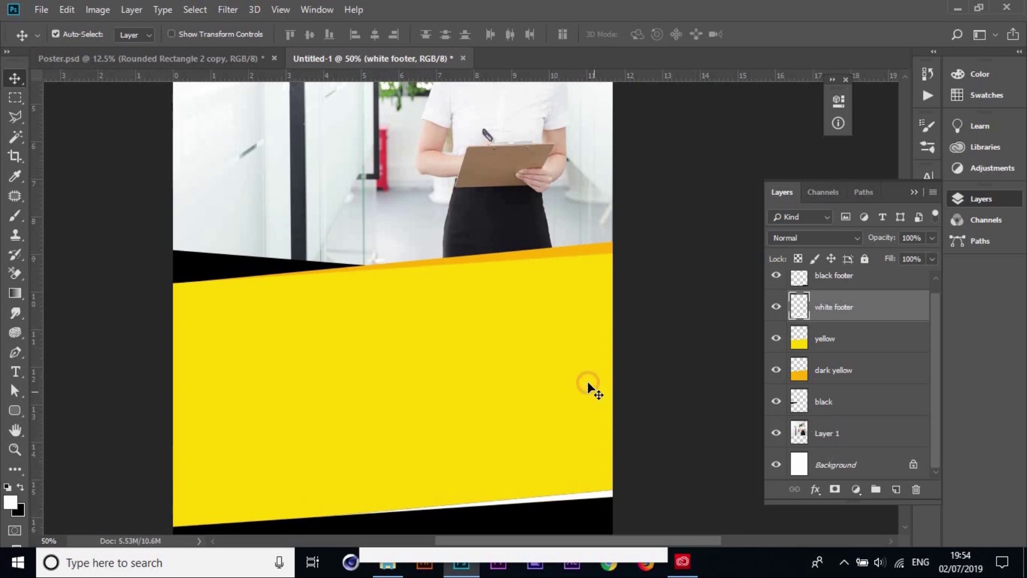
pyautogui.hotkey('ctrl', '-')
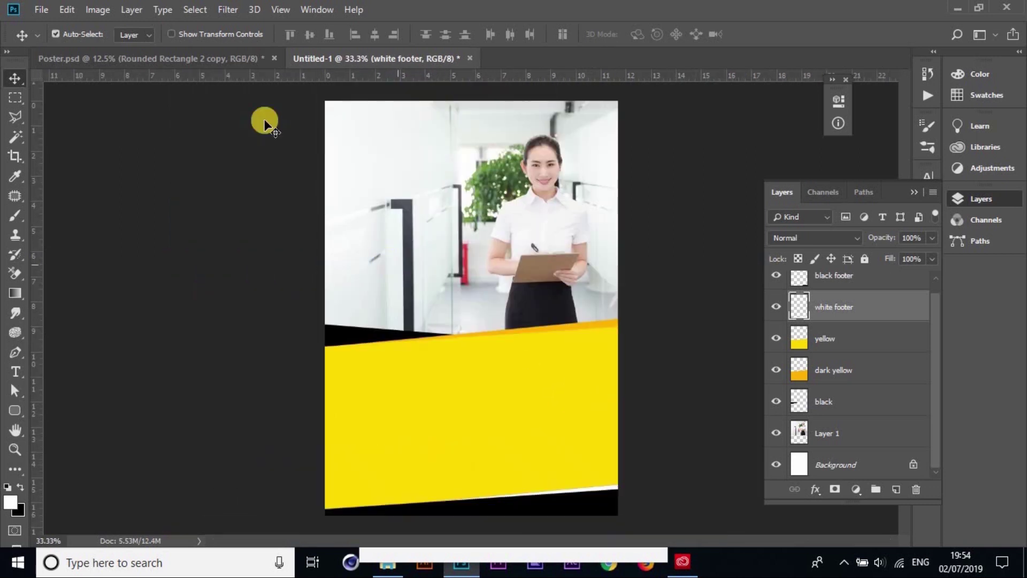
pyautogui.click(223, 59)
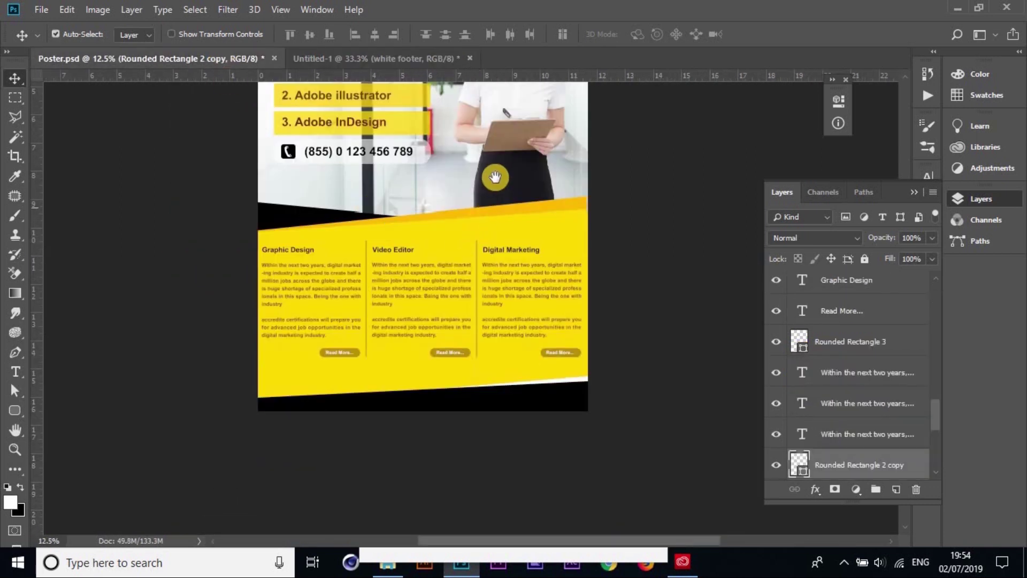
pyautogui.moveTo(495, 177)
pyautogui.mouseDown()
pyautogui.moveTo(501, 334)
pyautogui.moveTo(504, 310)
pyautogui.mouseUp()
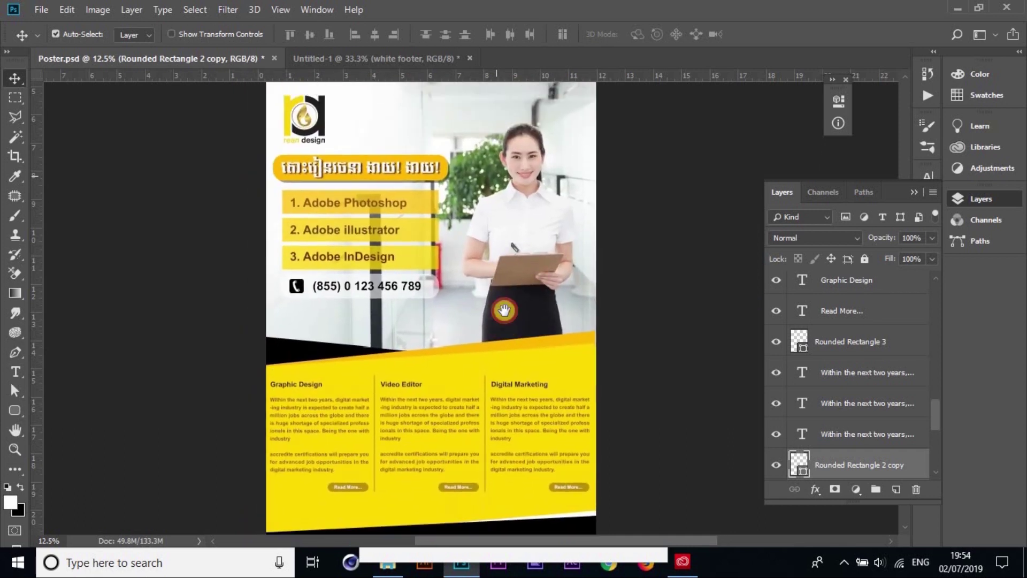
pyautogui.click(327, 57)
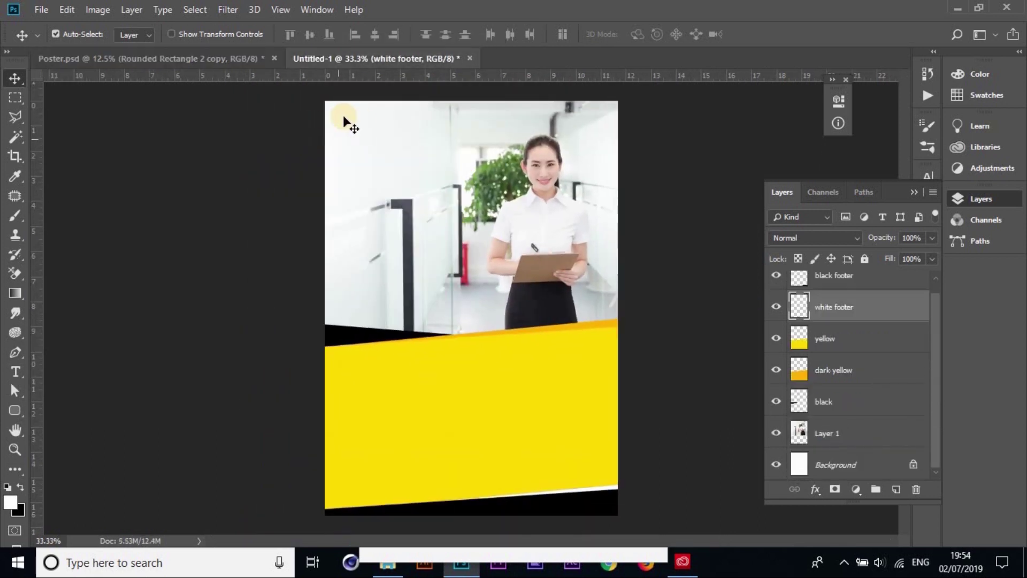
pyautogui.click(226, 57)
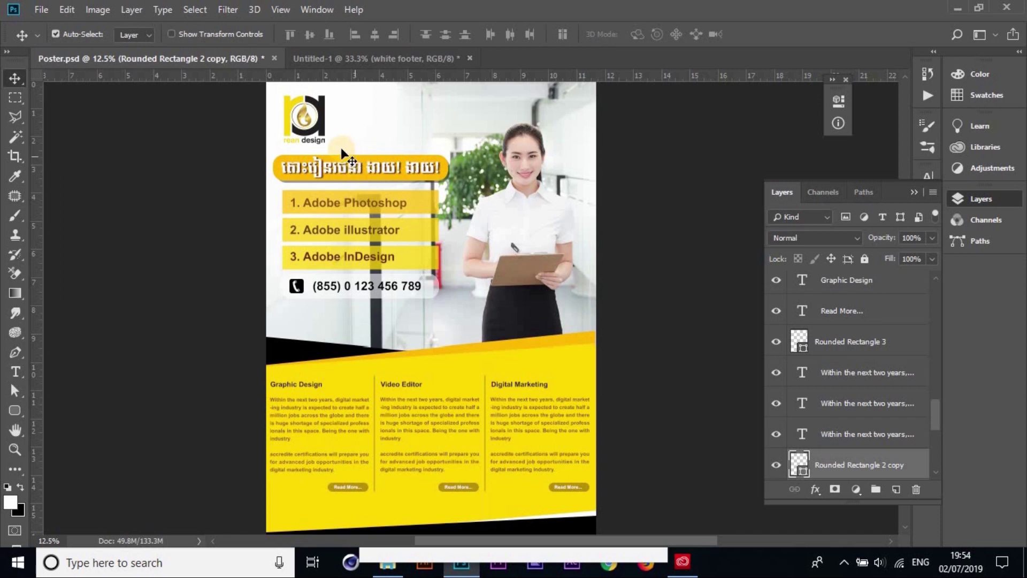
pyautogui.click(344, 57)
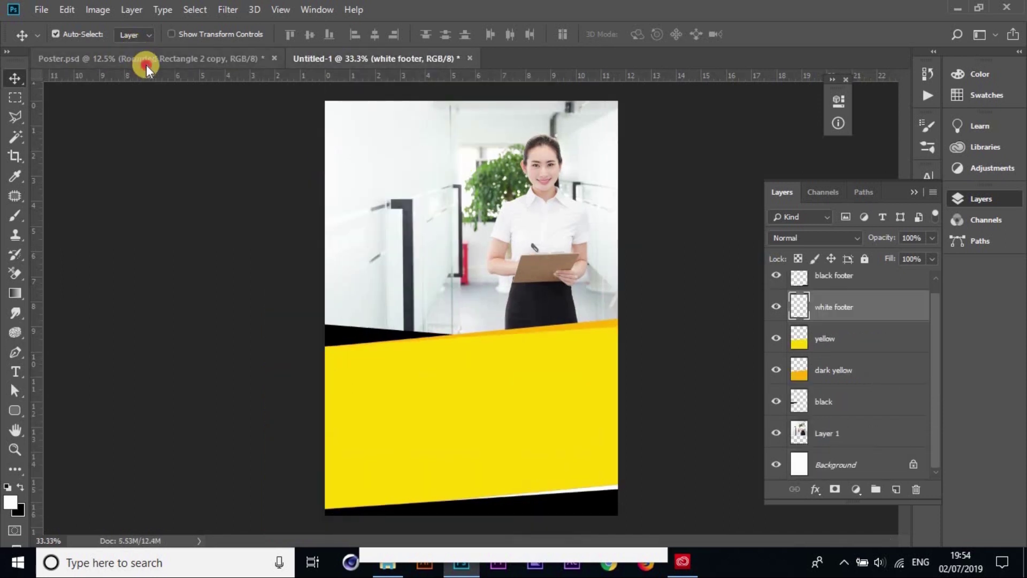
pyautogui.click(145, 59)
pyautogui.click(316, 59)
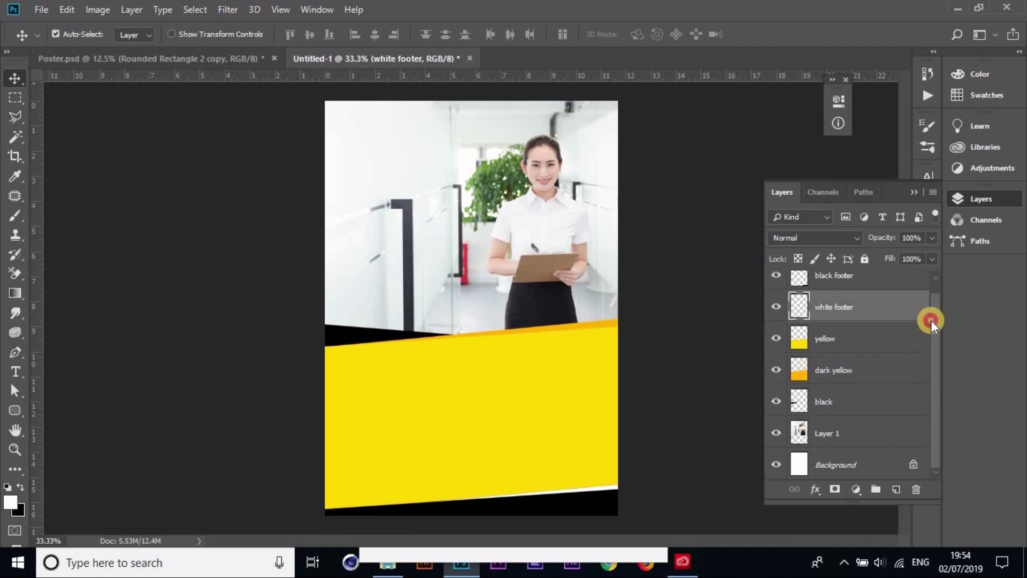
pyautogui.moveTo(931, 320); pyautogui.dragTo(885, 304)
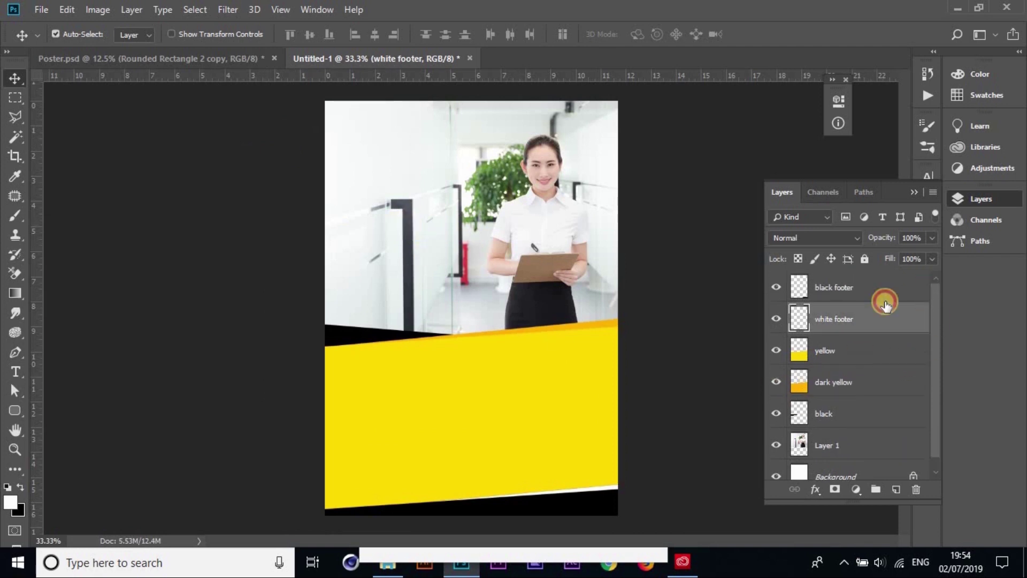
# Select the dark yellow layer and apply Lock All to it
pyautogui.click(675, 364)
pyautogui.moveTo(302, 200); pyautogui.dragTo(610, 466)
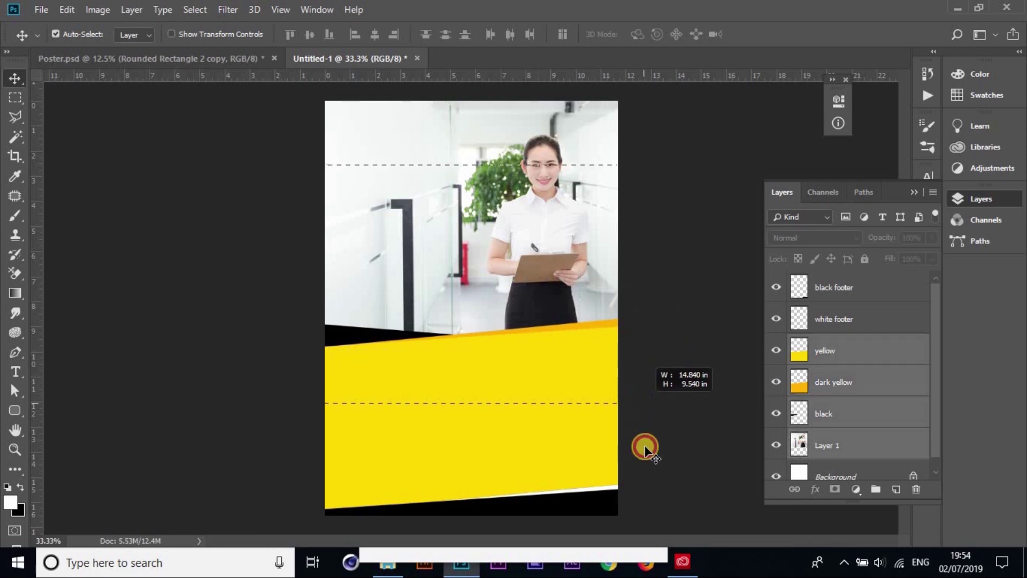
pyautogui.click(512, 402)
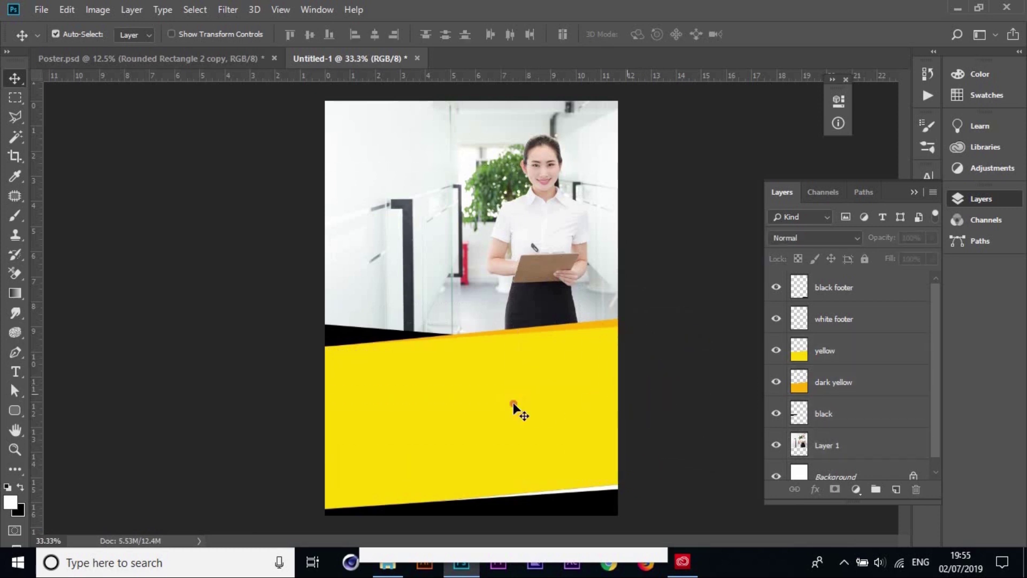
pyautogui.click(707, 355)
pyautogui.click(601, 329)
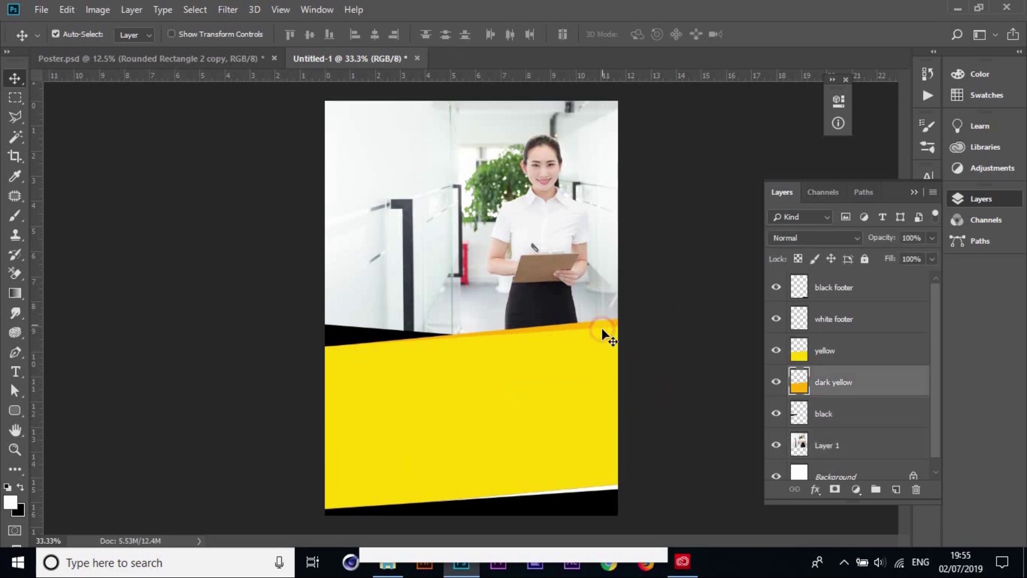
pyautogui.click(864, 260)
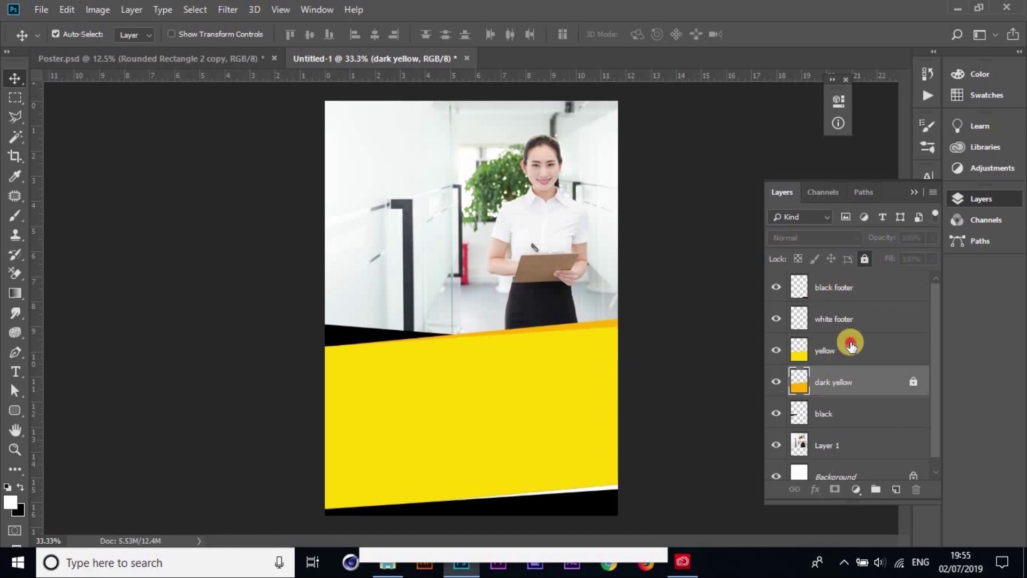
# Lock All on the yellow layer, then undo a trial photo move and select Layer 1
pyautogui.click(829, 357)
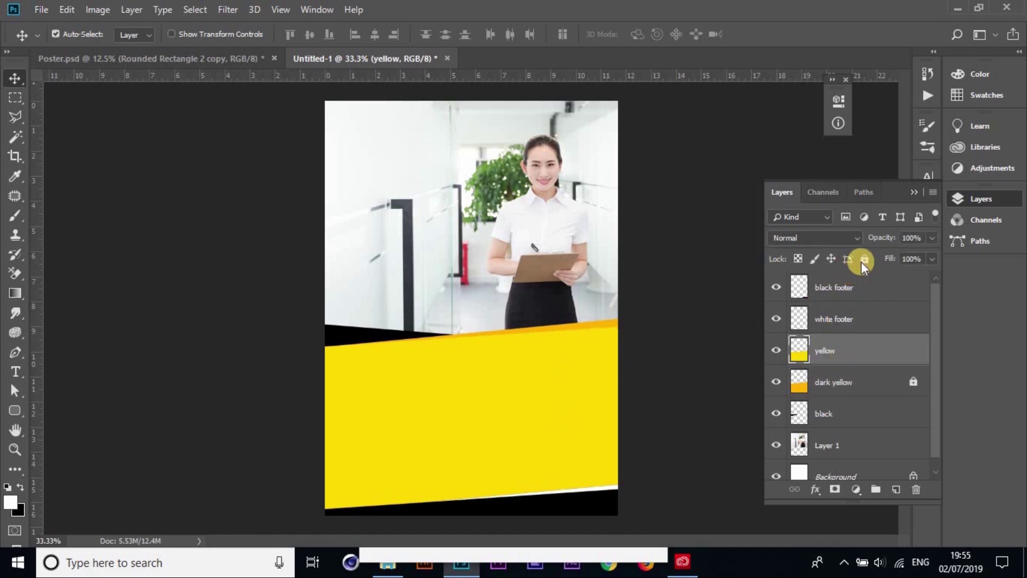
pyautogui.click(863, 260)
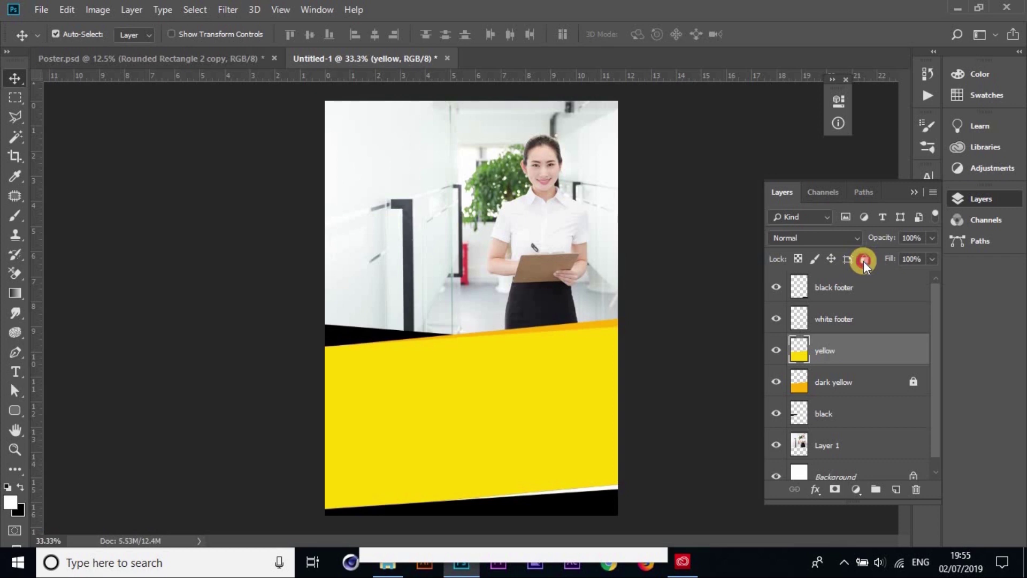
pyautogui.click(882, 381)
pyautogui.moveTo(584, 348)
pyautogui.mouseDown()
pyautogui.moveTo(642, 469)
pyautogui.moveTo(676, 259)
pyautogui.moveTo(590, 230)
pyautogui.mouseUp()
pyautogui.hotkey('ctrl', 'z')
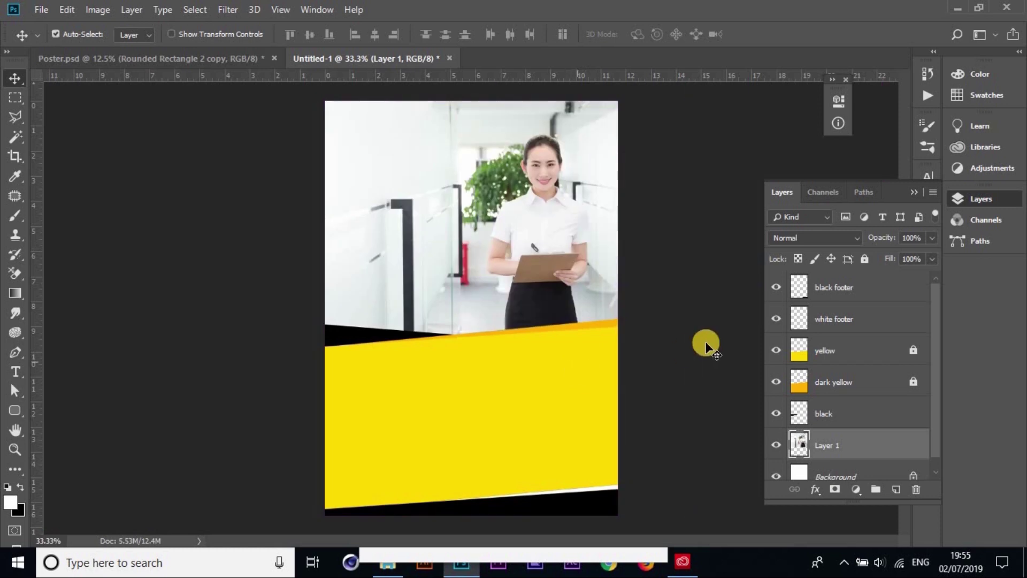
pyautogui.click(786, 353)
pyautogui.click(595, 340)
pyautogui.click(728, 359)
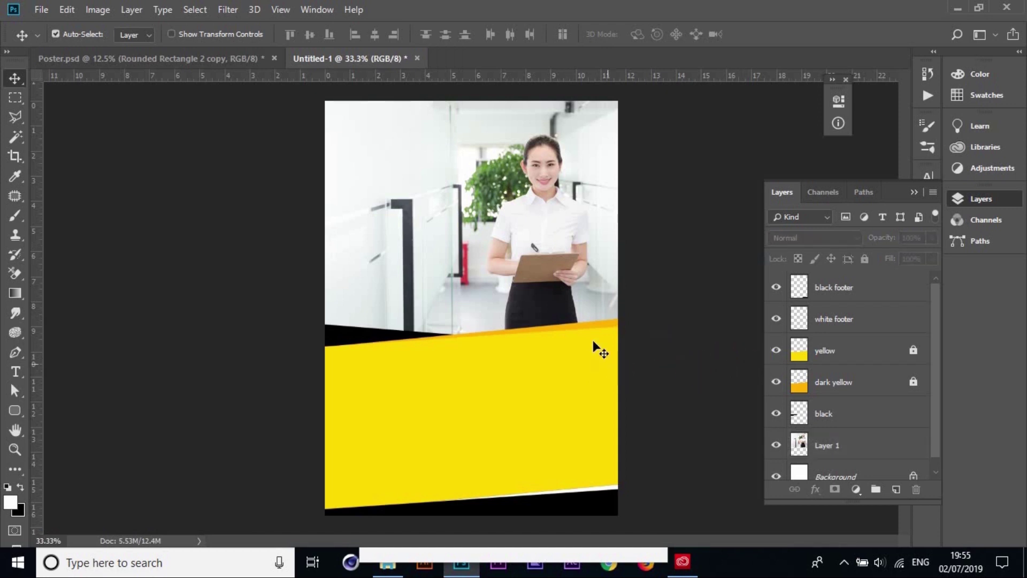
pyautogui.click(598, 329)
pyautogui.moveTo(561, 267)
pyautogui.mouseDown()
pyautogui.moveTo(518, 360)
pyautogui.moveTo(551, 367)
pyautogui.mouseUp()
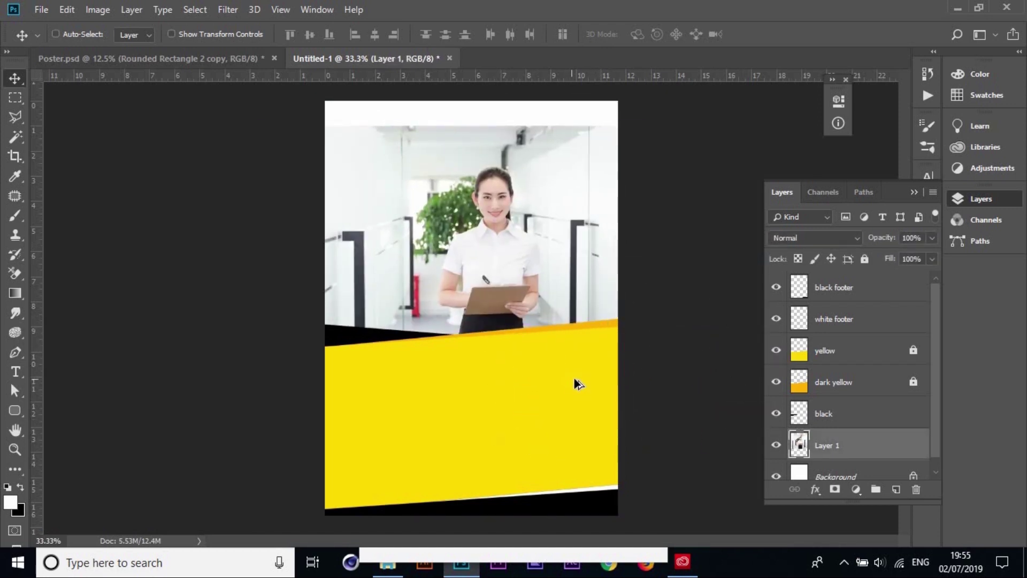
pyautogui.click(903, 369)
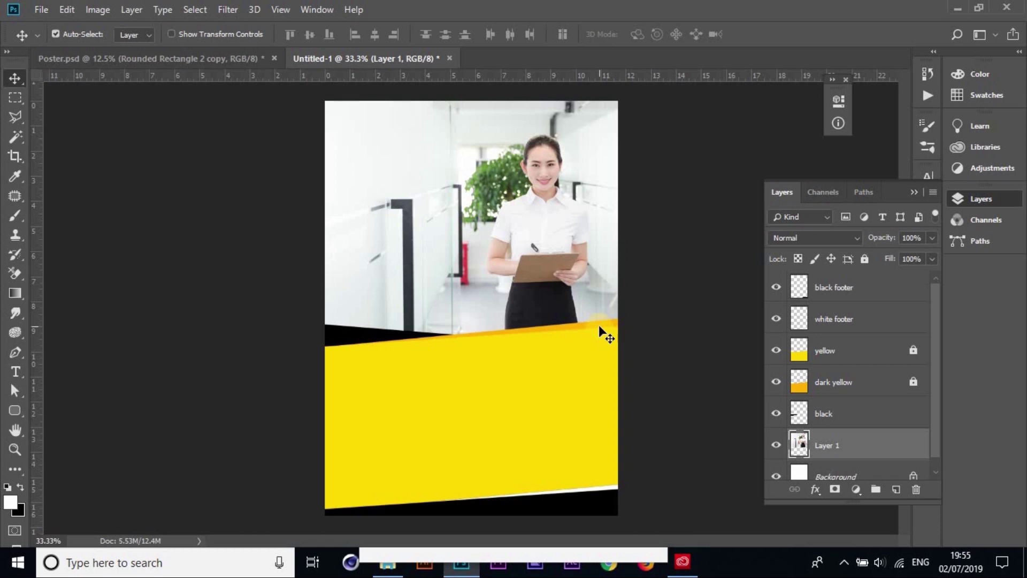
pyautogui.click(699, 401)
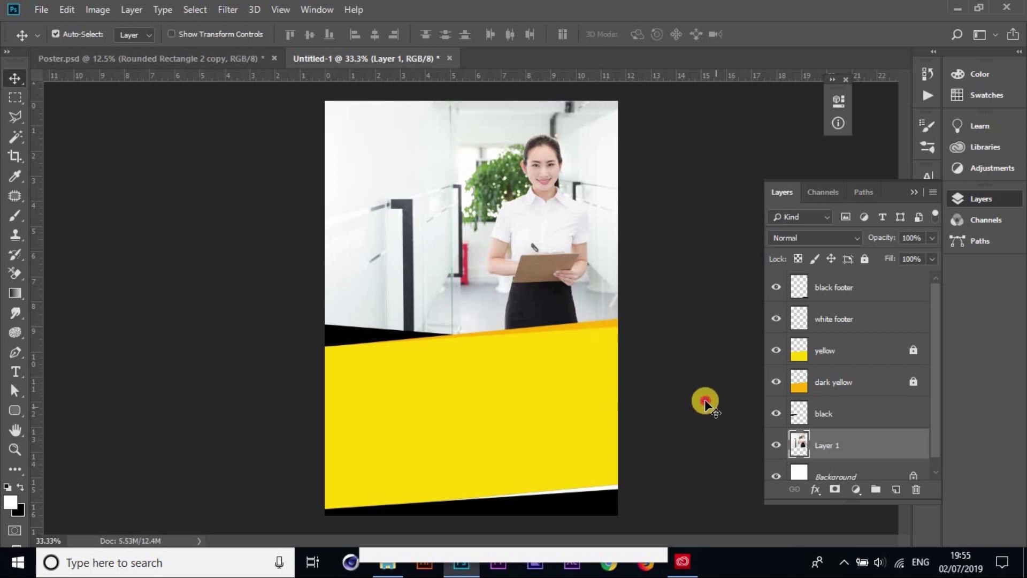
pyautogui.moveTo(610, 327); pyautogui.dragTo(478, 396)
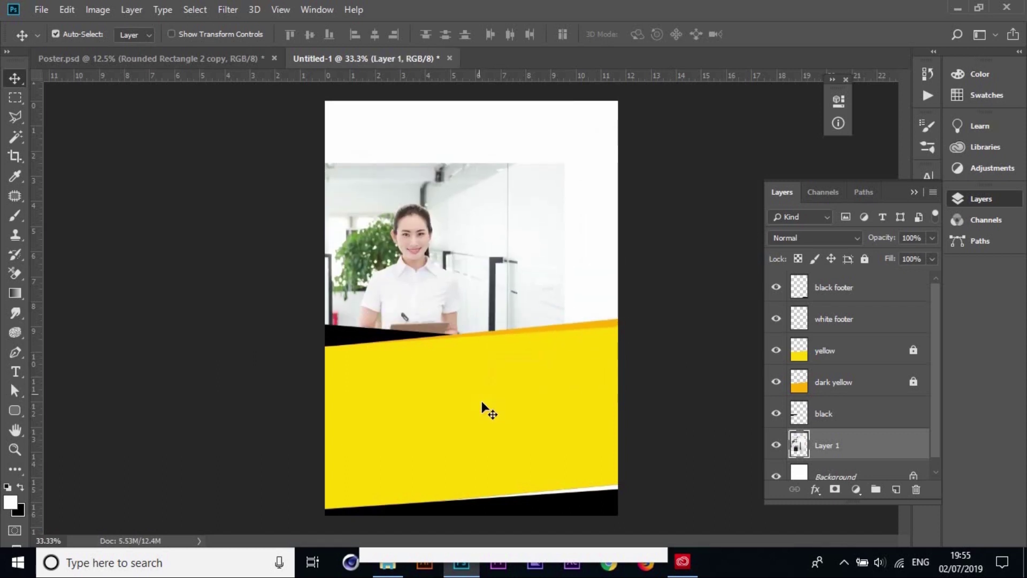
pyautogui.hotkey('ctrl', 'z')
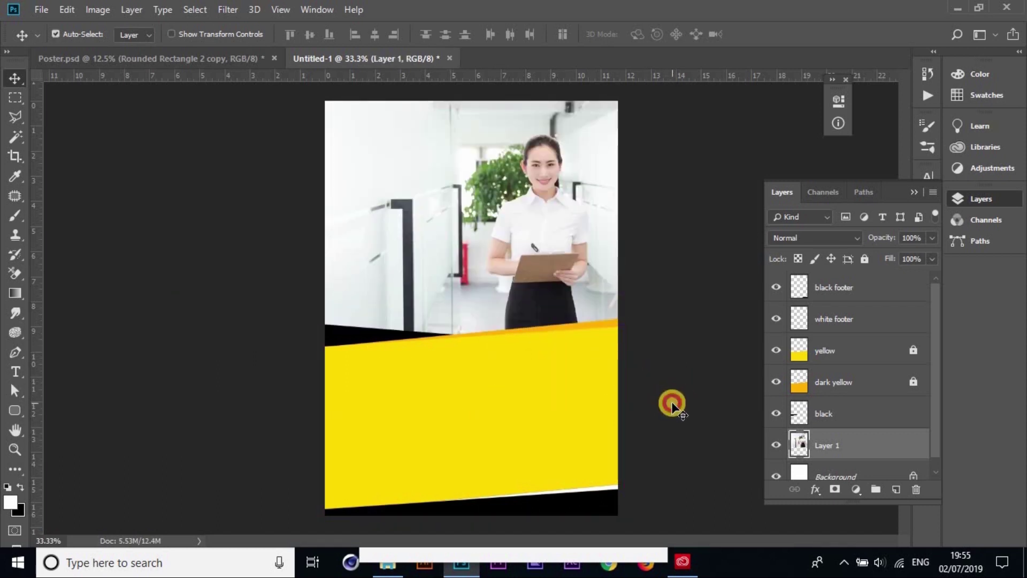
pyautogui.click(672, 406)
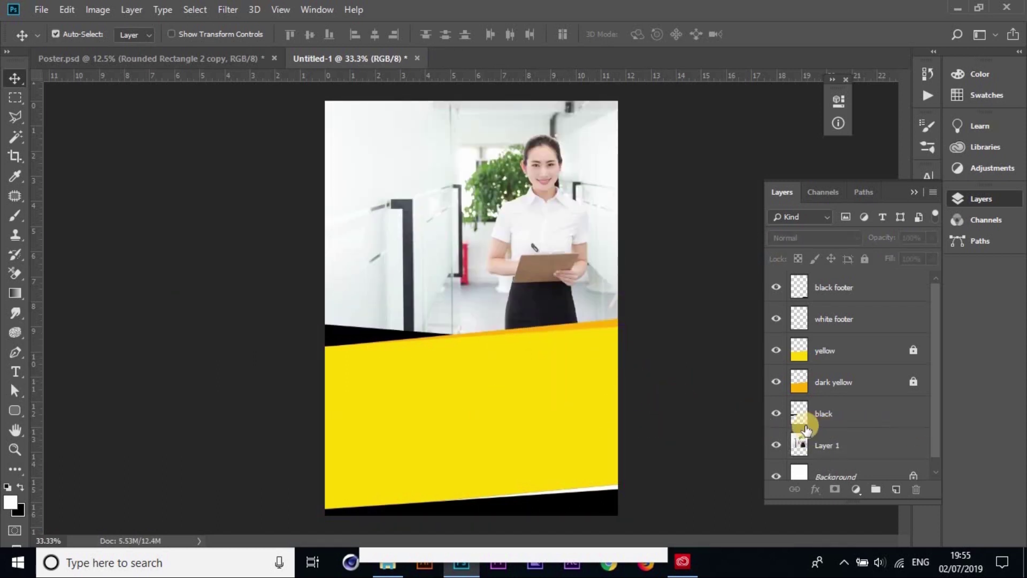
# Lock the black and Layer 1 layers together
pyautogui.click(805, 425)
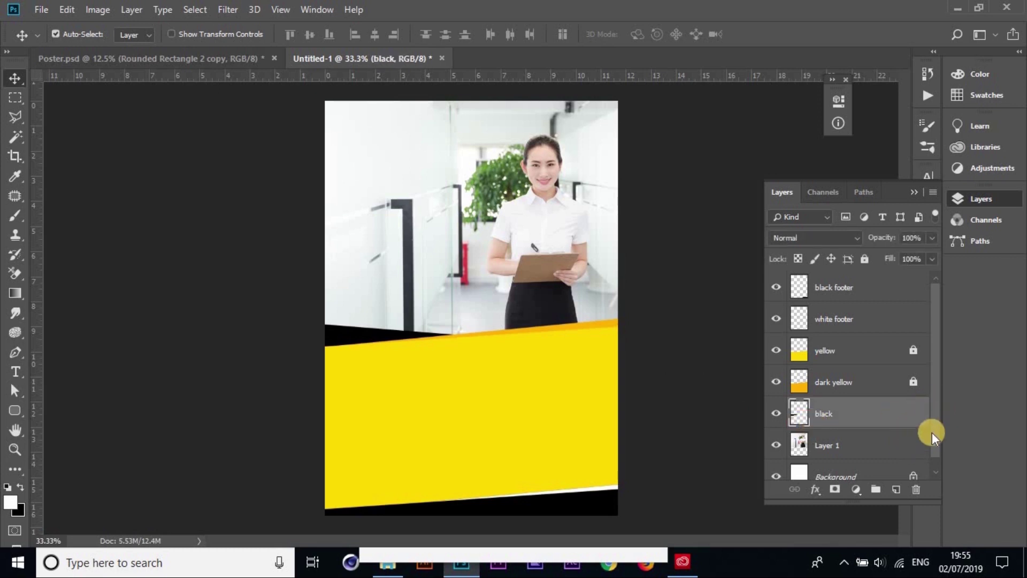
pyautogui.moveTo(932, 432); pyautogui.dragTo(931, 449)
pyautogui.keyDown('shift'); pyautogui.click(914, 432); pyautogui.keyUp('shift')
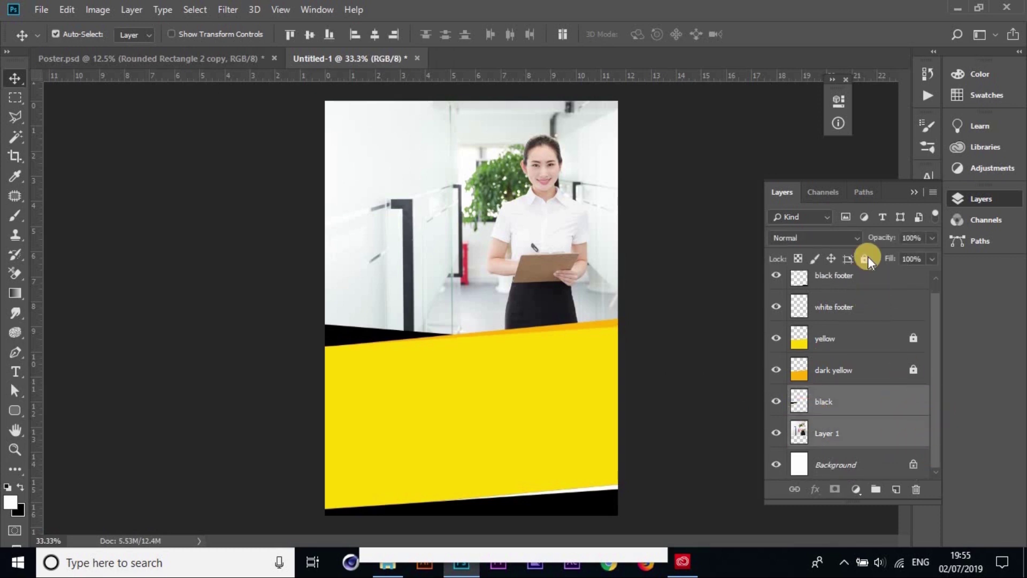
pyautogui.click(864, 259)
pyautogui.click(543, 200)
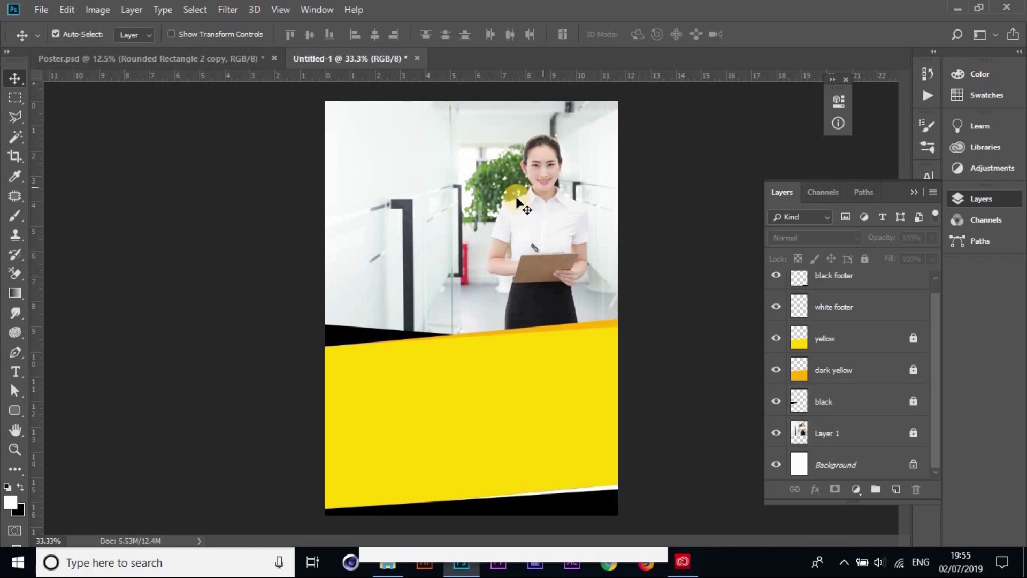
# Unlock Layer 1 and move the photo so the woman fills the upper area
pyautogui.click(884, 433)
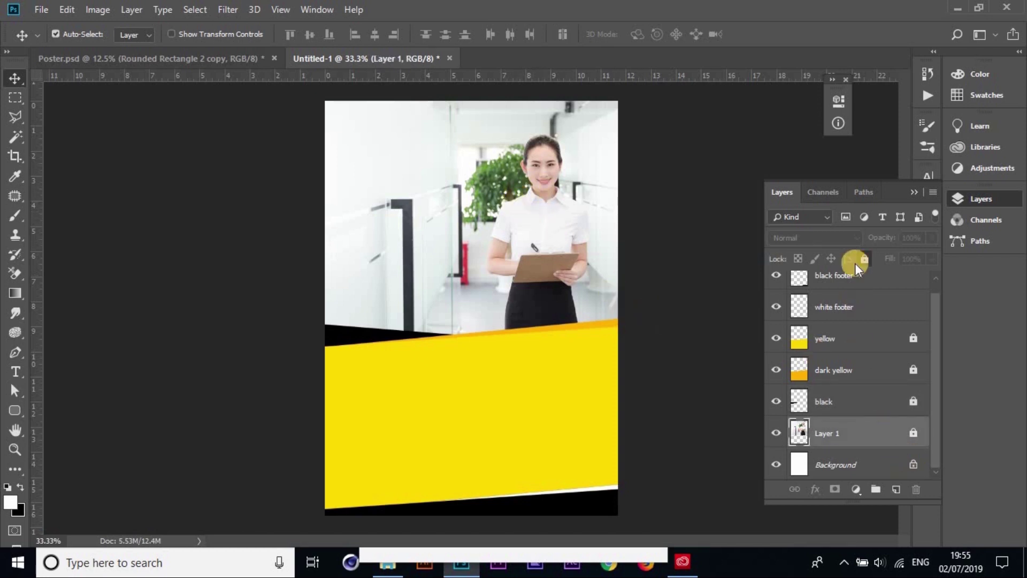
pyautogui.click(866, 259)
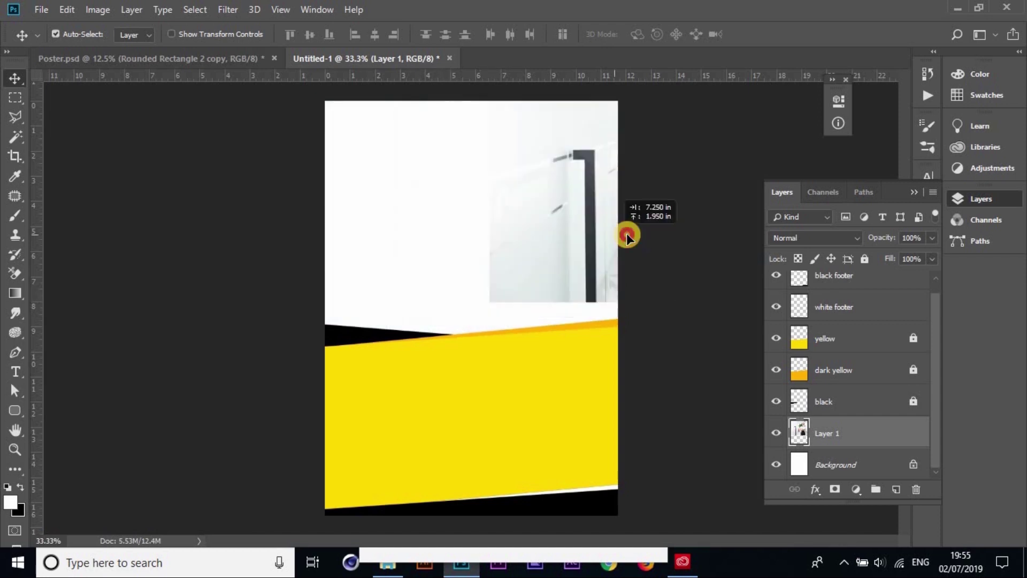
pyautogui.moveTo(432, 285); pyautogui.dragTo(627, 235)
pyautogui.moveTo(518, 262); pyautogui.dragTo(389, 306)
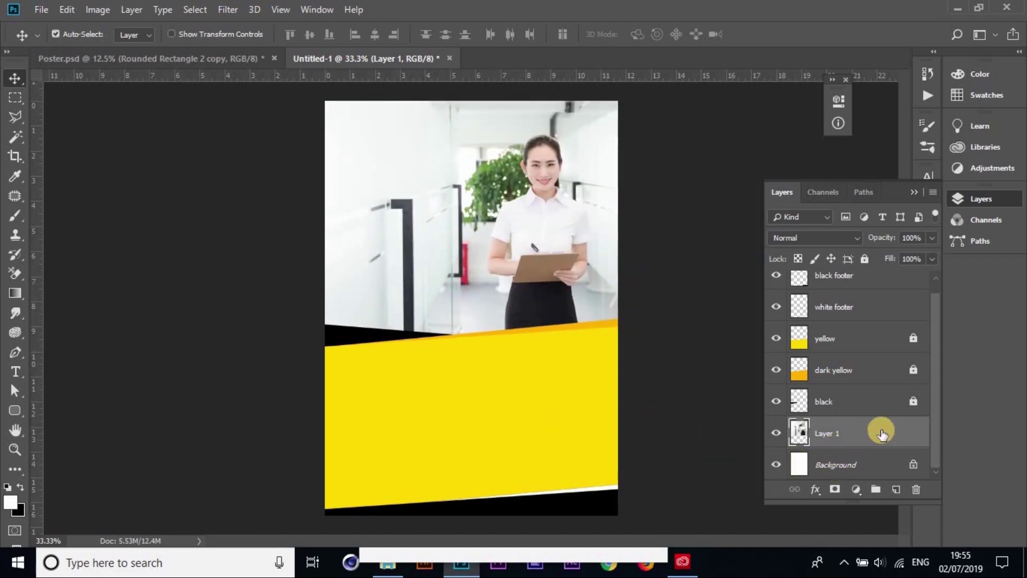
# Relock Layer 1, then lock both the black footer and white footer layers
pyautogui.click(864, 257)
pyautogui.moveTo(937, 375); pyautogui.dragTo(936, 338)
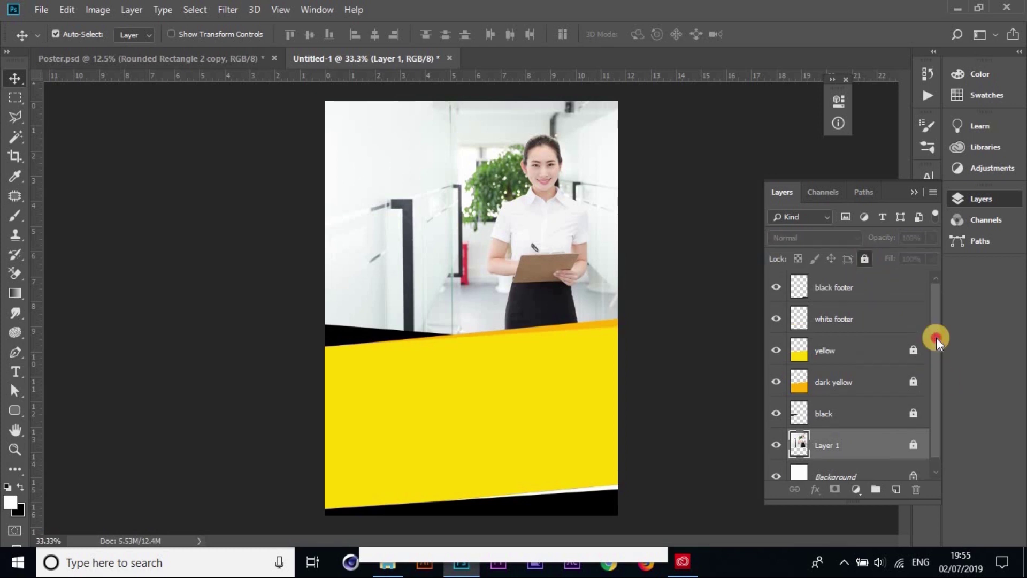
pyautogui.click(898, 293)
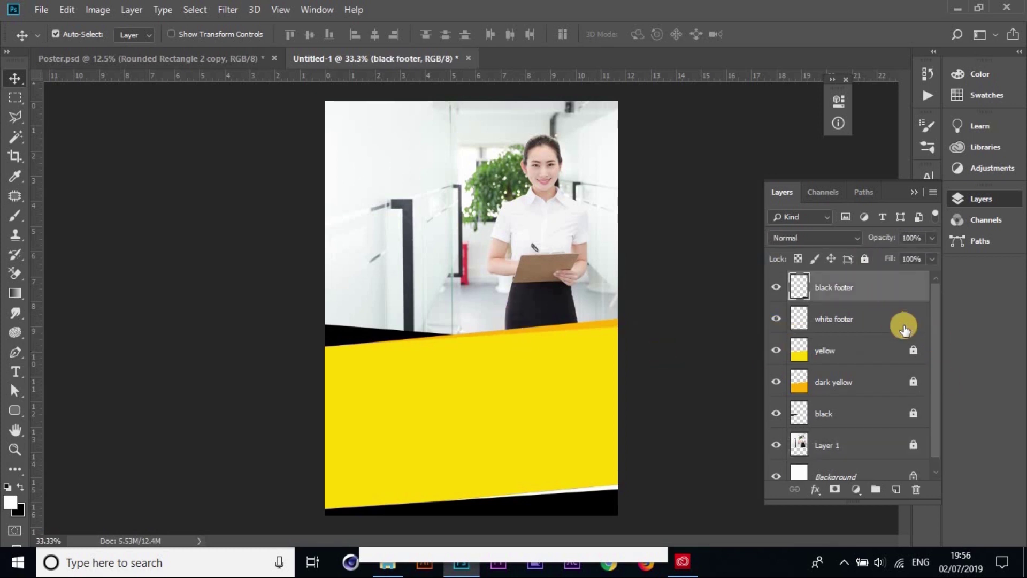
pyautogui.keyDown('shift'); pyautogui.click(904, 327); pyautogui.keyUp('shift')
pyautogui.click(864, 259)
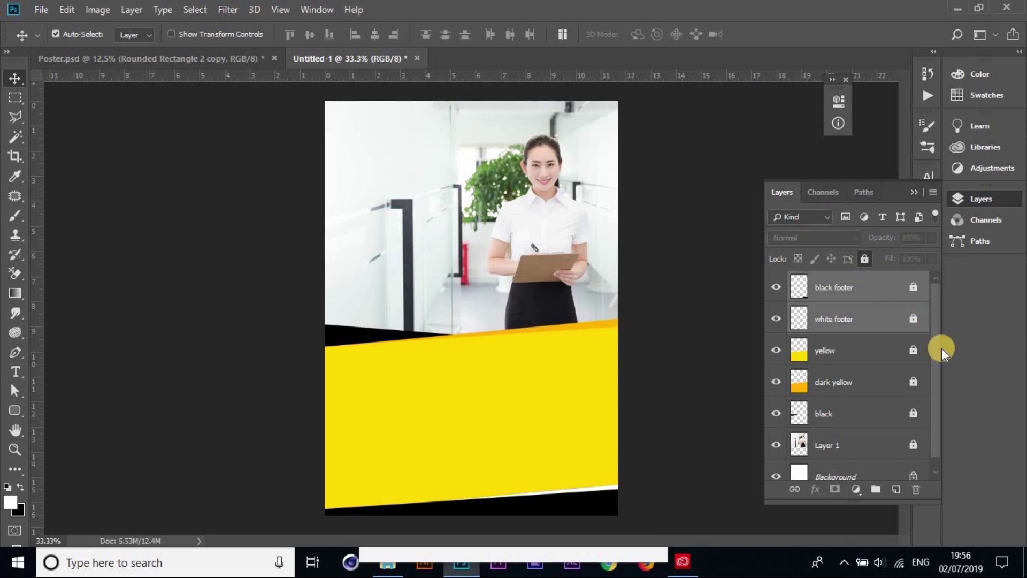
# Clear the layer selection and stray marquee, then bring up the finished Poster.psd
pyautogui.moveTo(935, 368); pyautogui.dragTo(932, 406)
pyautogui.click(682, 352)
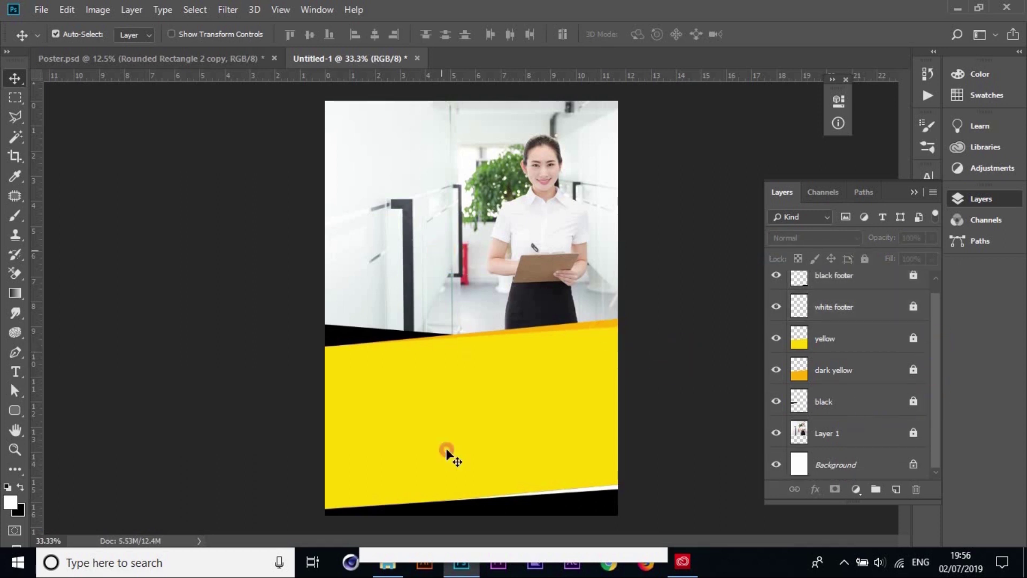
pyautogui.click(474, 471)
pyautogui.moveTo(577, 501); pyautogui.dragTo(626, 238)
pyautogui.click(206, 56)
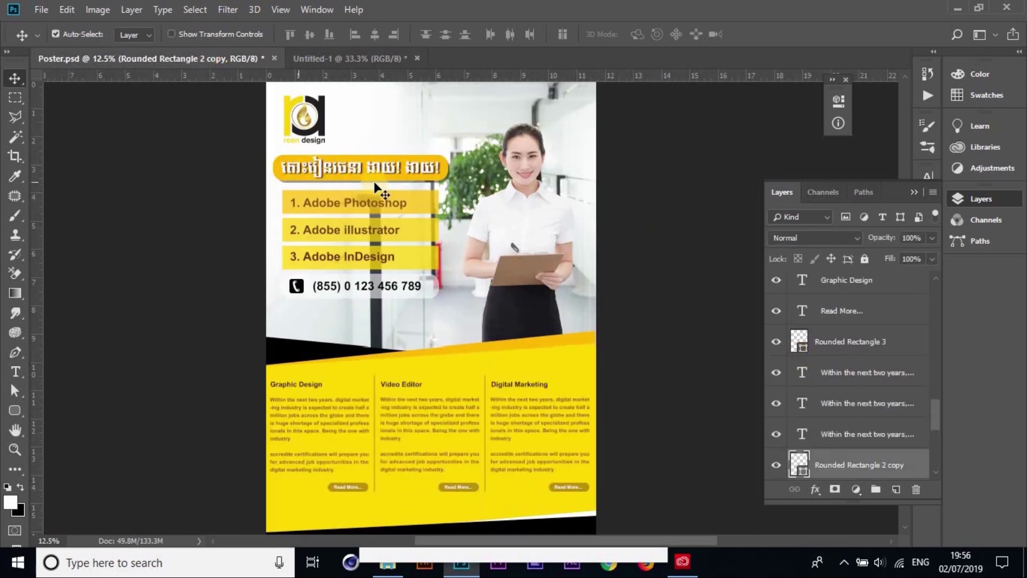
# Compare against the Poster.psd reference, then return to the Untitled-1 poster's shape tools
pyautogui.click(341, 58)
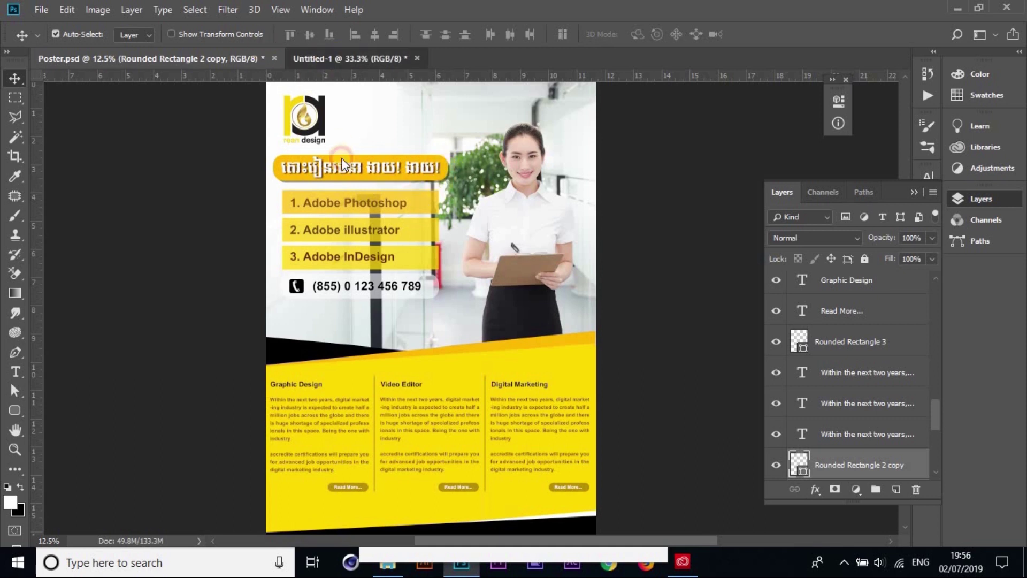
pyautogui.click(202, 59)
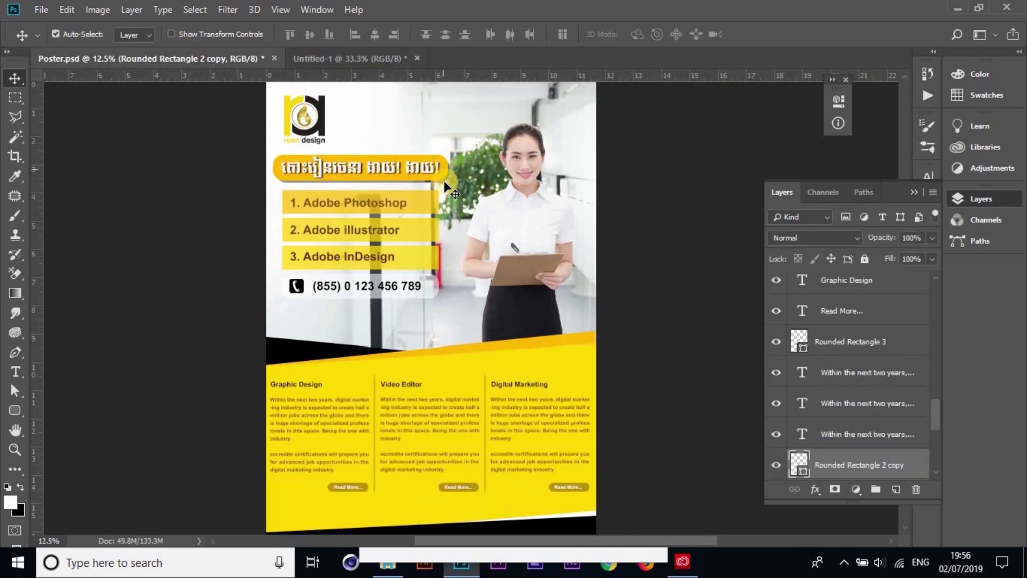
pyautogui.click(316, 56)
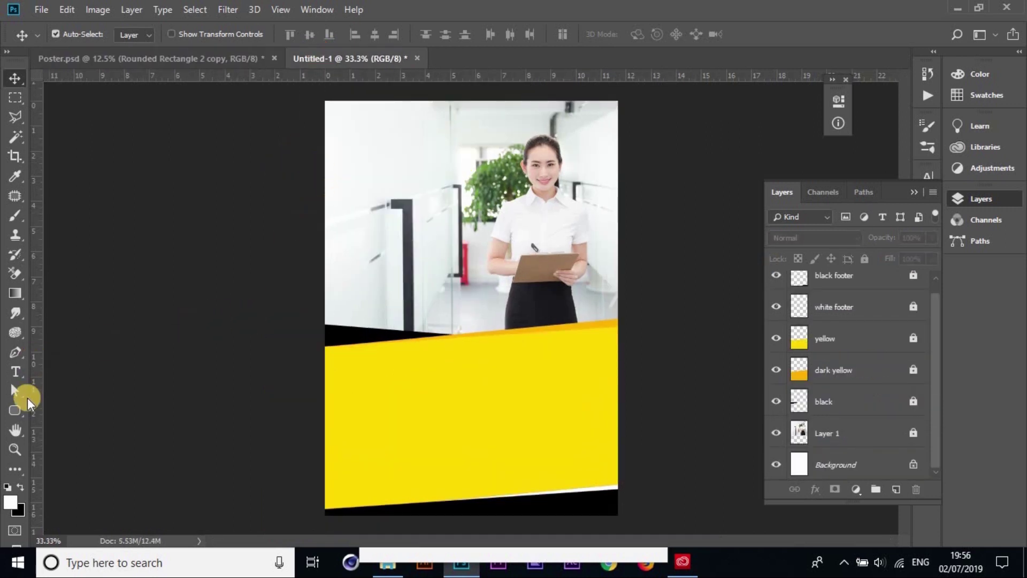
pyautogui.moveTo(21, 415); pyautogui.dragTo(49, 412)
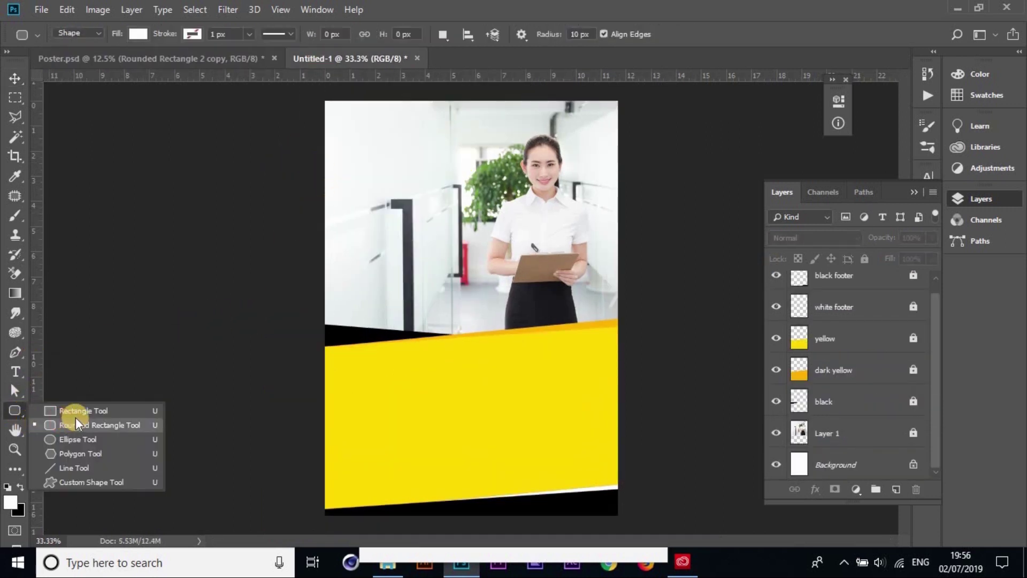
# Draw a white 556 × 112 px rounded rectangle with 10 px corners on the photo's upper left
pyautogui.click(50, 411)
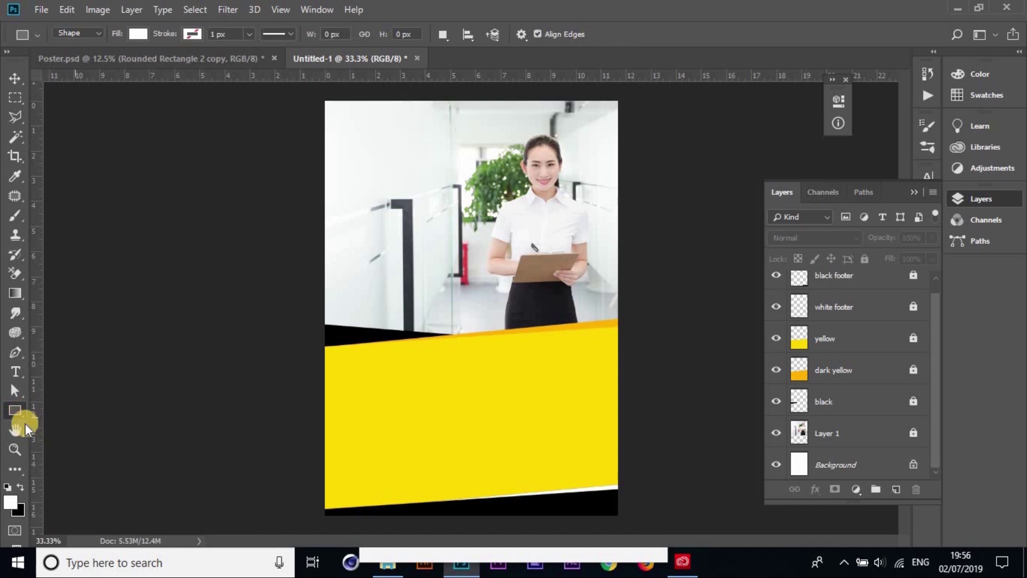
pyautogui.moveTo(24, 412)
pyautogui.mouseDown()
pyautogui.moveTo(64, 438)
pyautogui.moveTo(120, 431)
pyautogui.mouseUp()
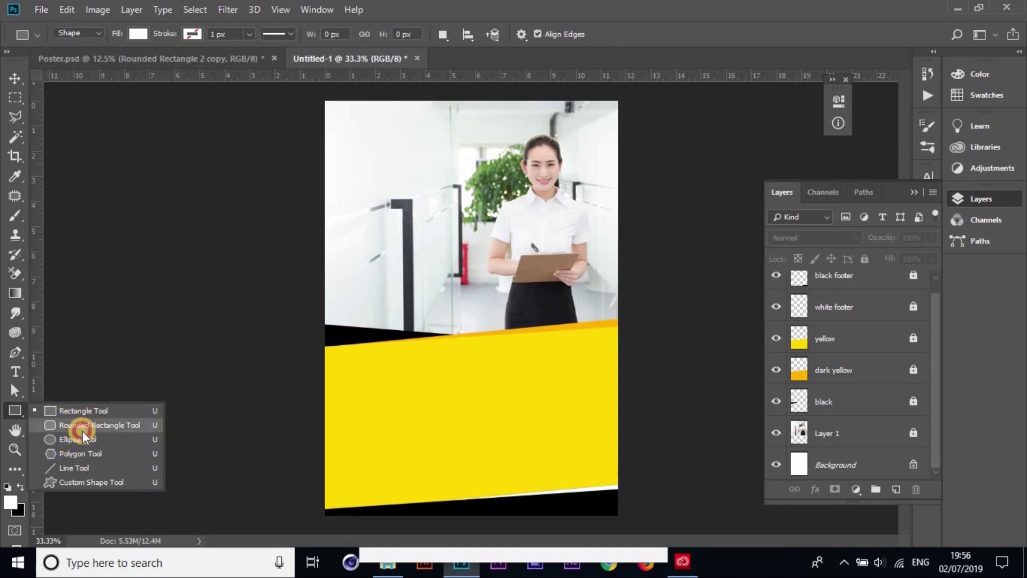
pyautogui.click(121, 430)
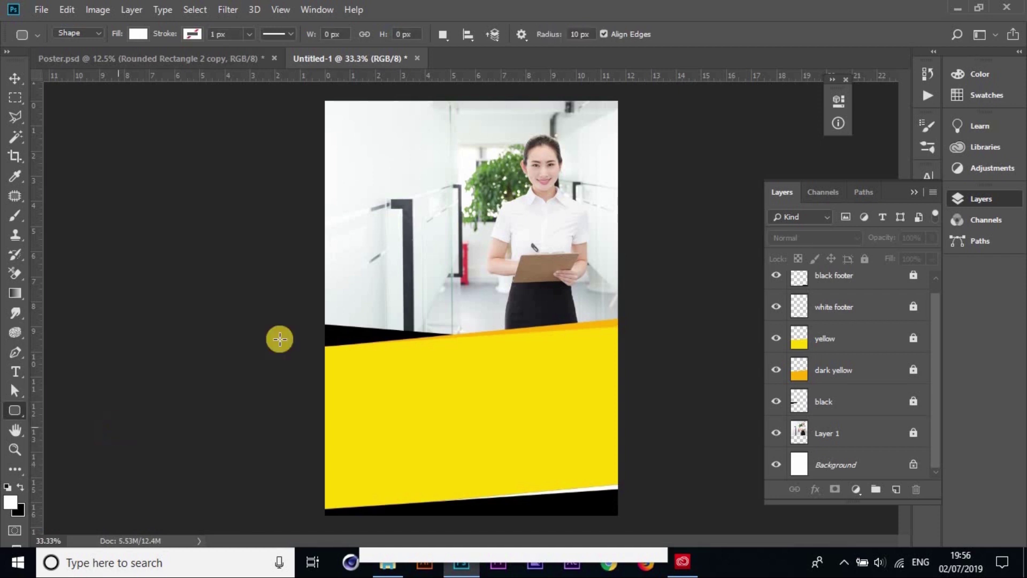
pyautogui.moveTo(344, 153); pyautogui.dragTo(480, 167)
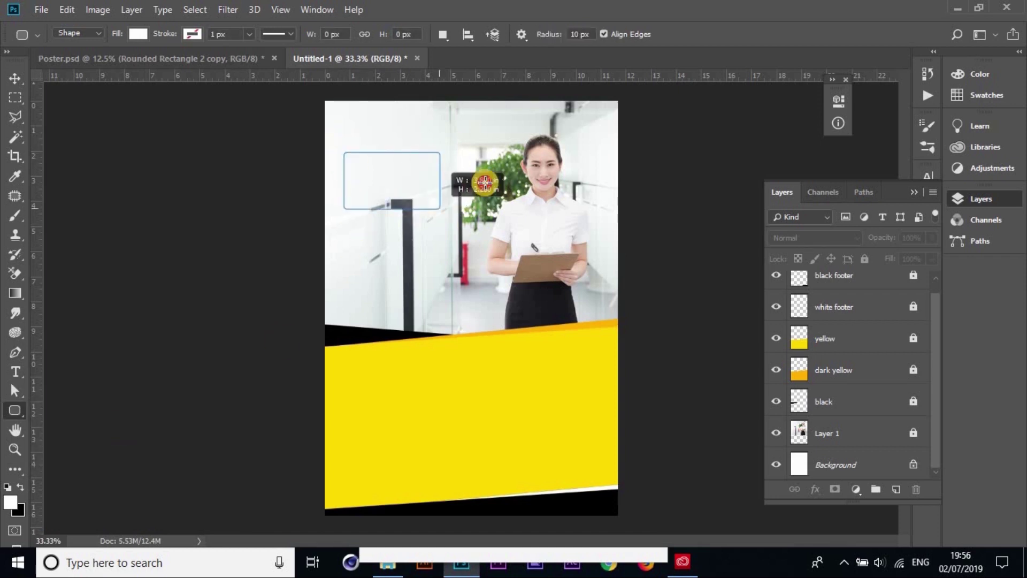
pyautogui.moveTo(422, 174)
pyautogui.mouseDown()
pyautogui.moveTo(498, 185)
pyautogui.moveTo(483, 180)
pyautogui.mouseUp()
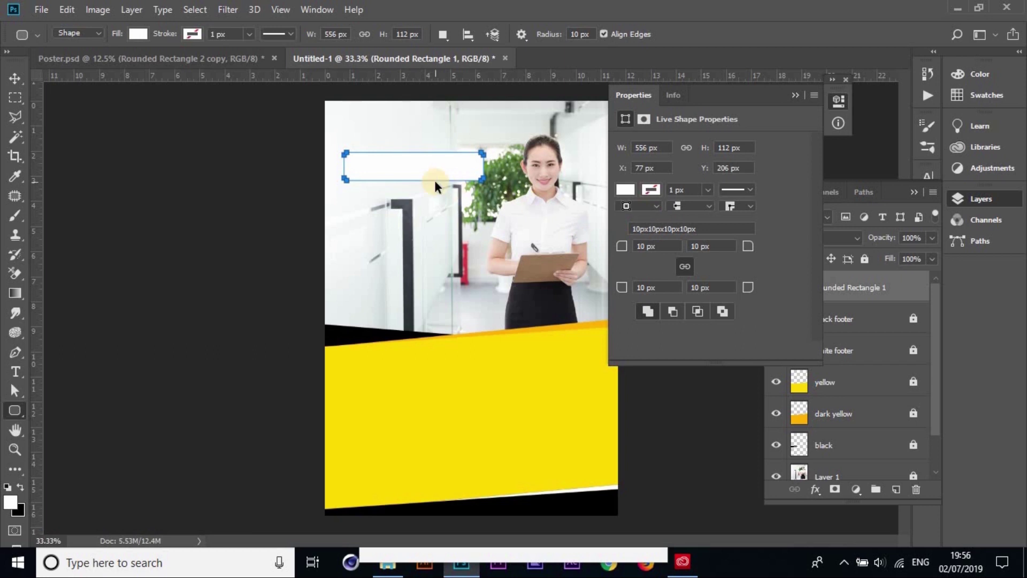
# At 66.7% zoom, set uneven corner radii of about 25 and 86 px, then move the shape higher
pyautogui.hotkey('ctrl', '+')
pyautogui.hotkey('ctrl', '+')
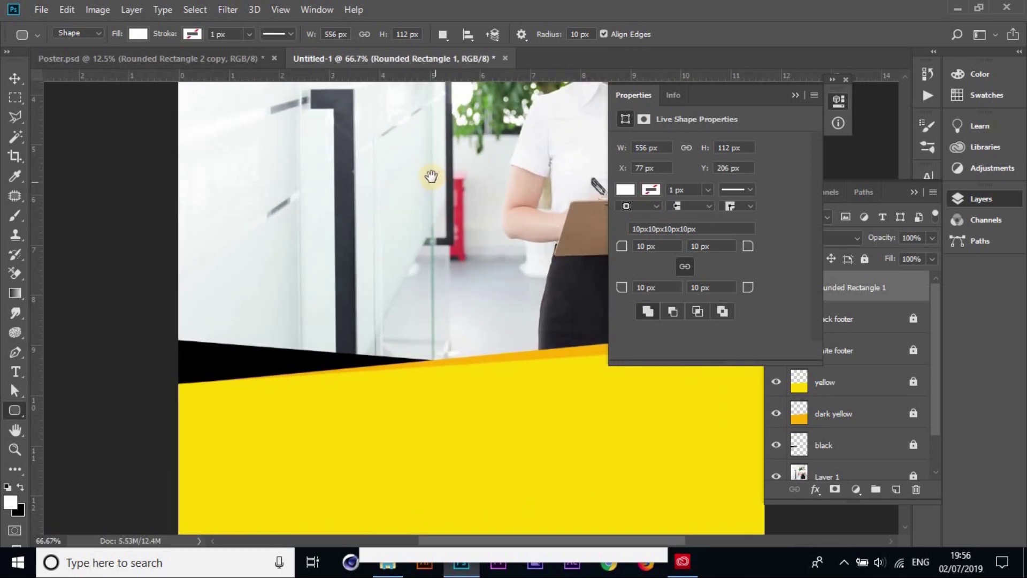
pyautogui.moveTo(430, 176)
pyautogui.mouseDown()
pyautogui.moveTo(380, 459)
pyautogui.moveTo(385, 385)
pyautogui.moveTo(410, 378)
pyautogui.mouseUp()
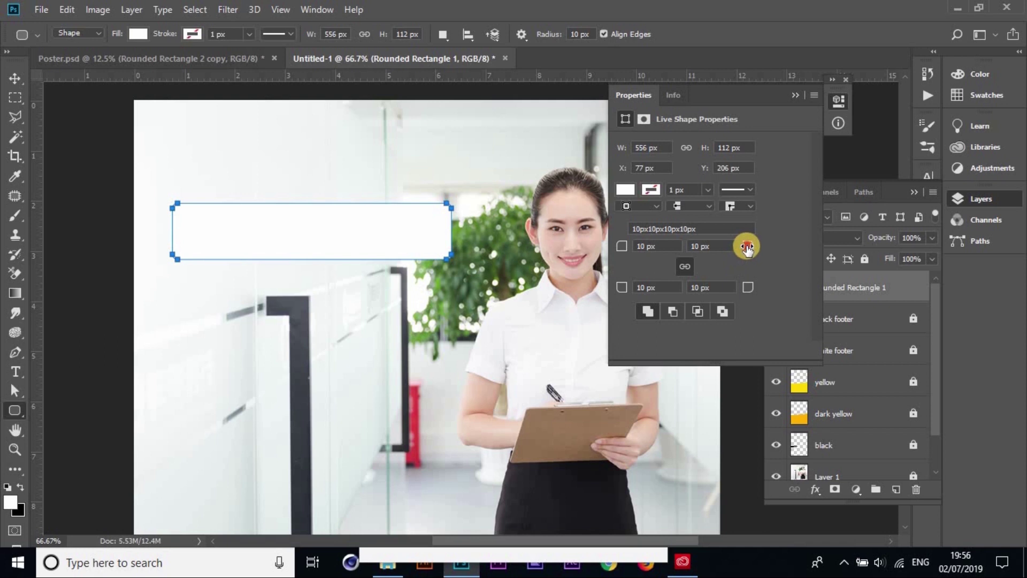
pyautogui.moveTo(746, 247)
pyautogui.mouseDown()
pyautogui.moveTo(681, 259)
pyautogui.moveTo(739, 248)
pyautogui.moveTo(703, 242)
pyautogui.moveTo(689, 281)
pyautogui.mouseUp()
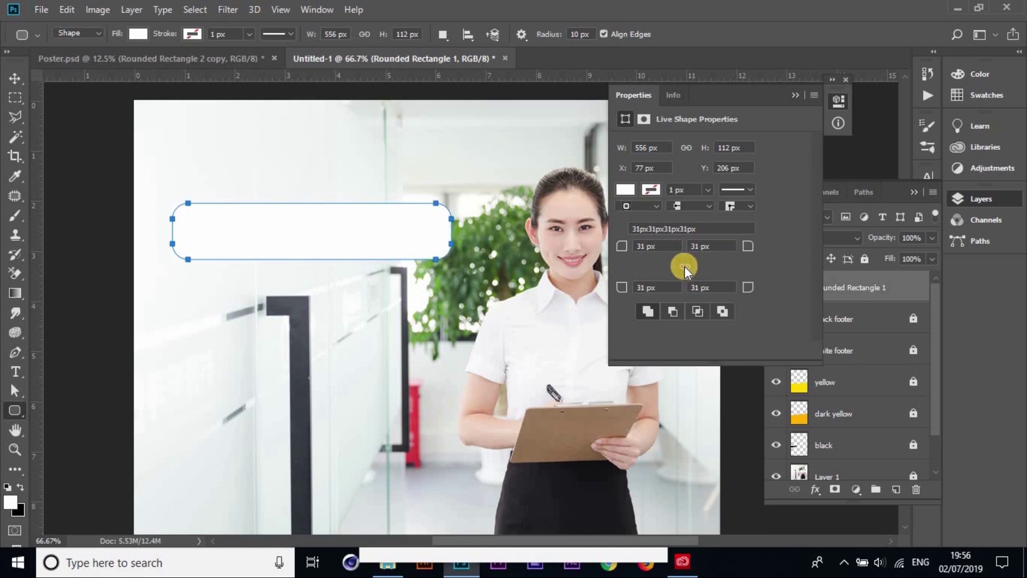
pyautogui.click(685, 267)
pyautogui.moveTo(747, 247); pyautogui.dragTo(802, 243)
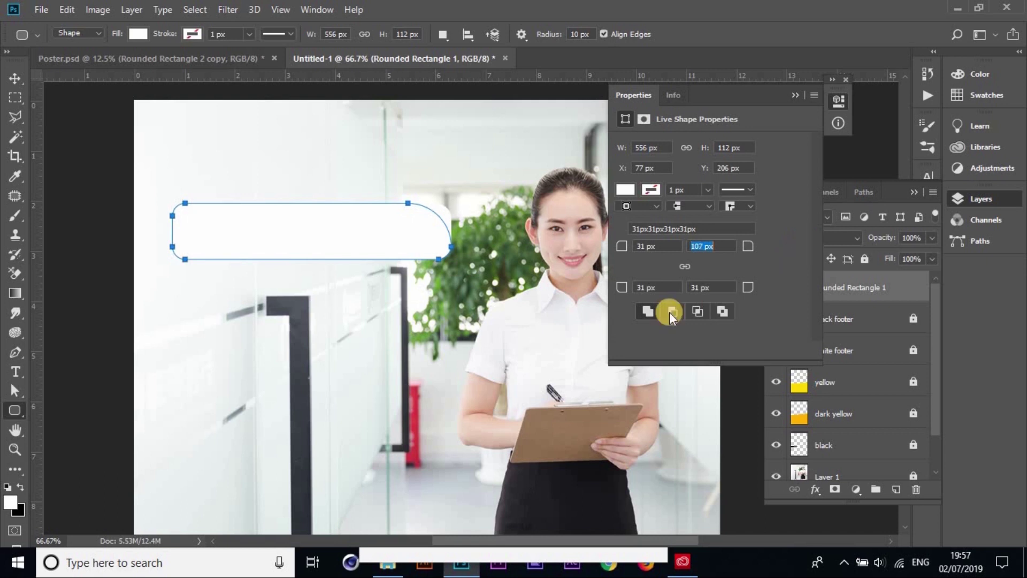
pyautogui.moveTo(624, 292); pyautogui.dragTo(665, 278)
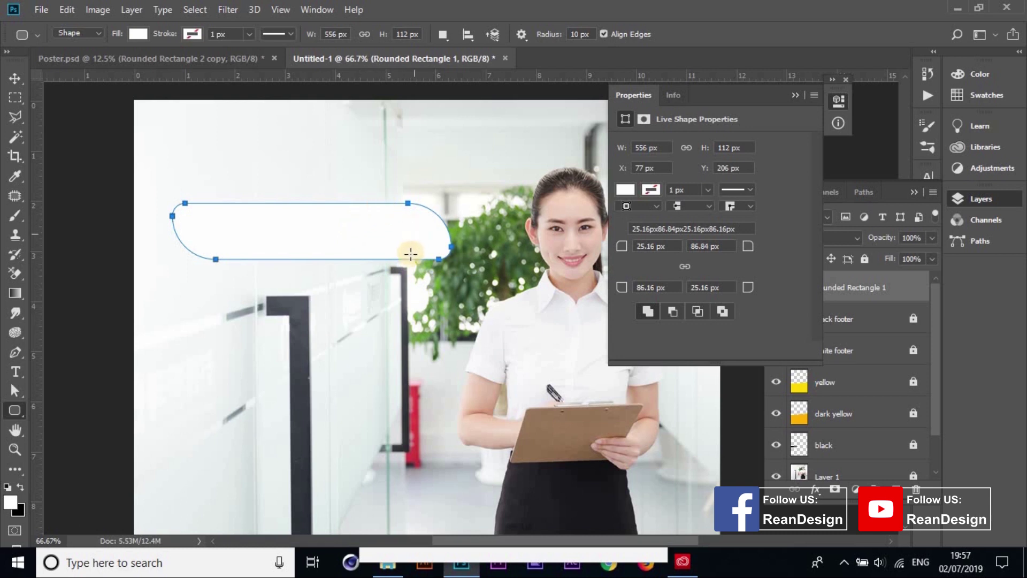
pyautogui.click(10, 79)
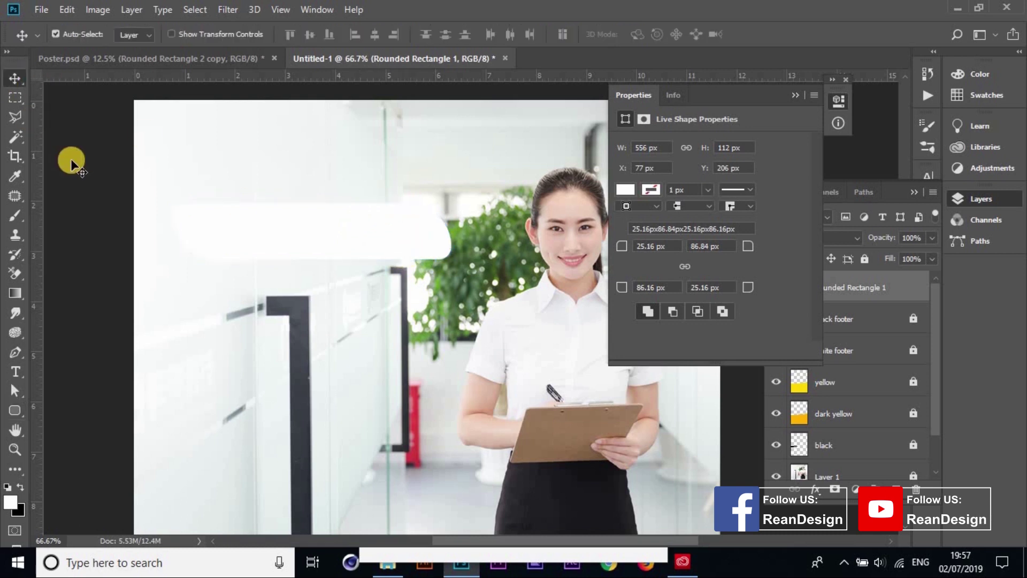
pyautogui.moveTo(275, 220); pyautogui.dragTo(306, 155)
# Undo the shape's move, fill it grey, and undo a second trial move
pyautogui.click(287, 214)
pyautogui.hotkey('ctrl', 'z')
pyautogui.click(623, 189)
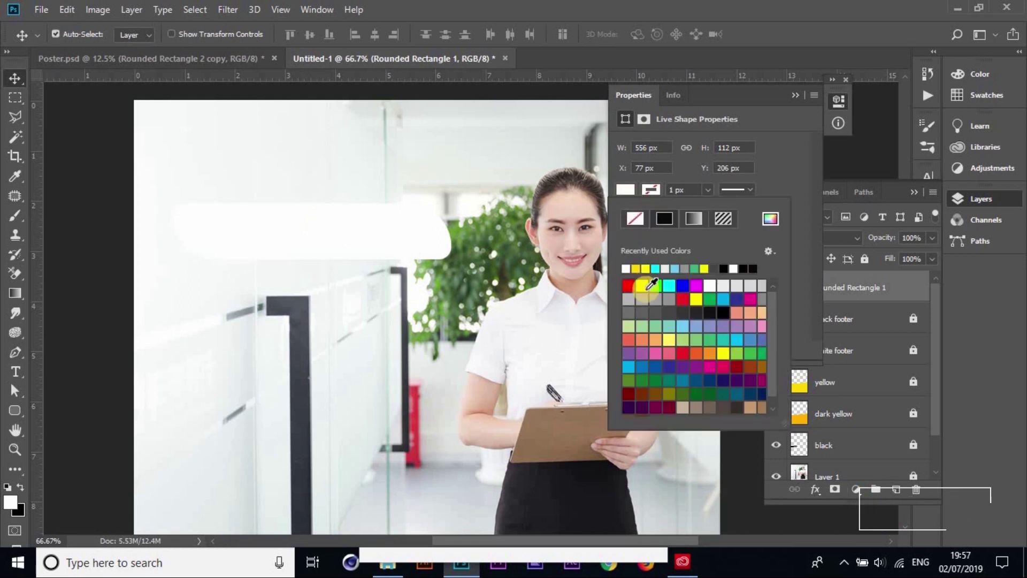
pyautogui.click(642, 298)
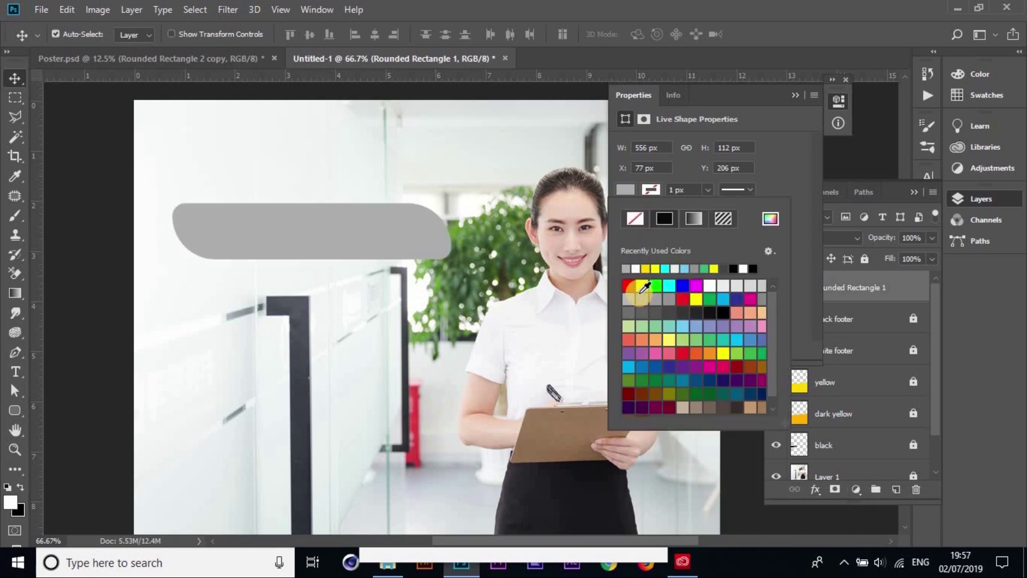
pyautogui.click(795, 95)
pyautogui.click(393, 237)
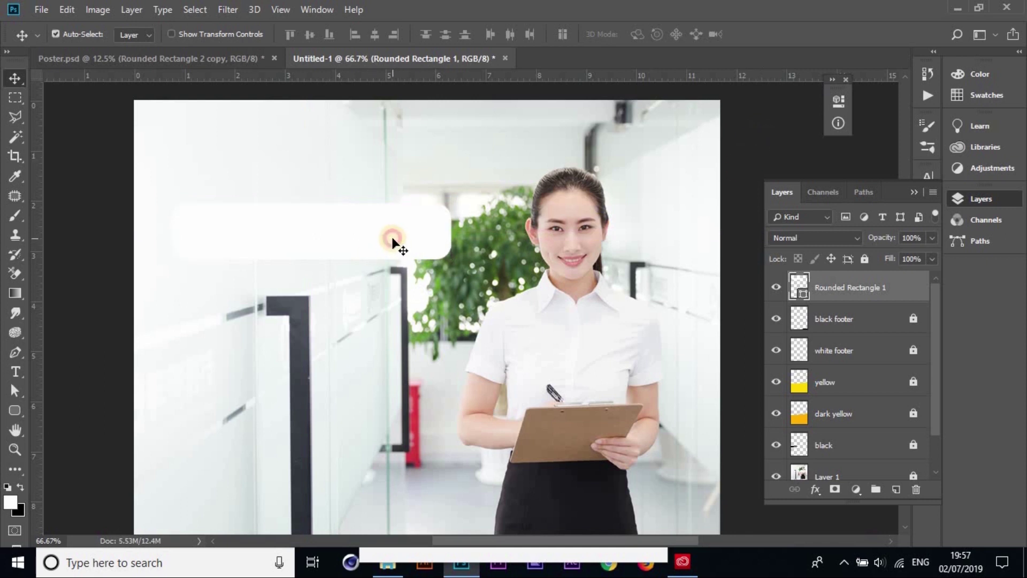
pyautogui.moveTo(432, 235); pyautogui.dragTo(458, 290)
pyautogui.hotkey('ctrl', 'z')
# Try a dark red fill, cancel it, and delete the Rounded Rectangle 1 layer
pyautogui.click(18, 408)
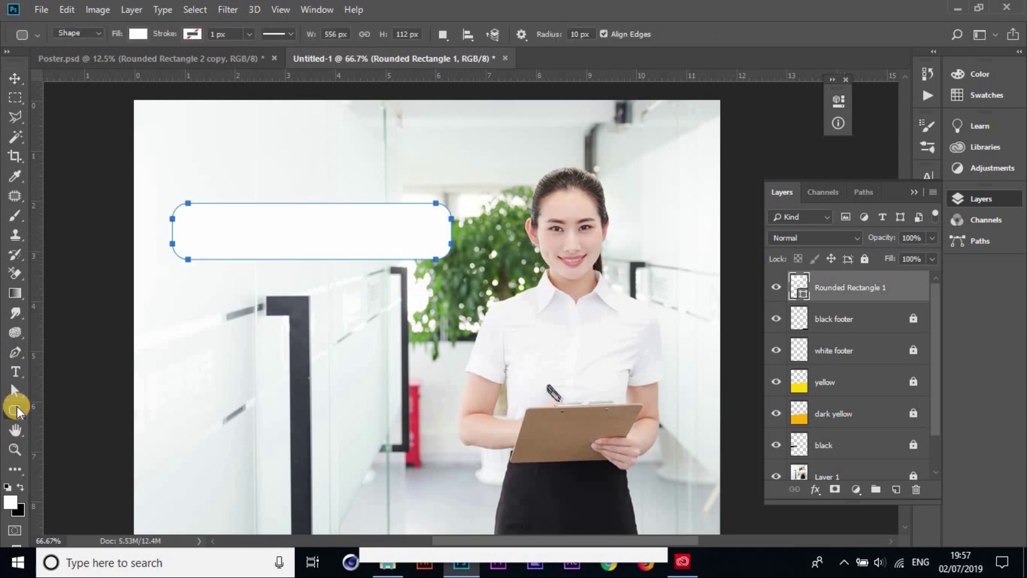
pyautogui.doubleClick(804, 292)
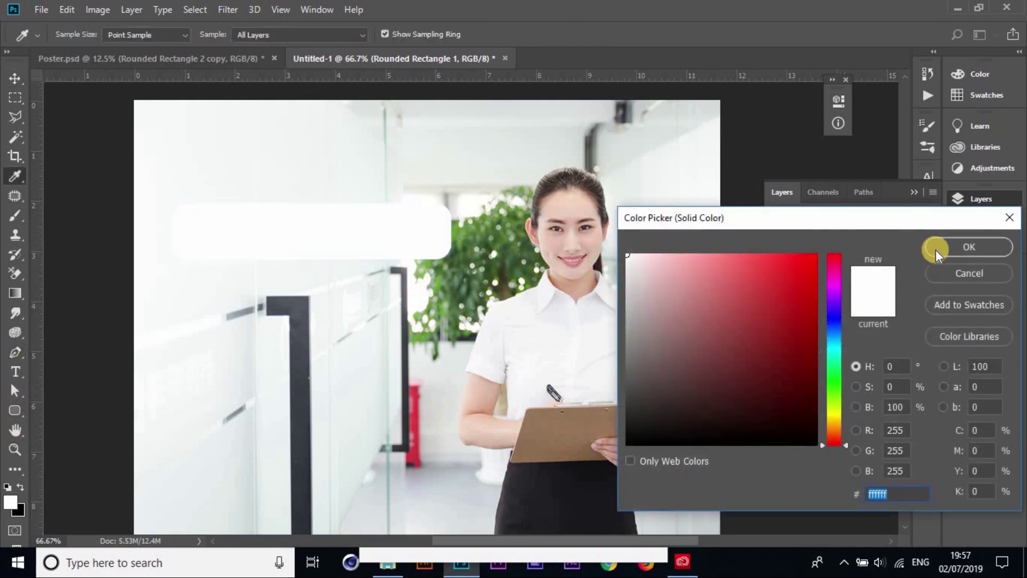
pyautogui.click(760, 300)
pyautogui.click(958, 271)
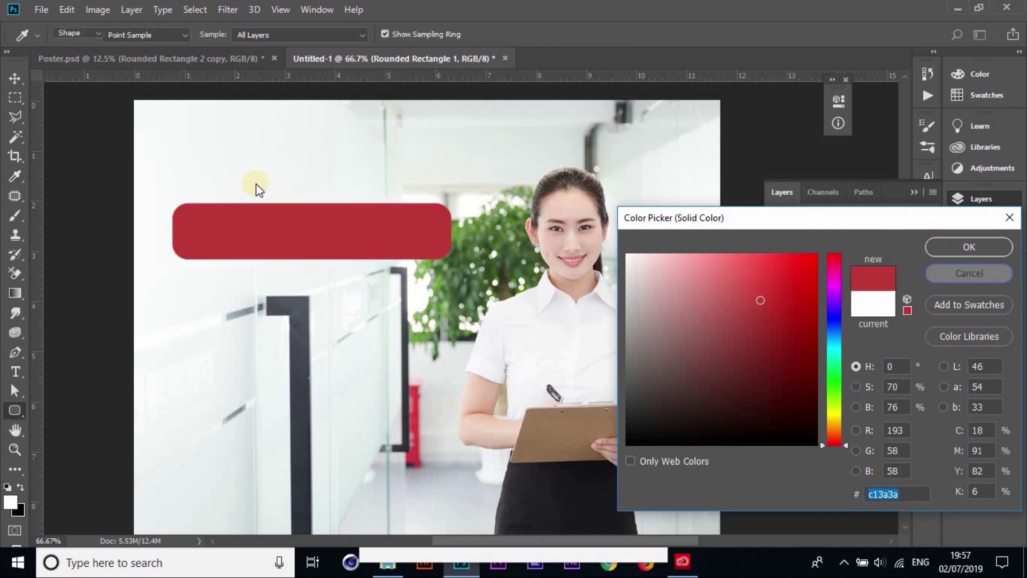
pyautogui.click(13, 82)
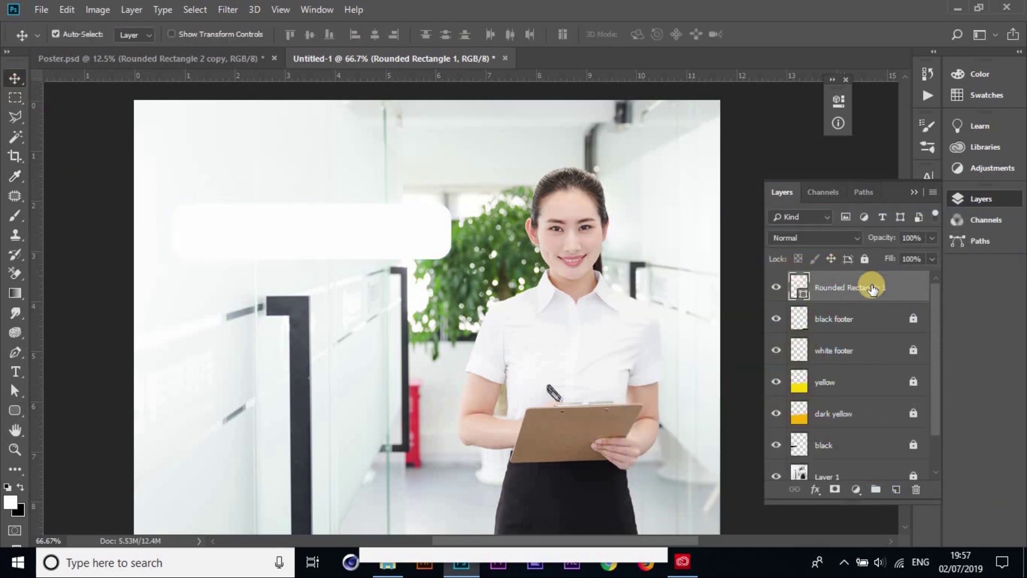
pyautogui.press('Delete')
# Draw a 593 × 102 px rounded rectangle and link its corners at 51 px into a pill
pyautogui.click(15, 411)
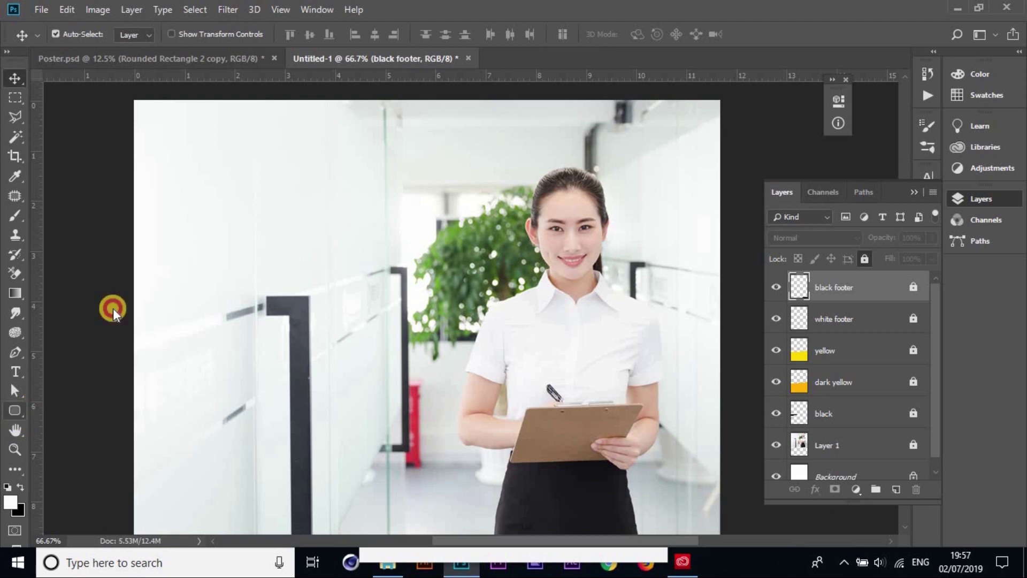
pyautogui.moveTo(165, 191); pyautogui.dragTo(220, 211)
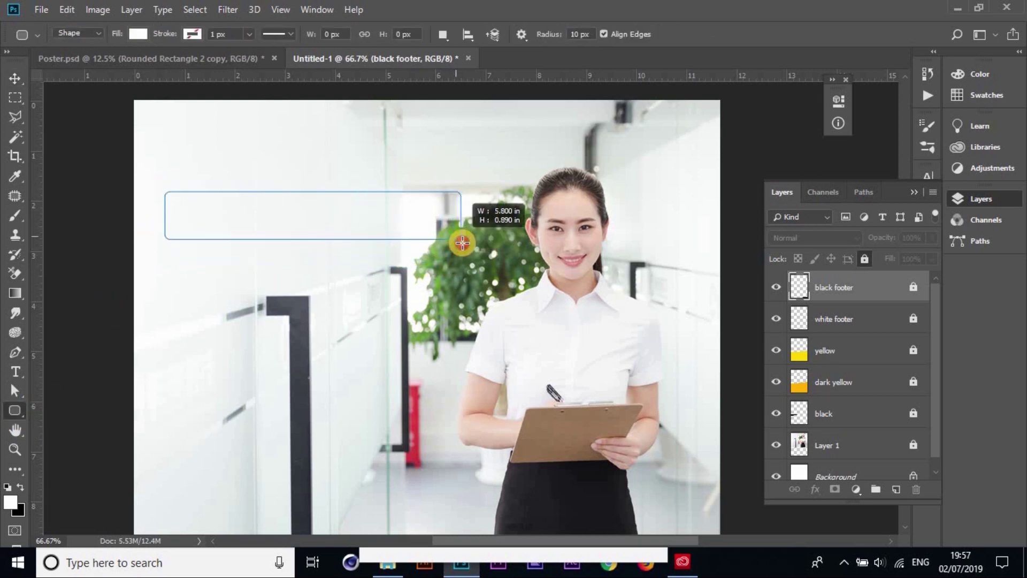
pyautogui.moveTo(405, 258); pyautogui.dragTo(461, 242)
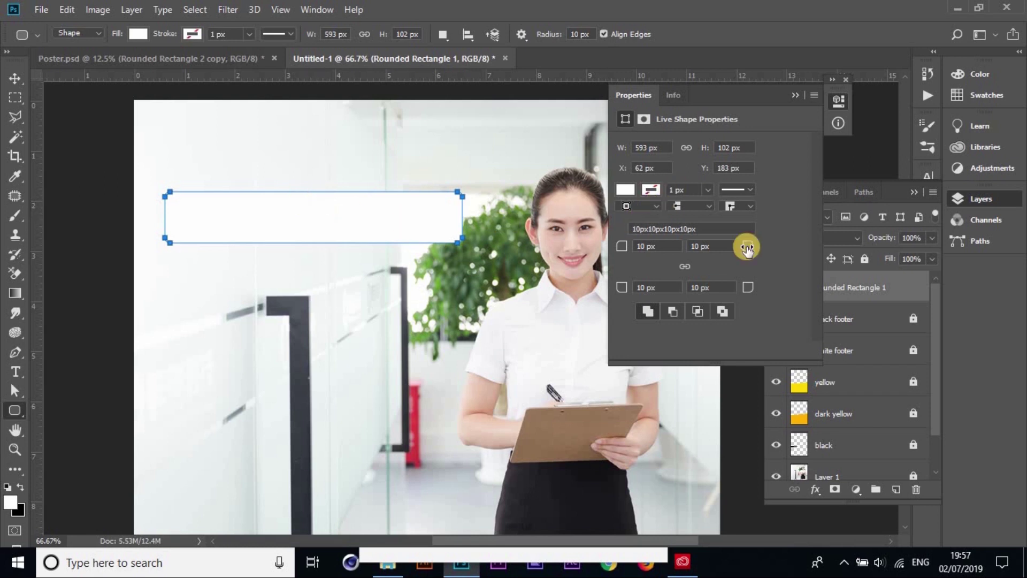
pyautogui.click(685, 266)
pyautogui.moveTo(764, 244); pyautogui.dragTo(821, 236)
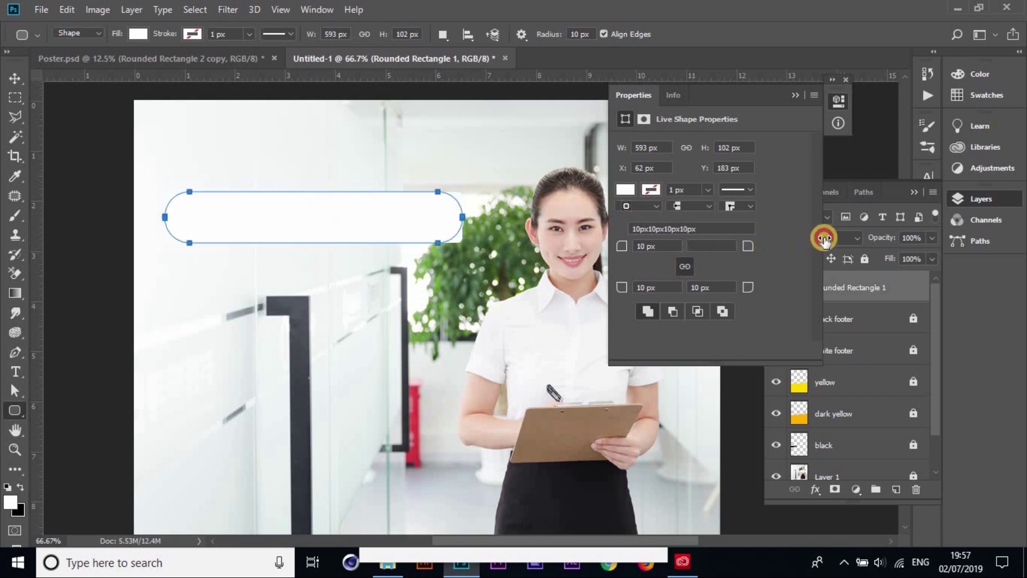
pyautogui.click(838, 99)
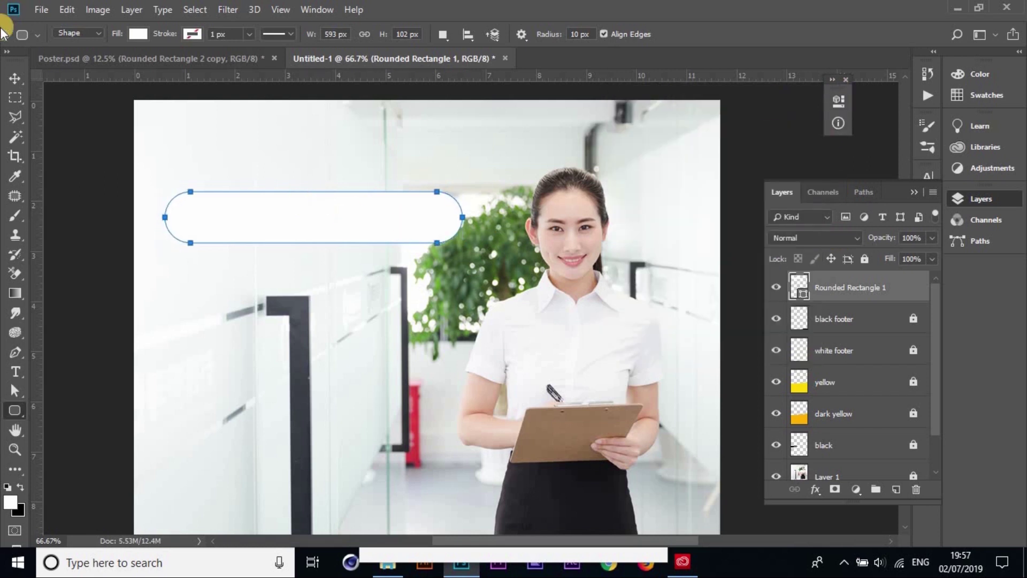
# Shift the pill slightly right and down and fill it orange f09d26
pyautogui.click(16, 79)
pyautogui.moveTo(302, 199); pyautogui.dragTo(318, 207)
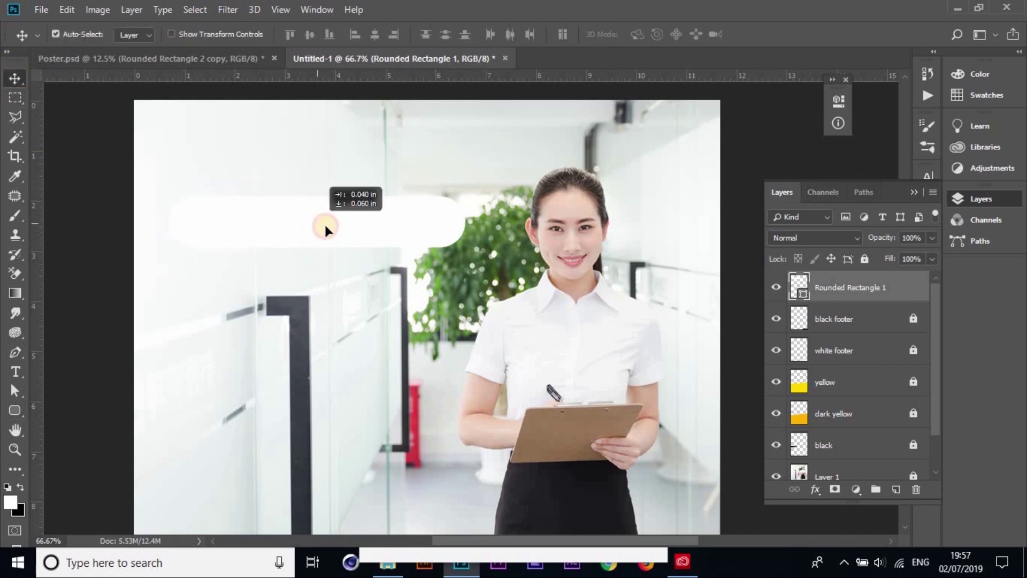
pyautogui.doubleClick(799, 297)
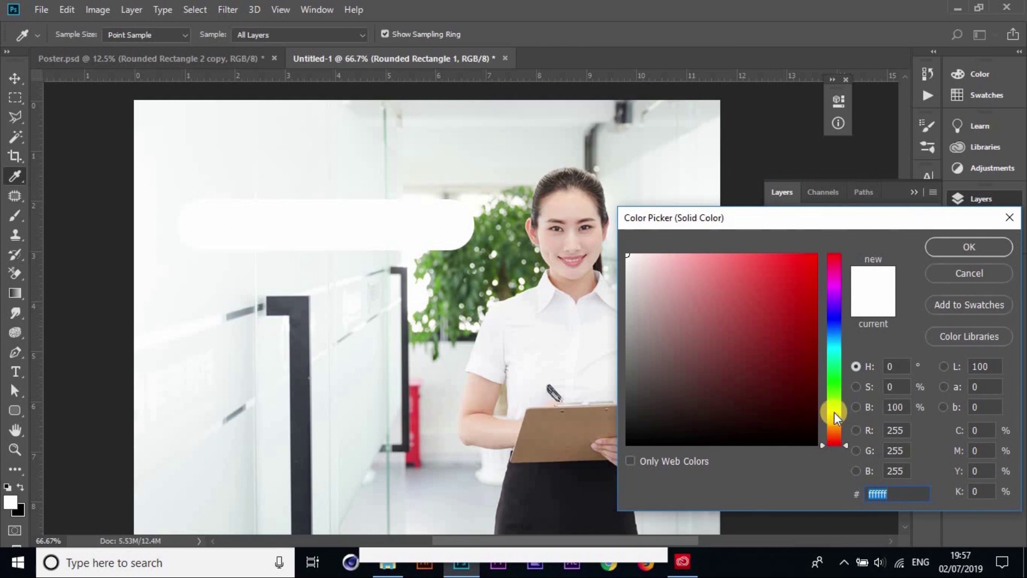
pyautogui.click(833, 412)
pyautogui.moveTo(745, 344); pyautogui.dragTo(788, 265)
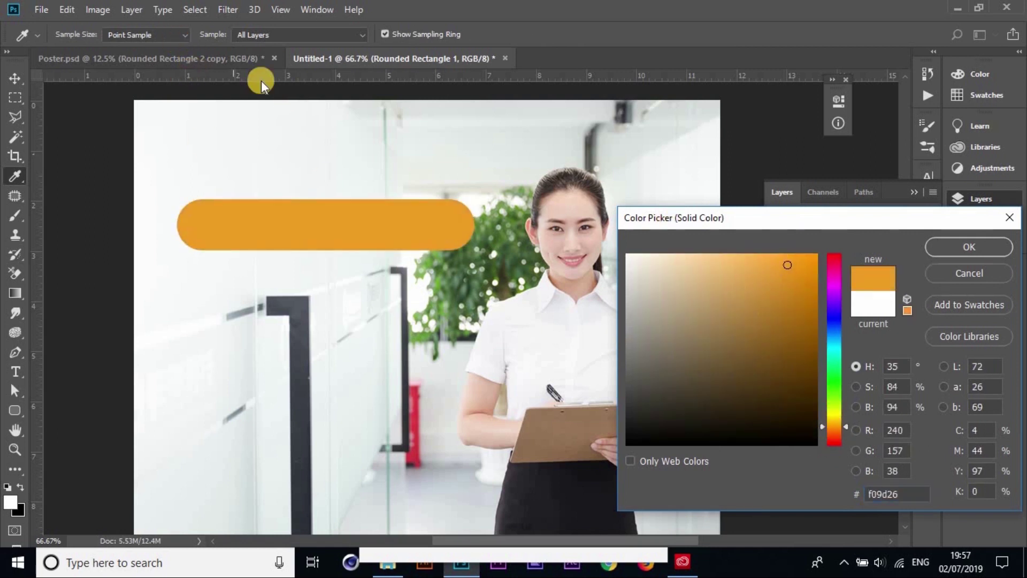
pyautogui.moveTo(810, 214); pyautogui.dragTo(563, 183)
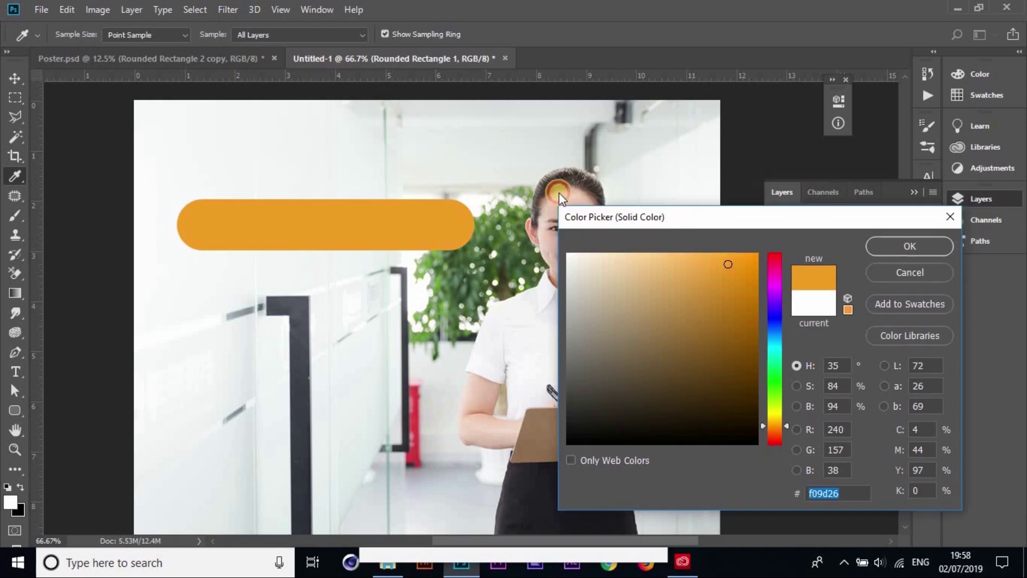
pyautogui.press('Return')
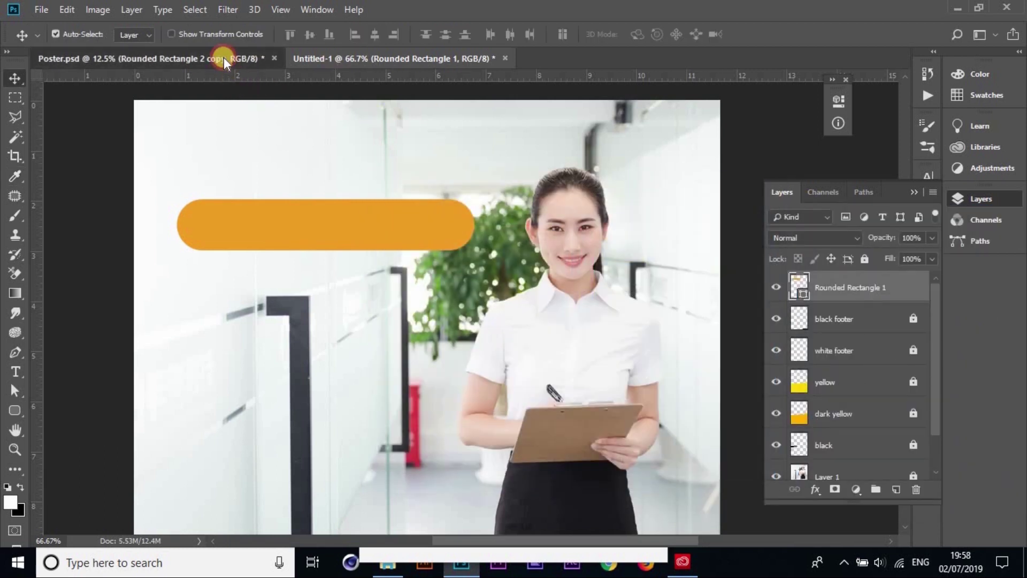
# Check Poster.psd for its stripe colour and return to Untitled-1's shape layer
pyautogui.click(223, 58)
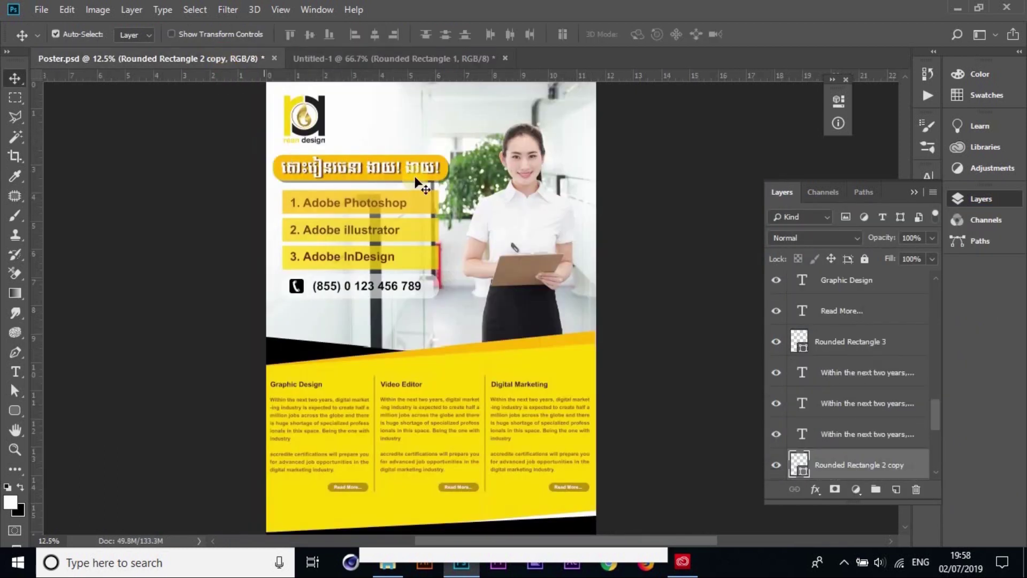
pyautogui.click(347, 58)
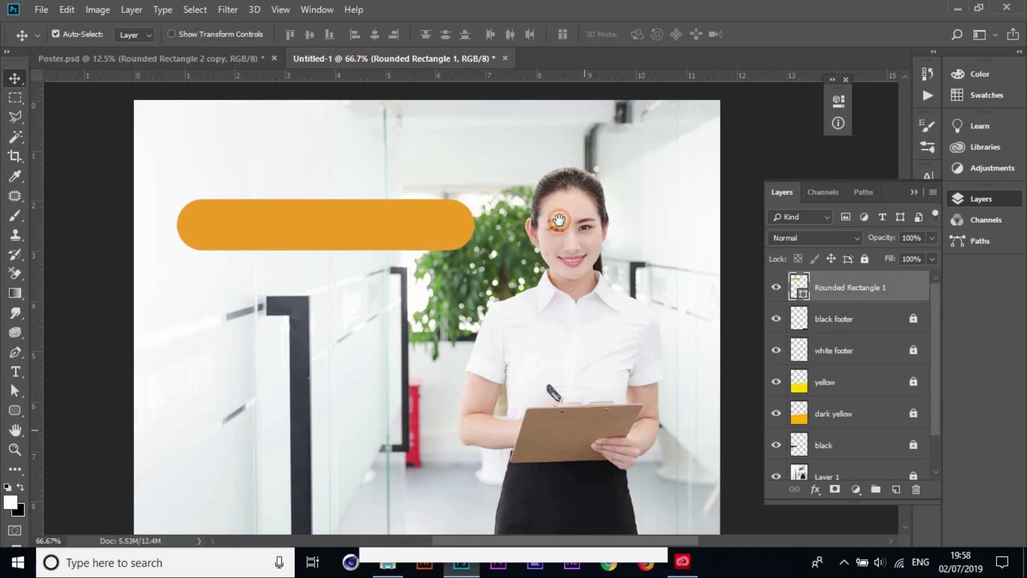
pyautogui.scroll(-3, 572, 360)
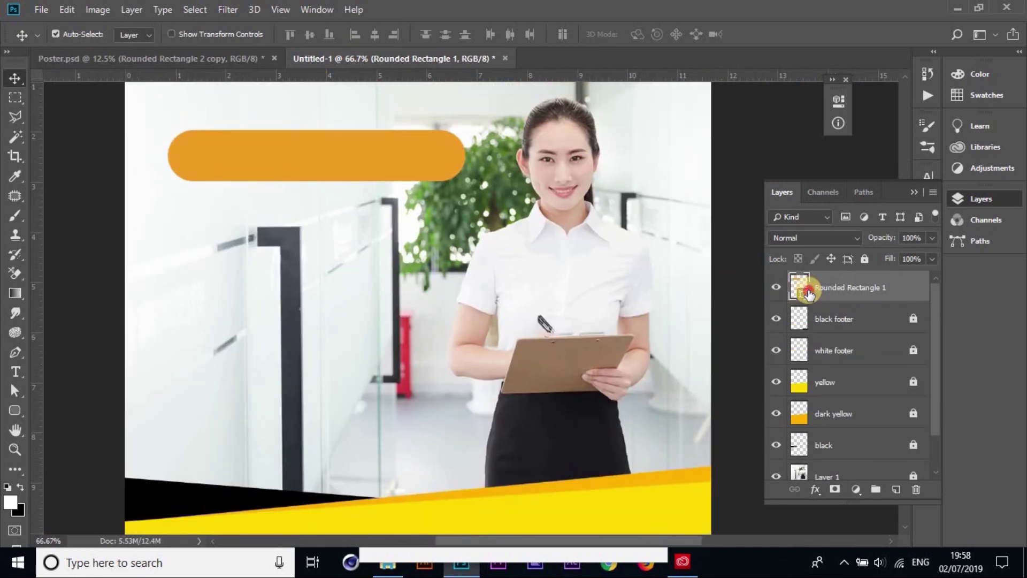
pyautogui.doubleClick(804, 292)
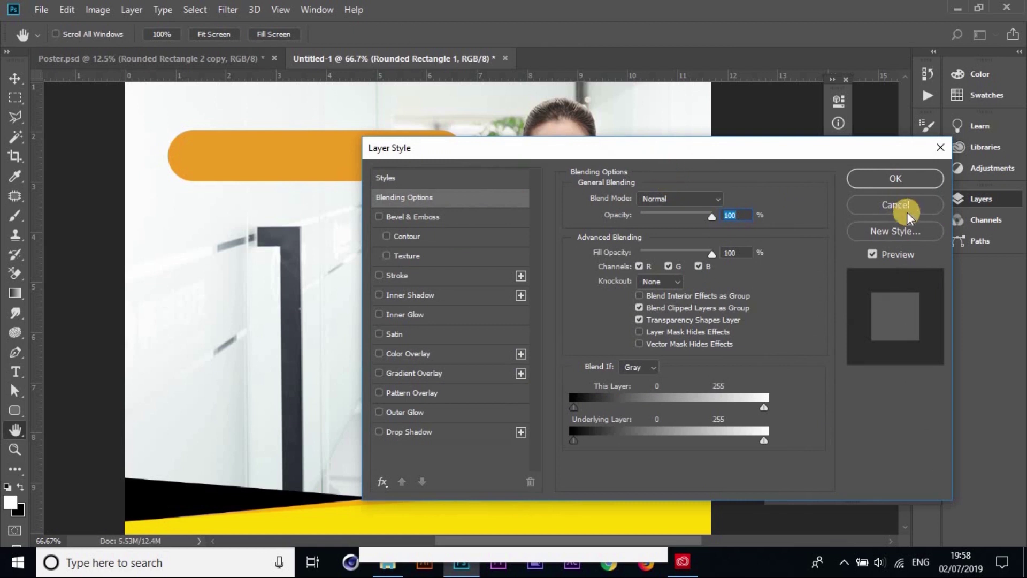
pyautogui.click(903, 211)
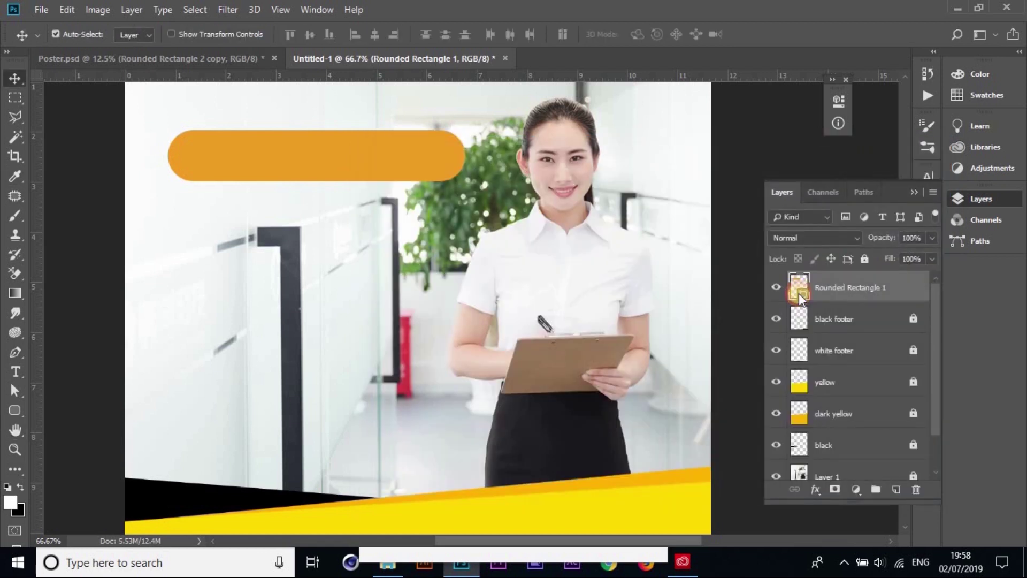
# Eyedrop the footer stripe's yellow ffb301 as the pill's fill and nudge the pill lower
pyautogui.doubleClick(799, 293)
pyautogui.moveTo(702, 187); pyautogui.dragTo(868, 113)
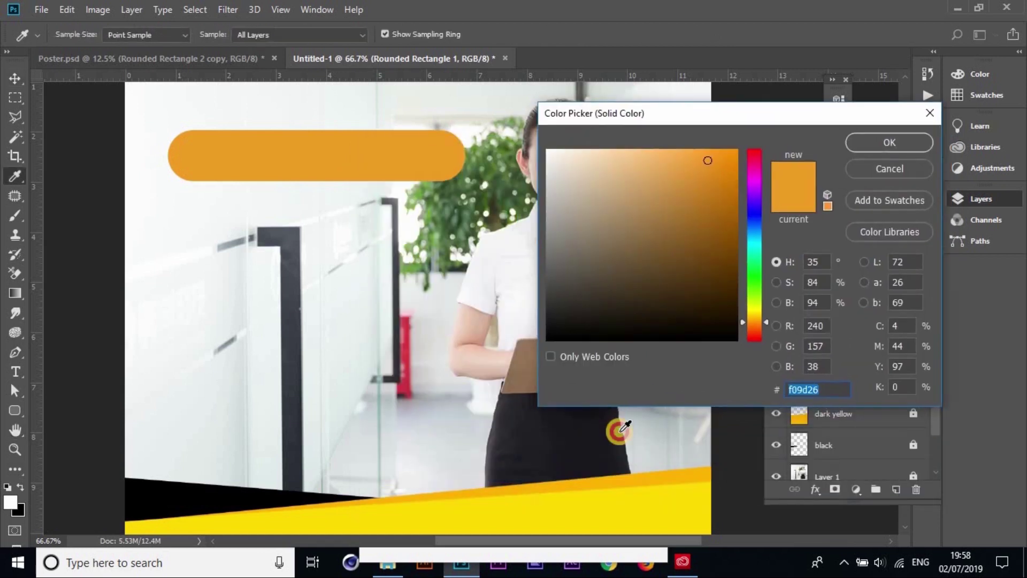
pyautogui.click(674, 480)
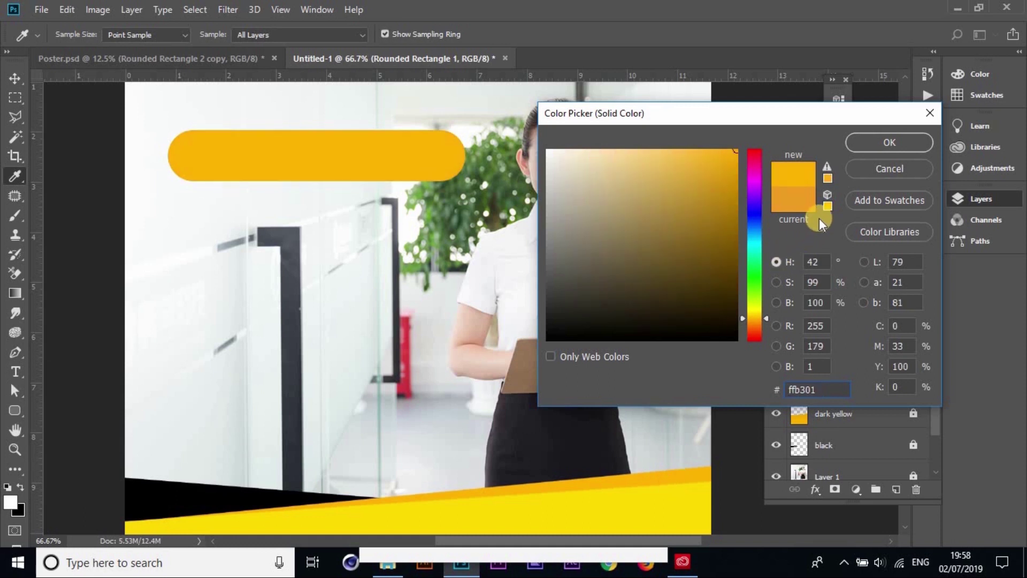
pyautogui.click(888, 142)
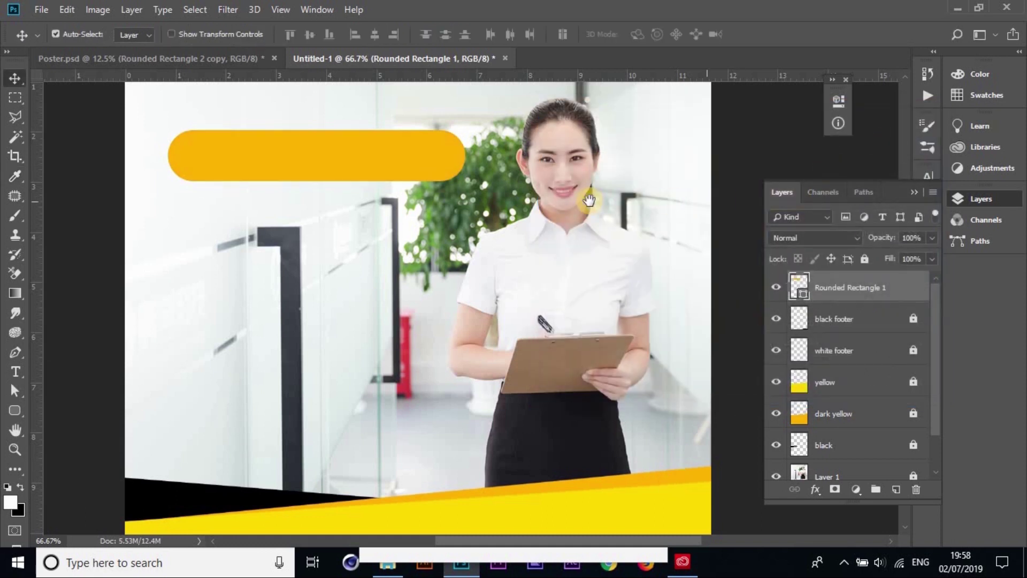
pyautogui.moveTo(590, 209); pyautogui.dragTo(608, 282)
pyautogui.moveTo(371, 247); pyautogui.dragTo(370, 252)
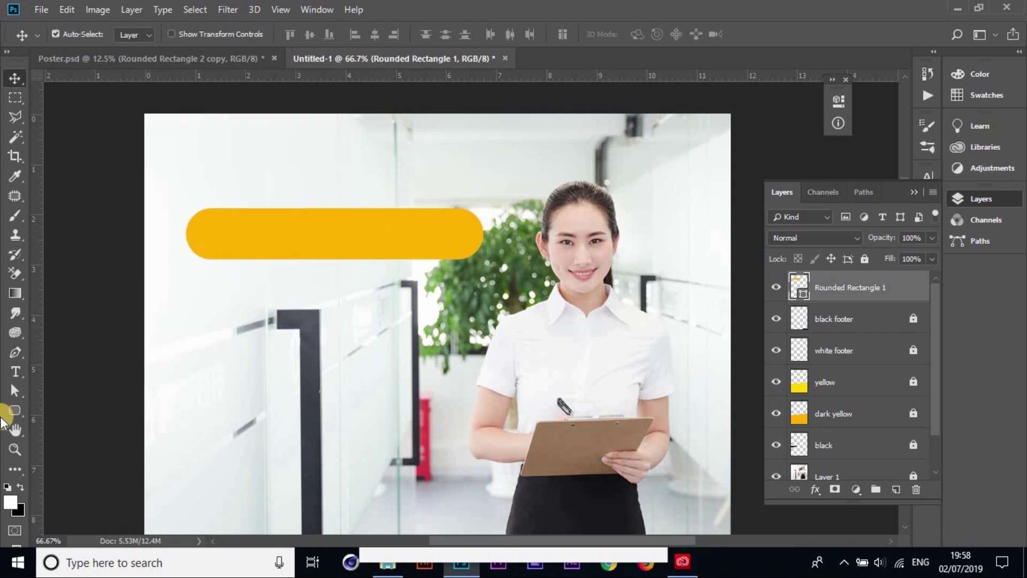
# Choose the Custom Shape Tool and scroll through the Shape picker library
pyautogui.moveTo(20, 412)
pyautogui.mouseDown()
pyautogui.moveTo(78, 410)
pyautogui.moveTo(97, 483)
pyautogui.mouseUp()
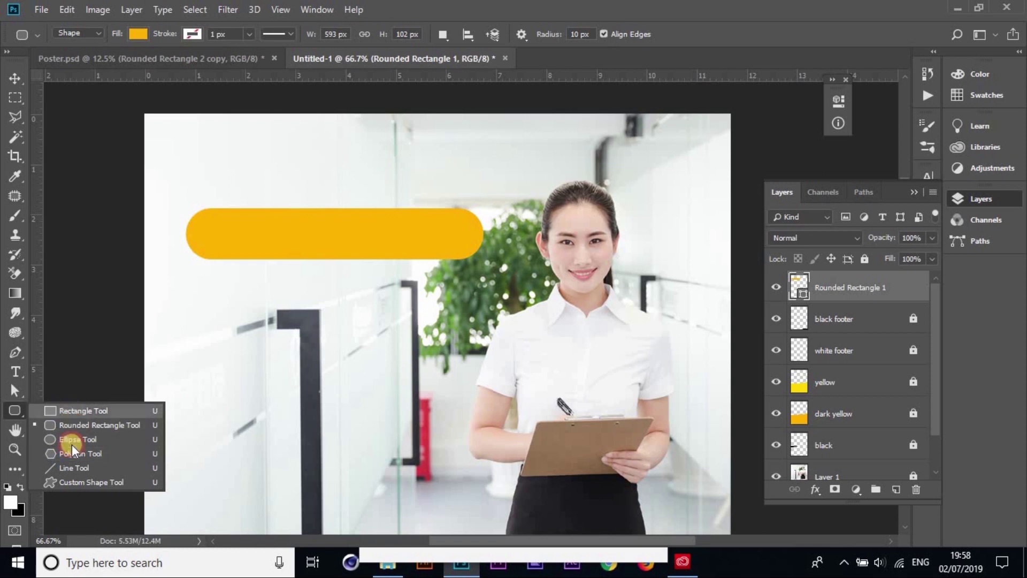
pyautogui.click(76, 482)
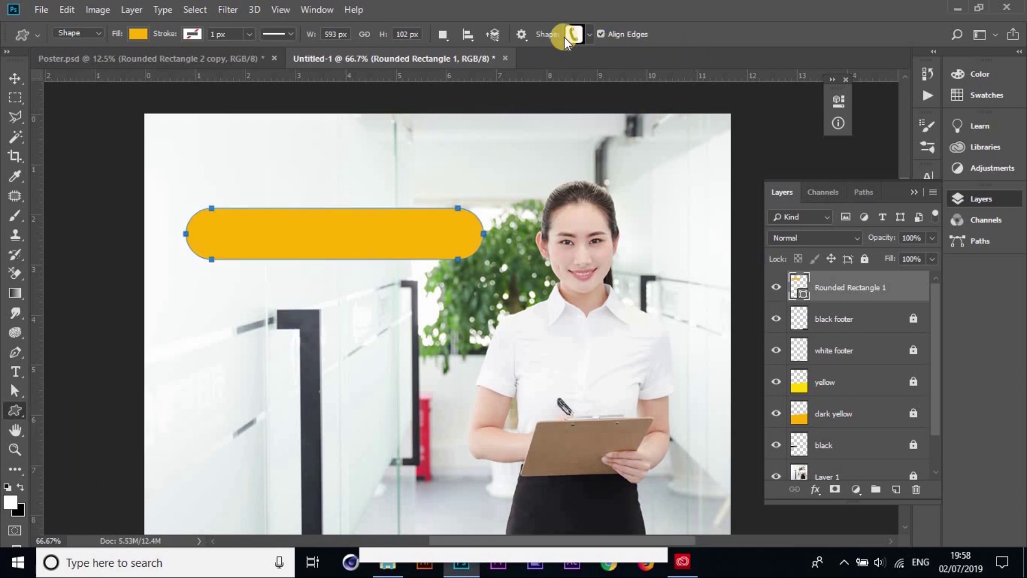
pyautogui.click(590, 34)
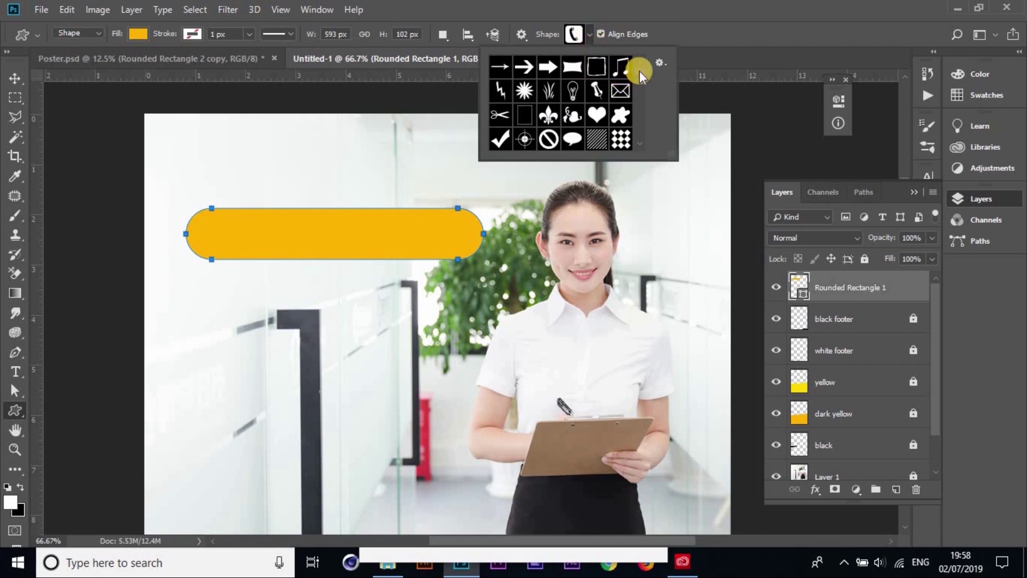
pyautogui.moveTo(640, 69)
pyautogui.mouseDown()
pyautogui.moveTo(638, 110)
pyautogui.moveTo(644, 59)
pyautogui.mouseUp()
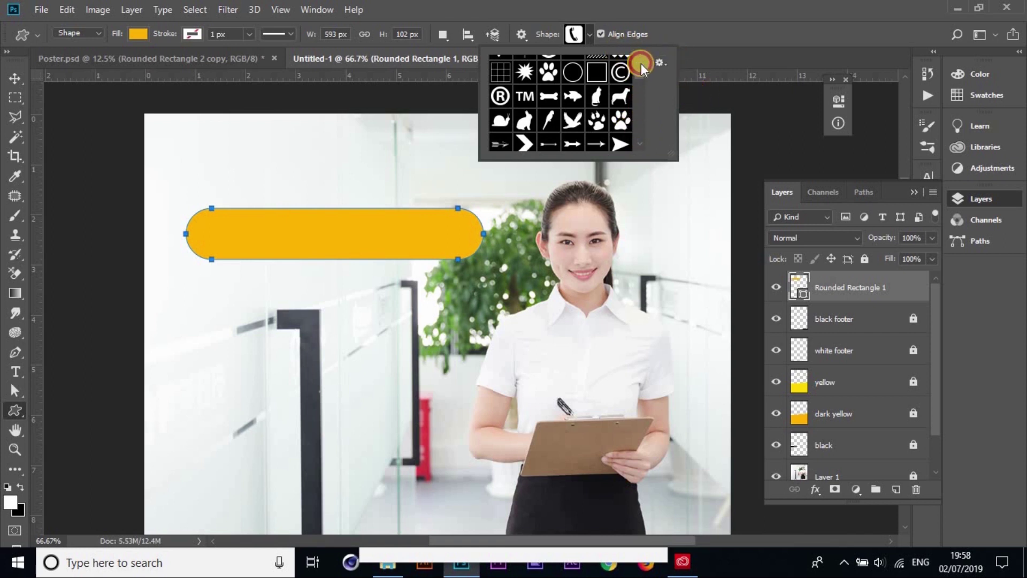
# Choose the All shape set from the Shape picker menu, then cancel so the current shapes stay
pyautogui.scroll(-3, 641, 63)
pyautogui.scroll(-3, 649, 113)
pyautogui.scroll(-3, 647, 138)
pyautogui.moveTo(640, 118); pyautogui.dragTo(646, 59)
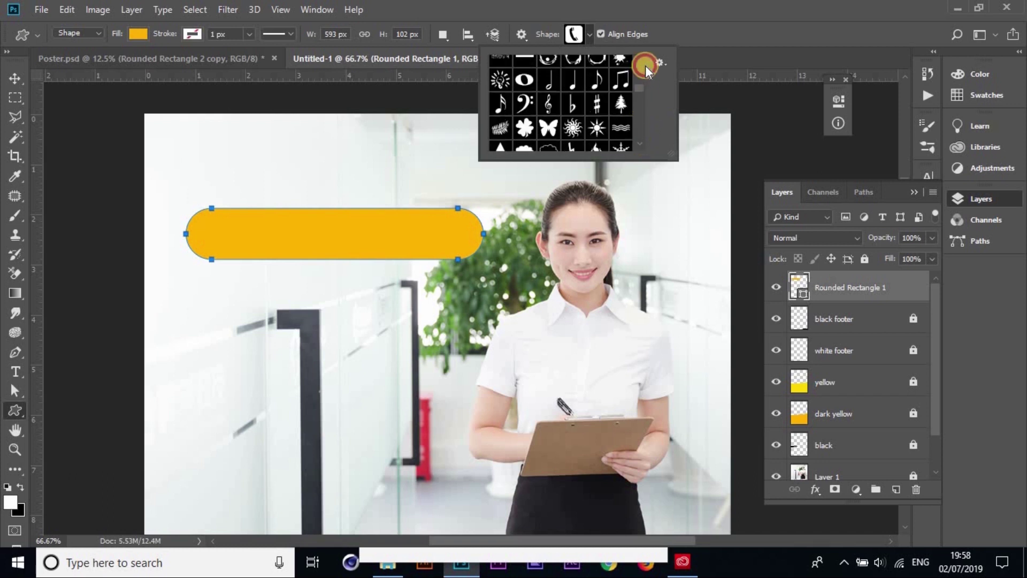
pyautogui.click(667, 66)
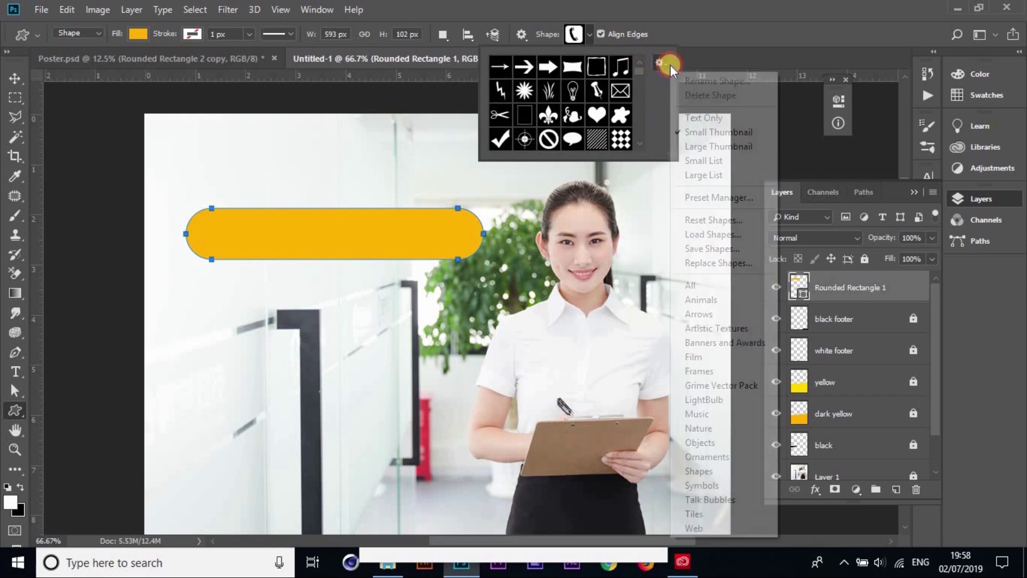
pyautogui.click(694, 284)
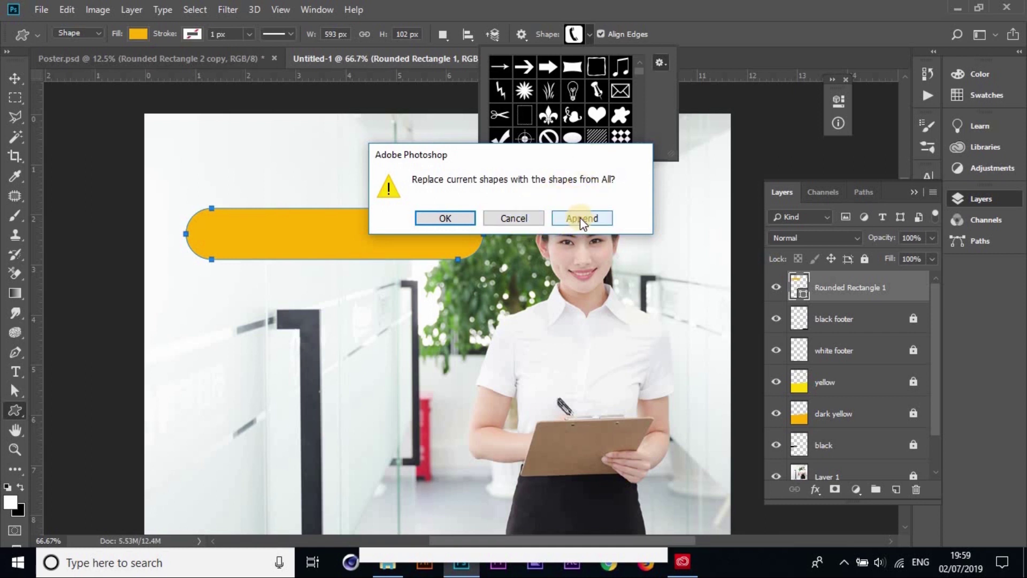
pyautogui.click(508, 222)
# Move the yellow rounded bar down and scale it to about 82%, checking Poster.psd
pyautogui.click(15, 78)
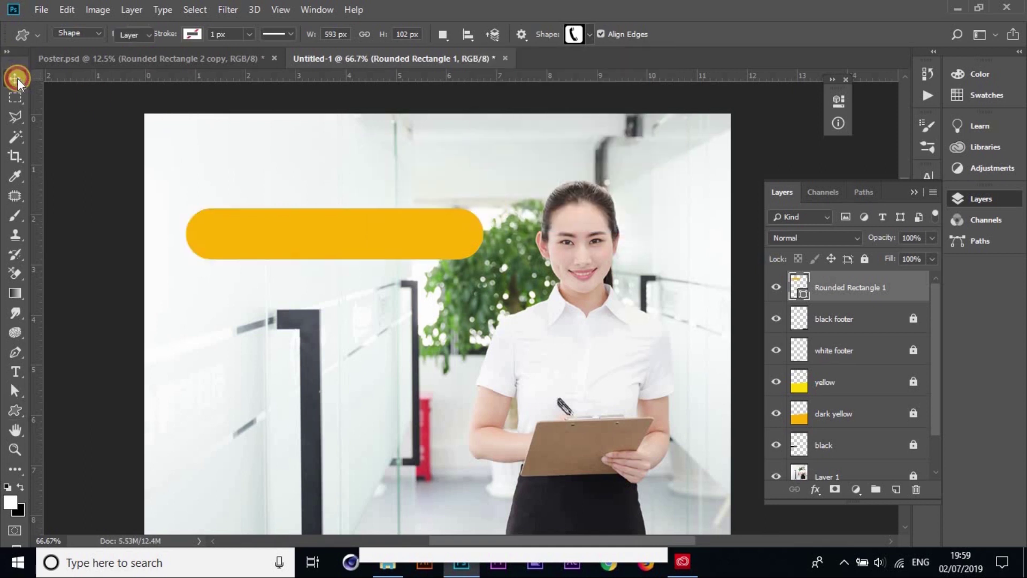
pyautogui.click(216, 57)
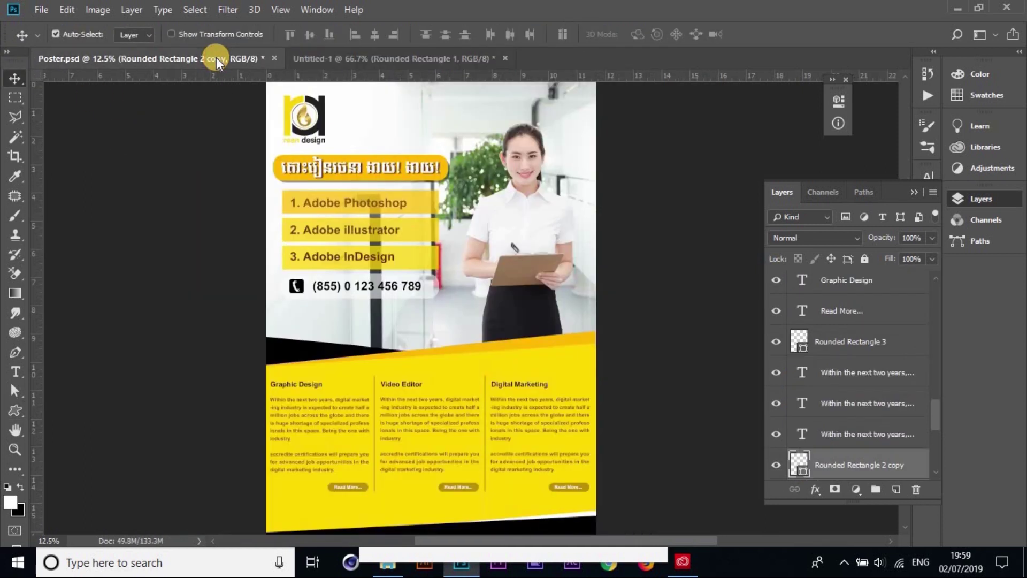
pyautogui.click(370, 58)
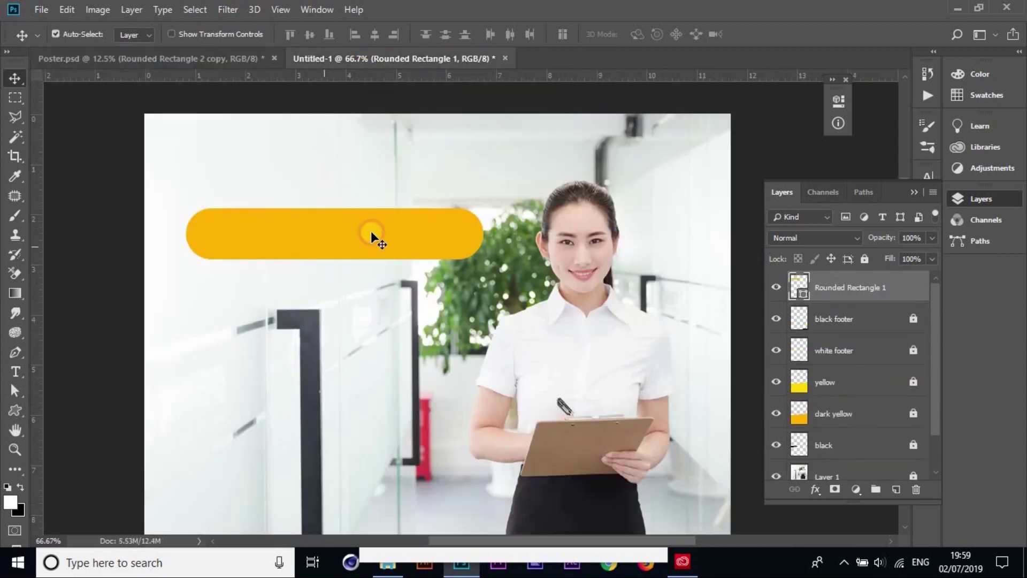
pyautogui.moveTo(371, 235); pyautogui.dragTo(364, 247)
pyautogui.press('ctrl')
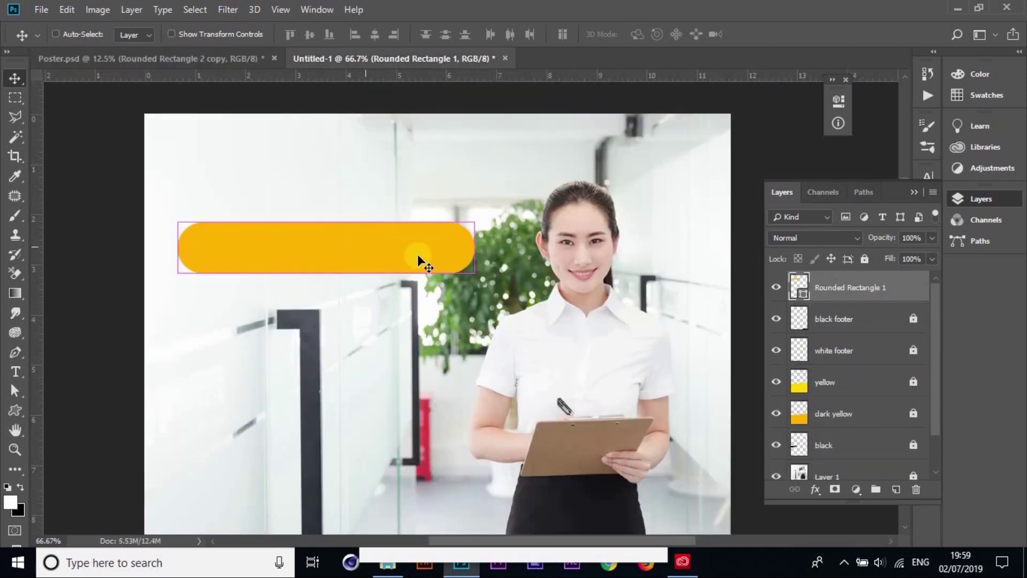
pyautogui.hotkey('ctrl', 't')
pyautogui.moveTo(474, 273); pyautogui.dragTo(423, 266)
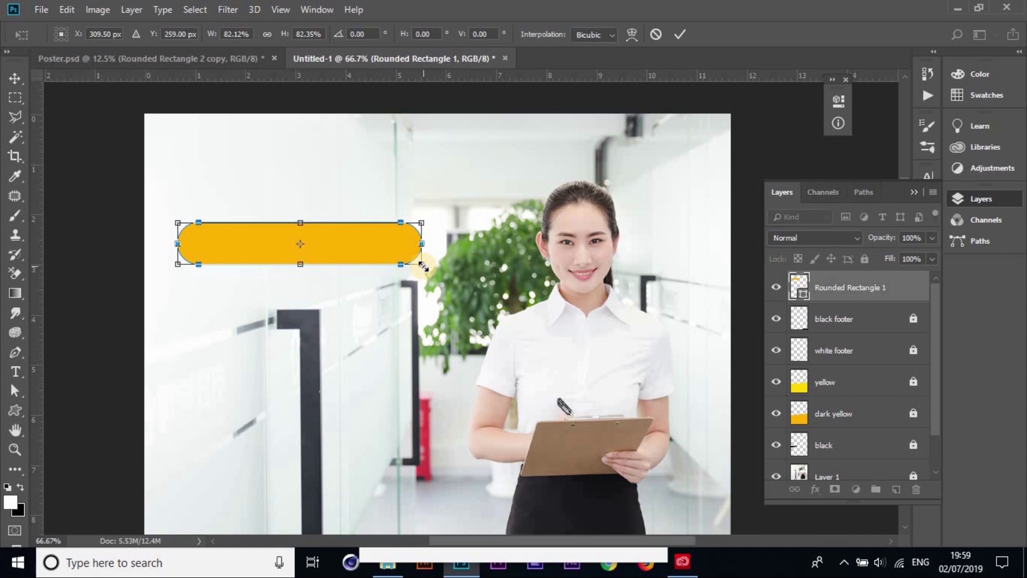
pyautogui.press('Return')
# Nudge the resized yellow bar right and down on the photo, then compare with Poster.psd
pyautogui.scroll(-5, 433, 288)
pyautogui.scroll(4, 436, 298)
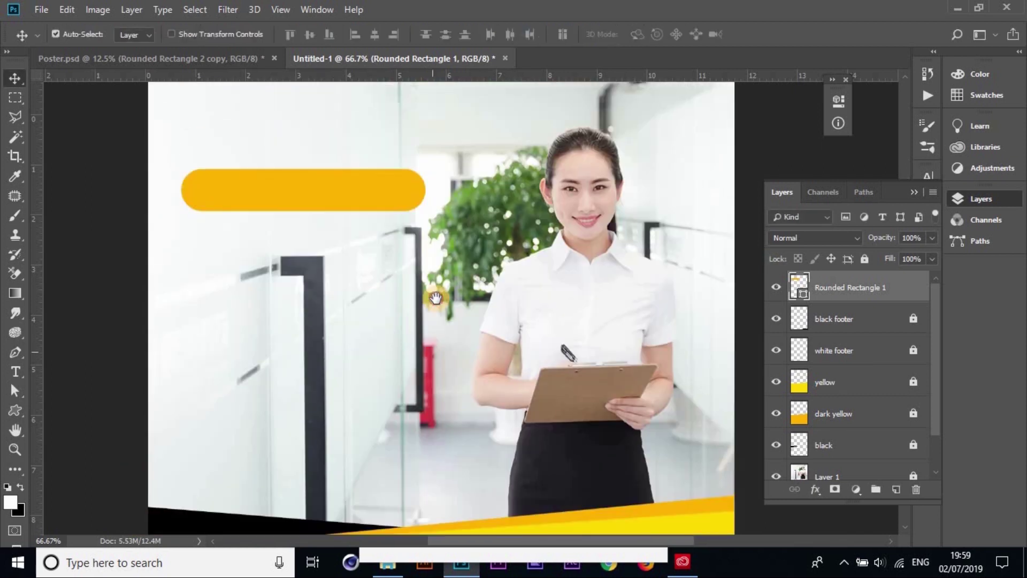
pyautogui.click(324, 199)
pyautogui.moveTo(358, 210)
pyautogui.mouseDown()
pyautogui.moveTo(362, 230)
pyautogui.moveTo(365, 200)
pyautogui.moveTo(374, 203)
pyautogui.mouseUp()
pyautogui.moveTo(469, 125)
pyautogui.mouseDown()
pyautogui.moveTo(466, 157)
pyautogui.moveTo(463, 141)
pyautogui.mouseUp()
pyautogui.moveTo(391, 203); pyautogui.dragTo(386, 218)
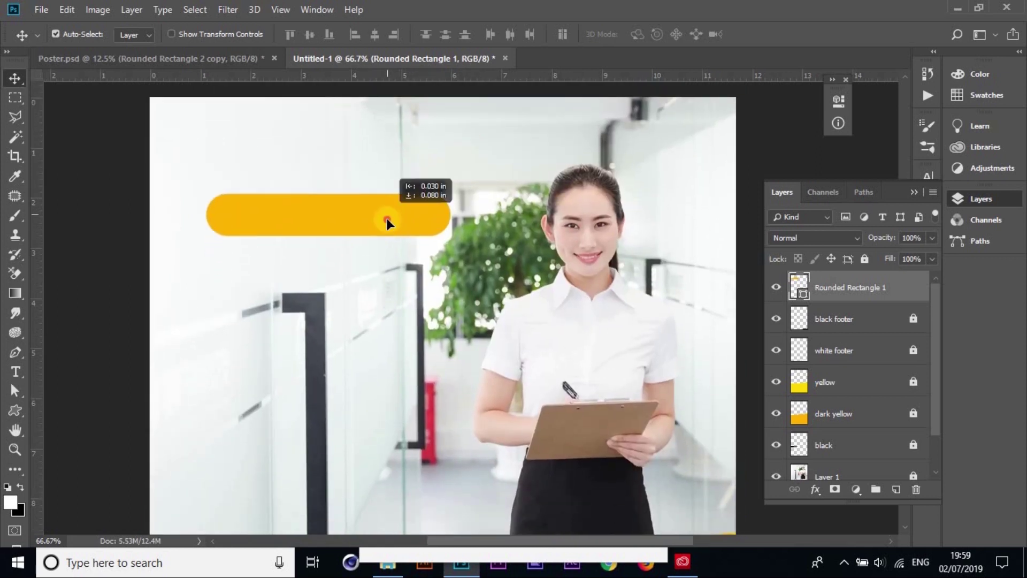
pyautogui.click(234, 57)
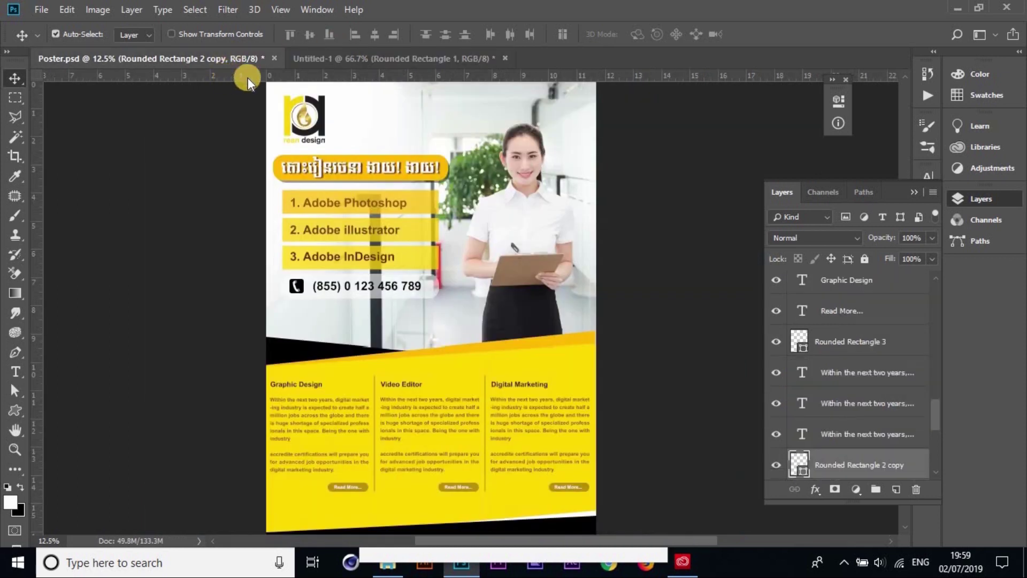
pyautogui.click(380, 58)
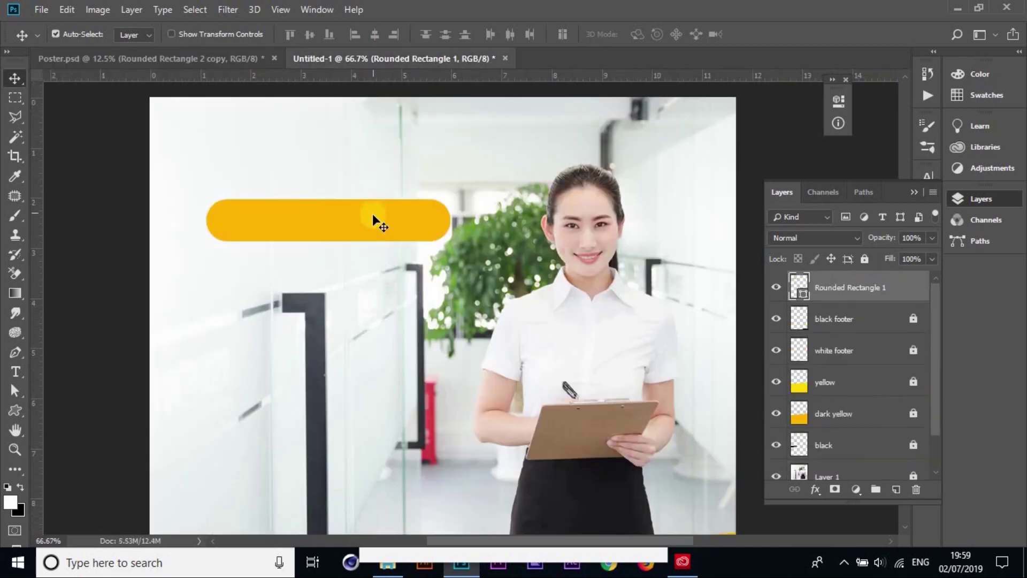
# Fine-tune the yellow bar into its upper-left spot beside the woman, matching Poster.psd
pyautogui.moveTo(371, 233); pyautogui.dragTo(369, 245)
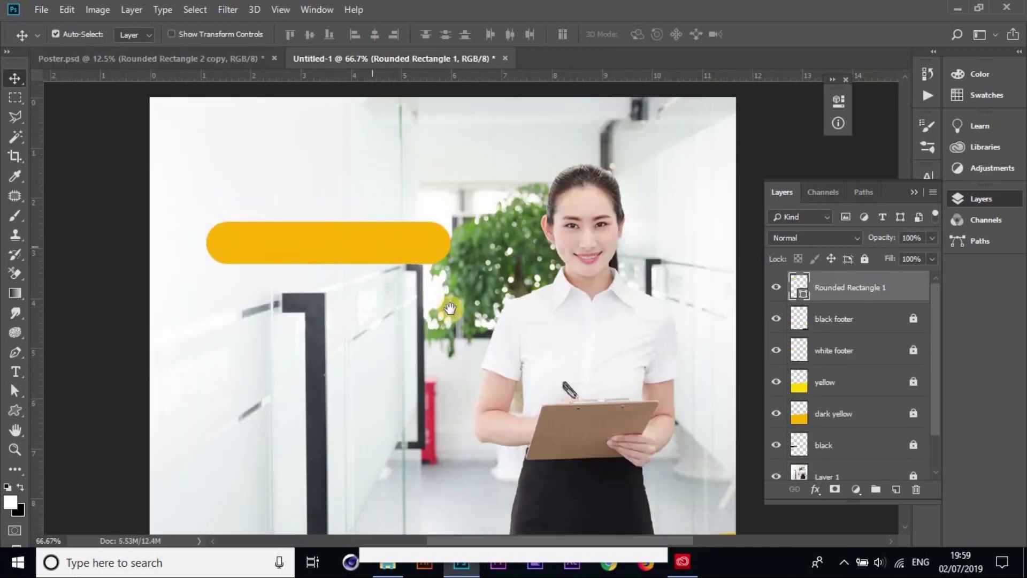
pyautogui.scroll(-3, 395, 214)
pyautogui.moveTo(422, 184); pyautogui.dragTo(415, 173)
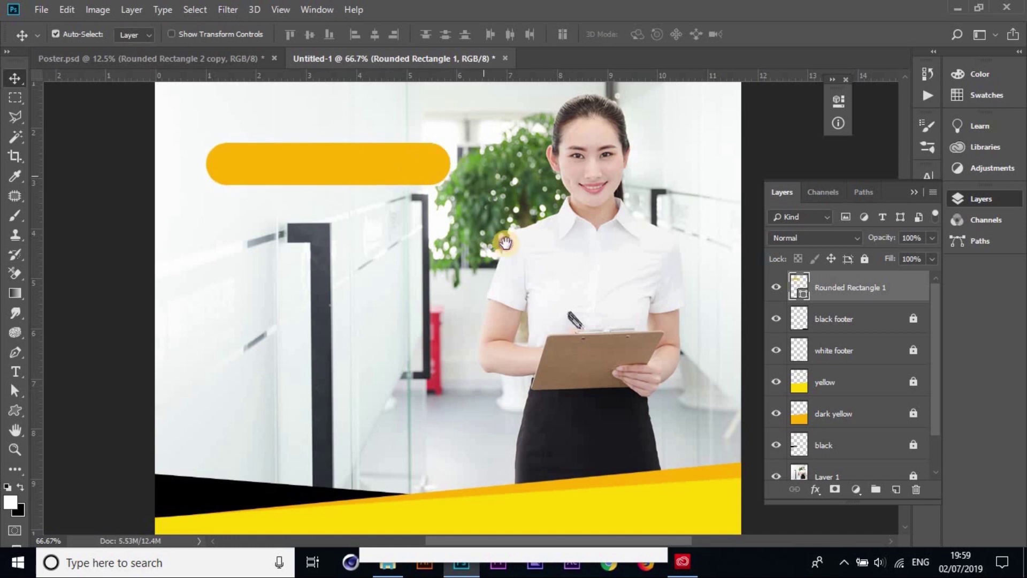
pyautogui.scroll(3, 396, 224)
pyautogui.moveTo(387, 260); pyautogui.dragTo(381, 278)
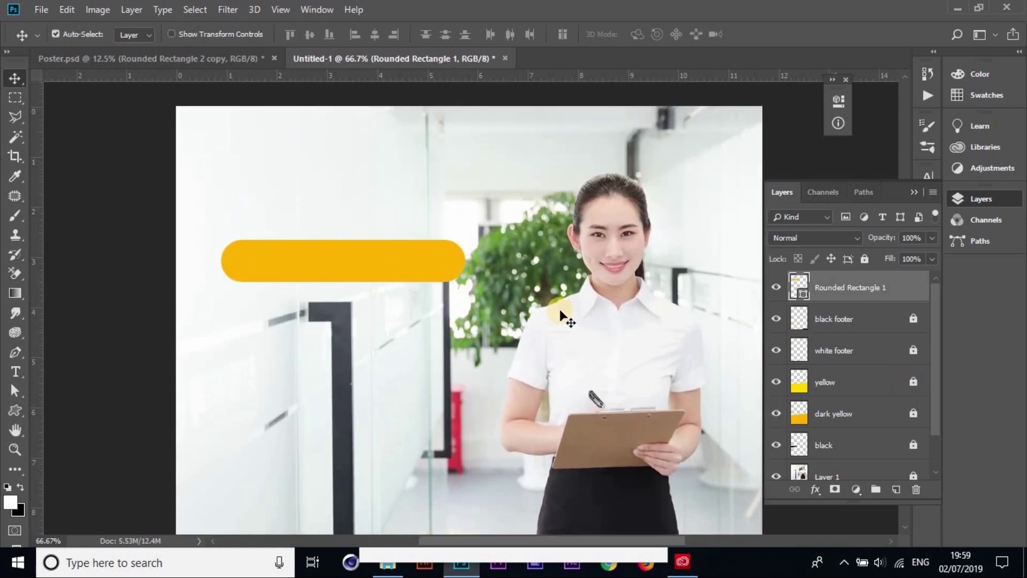
pyautogui.click(214, 59)
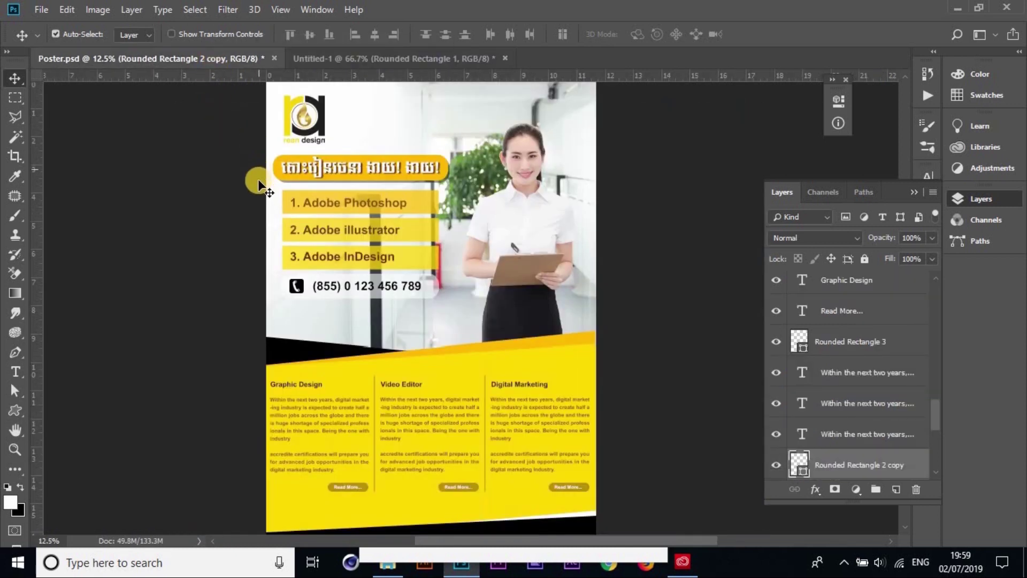
pyautogui.click(343, 60)
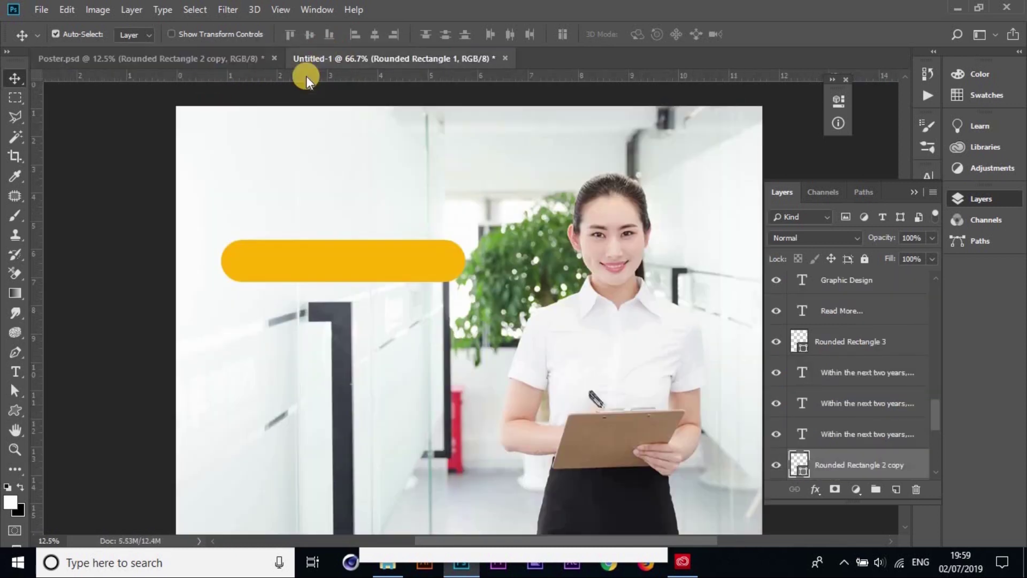
# Create a new red text layer above the bar and enter the Khmer heading
pyautogui.click(14, 374)
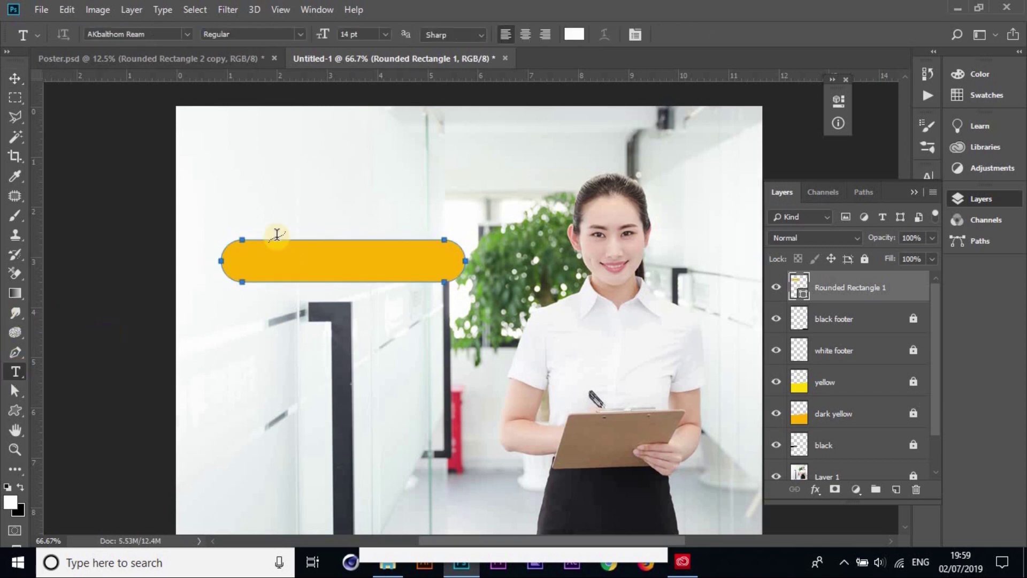
pyautogui.click(243, 204)
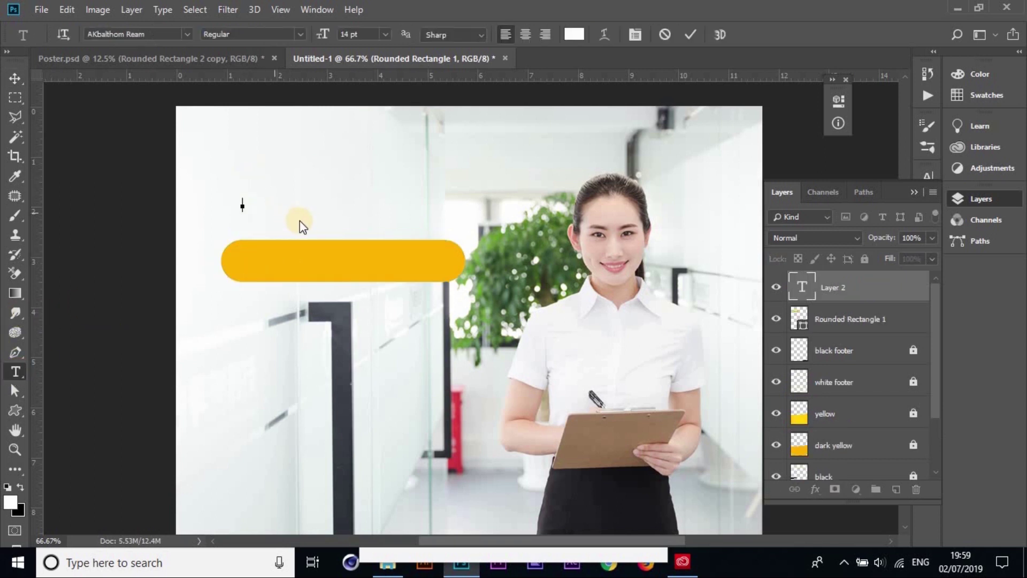
pyautogui.click(573, 35)
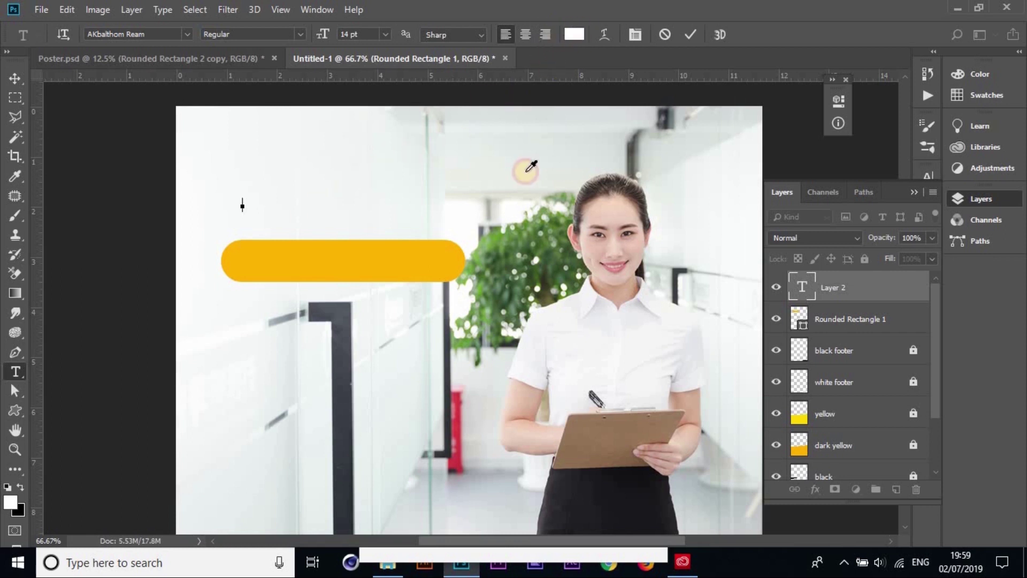
pyautogui.click(709, 192)
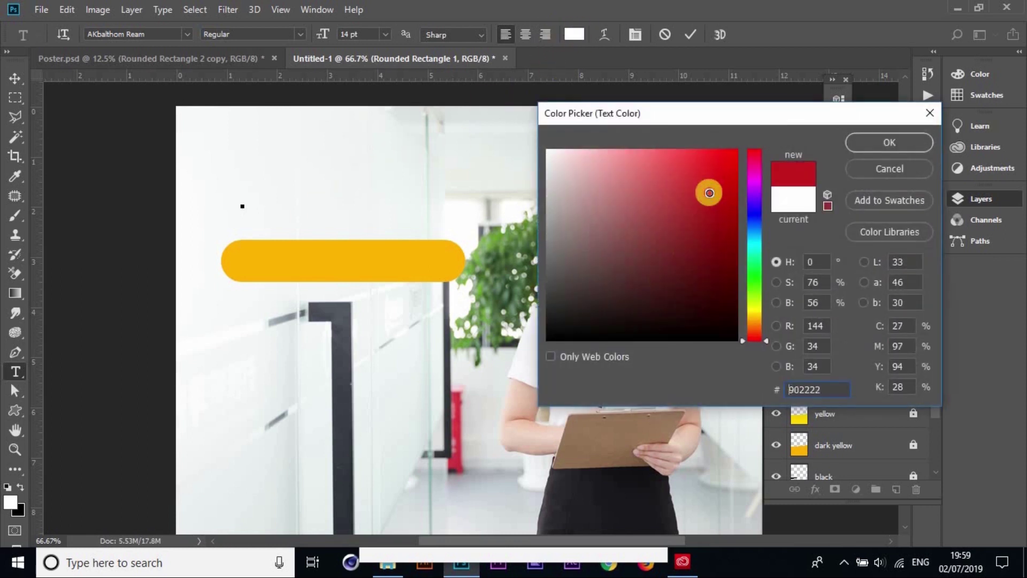
pyautogui.click(882, 144)
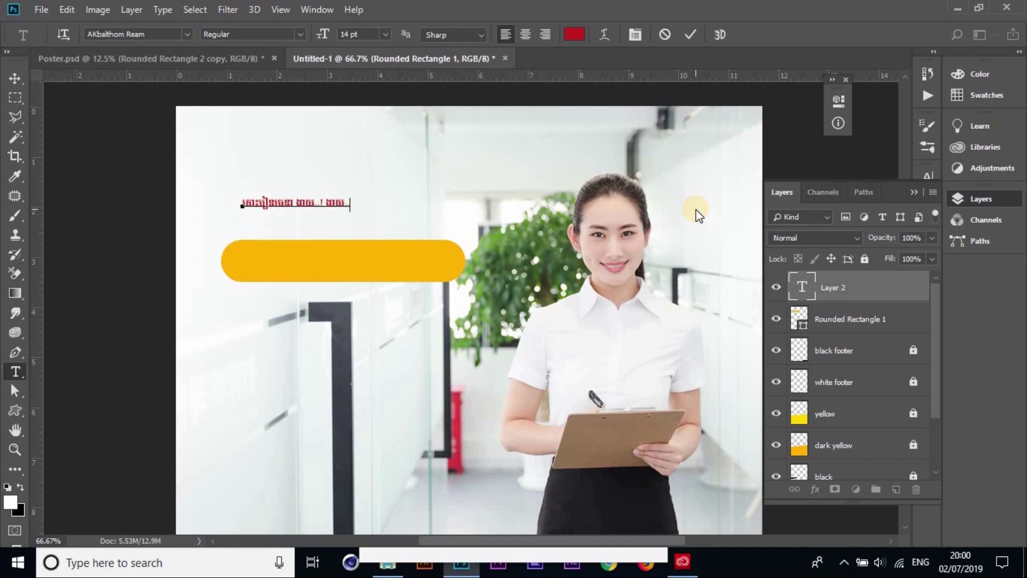
pyautogui.write('.')
# Move the Khmer heading onto the yellow bar and enlarge it to fill the bar
pyautogui.click(15, 78)
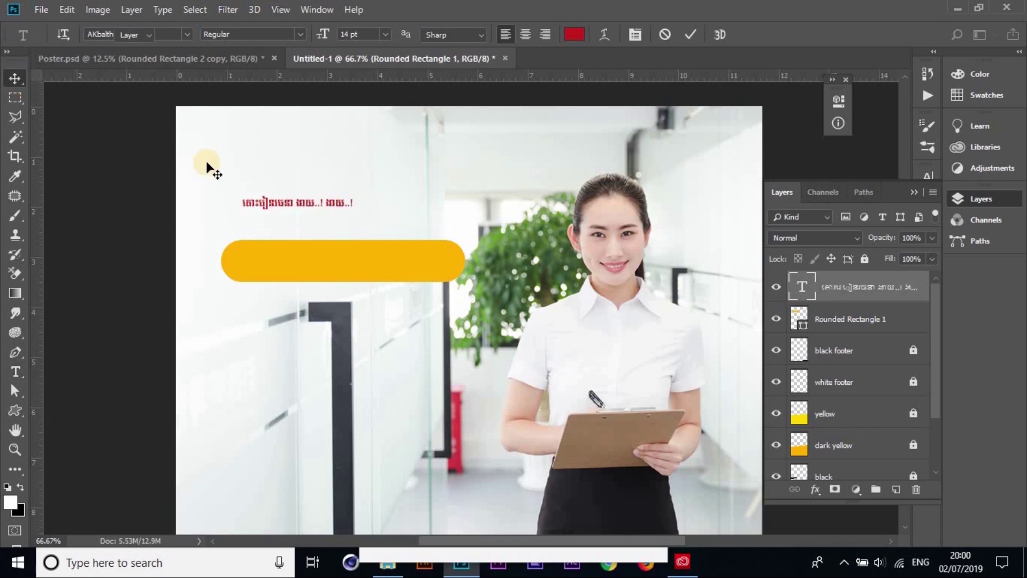
pyautogui.moveTo(244, 200); pyautogui.dragTo(239, 256)
pyautogui.hotkey('ctrl', 't')
pyautogui.moveTo(345, 269); pyautogui.dragTo(448, 296)
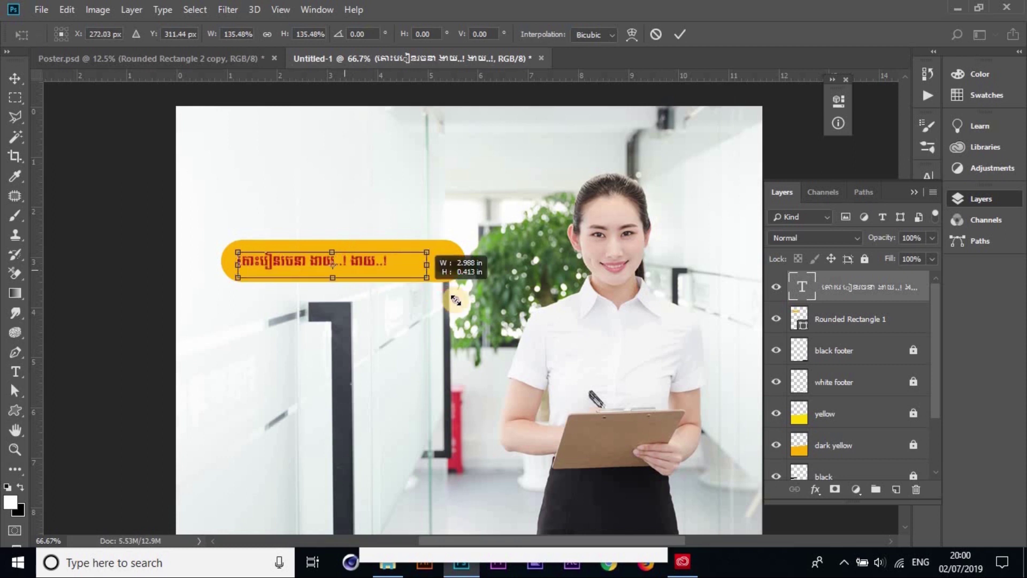
pyautogui.press('Return')
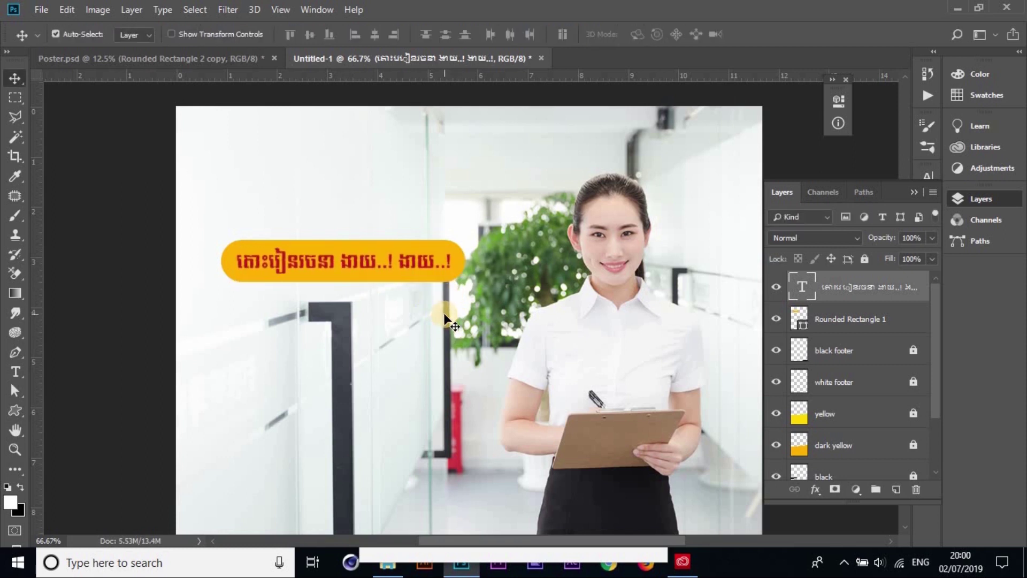
# Change the whole Khmer heading's colour to white
pyautogui.doubleClick(800, 287)
pyautogui.click(568, 34)
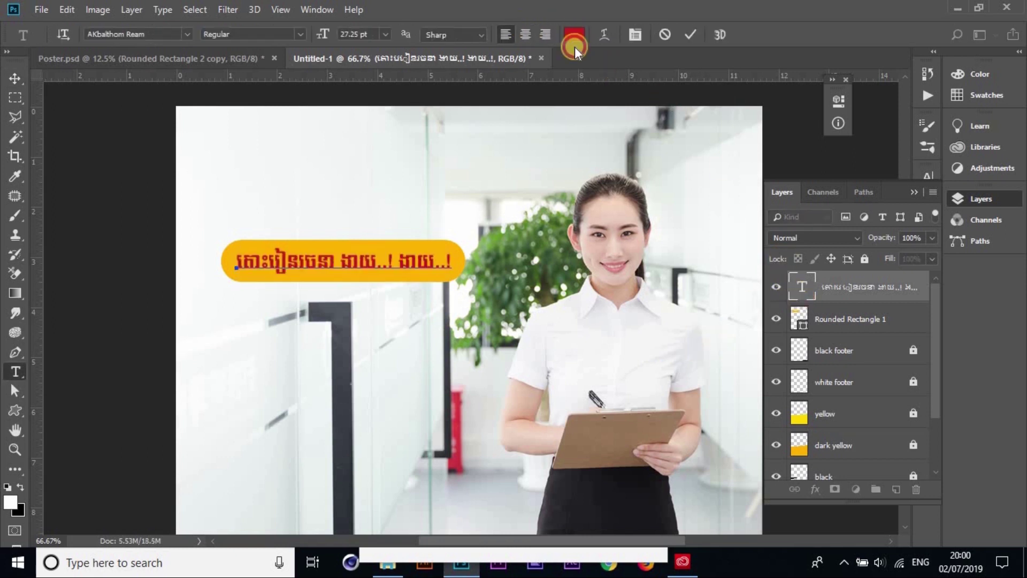
pyautogui.click(573, 195)
pyautogui.click(555, 165)
pyautogui.click(523, 129)
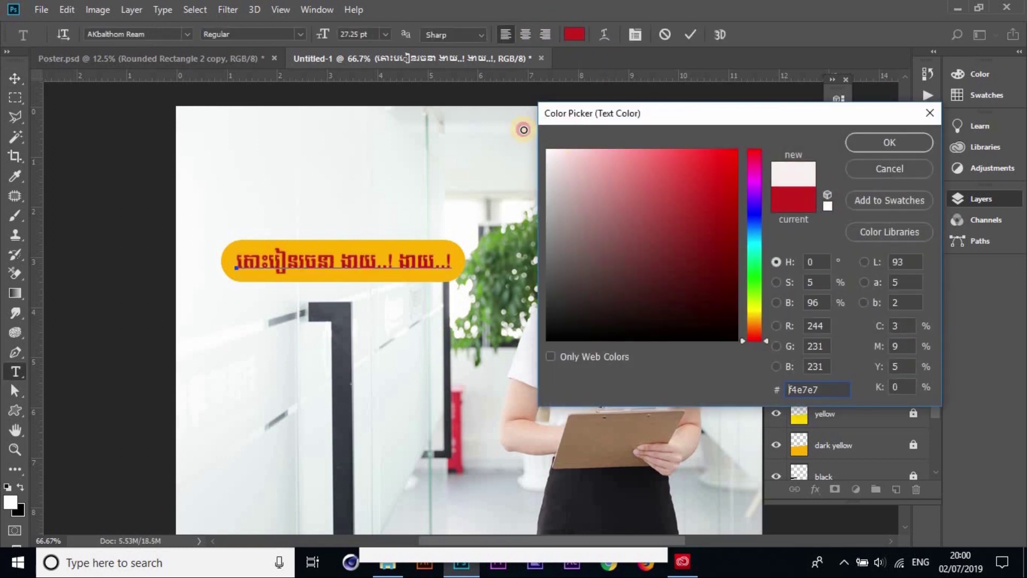
pyautogui.click(866, 145)
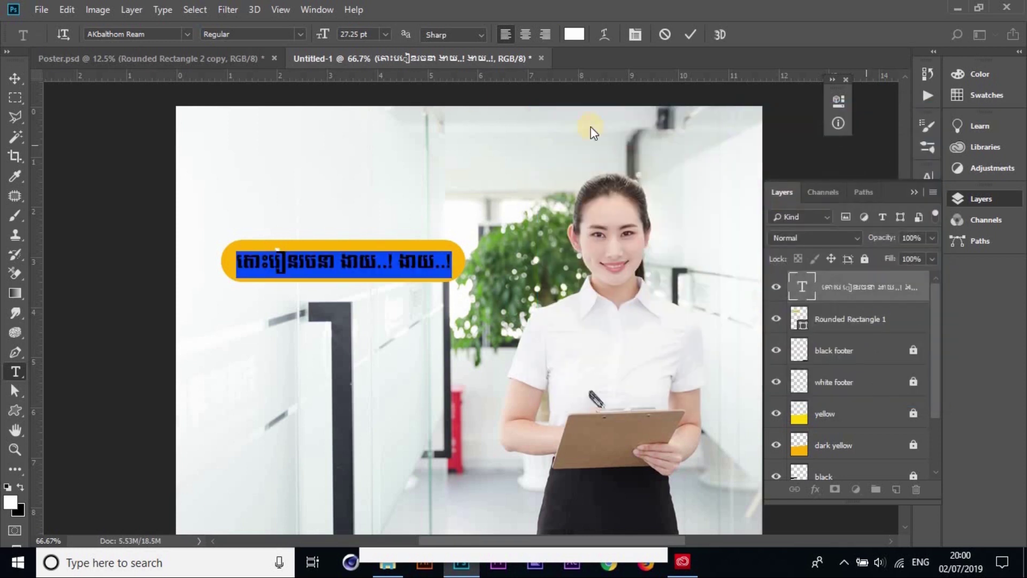
pyautogui.click(14, 78)
# Reselect the Khmer text layer and compare the layout with Poster.psd
pyautogui.click(373, 256)
pyautogui.click(368, 260)
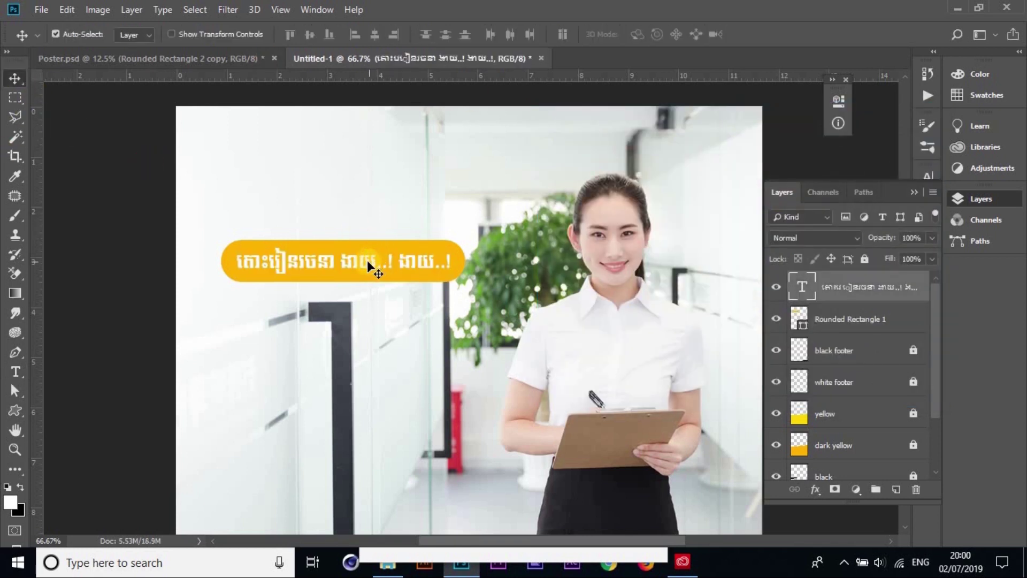
pyautogui.click(276, 67)
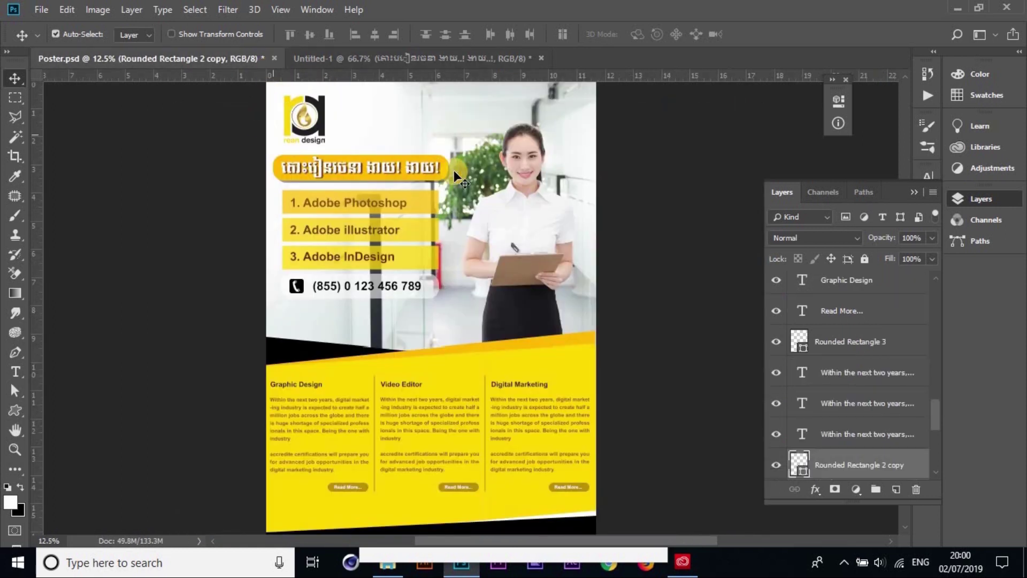
pyautogui.click(347, 59)
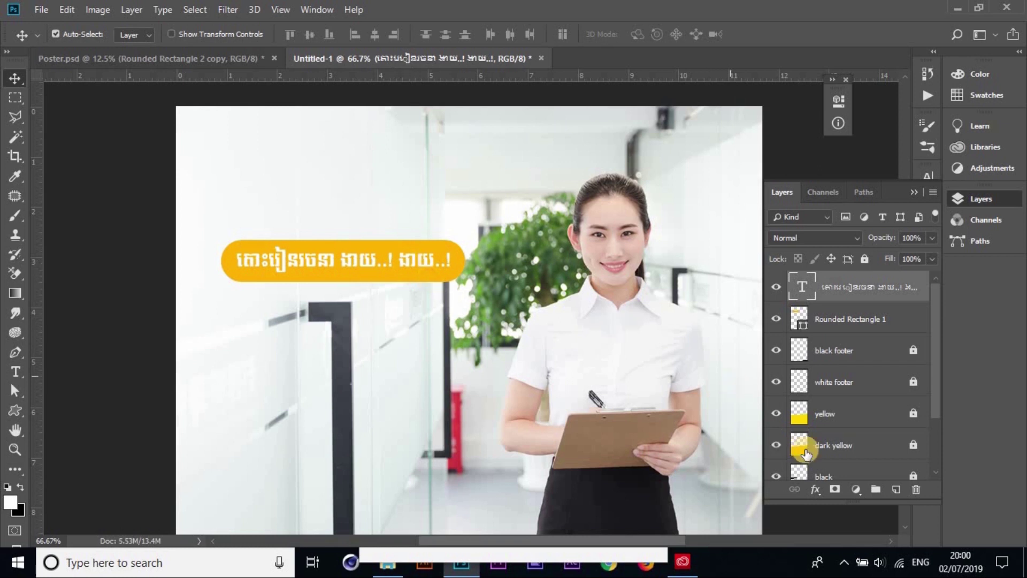
# Open the heading layer's rename field and style settings, then close both without changes
pyautogui.doubleClick(920, 294)
pyautogui.press('Return')
pyautogui.doubleClick(918, 301)
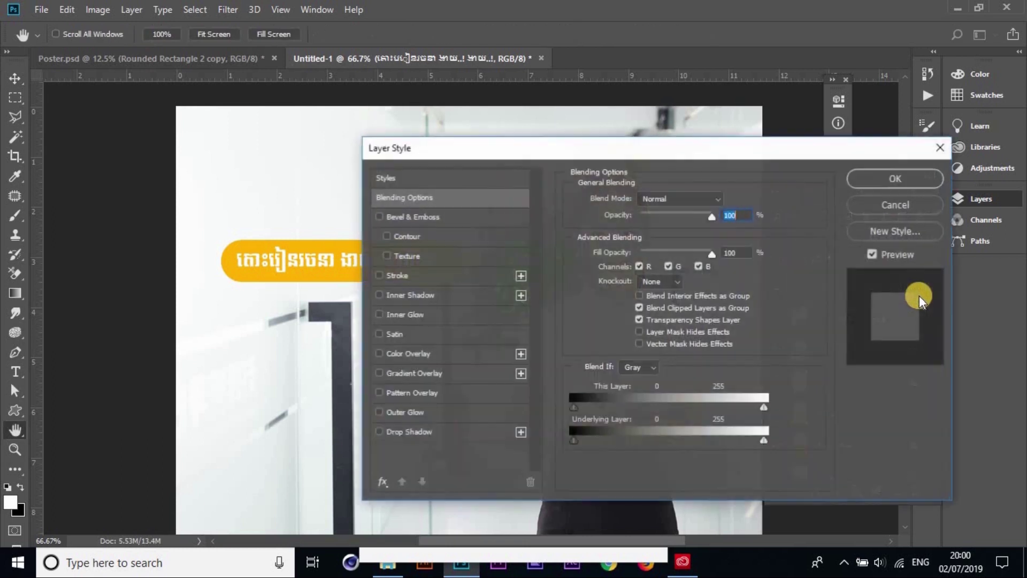
pyautogui.click(922, 207)
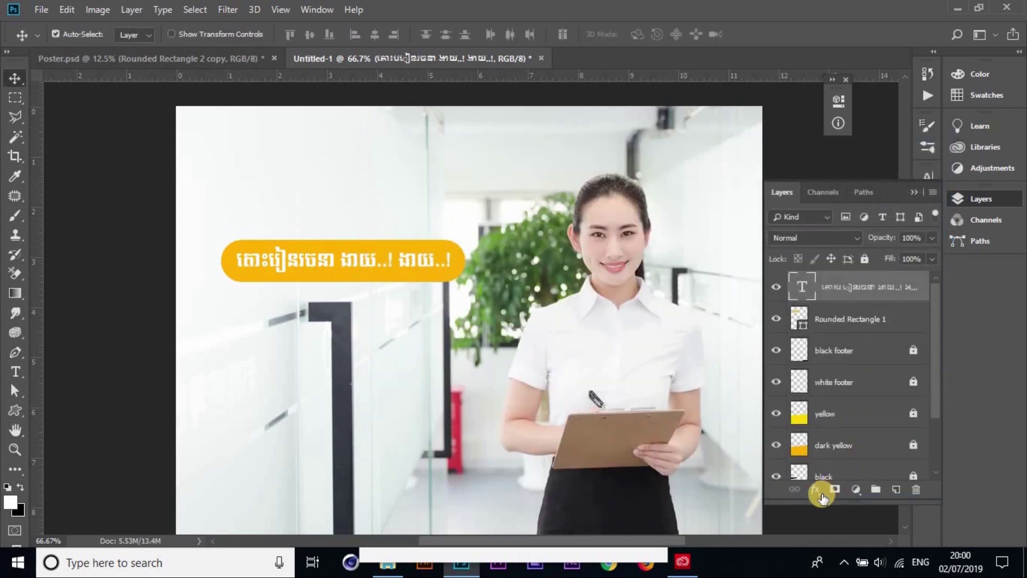
# Try a drop shadow on the heading with adjusted angle, lower opacity, spread and distance
pyautogui.click(817, 492)
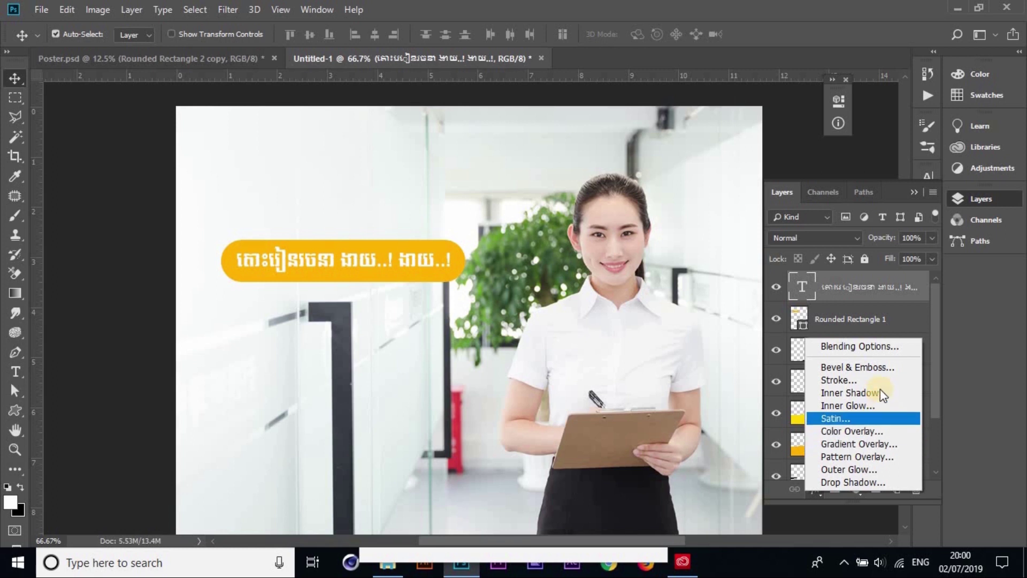
pyautogui.click(837, 482)
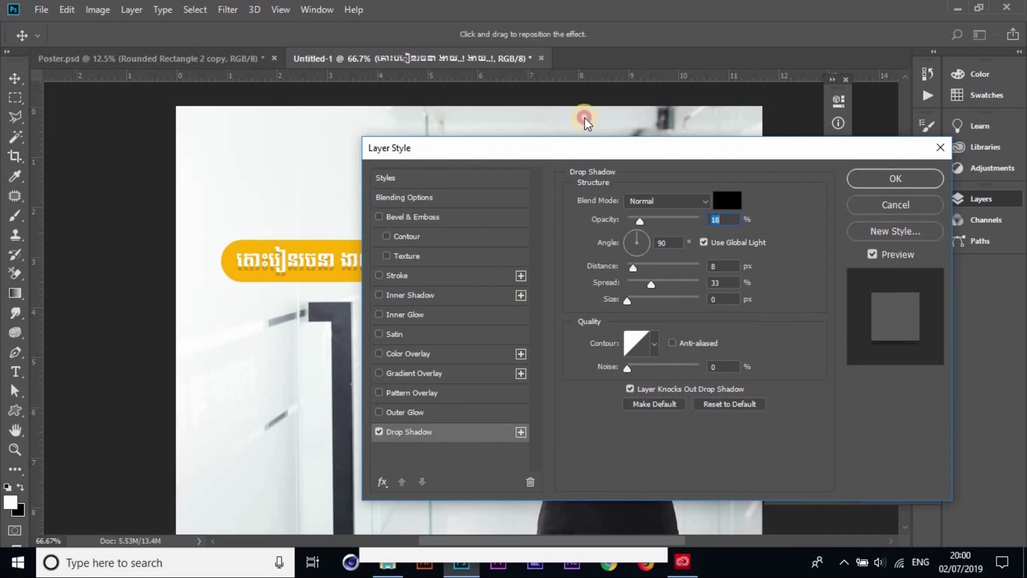
pyautogui.moveTo(584, 117); pyautogui.dragTo(677, 107)
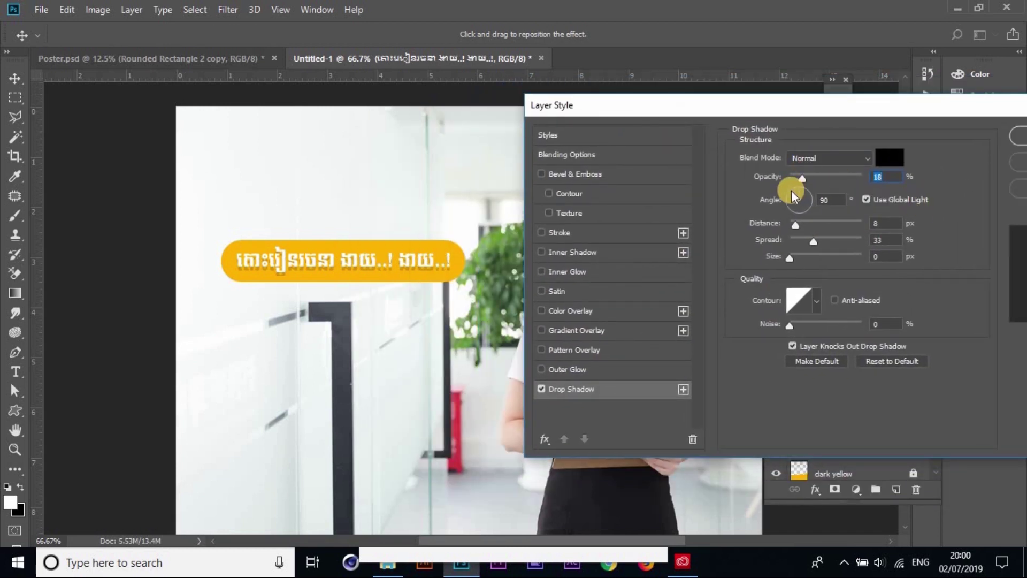
pyautogui.click(789, 190)
pyautogui.moveTo(813, 177); pyautogui.dragTo(798, 176)
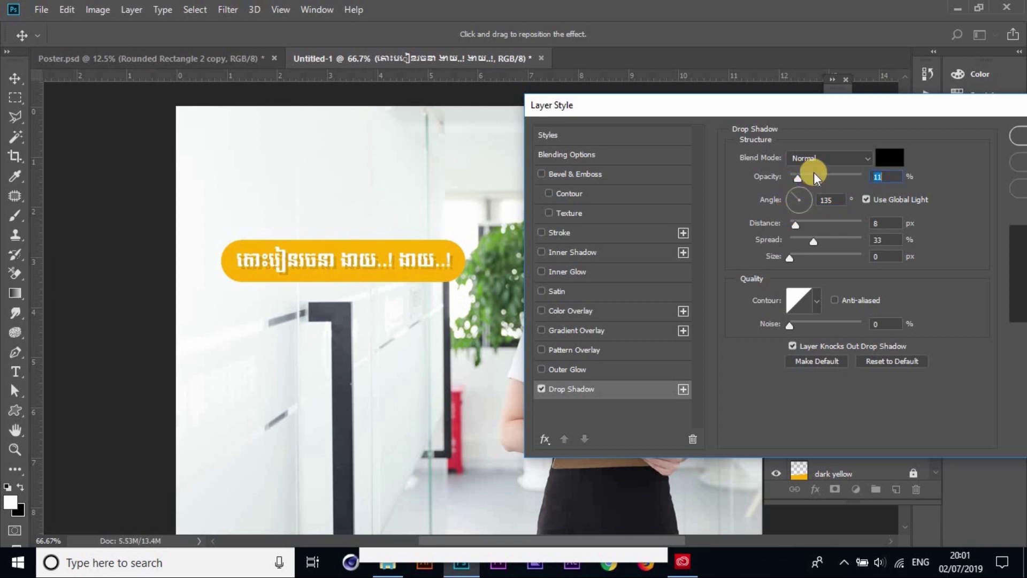
pyautogui.click(804, 240)
pyautogui.moveTo(796, 222); pyautogui.dragTo(779, 223)
pyautogui.moveTo(788, 110); pyautogui.dragTo(736, 122)
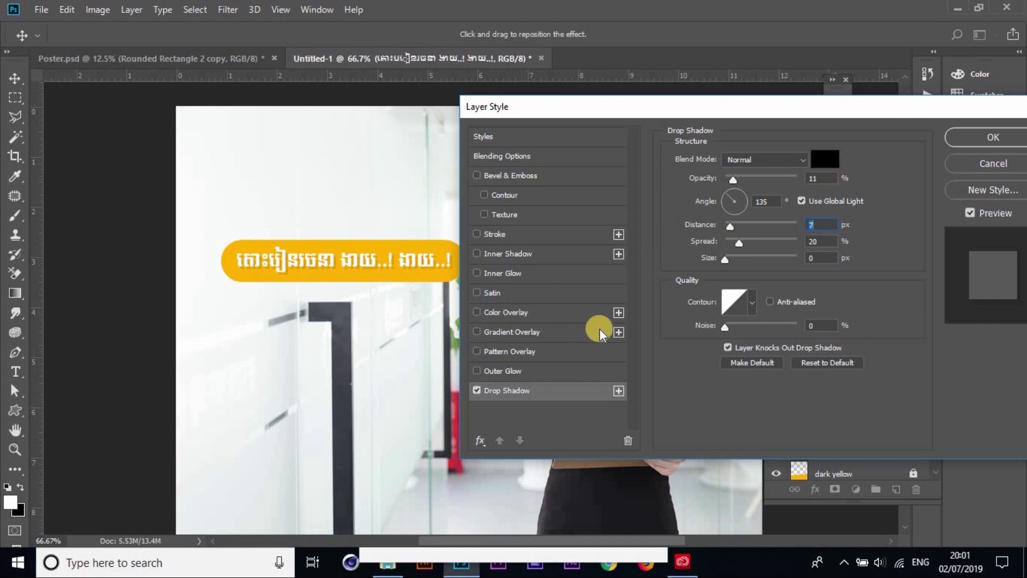
# Preview several ready-made style presets on the heading, then cancel them all
pyautogui.click(495, 140)
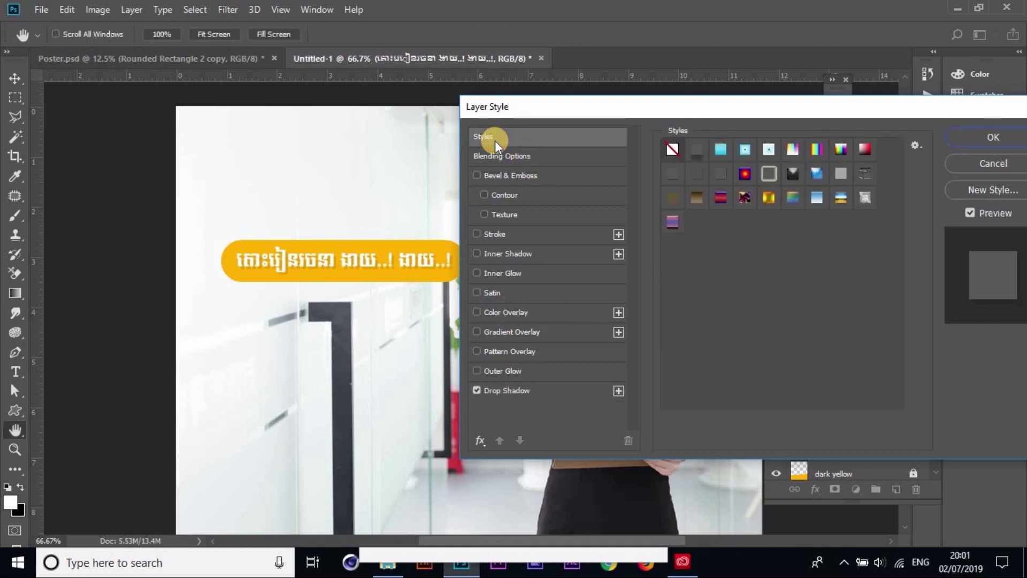
pyautogui.click(821, 173)
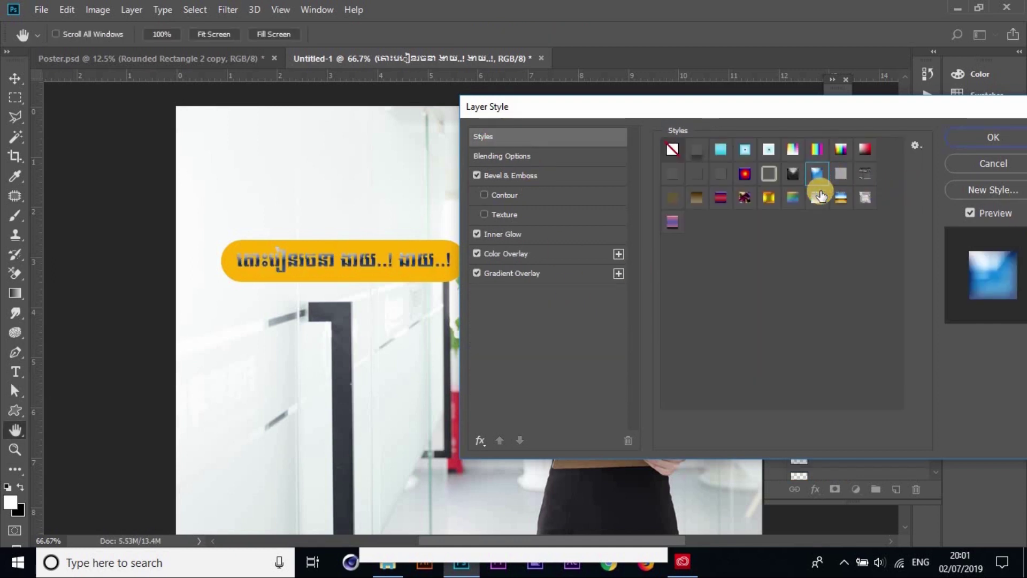
pyautogui.click(816, 198)
pyautogui.click(768, 173)
pyautogui.click(864, 149)
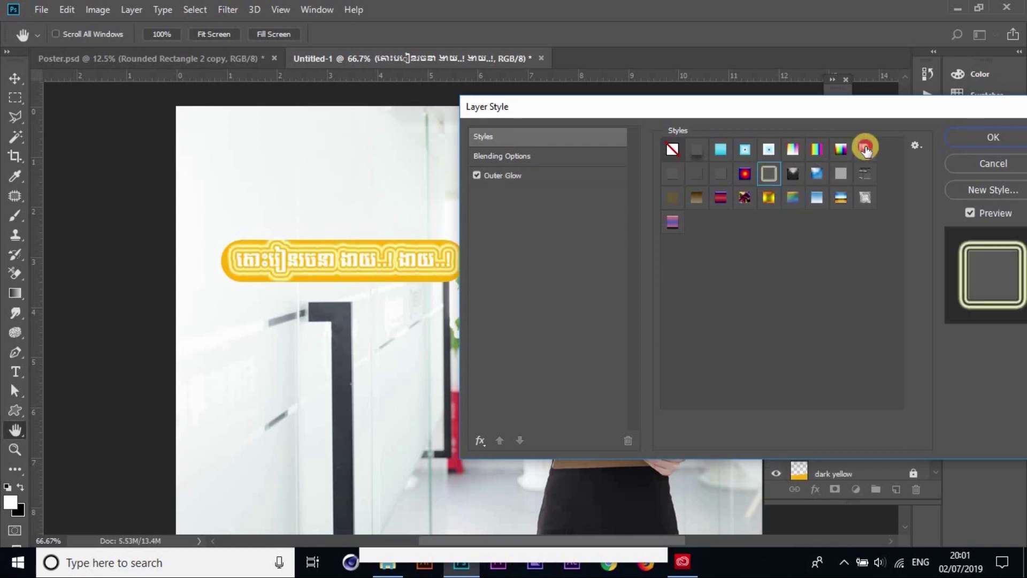
pyautogui.click(679, 185)
pyautogui.click(760, 175)
pyautogui.moveTo(767, 113); pyautogui.dragTo(665, 165)
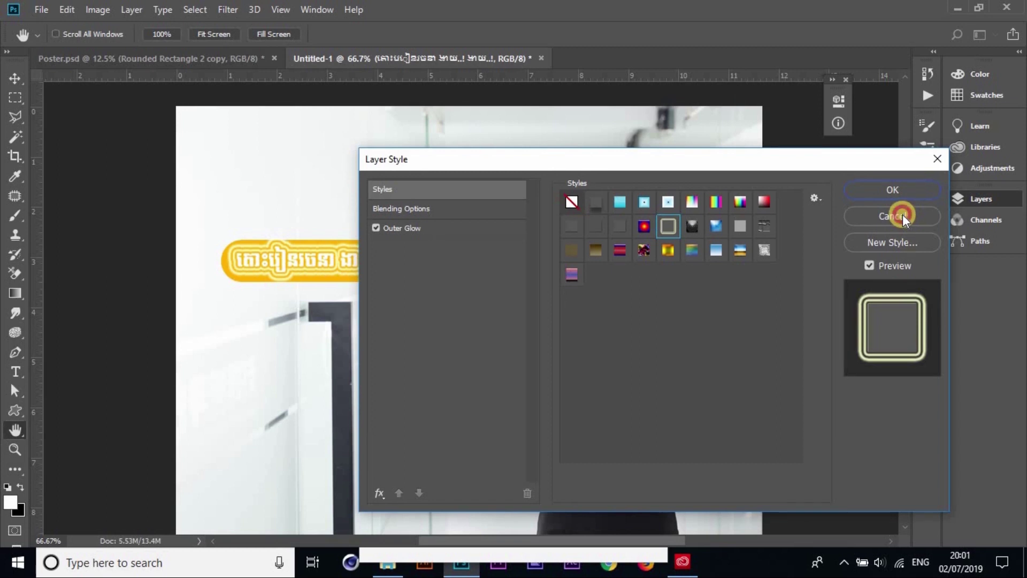
pyautogui.click(903, 215)
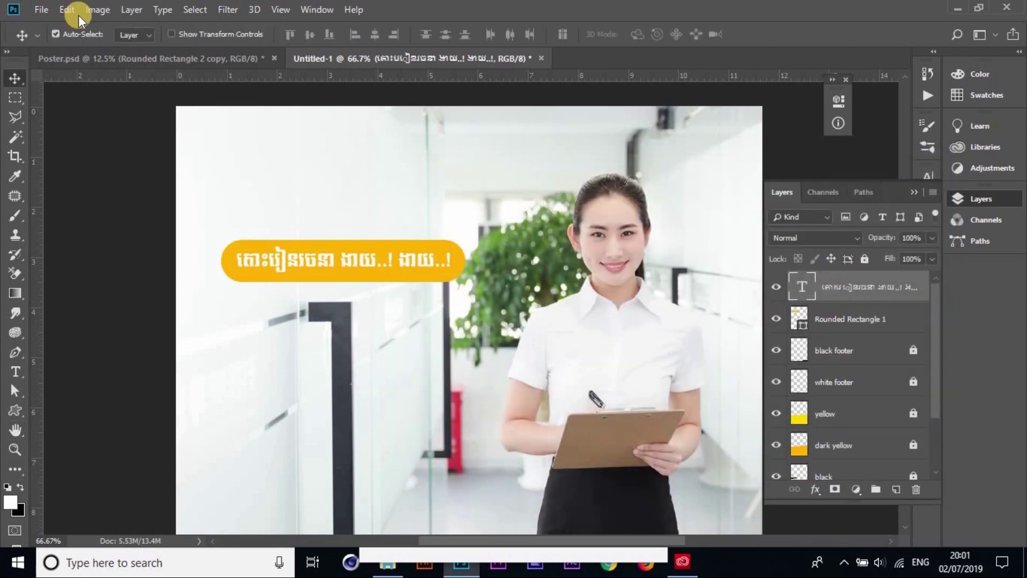
# Apply a drop shadow to the heading at 118° angle, 2 px distance, 18% opacity
pyautogui.click(143, 55)
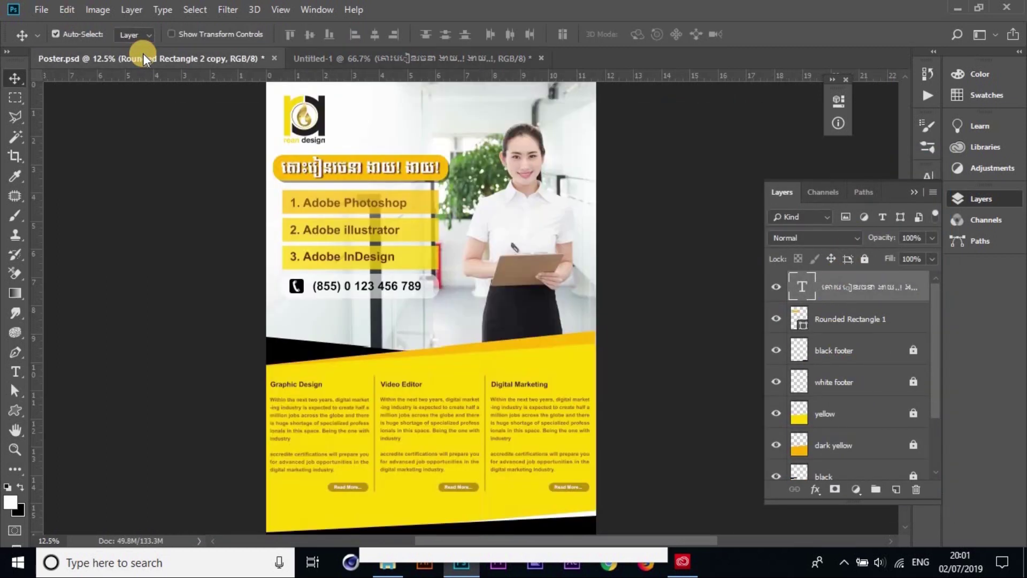
pyautogui.click(361, 63)
pyautogui.click(822, 496)
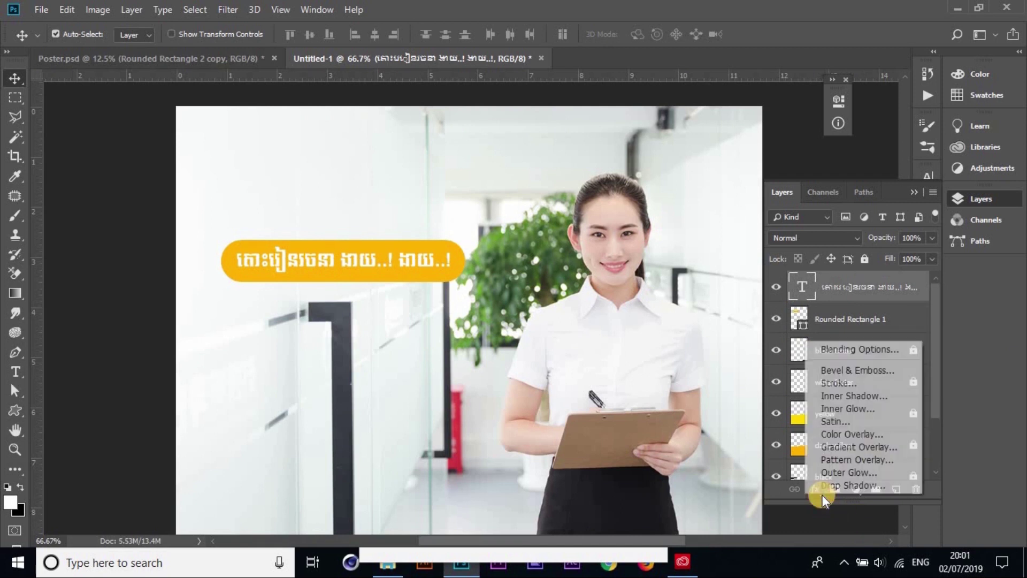
pyautogui.click(856, 487)
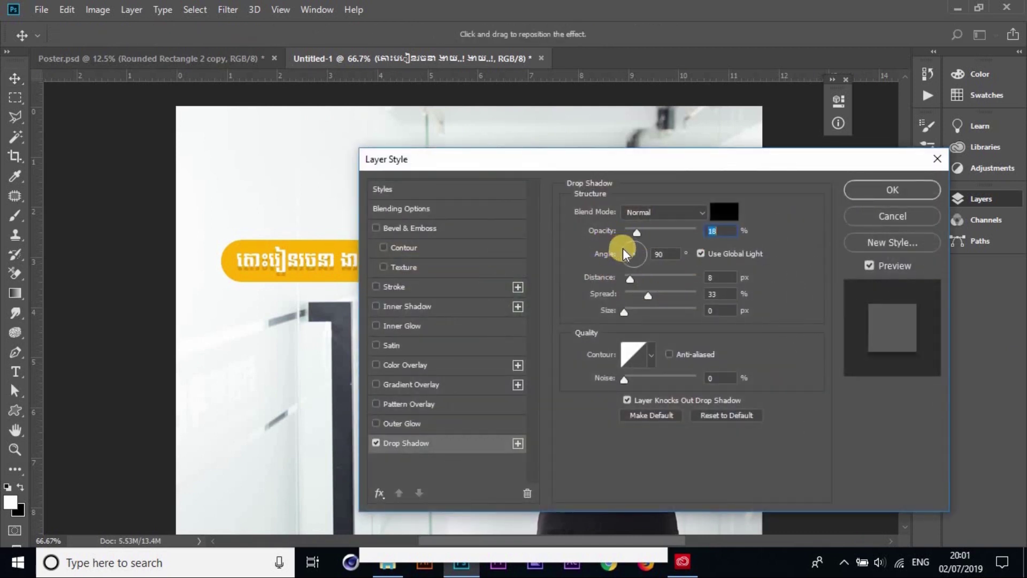
pyautogui.click(623, 247)
pyautogui.click(629, 245)
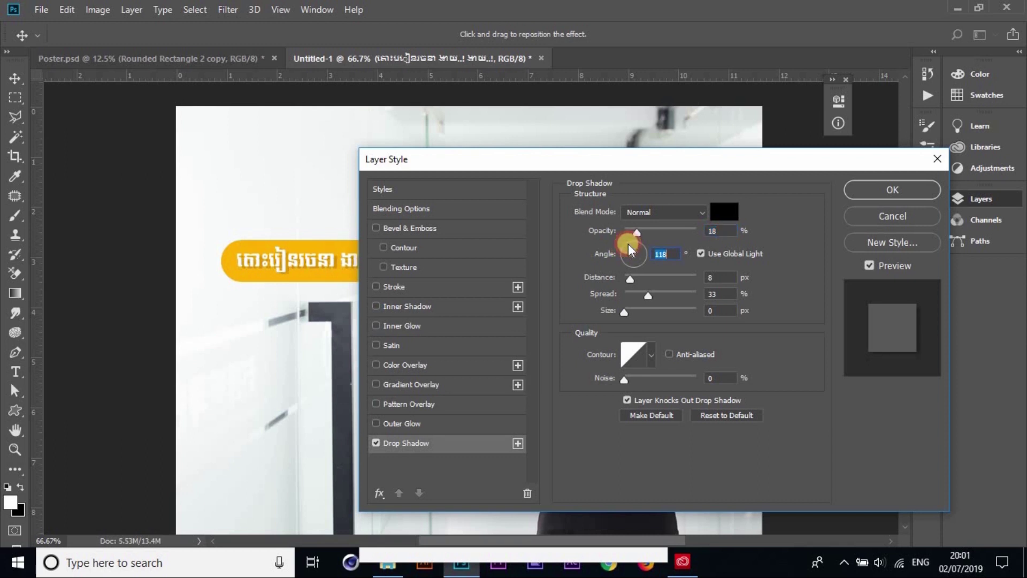
pyautogui.moveTo(630, 280); pyautogui.dragTo(626, 278)
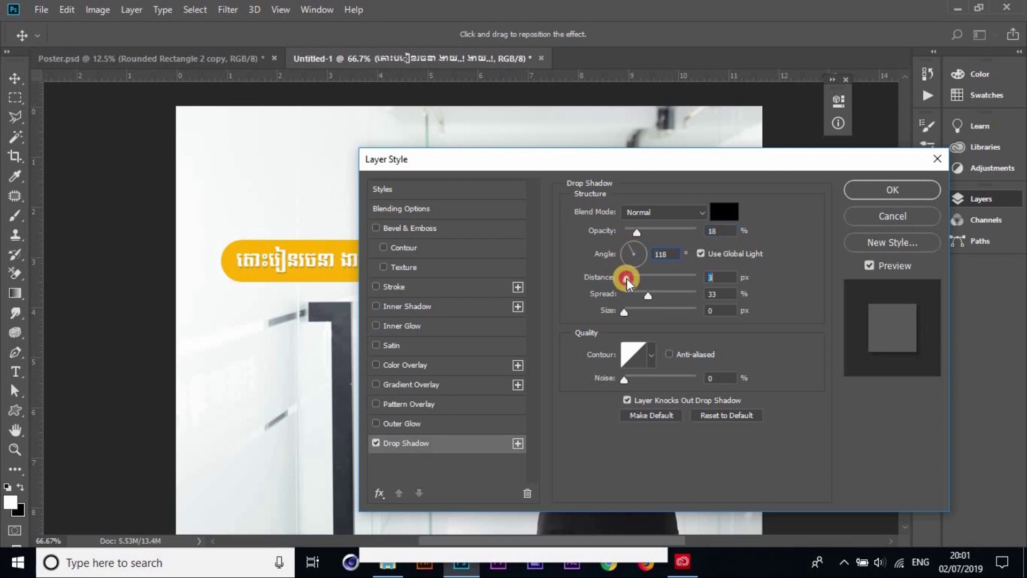
pyautogui.click(894, 190)
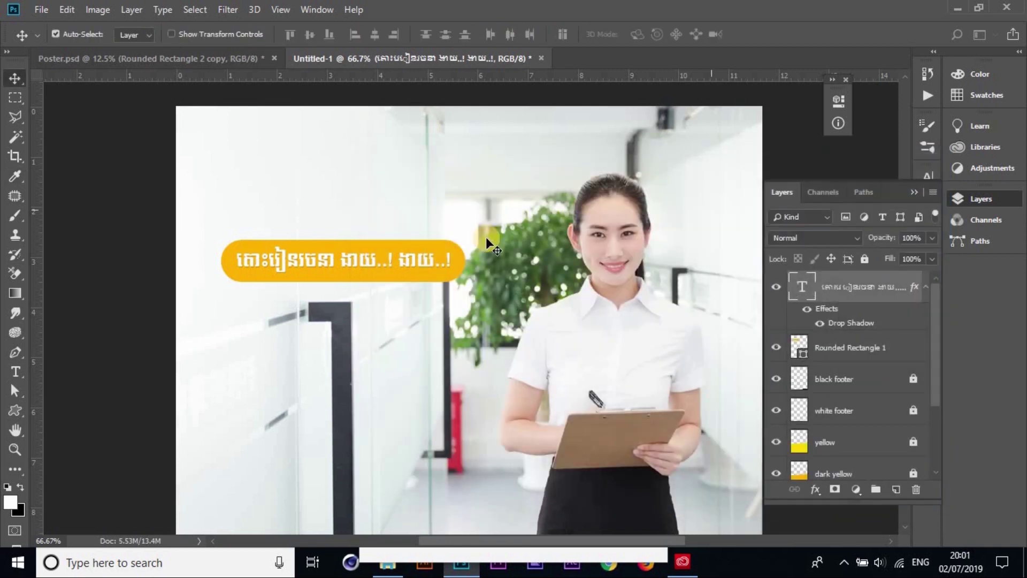
# Duplicate the rounded bar with a slight down-right offset, after checking Poster.psd
pyautogui.click(219, 57)
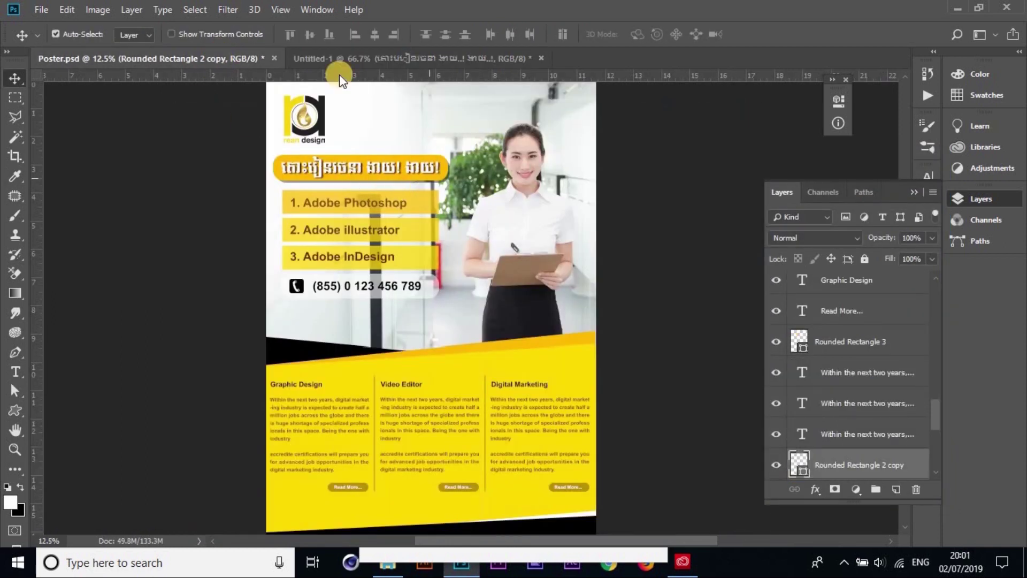
pyautogui.click(403, 60)
pyautogui.click(448, 276)
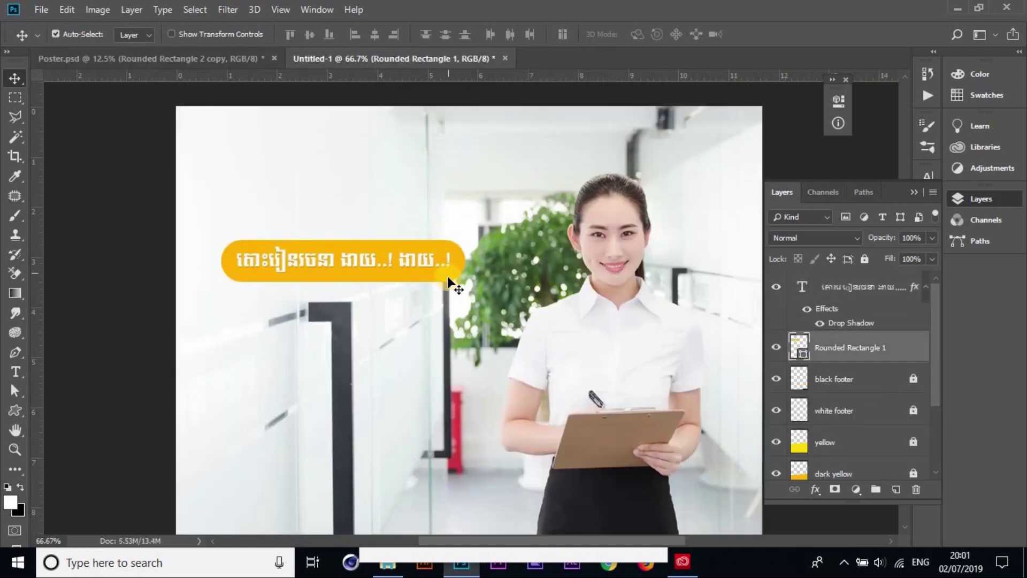
pyautogui.moveTo(444, 283); pyautogui.dragTo(451, 291)
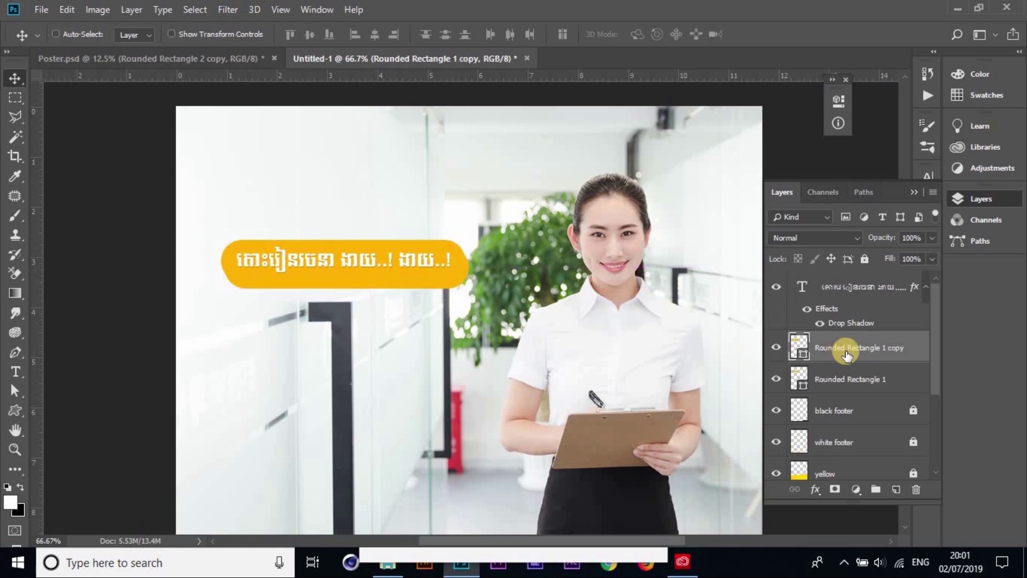
pyautogui.click(888, 380)
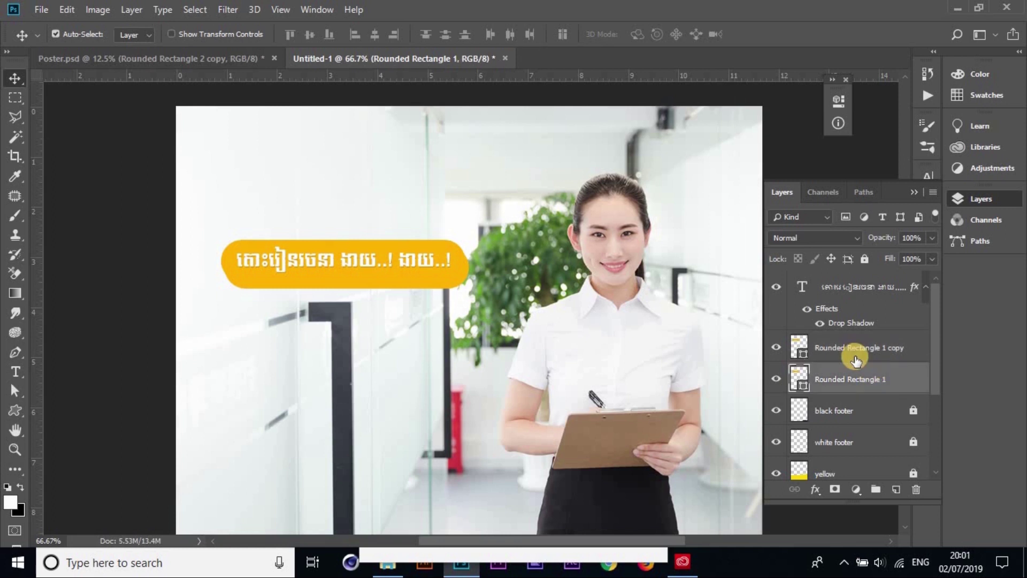
pyautogui.click(854, 356)
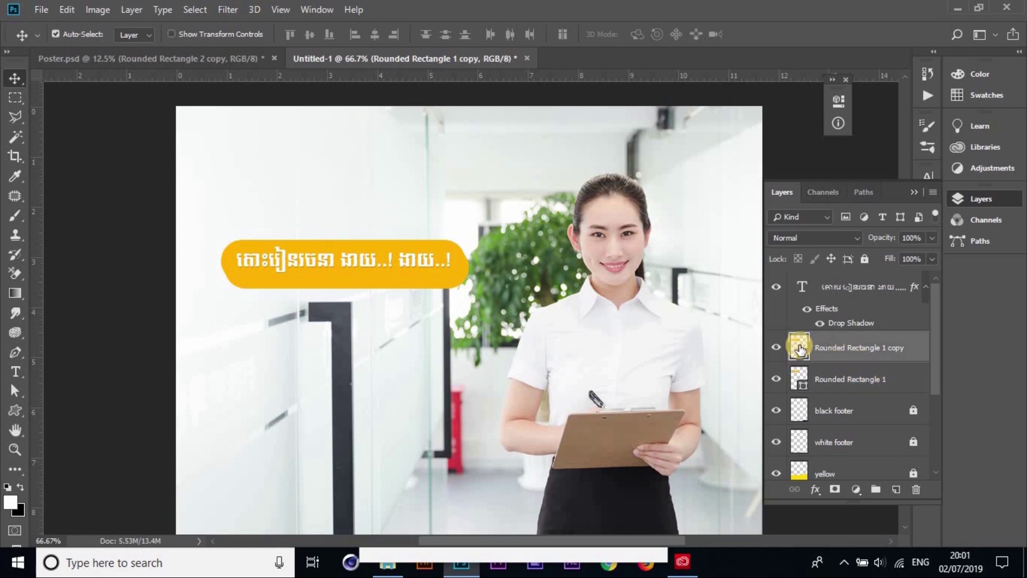
# Colour the copy dark brown #664a08, put it below the original, and nudge it into place
pyautogui.moveTo(717, 229)
pyautogui.mouseDown()
pyautogui.moveTo(724, 277)
pyautogui.moveTo(722, 264)
pyautogui.mouseUp()
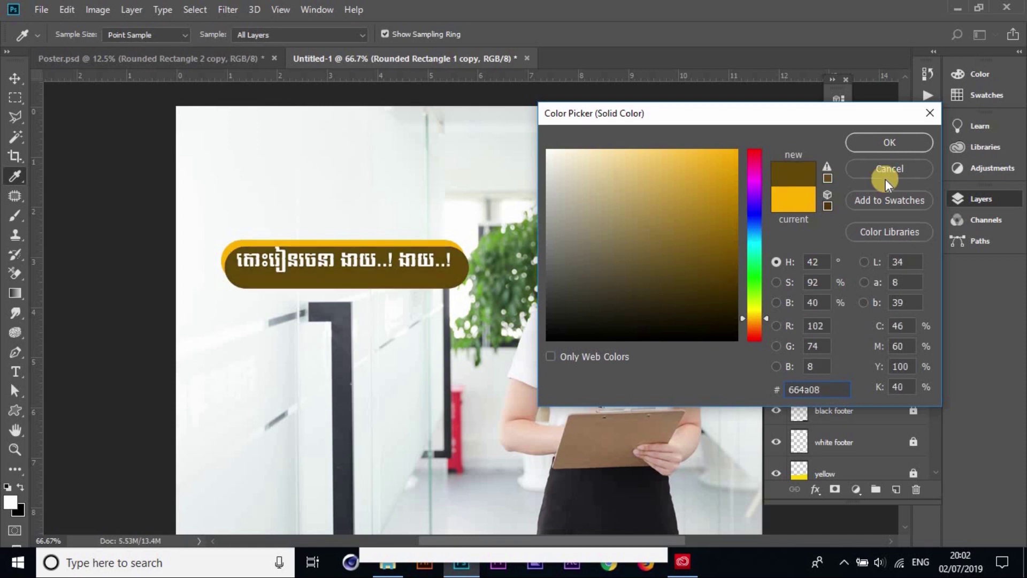
pyautogui.click(887, 149)
pyautogui.moveTo(871, 356); pyautogui.dragTo(865, 384)
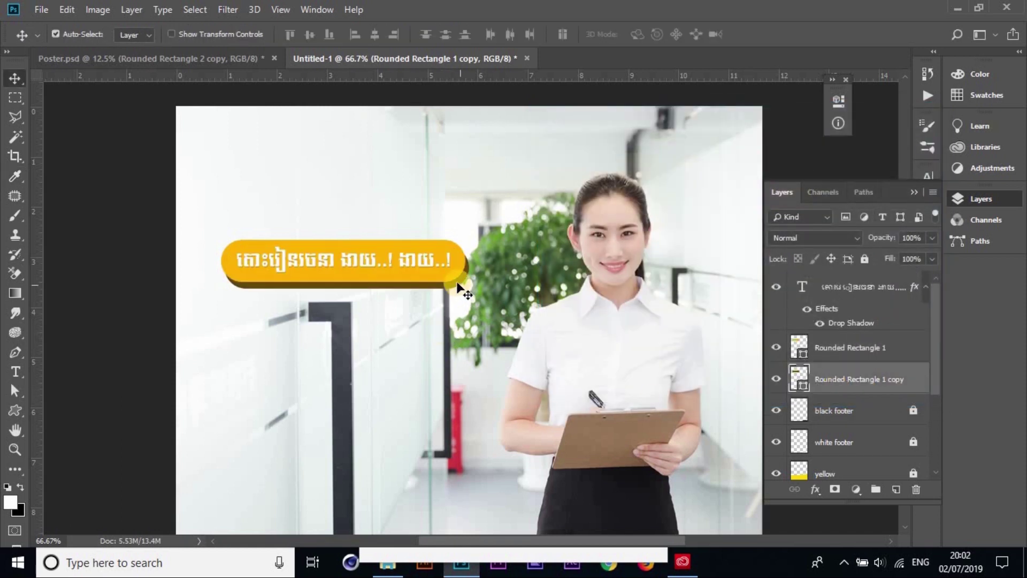
pyautogui.click(636, 431)
pyautogui.press('Up')
pyautogui.press('Up')
pyautogui.press('Up')
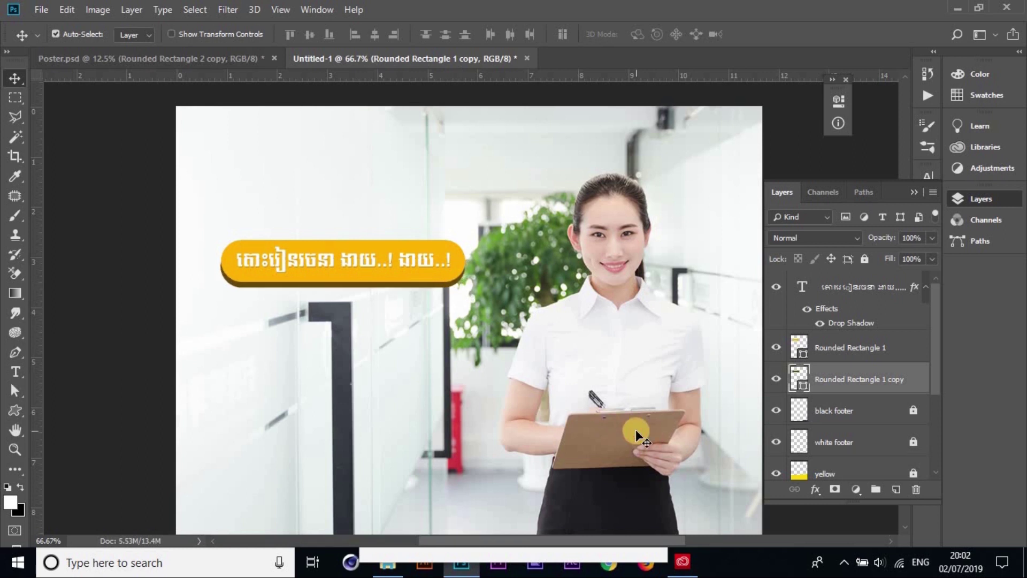
pyautogui.press('Up')
pyautogui.press('Up')
pyautogui.press('Up')
pyautogui.press('Up')
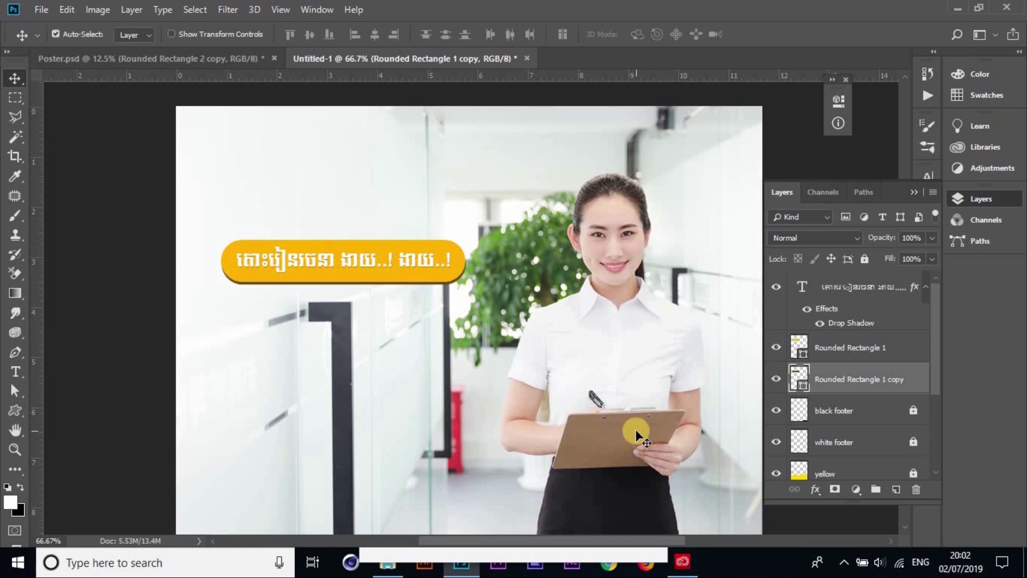
pyautogui.press('Down')
pyautogui.press('Up')
pyautogui.press('Down')
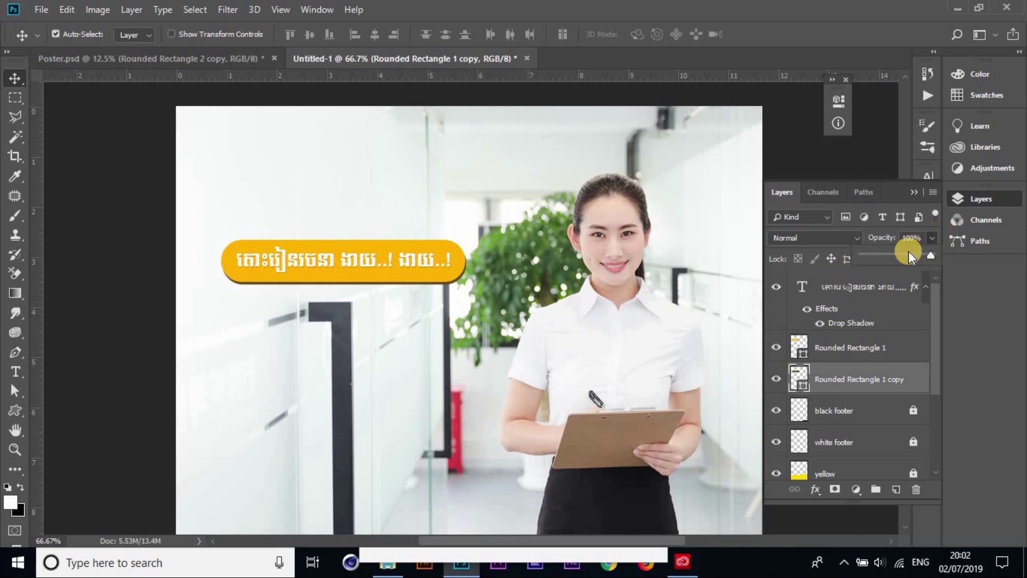
# Lower the brown copy's opacity to about 46% and check Poster.psd
pyautogui.click(893, 257)
pyautogui.moveTo(270, 366)
pyautogui.mouseDown()
pyautogui.moveTo(222, 259)
pyautogui.moveTo(253, 311)
pyautogui.mouseUp()
pyautogui.click(174, 54)
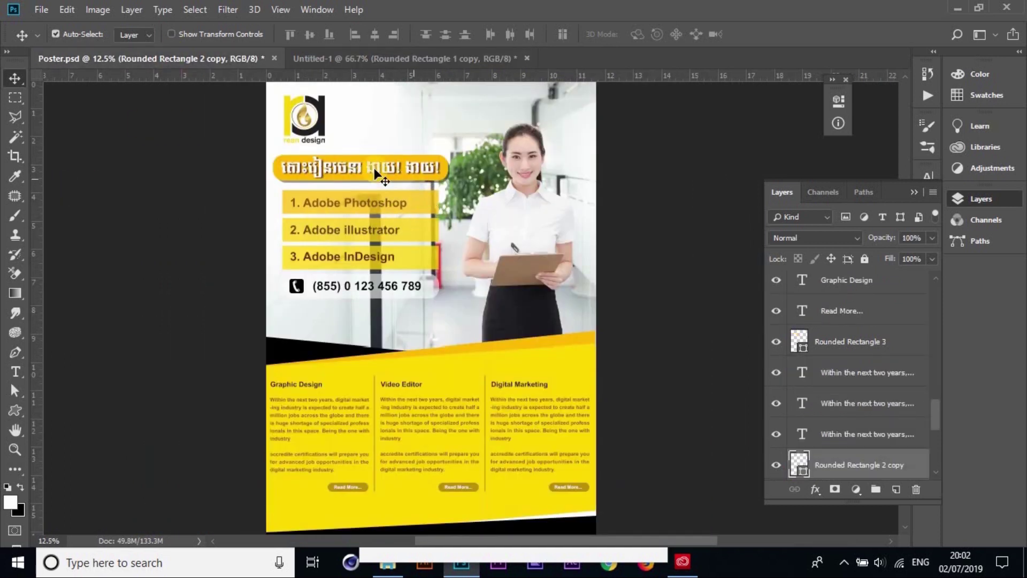
pyautogui.click(328, 56)
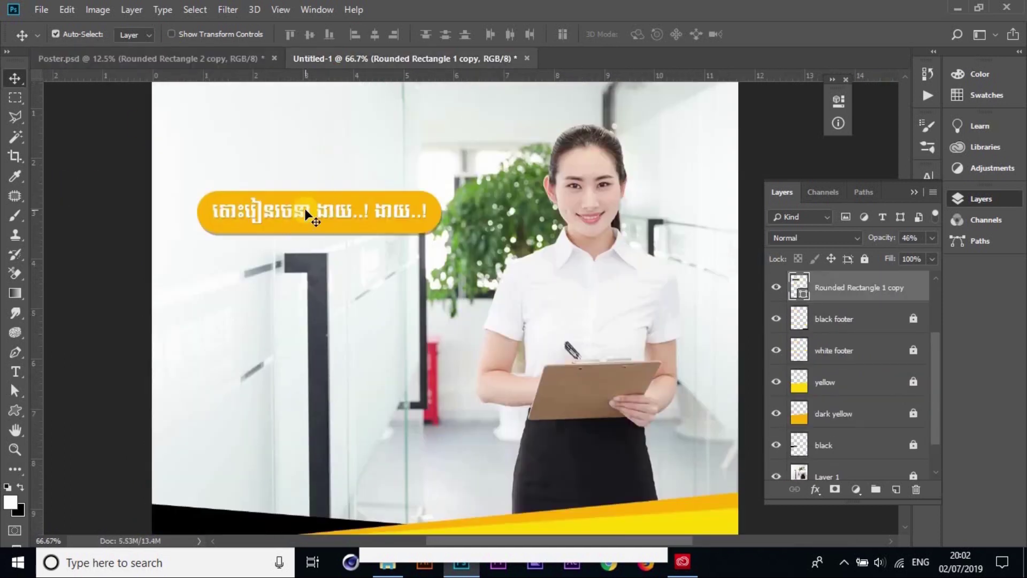
pyautogui.scroll(-3, 390, 298)
pyautogui.scroll(2, 378, 344)
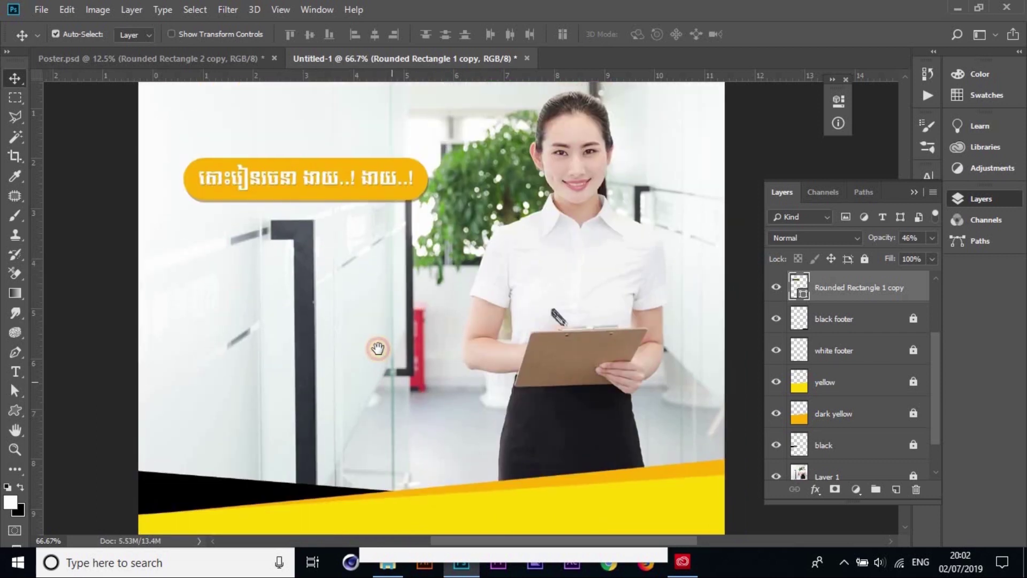
# Zoom the Untitled-1 draft out to 50% and compare again with Poster.psd
pyautogui.hotkey('ctrl', '-')
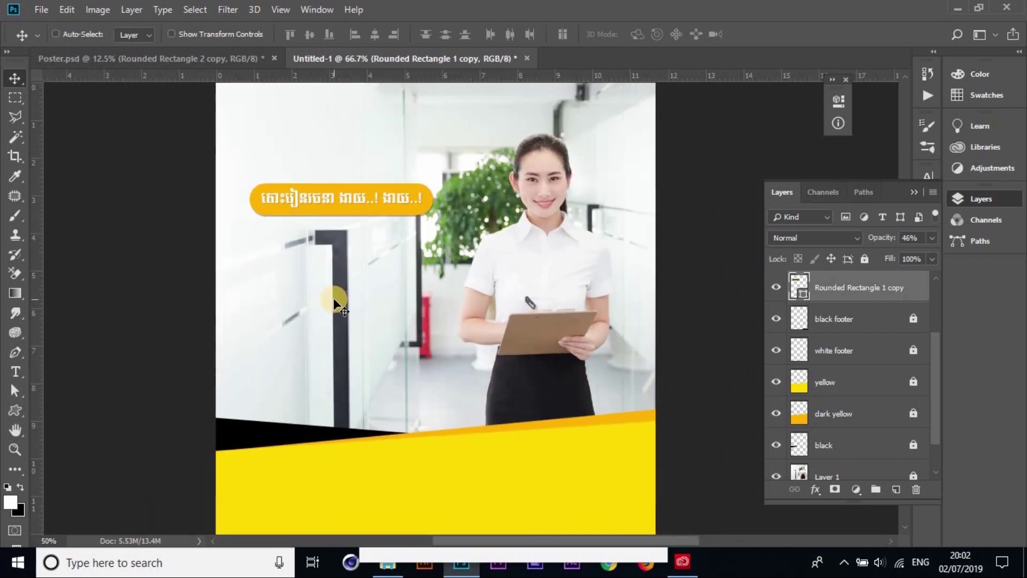
pyautogui.scroll(-3, 428, 107)
pyautogui.scroll(2, 424, 192)
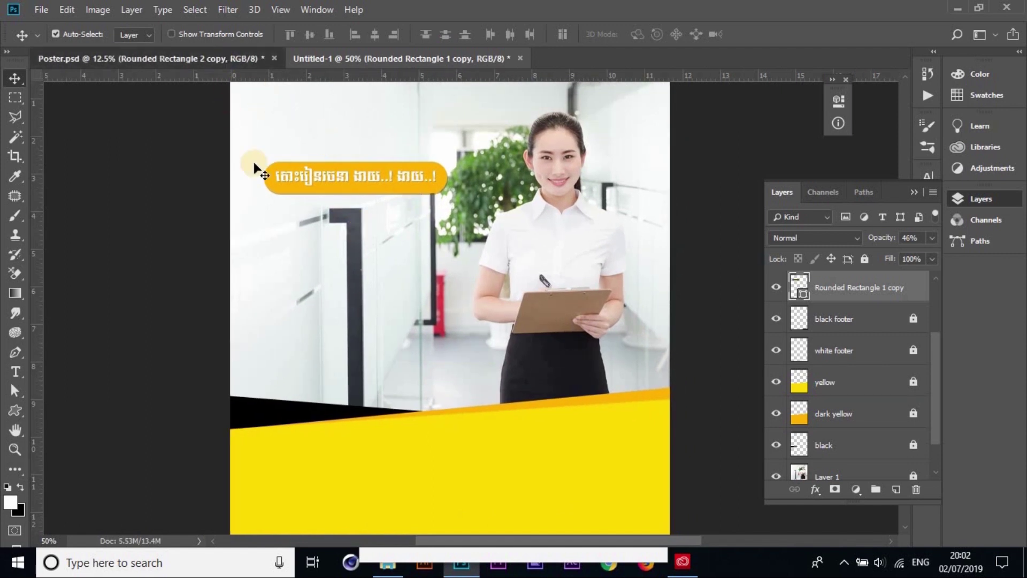
pyautogui.hotkey('ctrl', 'Tab')
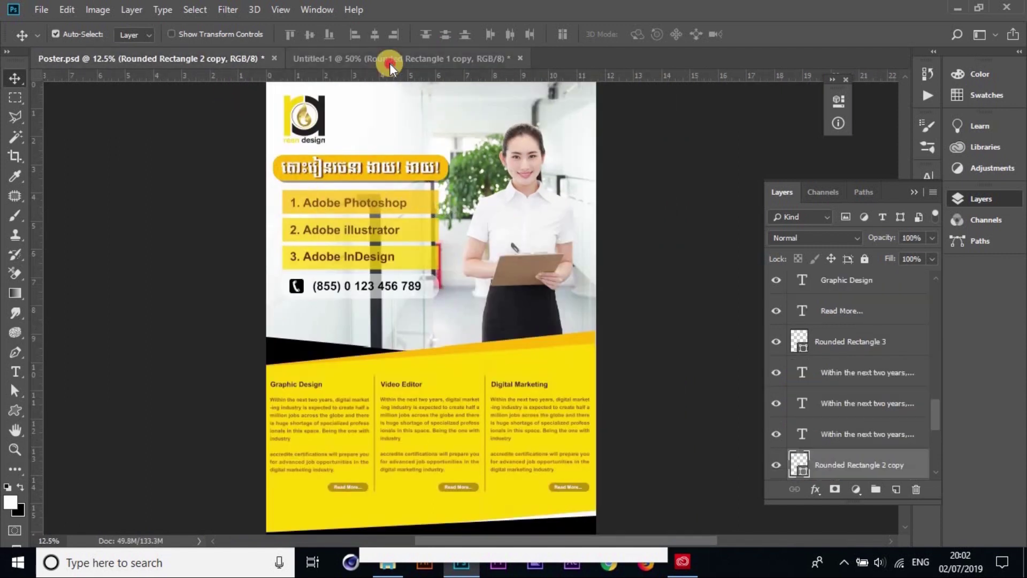
pyautogui.click(389, 60)
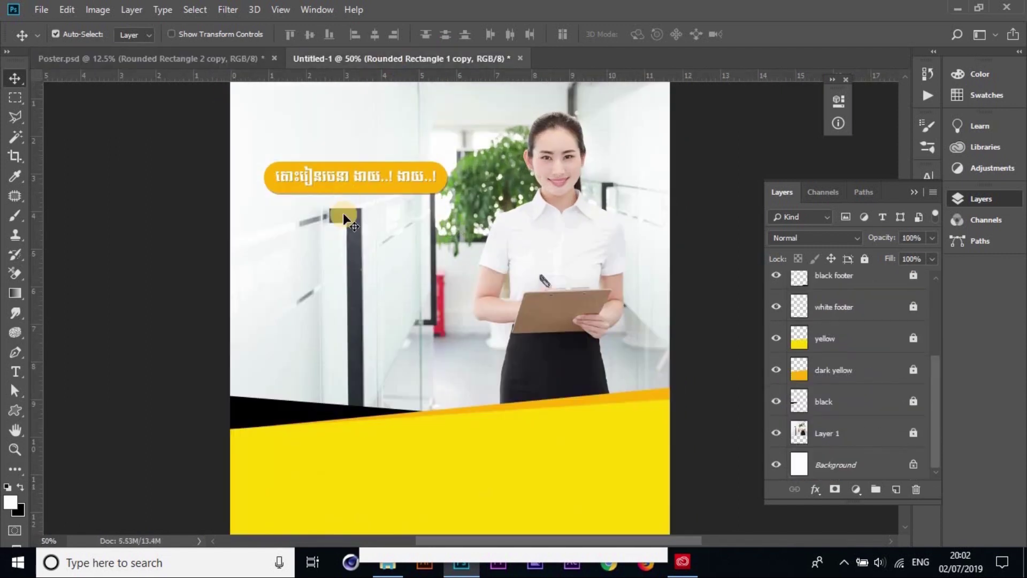
# Add a new layer and select a wide rectangular strip below the heading banner
pyautogui.click(896, 489)
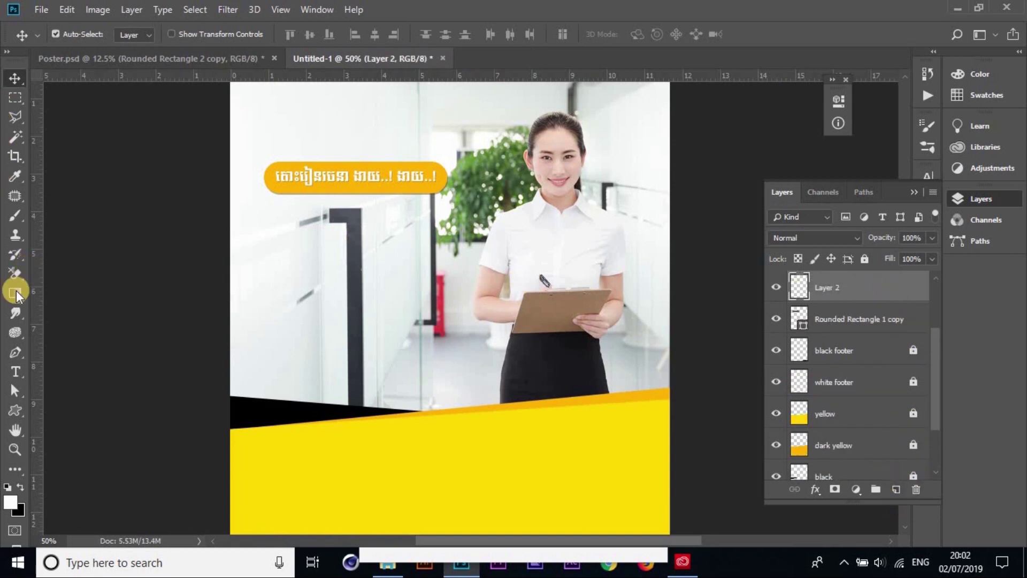
pyautogui.click(15, 98)
pyautogui.moveTo(271, 202); pyautogui.dragTo(439, 229)
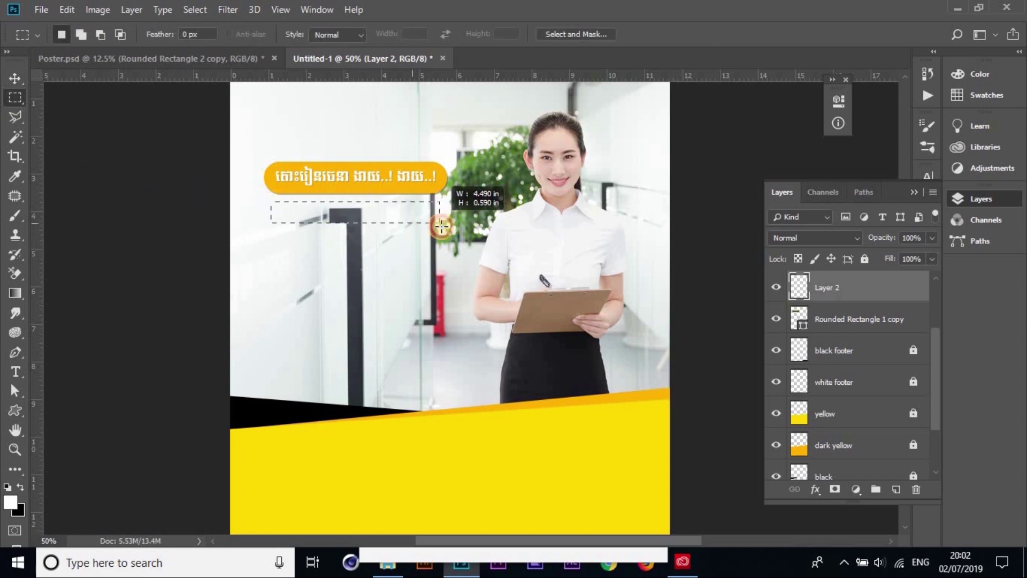
pyautogui.hotkey('ctrl', 'BackSpace')
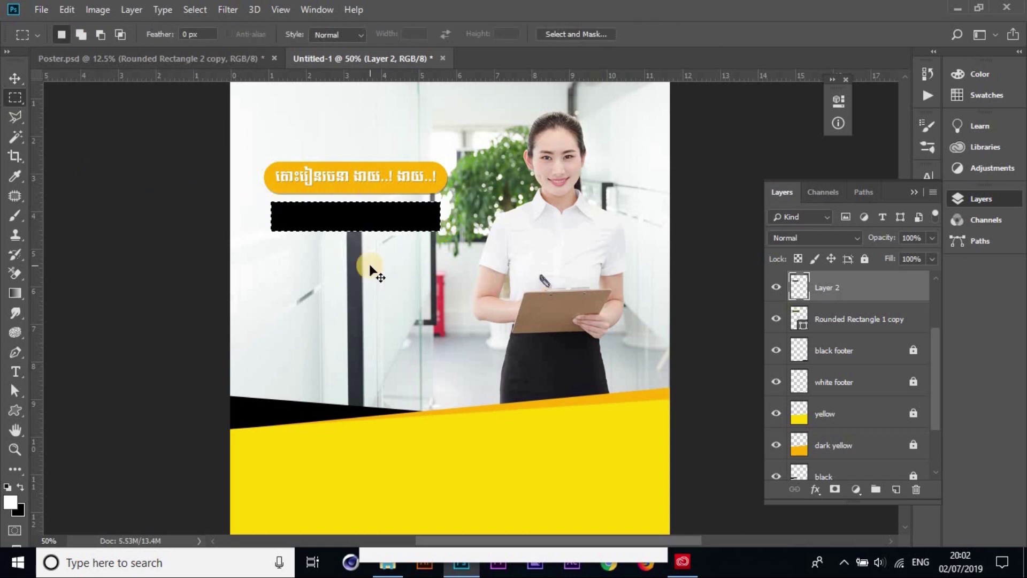
pyautogui.hotkey('alt', 'BackSpace')
pyautogui.press('Delete')
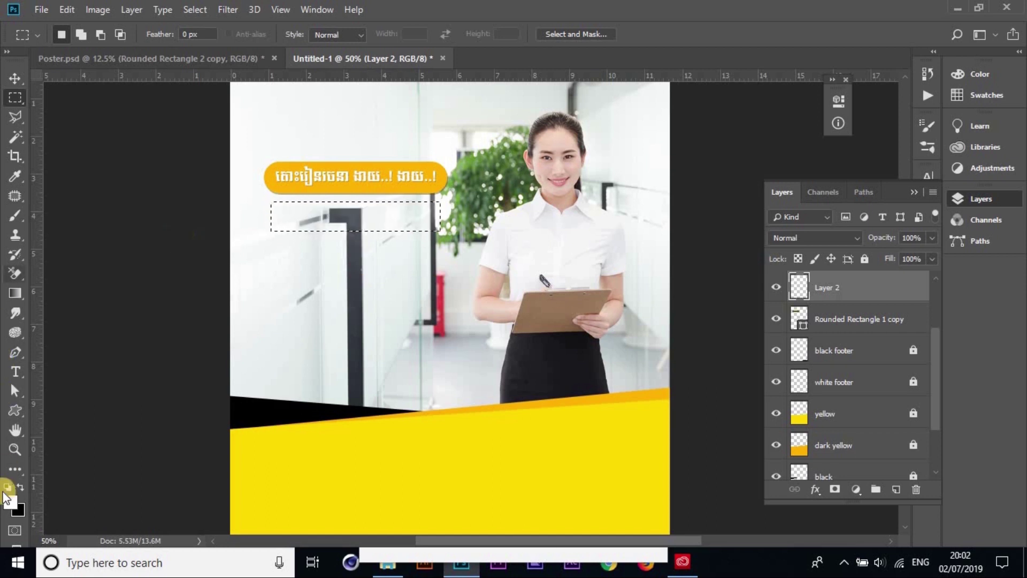
# Sample the footer yellow #ffd802 and fill the strip with it, then deselect
pyautogui.click(11, 501)
pyautogui.click(575, 439)
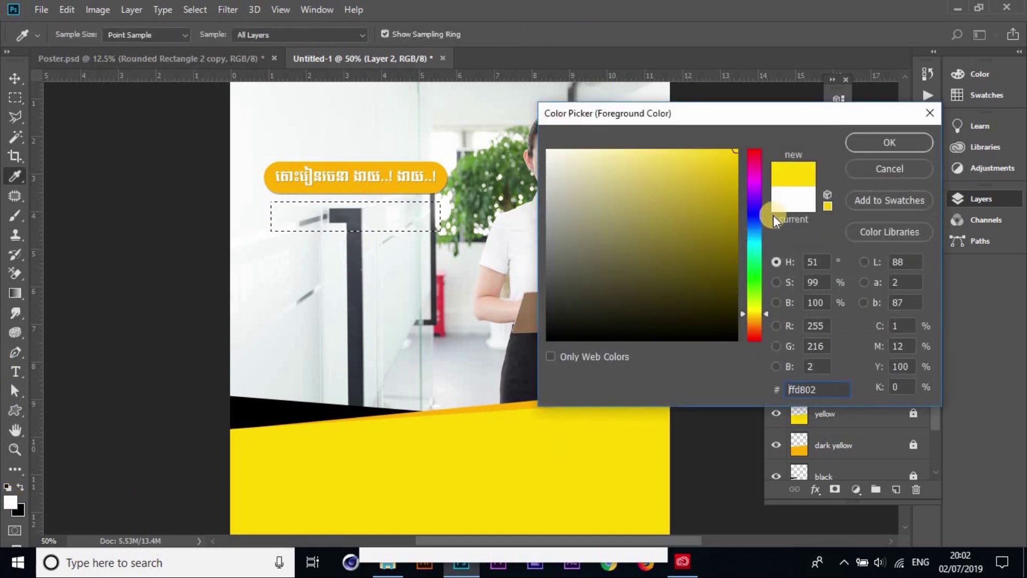
pyautogui.click(878, 142)
pyautogui.hotkey('alt', 'BackSpace')
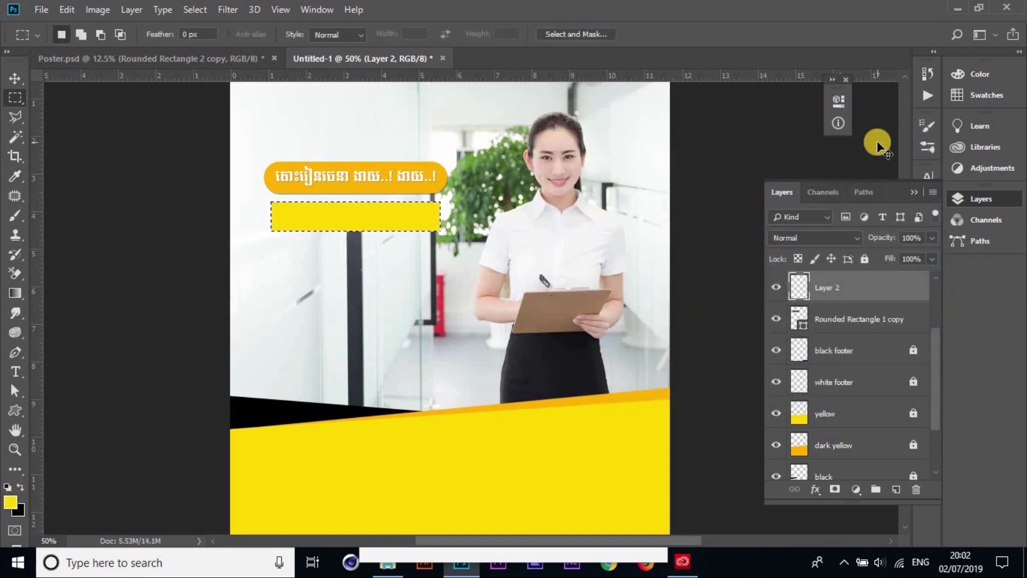
pyautogui.click(877, 142)
# Nudge the yellow bar into position and compare with Poster.psd
pyautogui.click(14, 79)
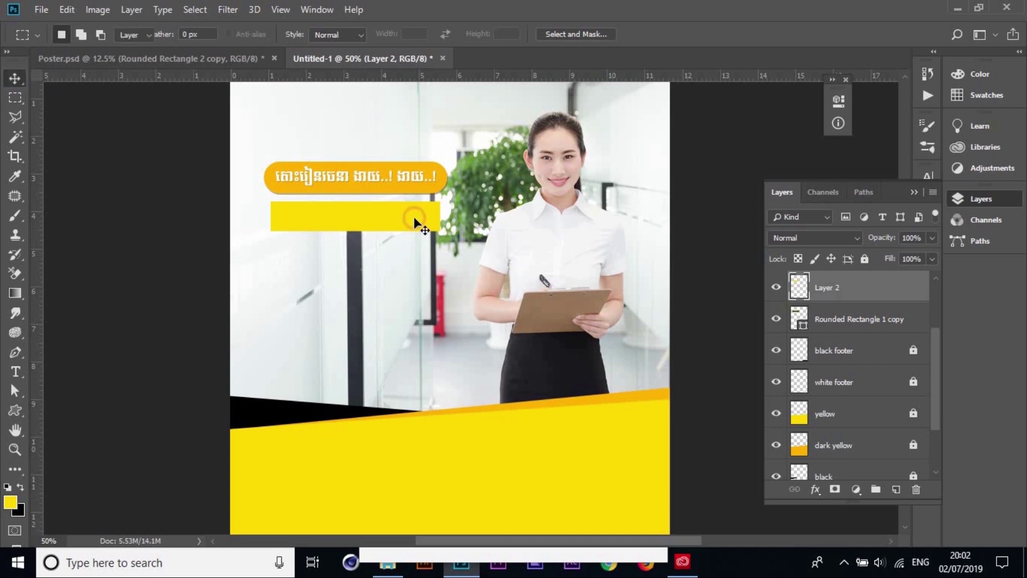
pyautogui.moveTo(412, 220); pyautogui.dragTo(396, 233)
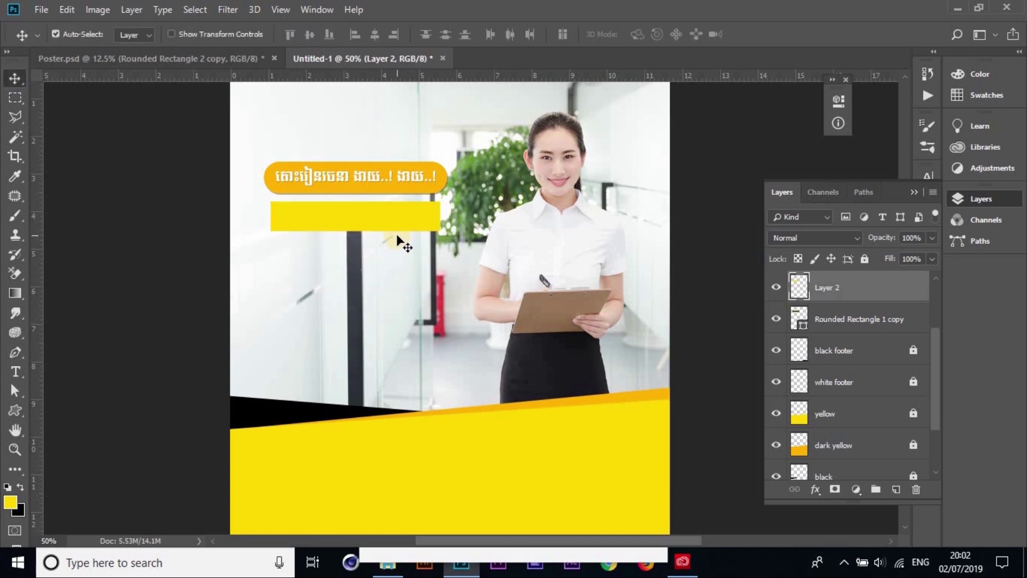
pyautogui.click(152, 59)
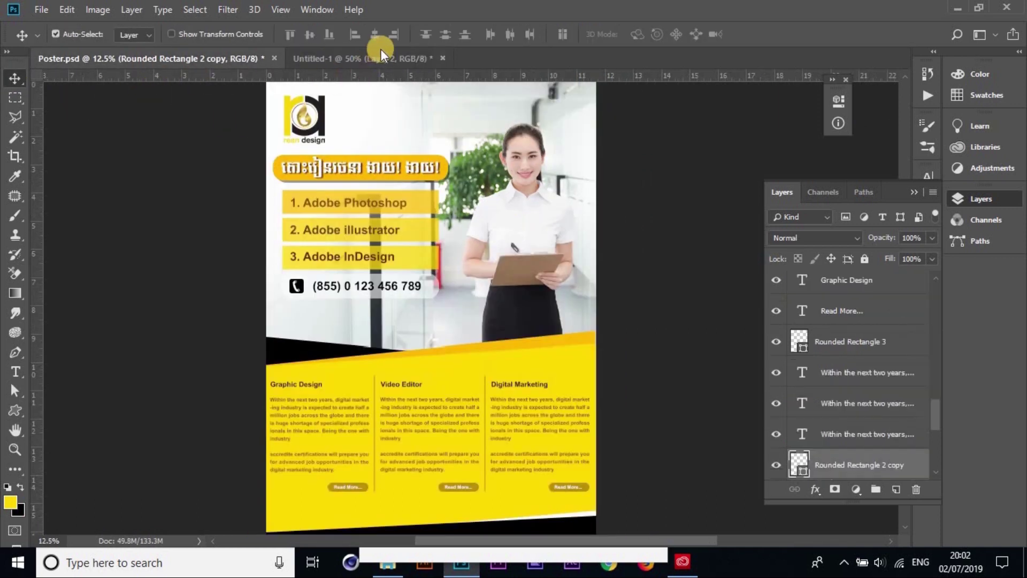
pyautogui.click(326, 59)
pyautogui.hotkey('ctrl', '+')
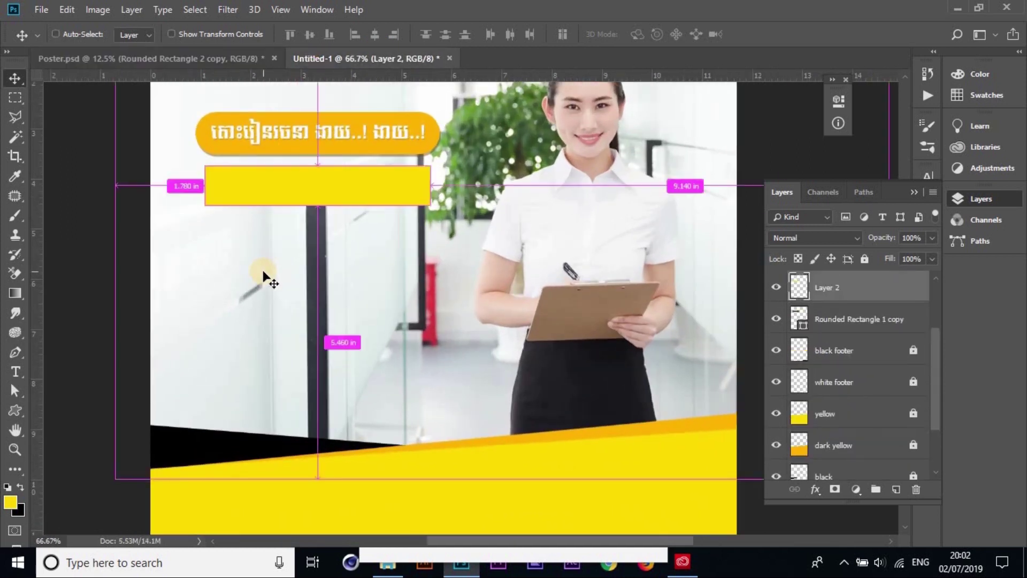
pyautogui.hotkey('ctrl', '+')
pyautogui.scroll(3, 353, 417)
pyautogui.hscroll(-2, 353, 419)
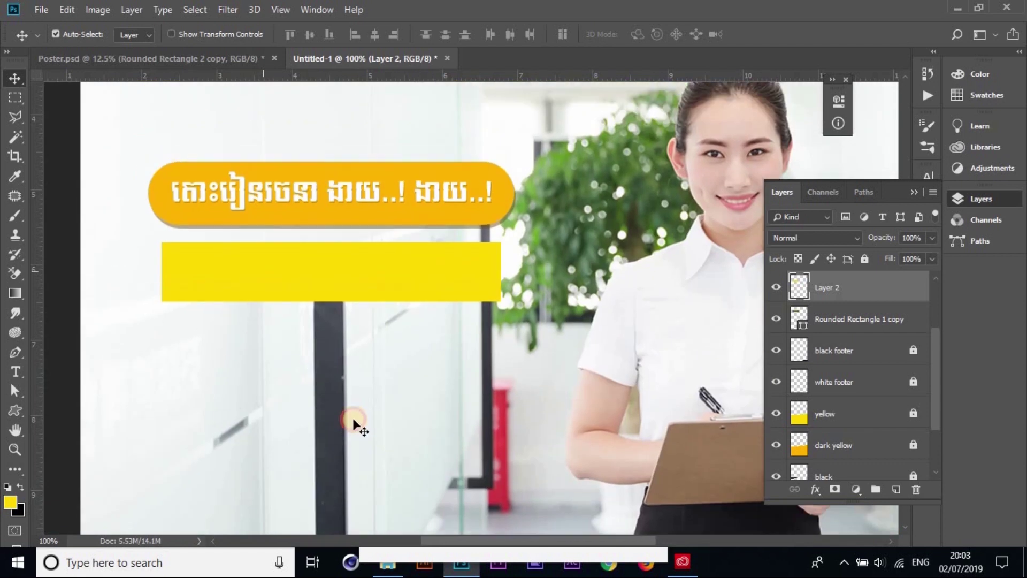
pyautogui.scroll(-3, 351, 271)
pyautogui.moveTo(383, 192); pyautogui.dragTo(395, 362)
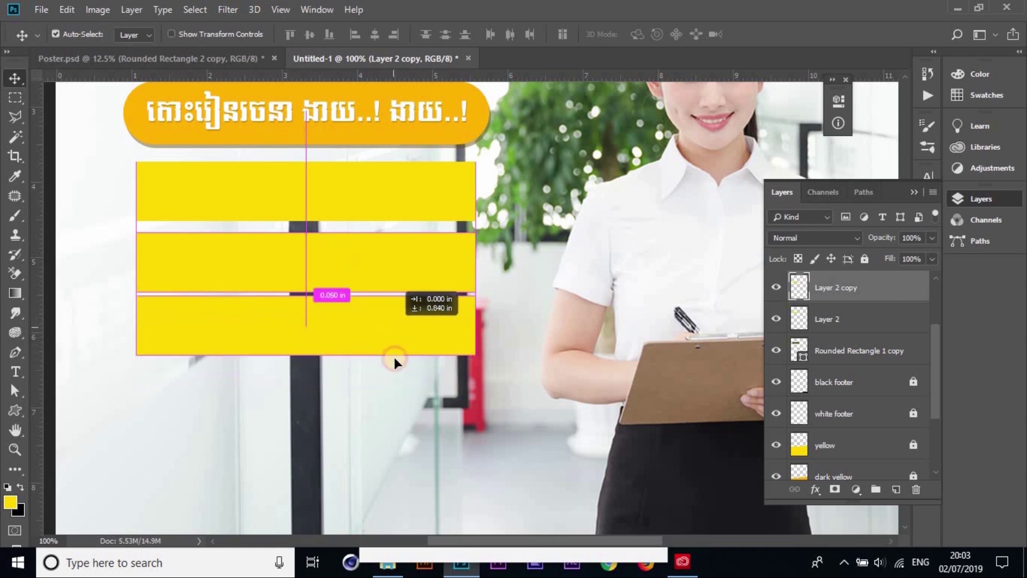
pyautogui.moveTo(394, 362); pyautogui.dragTo(404, 303)
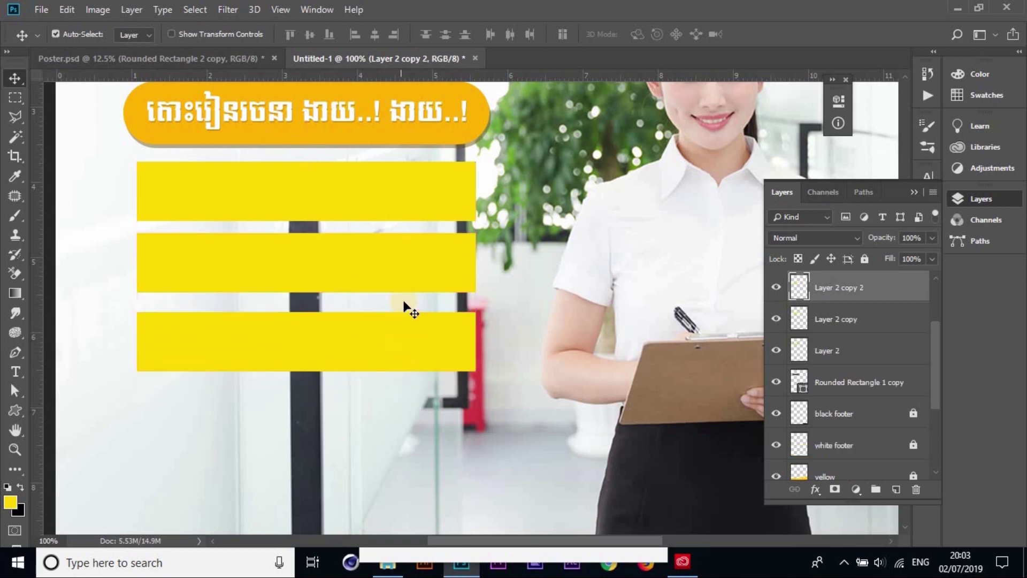
pyautogui.moveTo(382, 344); pyautogui.dragTo(385, 443)
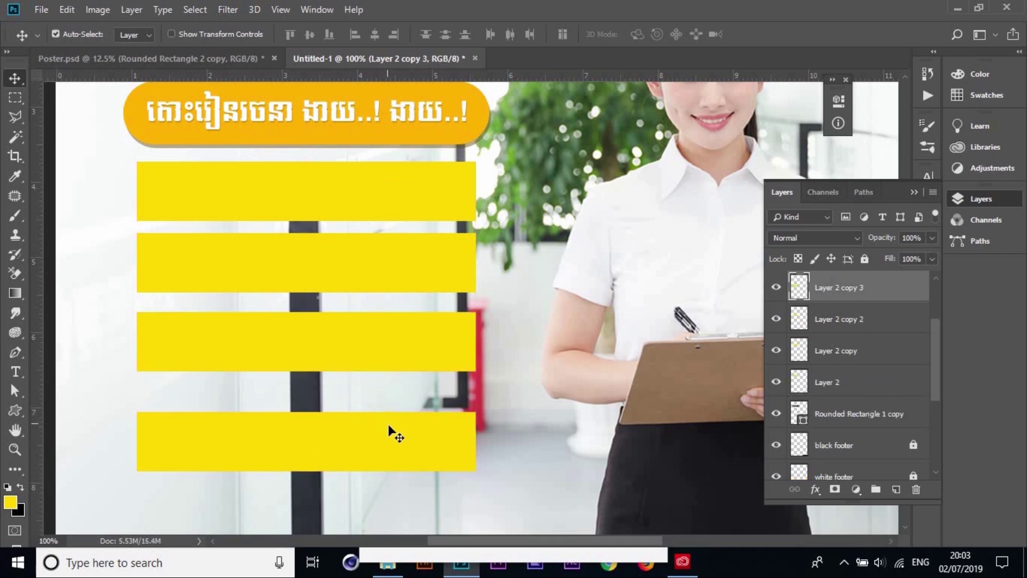
pyautogui.press('Delete')
pyautogui.press('Delete')
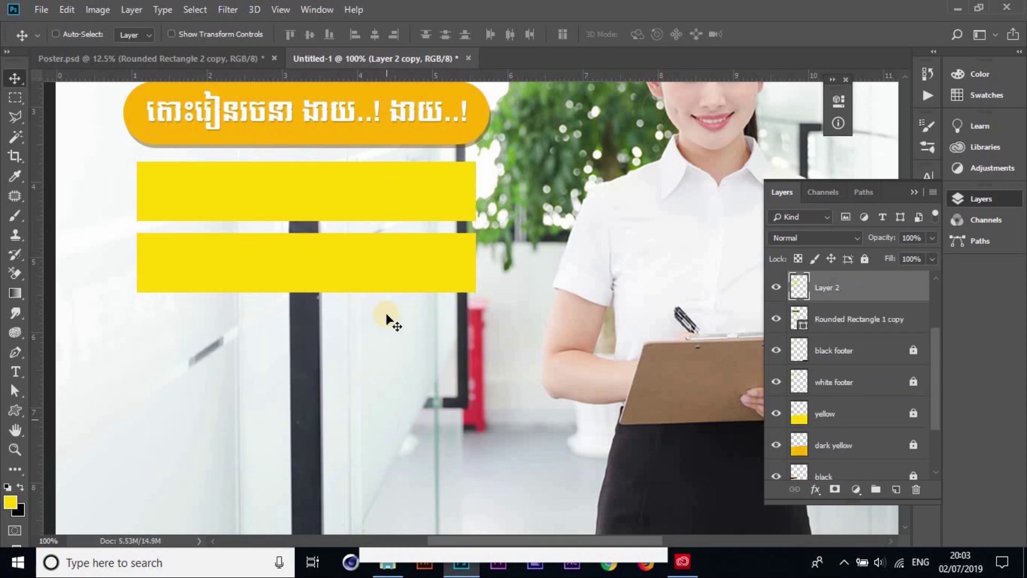
pyautogui.press('Delete')
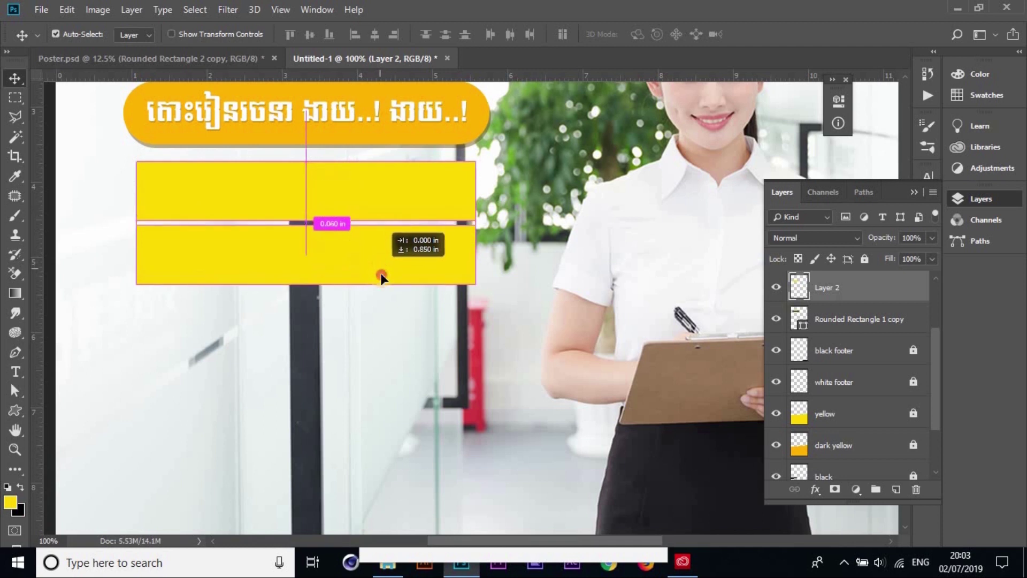
pyautogui.moveTo(377, 258); pyautogui.dragTo(395, 325)
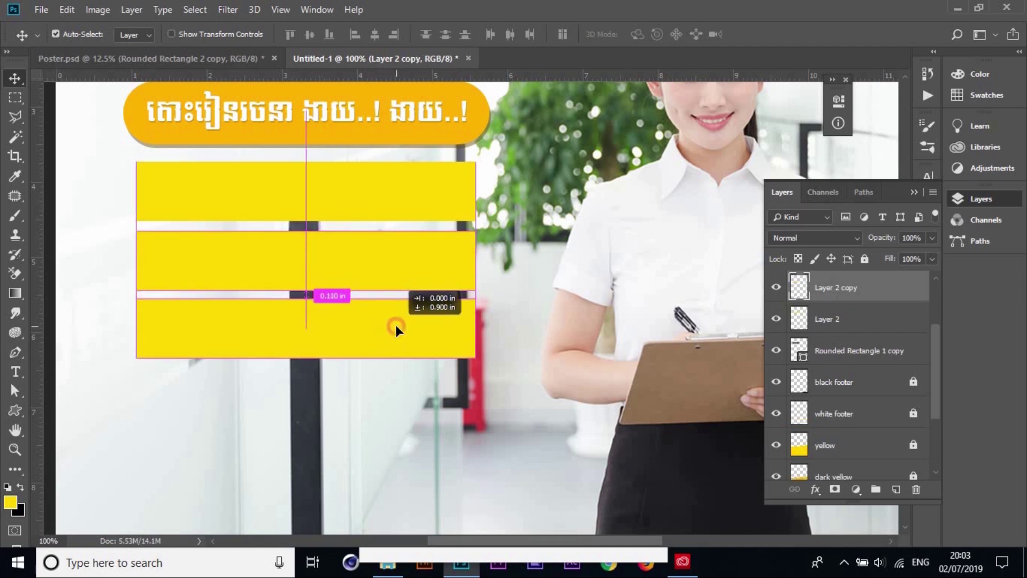
pyautogui.hotkey('ctrl', 'z')
pyautogui.hotkey('ctrl', 'z')
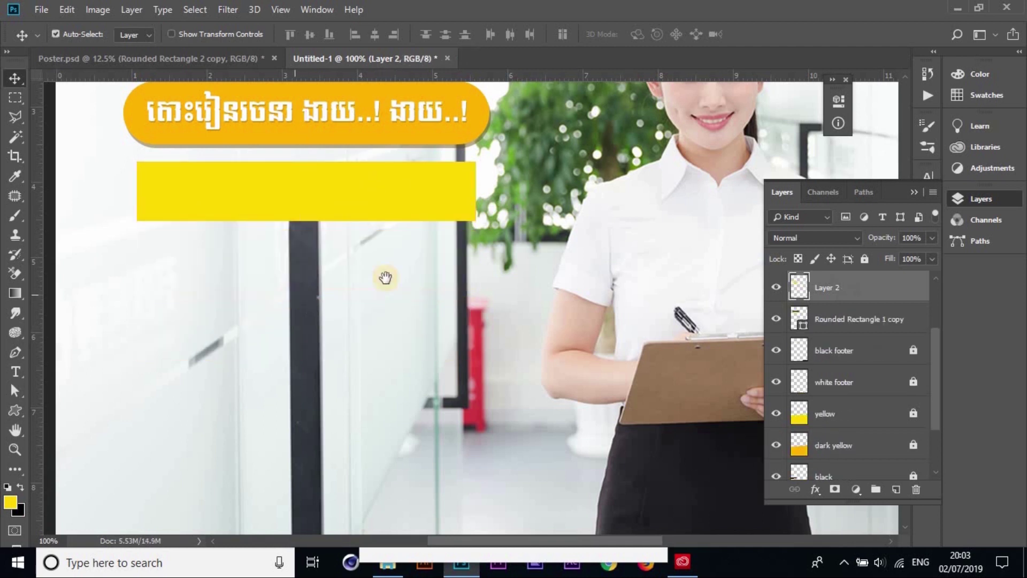
pyautogui.moveTo(385, 278); pyautogui.dragTo(420, 372)
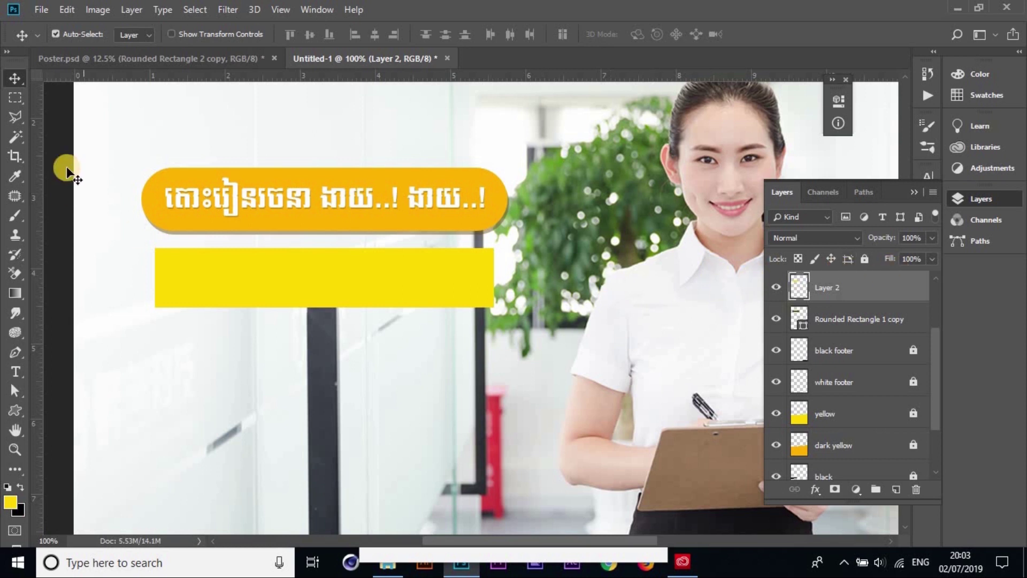
pyautogui.click(379, 270)
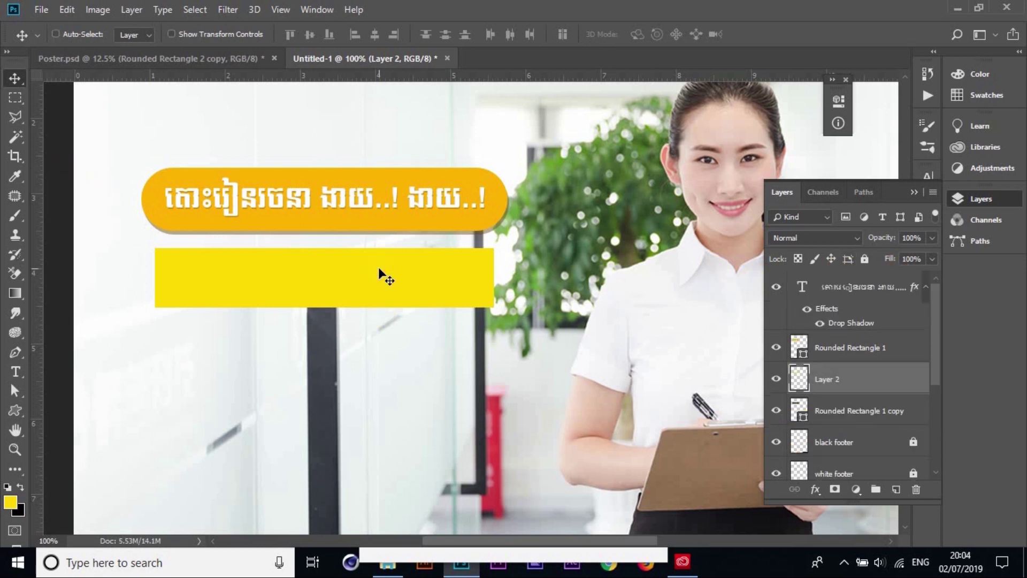
pyautogui.press('ctrl')
pyautogui.click(778, 380)
pyautogui.click(776, 379)
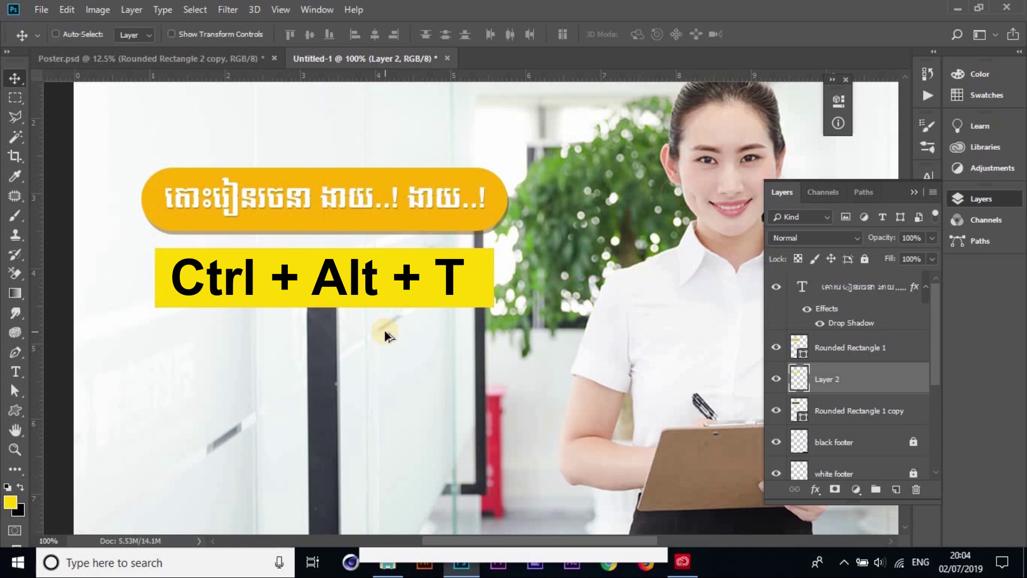
pyautogui.hotkey('ctrl', 'alt', 't')
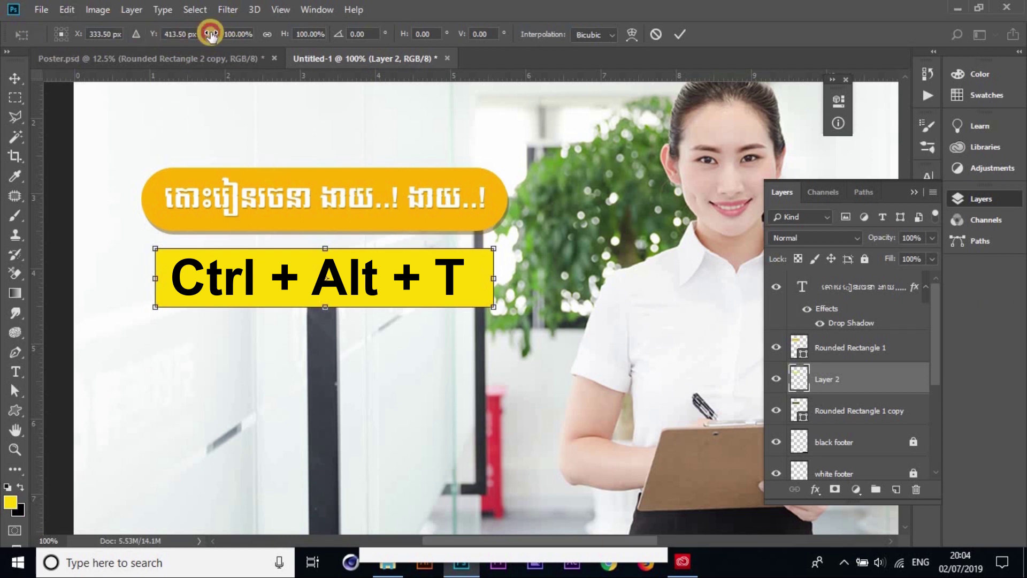
pyautogui.click(211, 35)
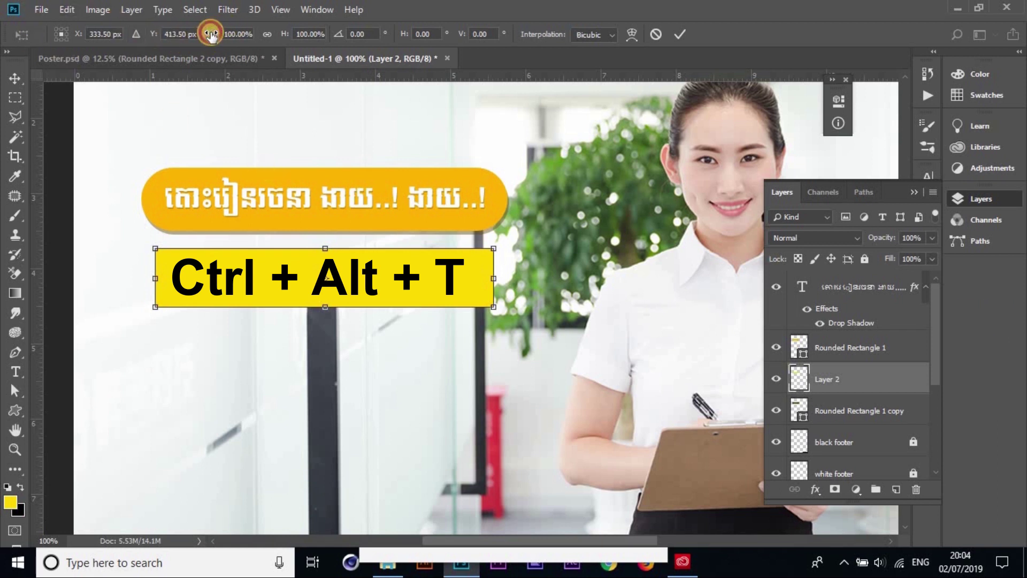
pyautogui.click(66, 38)
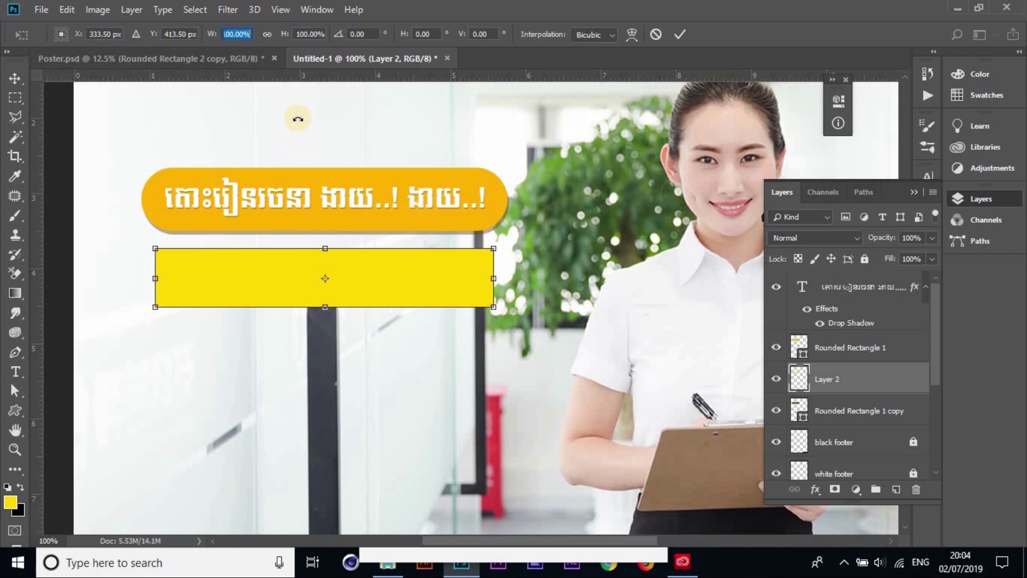
pyautogui.moveTo(153, 33); pyautogui.dragTo(201, 39)
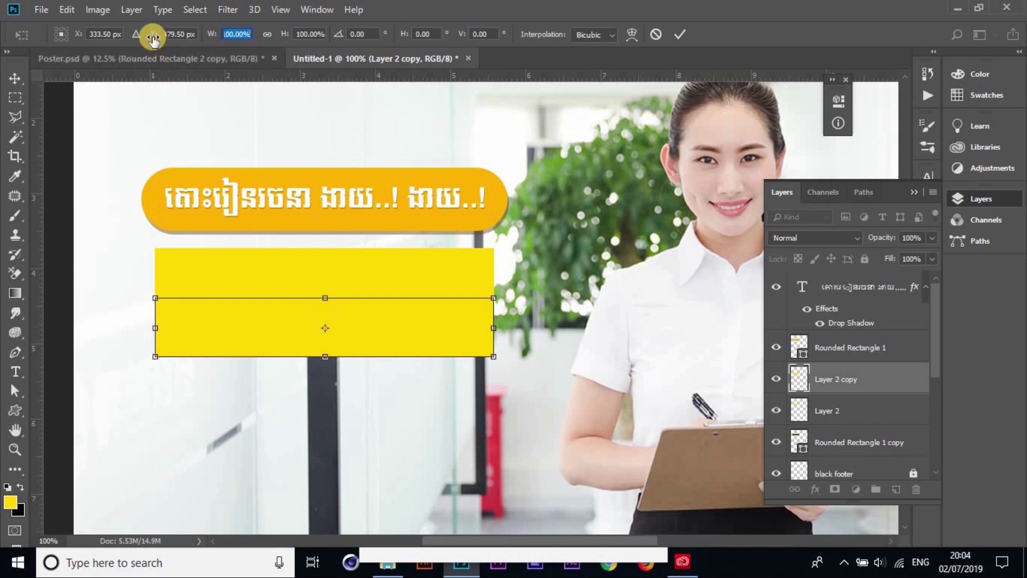
pyautogui.moveTo(154, 37); pyautogui.dragTo(155, 38)
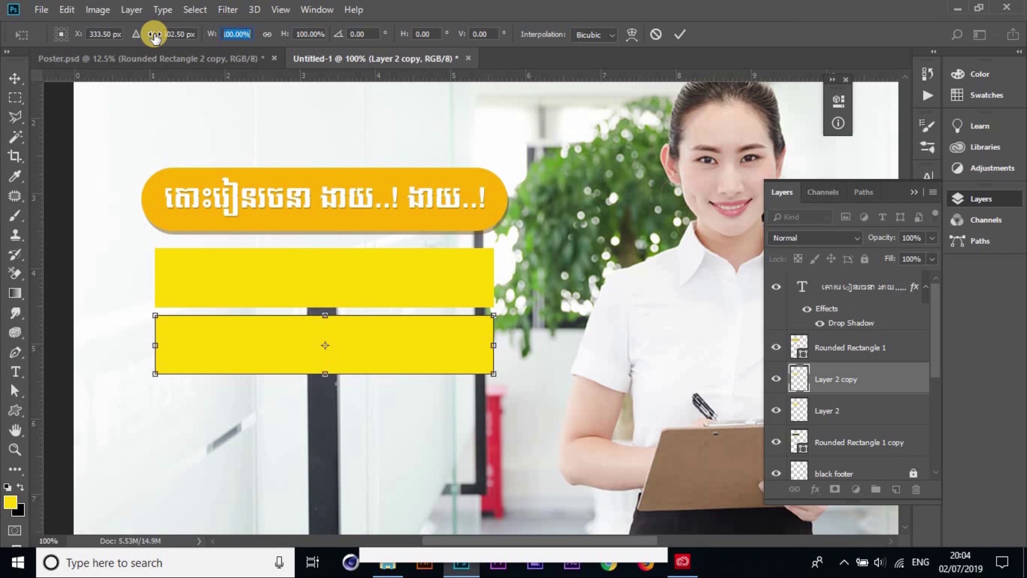
pyautogui.moveTo(154, 37); pyautogui.dragTo(150, 34)
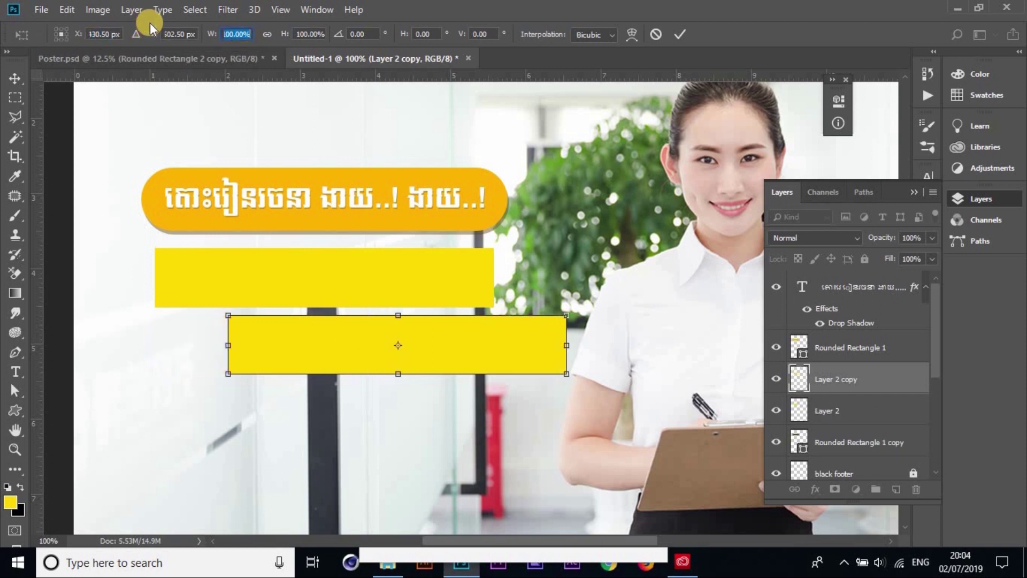
pyautogui.click(197, 97)
pyautogui.press('Return')
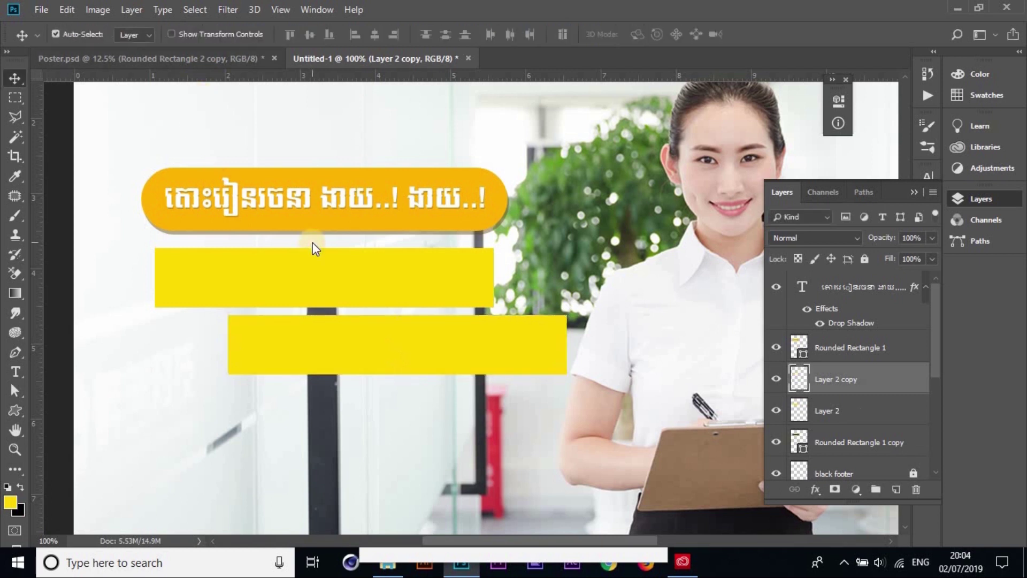
# Replace the earlier copy with a transformed duplicate of the bar placed at X 333.50, Y 506.50 px
pyautogui.press('Delete')
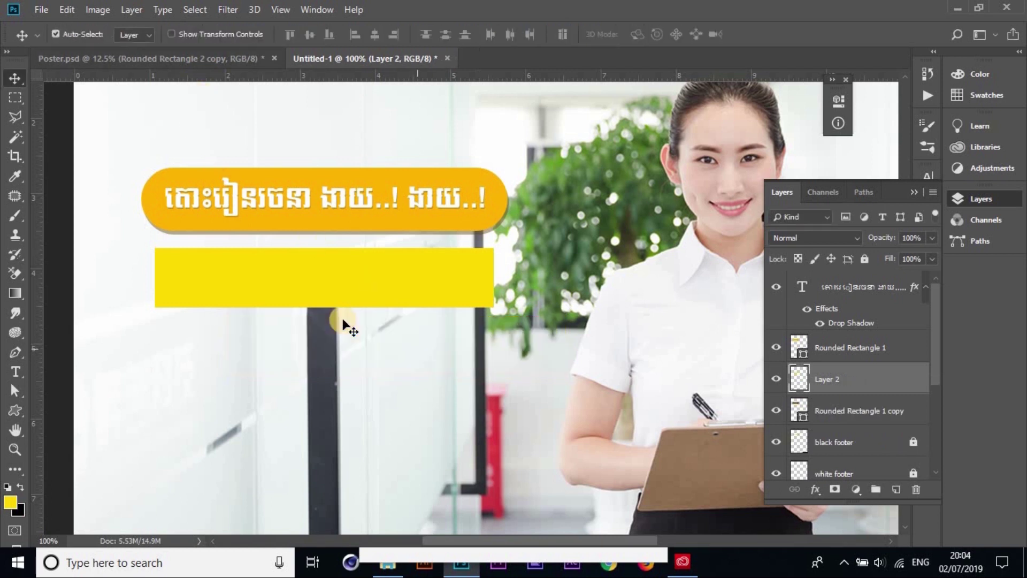
pyautogui.click(326, 269)
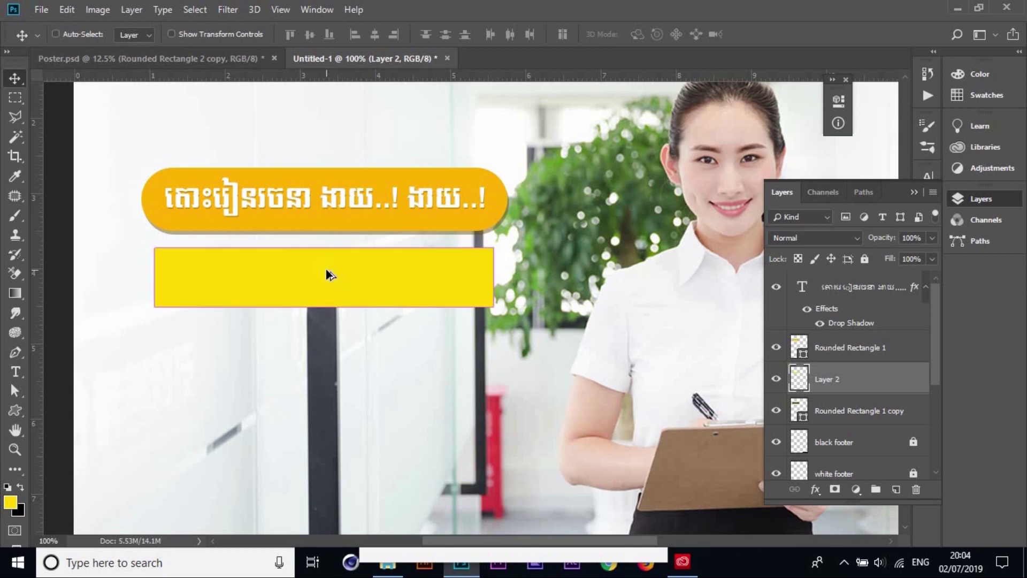
pyautogui.hotkey('ctrl', 't')
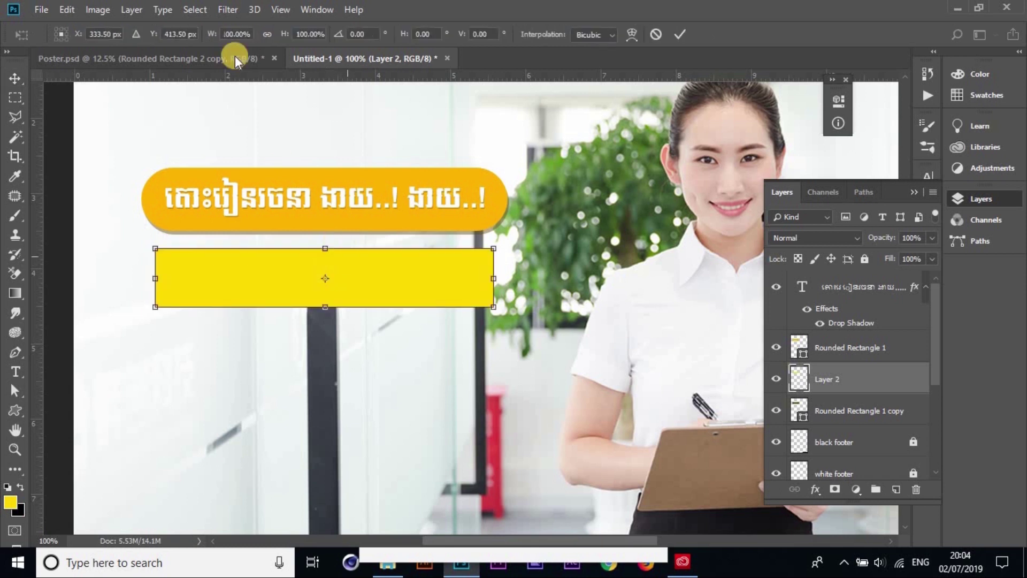
pyautogui.click(157, 36)
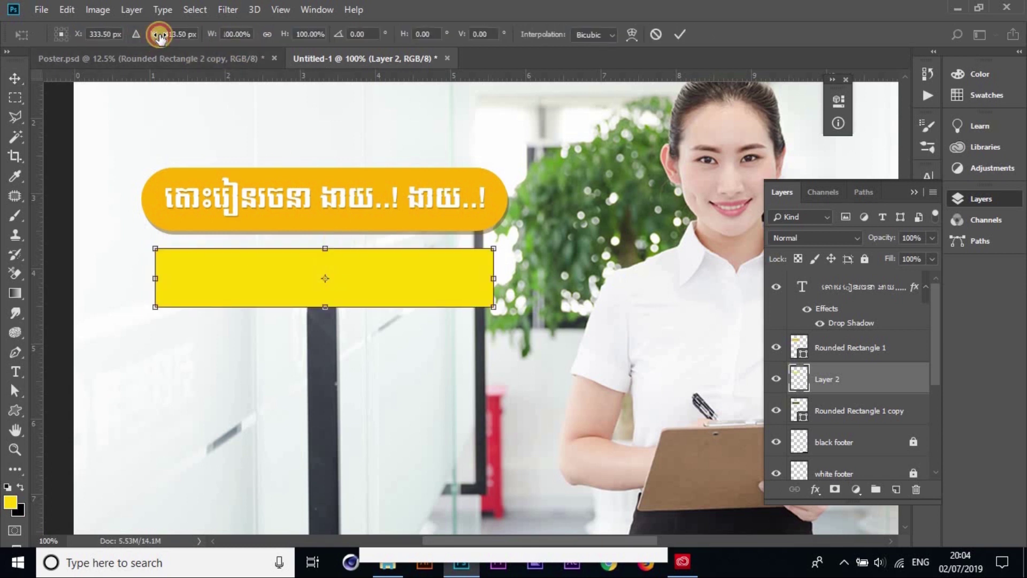
pyautogui.moveTo(159, 36); pyautogui.dragTo(154, 39)
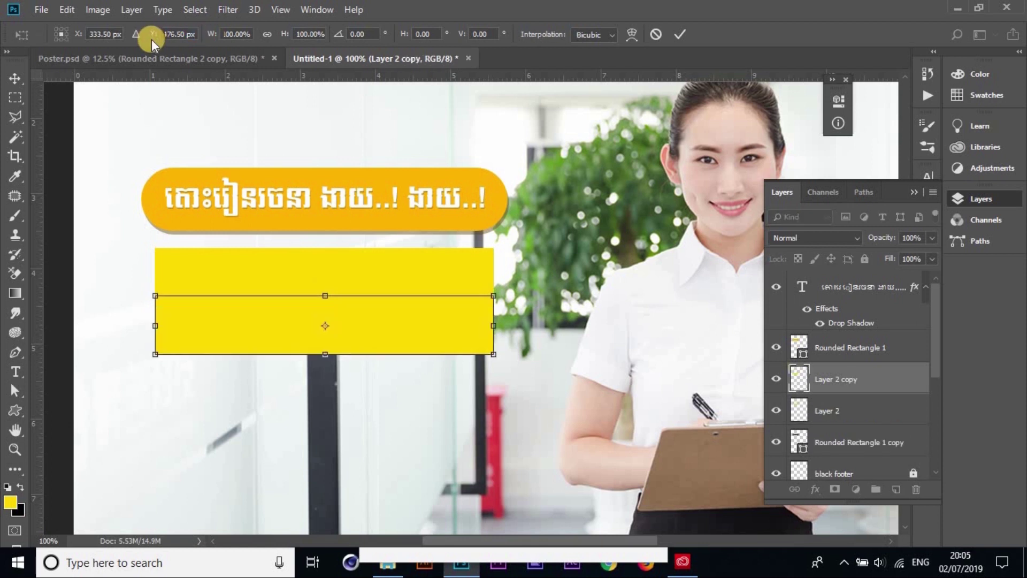
pyautogui.moveTo(152, 39)
pyautogui.mouseDown()
pyautogui.moveTo(194, 37)
pyautogui.moveTo(127, 43)
pyautogui.mouseUp()
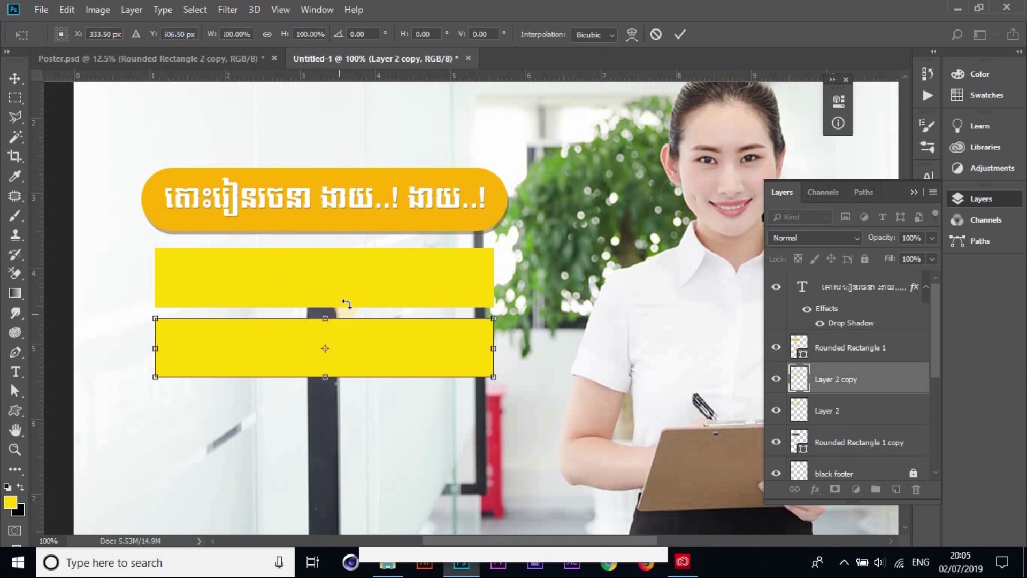
pyautogui.click(674, 37)
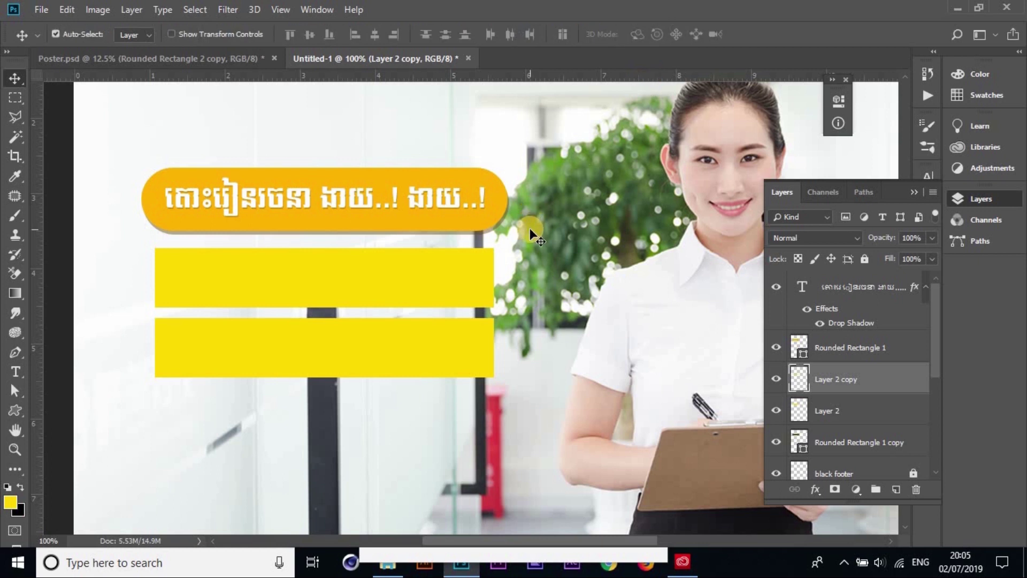
pyautogui.hotkey('ctrl', 'alt', 'shift', 't')
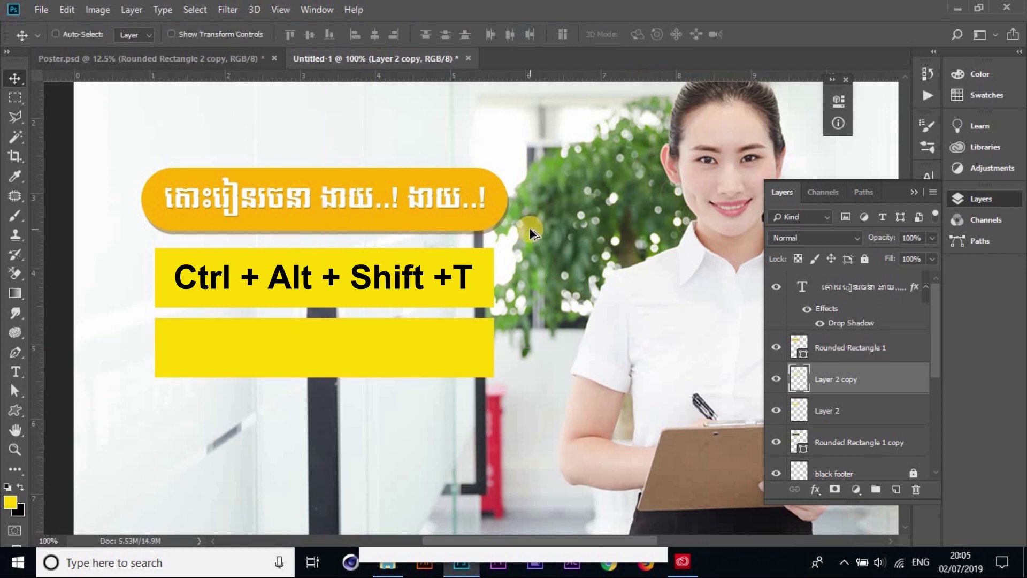
# Repeat the duplicate transform twice to add more evenly spaced yellow bar copies
pyautogui.hotkey('ctrl', 'alt', 'shift', 't')
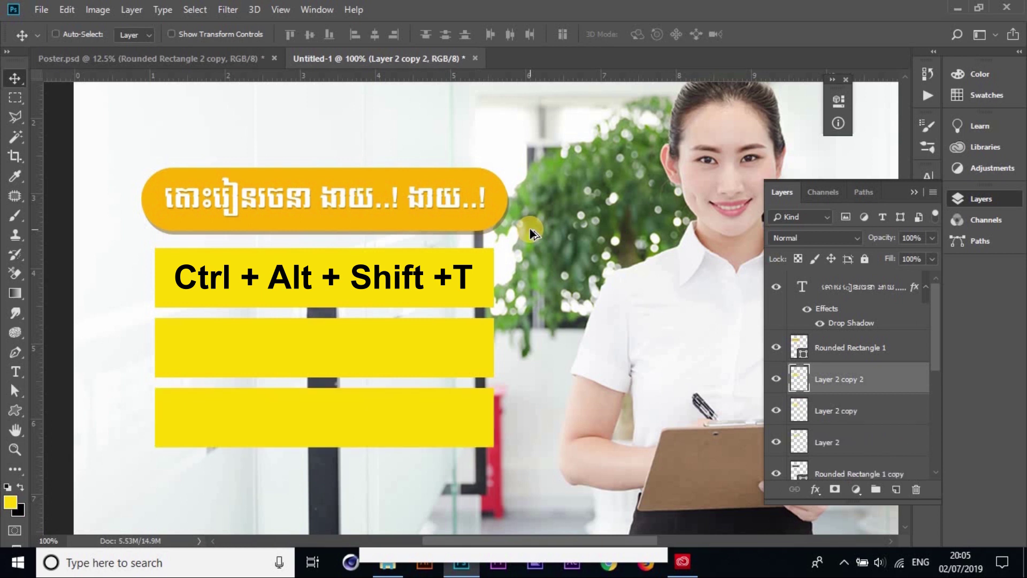
pyautogui.hotkey('ctrl', 'alt', 'shift', 't')
pyautogui.hotkey('ctrl', 'alt', 'shift', 't')
pyautogui.hotkey('ctrl', 'alt', 'shift', 't')
pyautogui.scroll(-5, 540, 224)
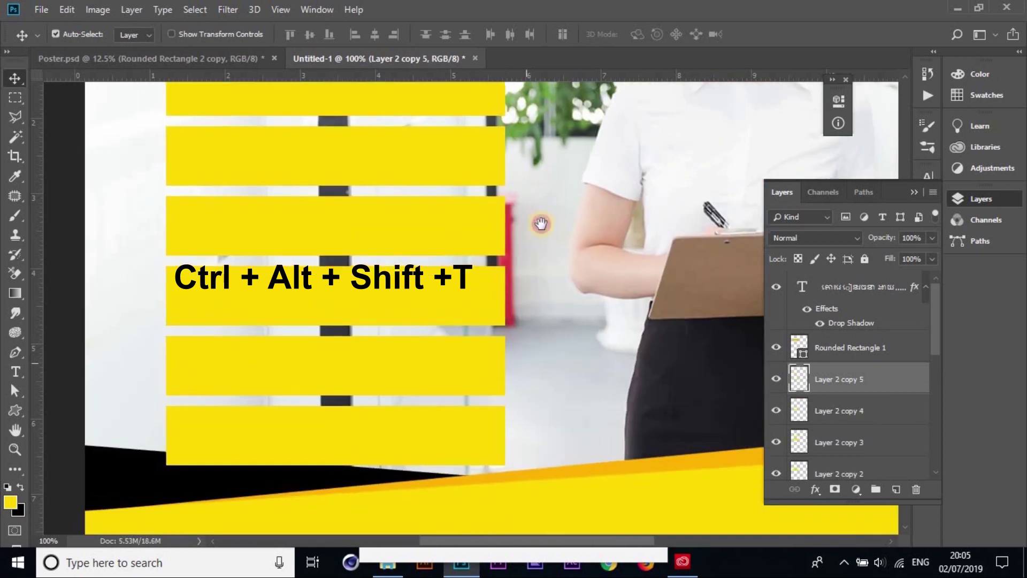
pyautogui.moveTo(541, 223); pyautogui.dragTo(545, 273)
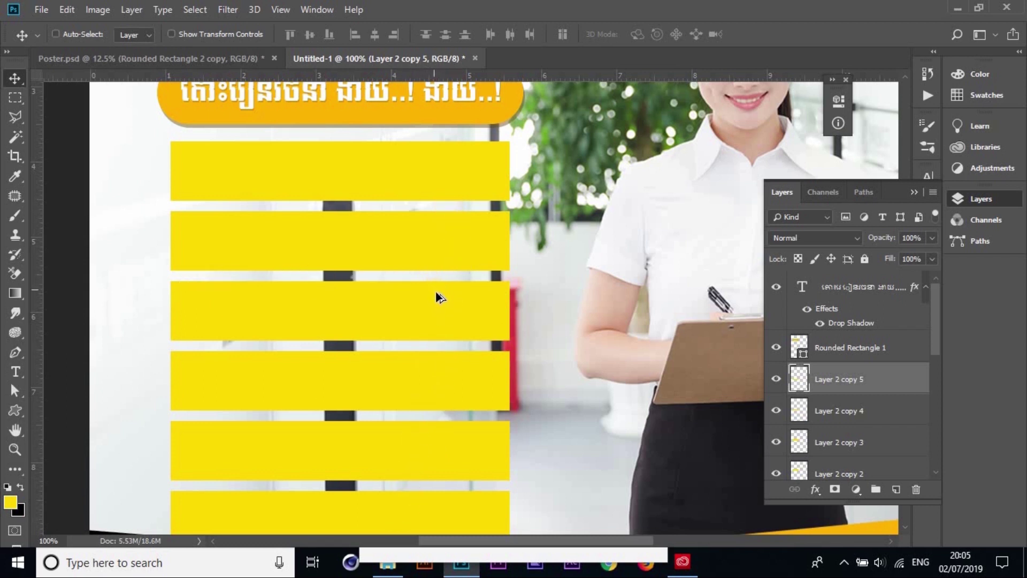
# Undo four times to remove the extra copies, leaving only the Layer 2 bar
pyautogui.hotkey('ctrl', 'z')
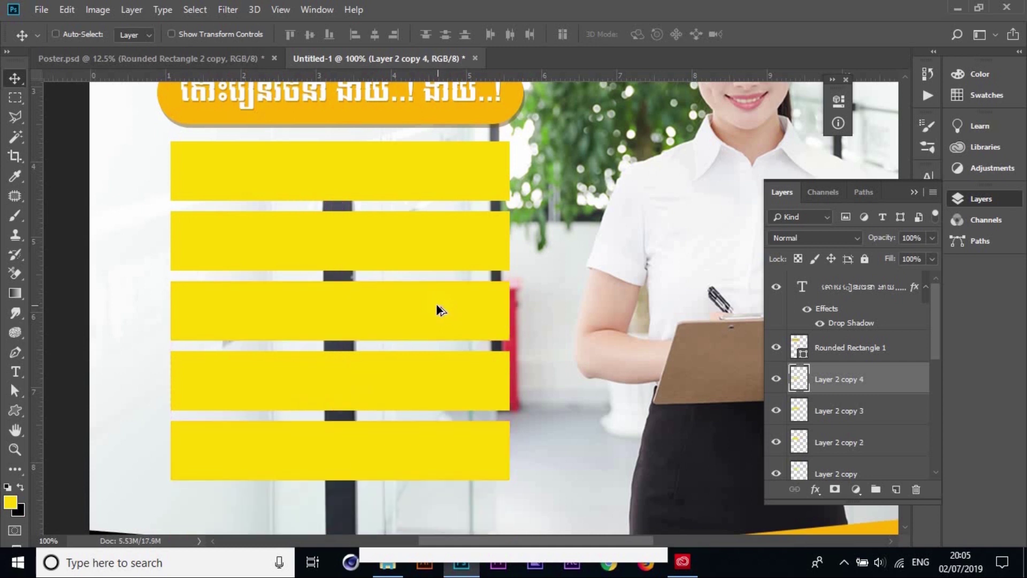
pyautogui.hotkey('ctrl', 'z')
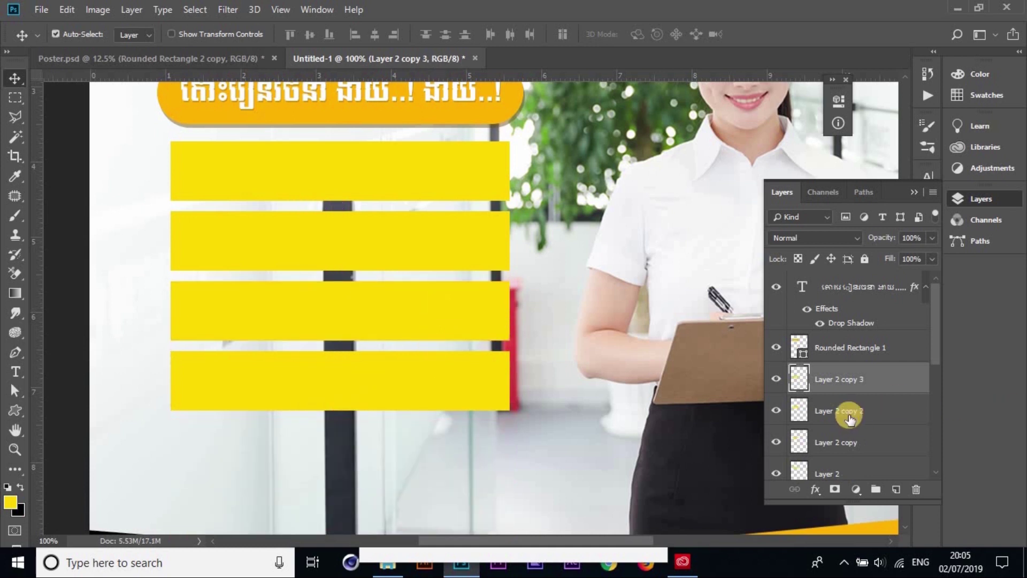
pyautogui.hotkey('ctrl', 'z')
pyautogui.hotkey('ctrl', 'z')
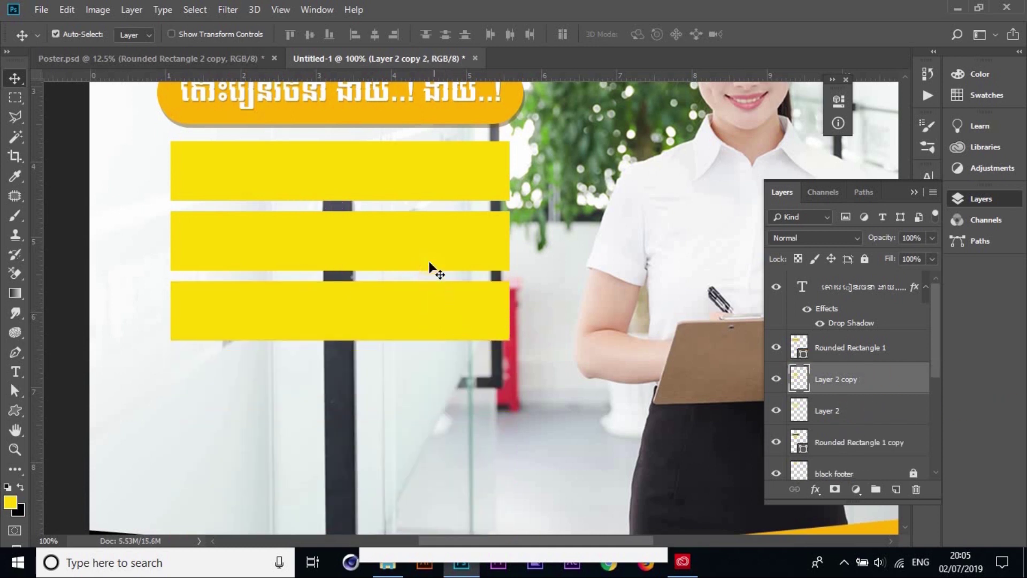
pyautogui.hotkey('ctrl', 'z')
pyautogui.hotkey('ctrl', 'z')
pyautogui.scroll(2, 451, 275)
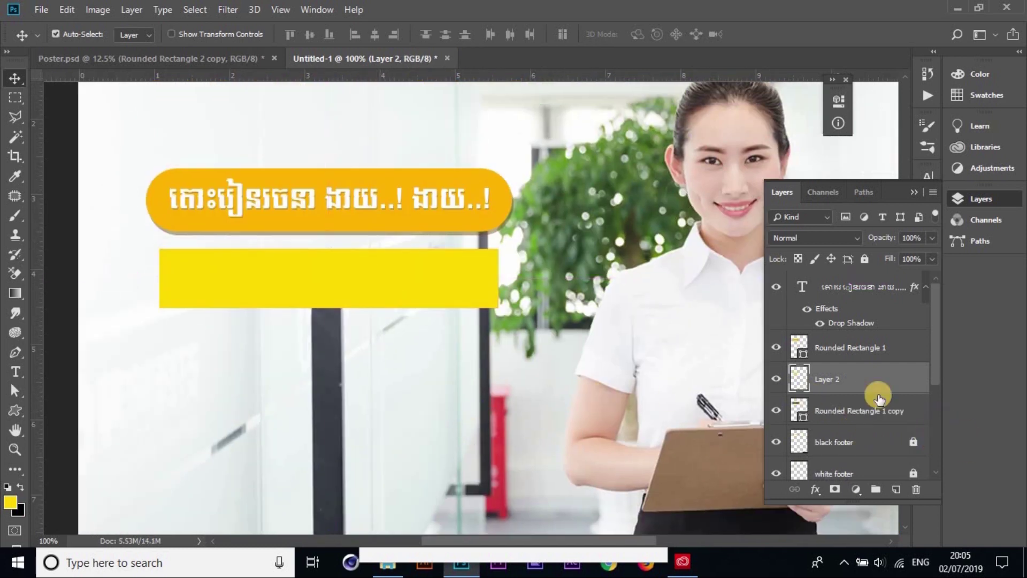
pyautogui.click(775, 380)
pyautogui.hotkey('ctrl', 't')
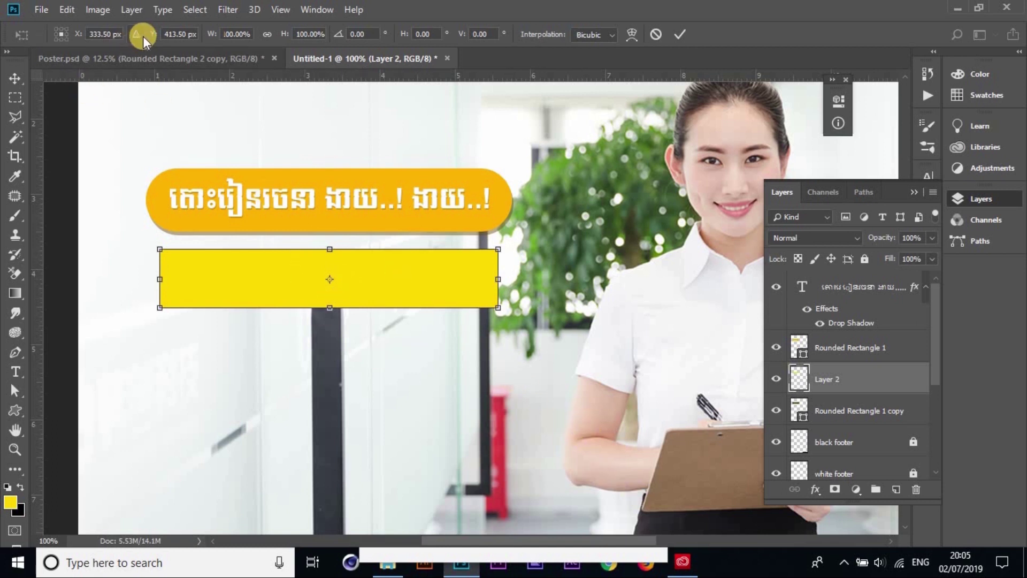
pyautogui.moveTo(154, 35)
pyautogui.mouseDown()
pyautogui.moveTo(116, 37)
pyautogui.moveTo(202, 21)
pyautogui.mouseUp()
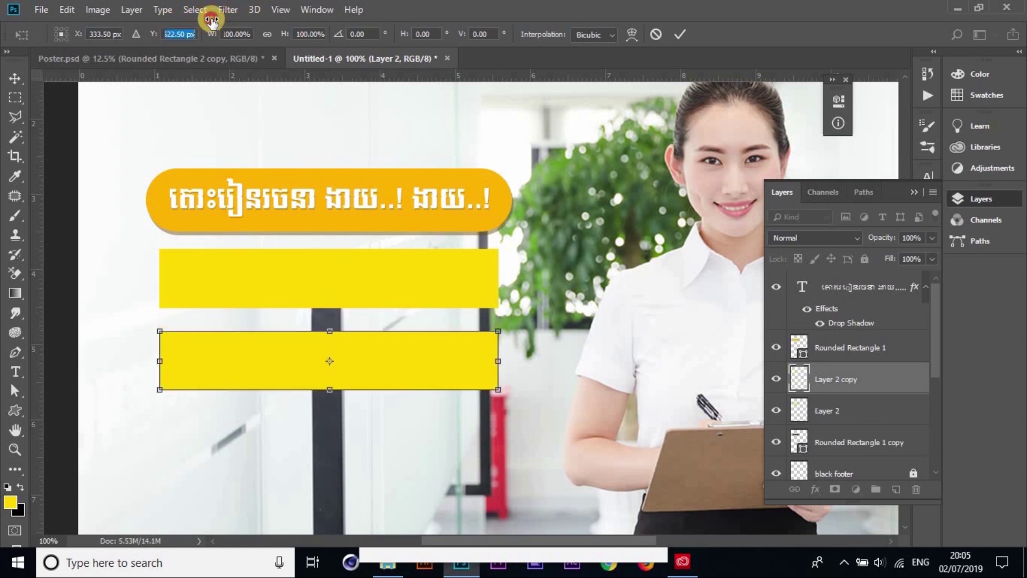
pyautogui.moveTo(203, 20); pyautogui.dragTo(231, 14)
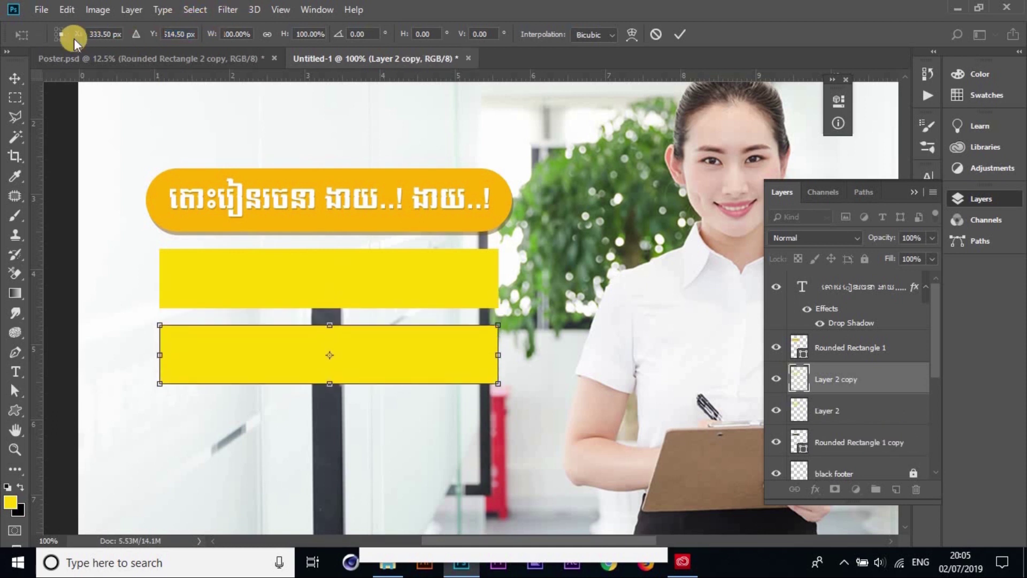
pyautogui.moveTo(75, 36)
pyautogui.mouseDown()
pyautogui.moveTo(152, 42)
pyautogui.moveTo(102, 40)
pyautogui.mouseUp()
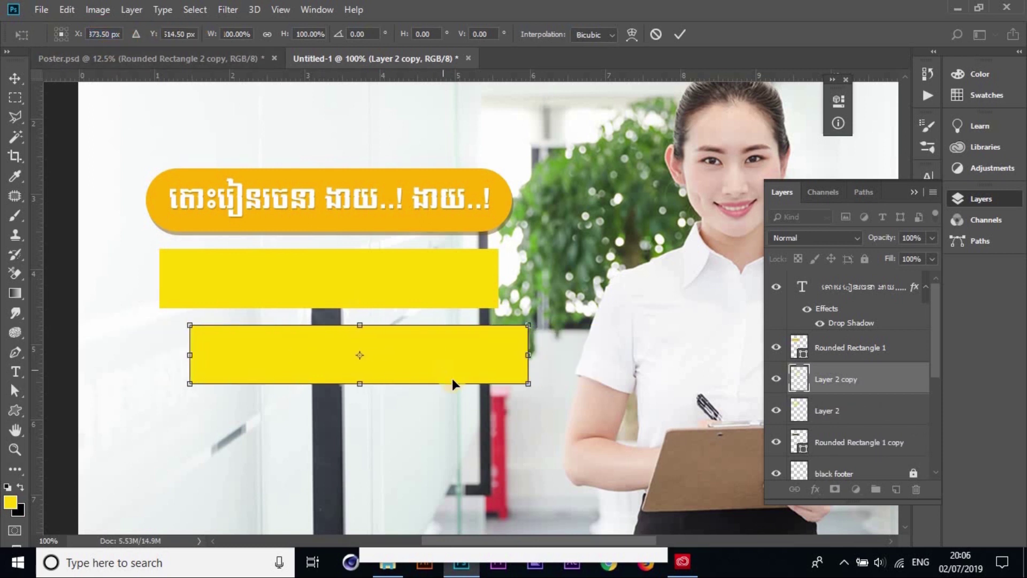
pyautogui.click(679, 35)
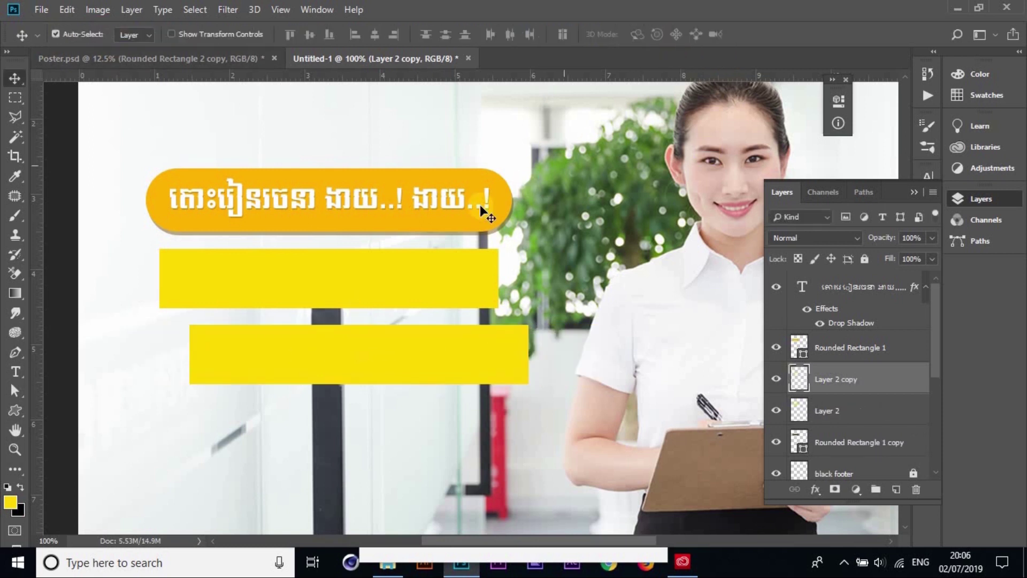
pyautogui.press('ctrl')
pyautogui.hotkey('ctrl', 'alt', 'shift', 't')
pyautogui.hotkey('ctrl', 'alt', 'shift', 't')
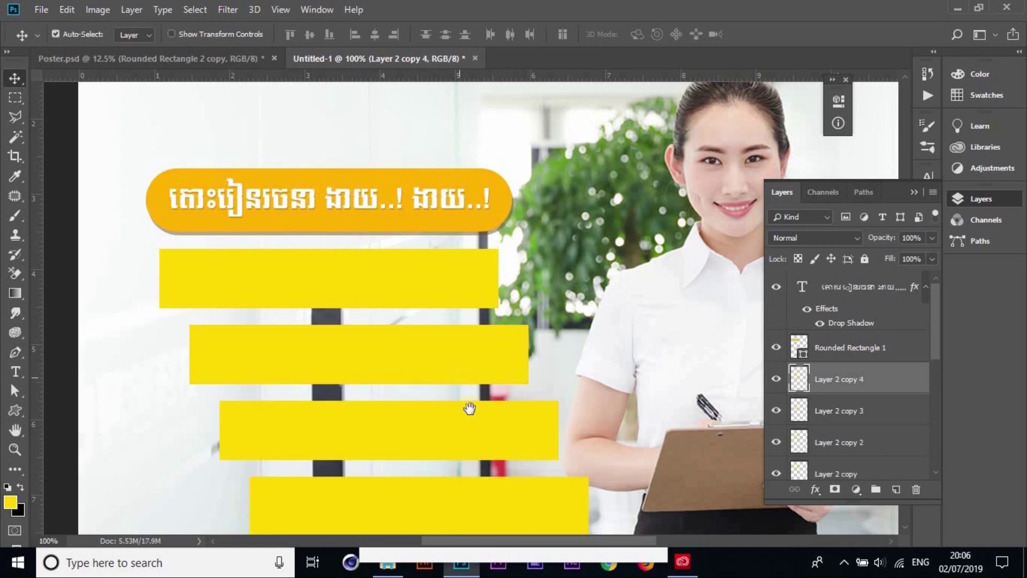
pyautogui.moveTo(466, 407)
pyautogui.mouseDown()
pyautogui.moveTo(286, 221)
pyautogui.moveTo(362, 290)
pyautogui.mouseUp()
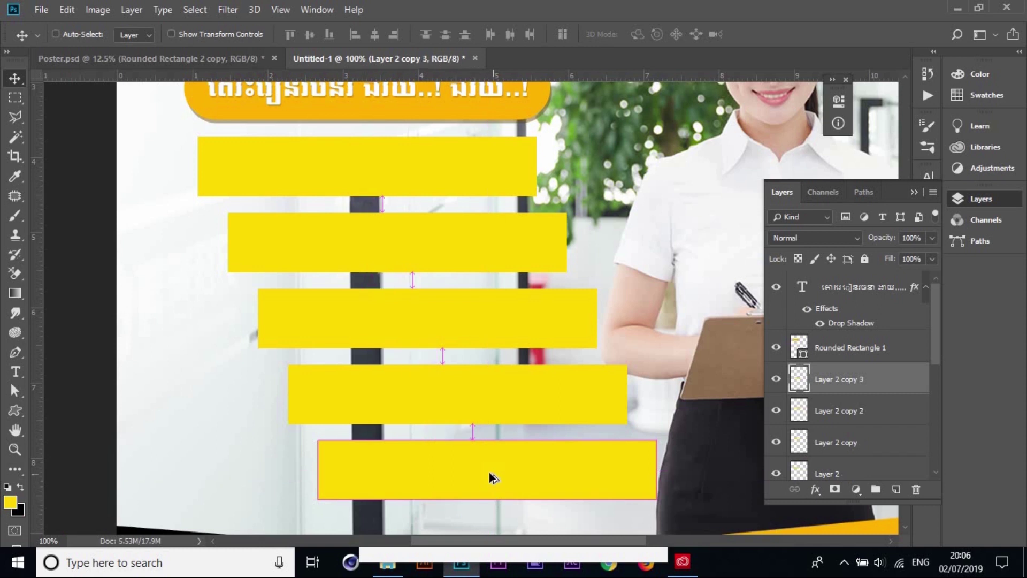
pyautogui.press('Delete')
pyautogui.press('Delete')
pyautogui.press('Delete')
pyautogui.press('Delete')
pyautogui.moveTo(493, 307); pyautogui.dragTo(495, 403)
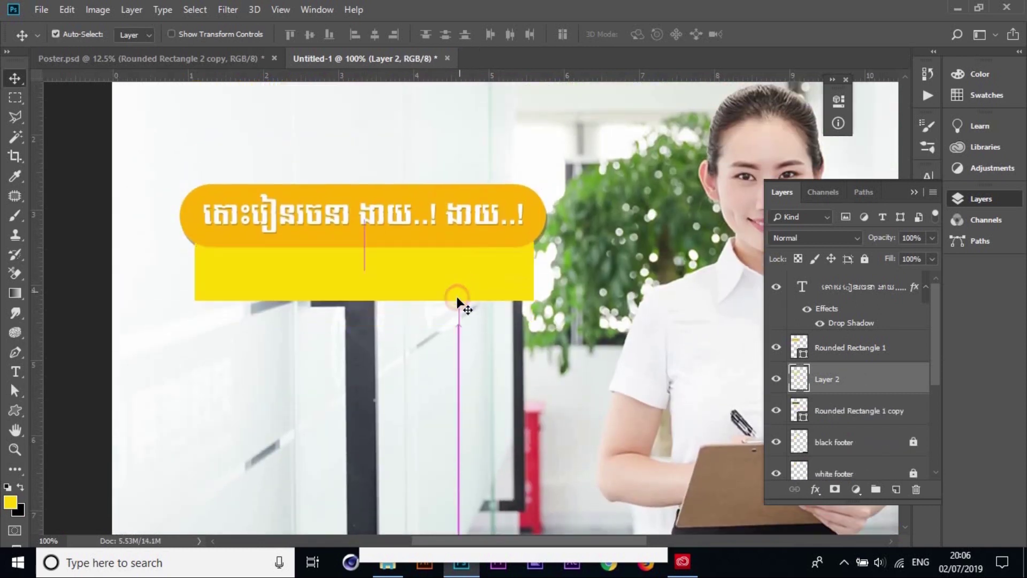
pyautogui.moveTo(499, 268); pyautogui.dragTo(95, 12)
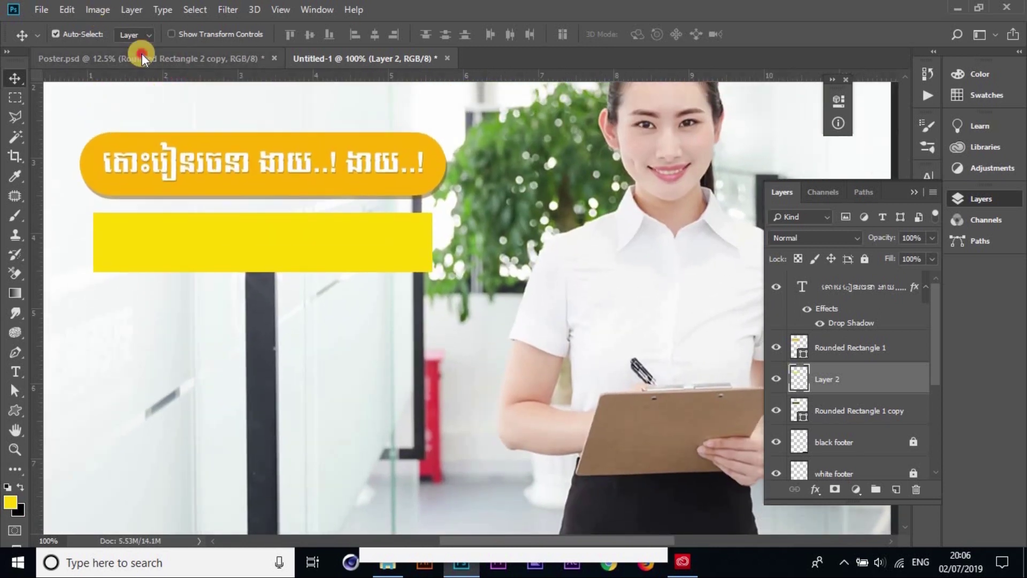
# Duplicate the yellow bar with Free Transform and move the copy down beneath the first
pyautogui.click(142, 55)
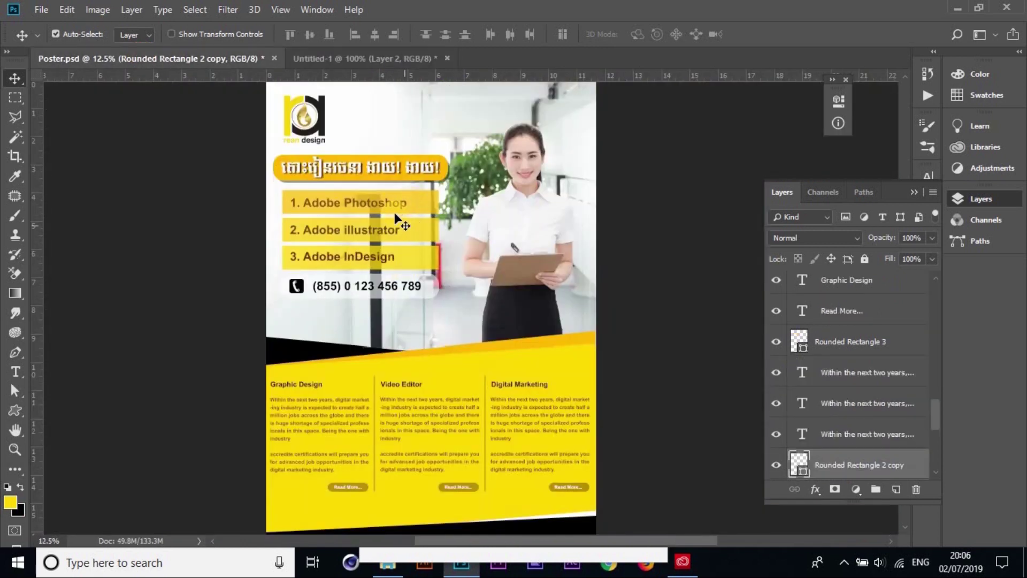
pyautogui.click(315, 91)
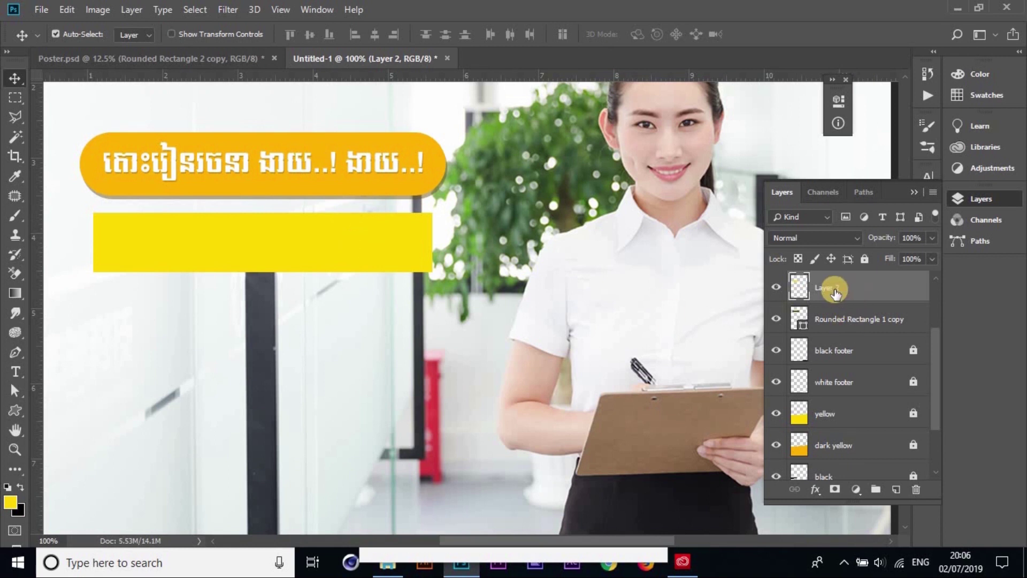
pyautogui.click(382, 250)
pyautogui.hotkey('ctrl', 't')
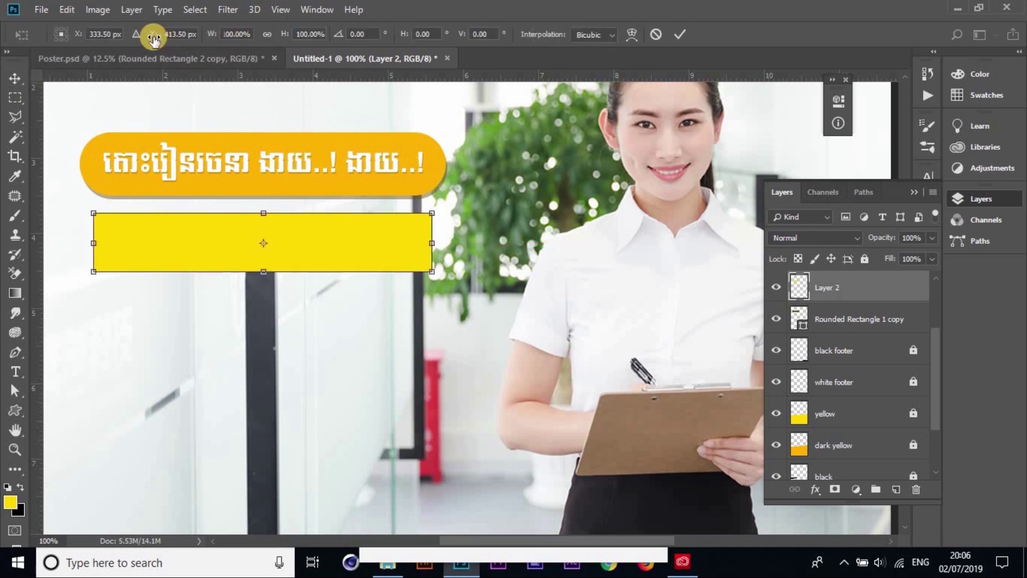
pyautogui.moveTo(154, 38); pyautogui.dragTo(238, 23)
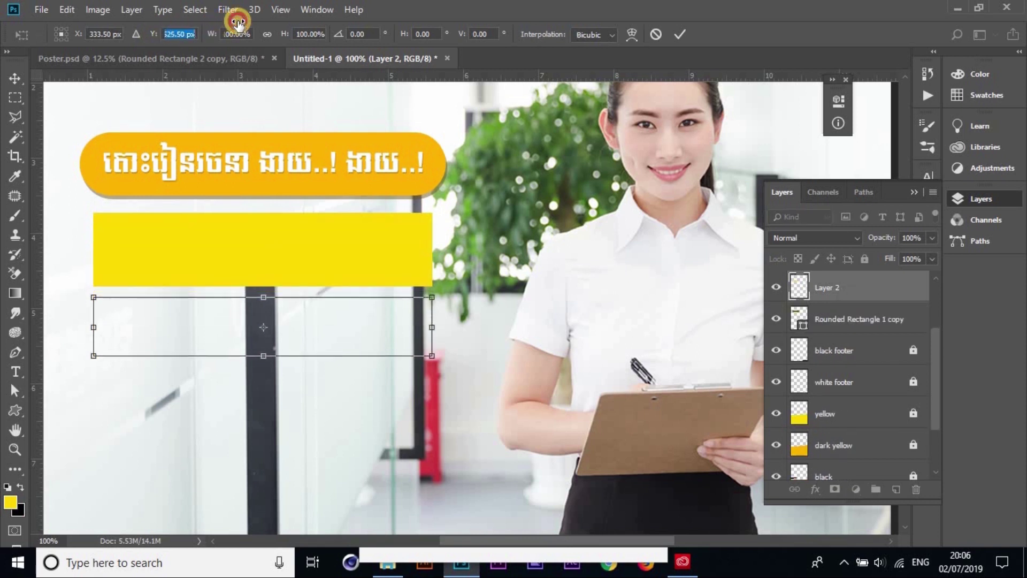
pyautogui.moveTo(144, 35); pyautogui.dragTo(134, 24)
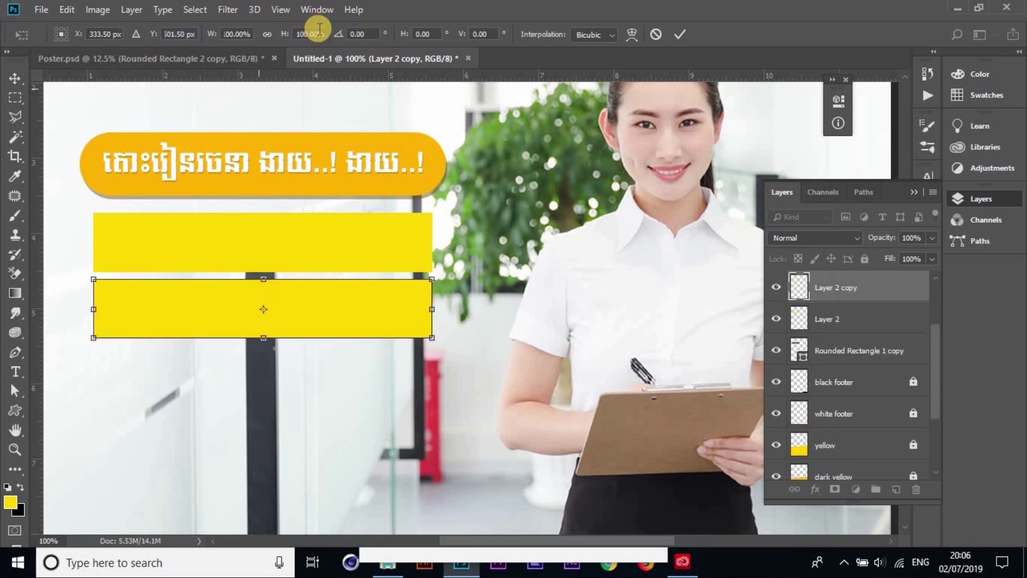
pyautogui.click(675, 40)
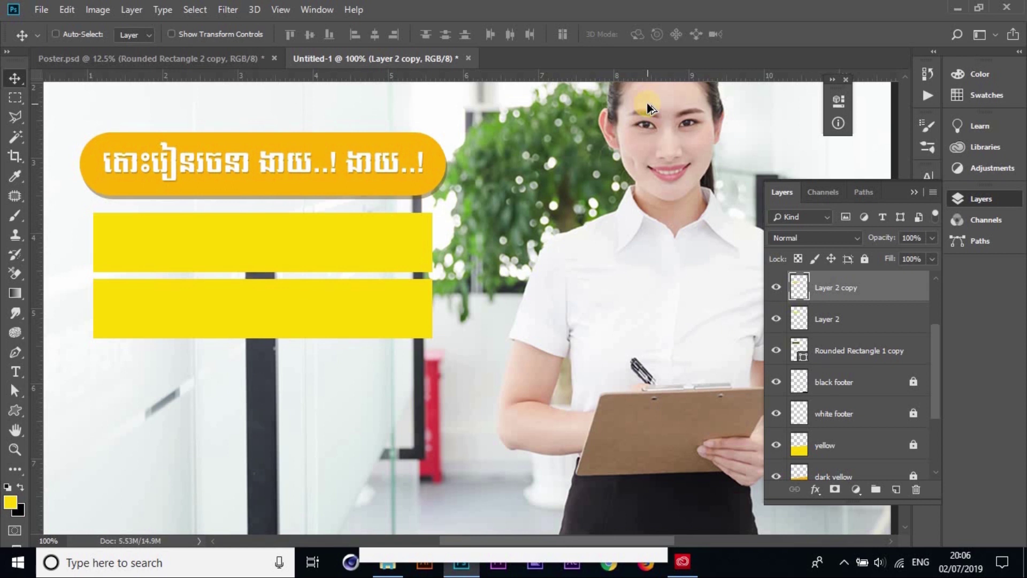
# Repeat the transform for a third bar, compare with the finished poster, and select the first bar
pyautogui.hotkey('ctrl', 'alt', 'shift', 't')
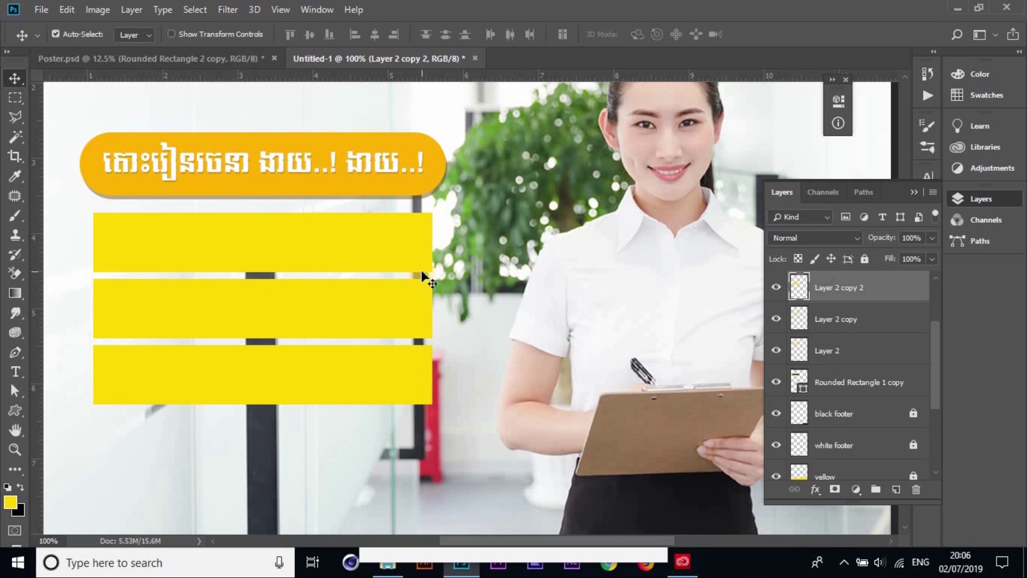
pyautogui.click(232, 56)
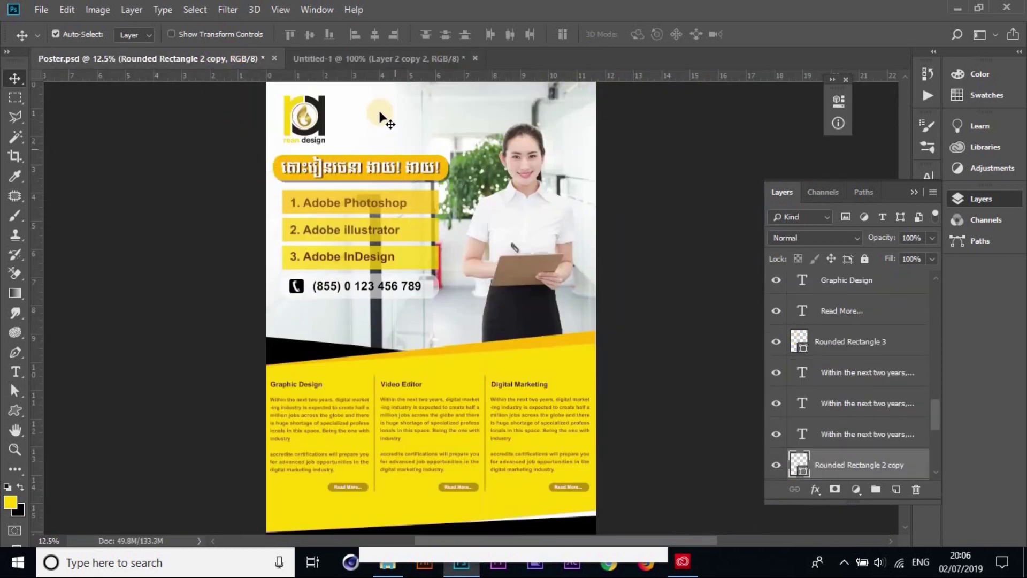
pyautogui.click(376, 59)
pyautogui.click(403, 280)
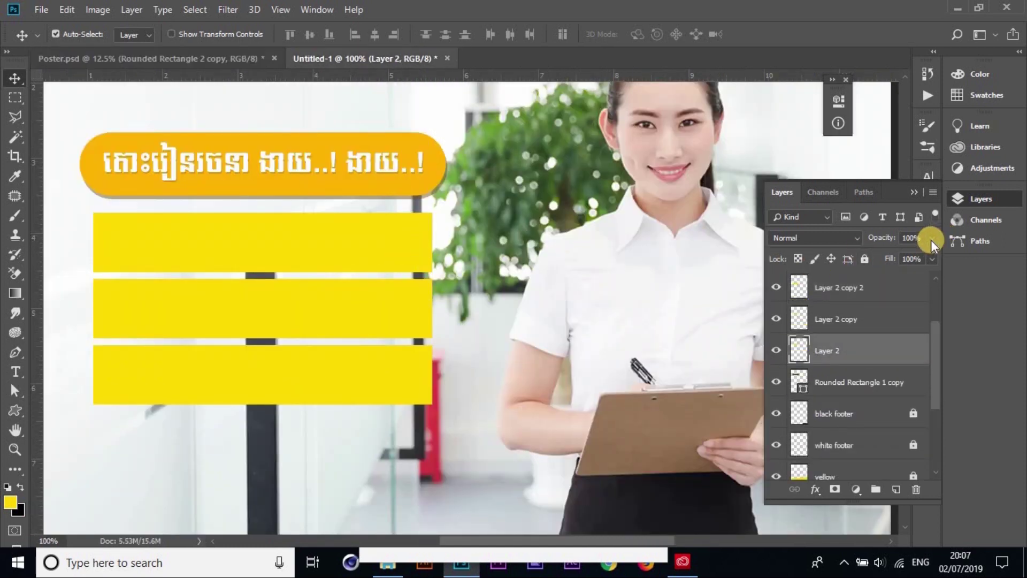
# Lower the yellow bars' opacity so they fade downward (77% and 51%), then zoom out
pyautogui.click(931, 239)
pyautogui.moveTo(920, 258); pyautogui.dragTo(923, 253)
pyautogui.click(394, 300)
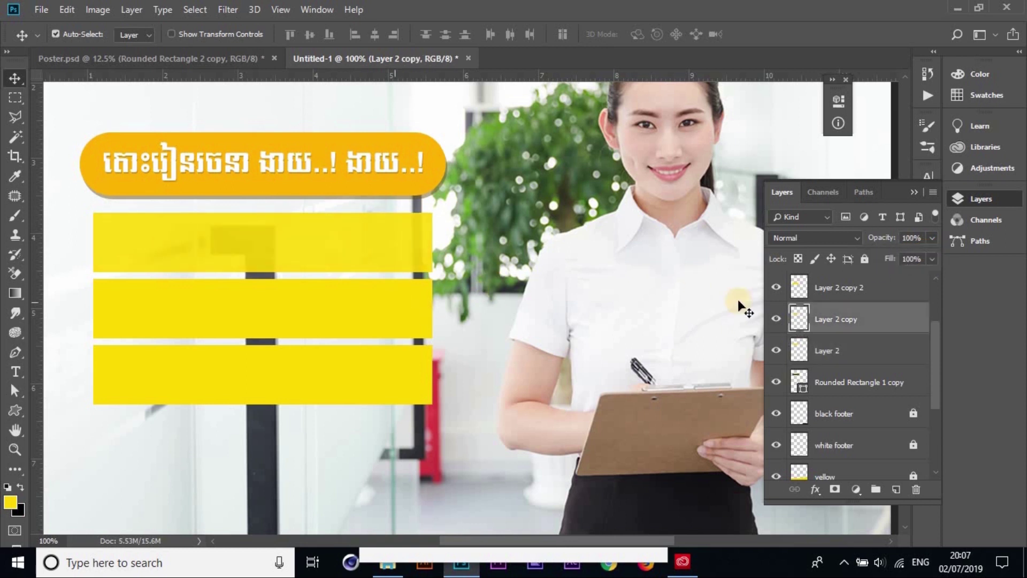
pyautogui.click(932, 237)
pyautogui.moveTo(917, 257); pyautogui.dragTo(926, 251)
pyautogui.moveTo(922, 252)
pyautogui.mouseDown()
pyautogui.moveTo(926, 245)
pyautogui.moveTo(897, 257)
pyautogui.mouseUp()
pyautogui.click(367, 378)
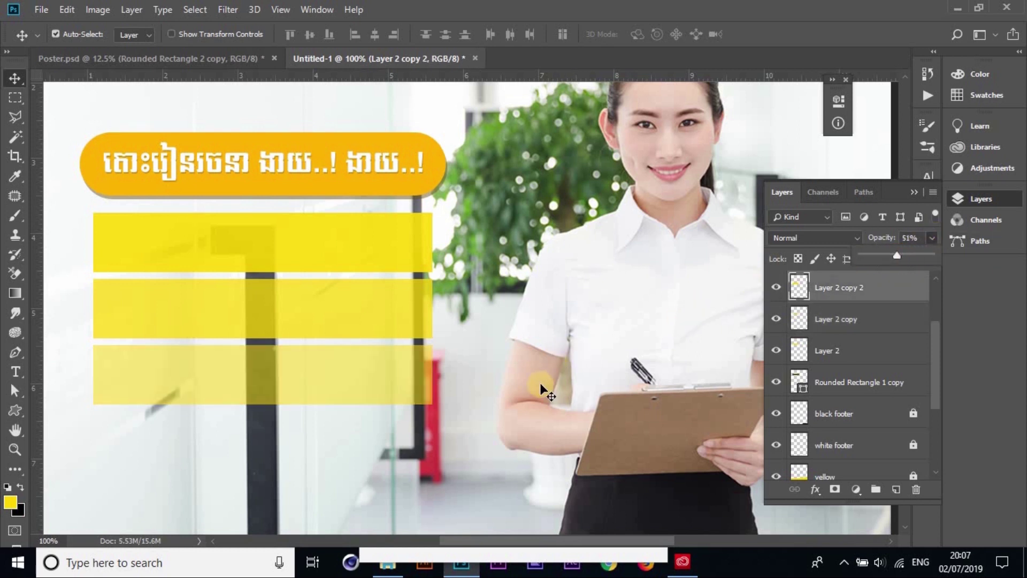
pyautogui.scroll(-5, 560, 363)
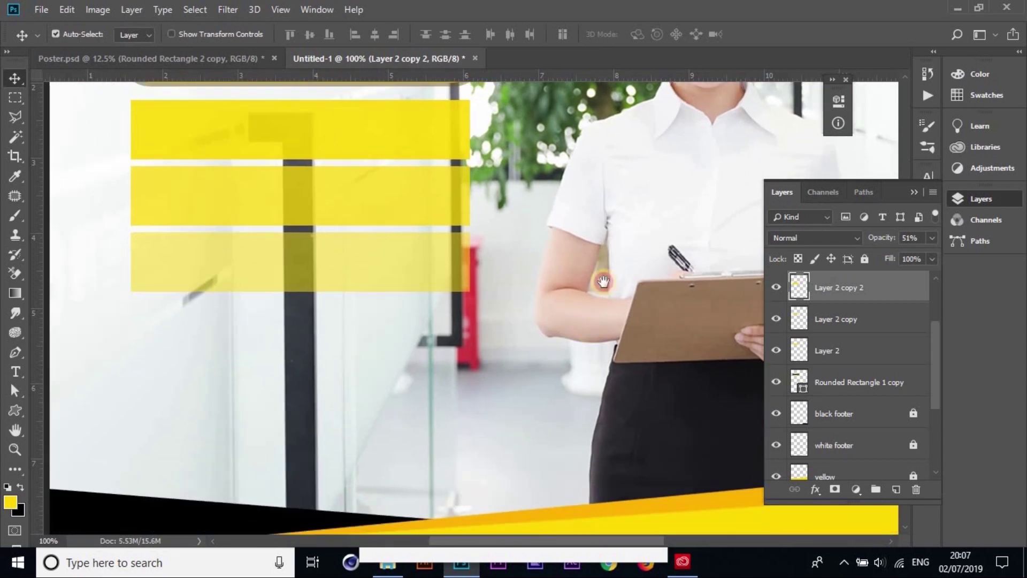
pyautogui.hotkey('ctrl', '-')
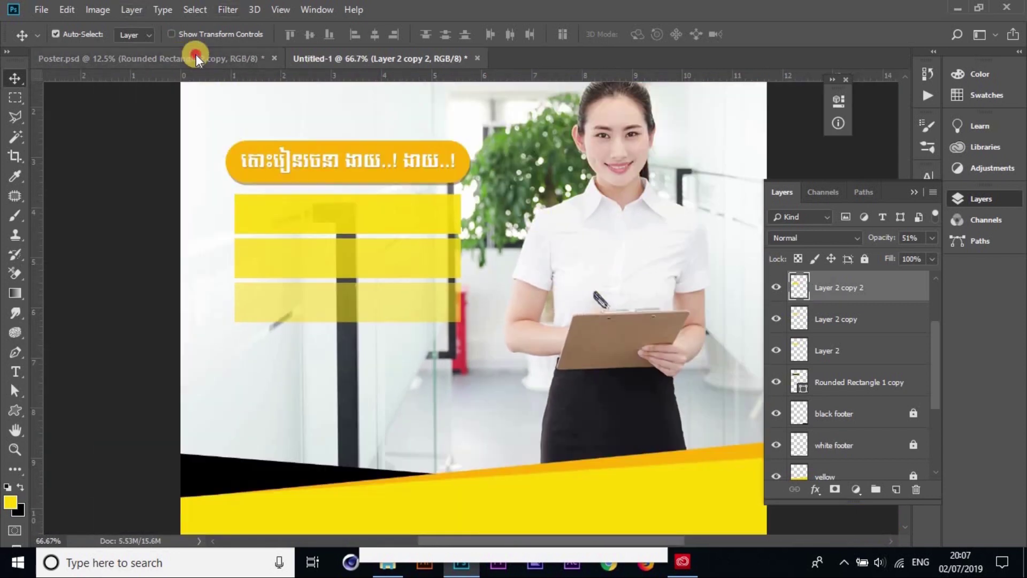
pyautogui.click(196, 53)
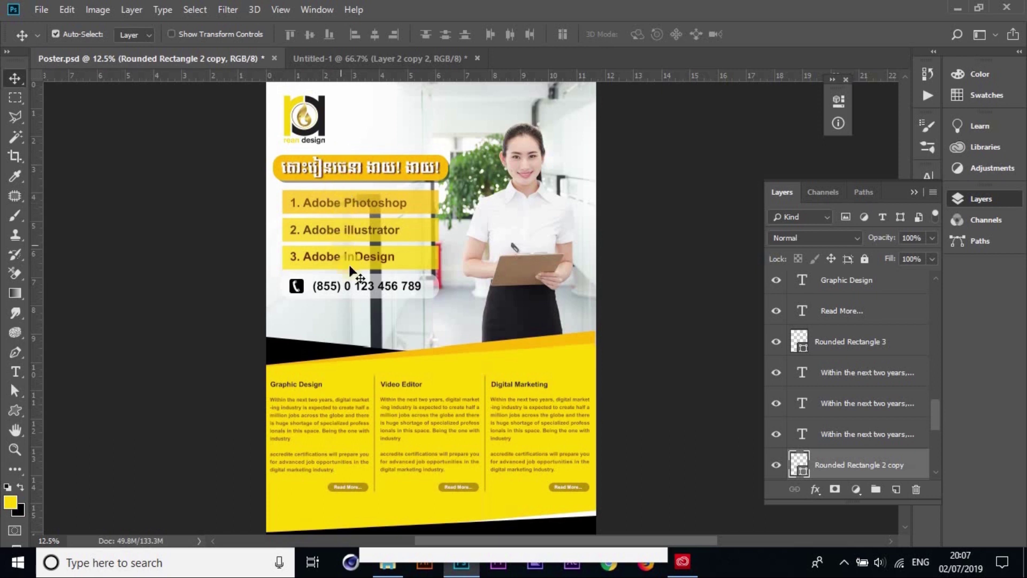
pyautogui.click(426, 293)
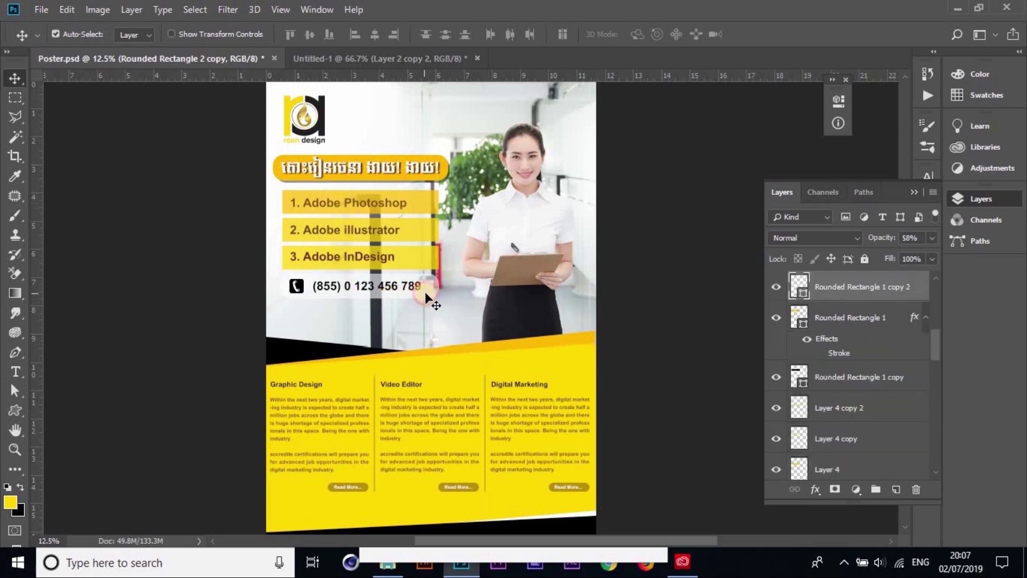
pyautogui.scroll(2, 433, 287)
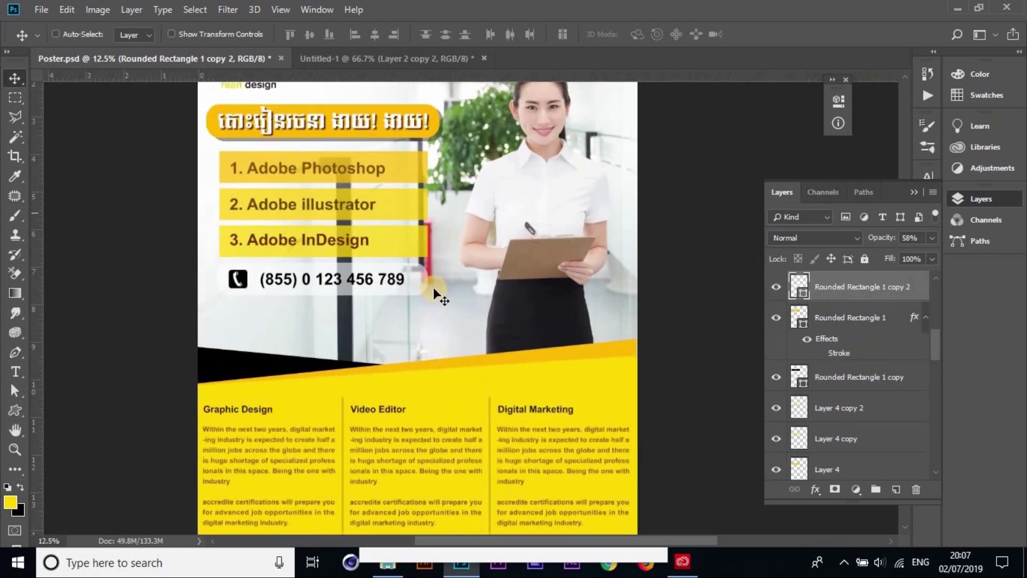
pyautogui.scroll(2, 495, 408)
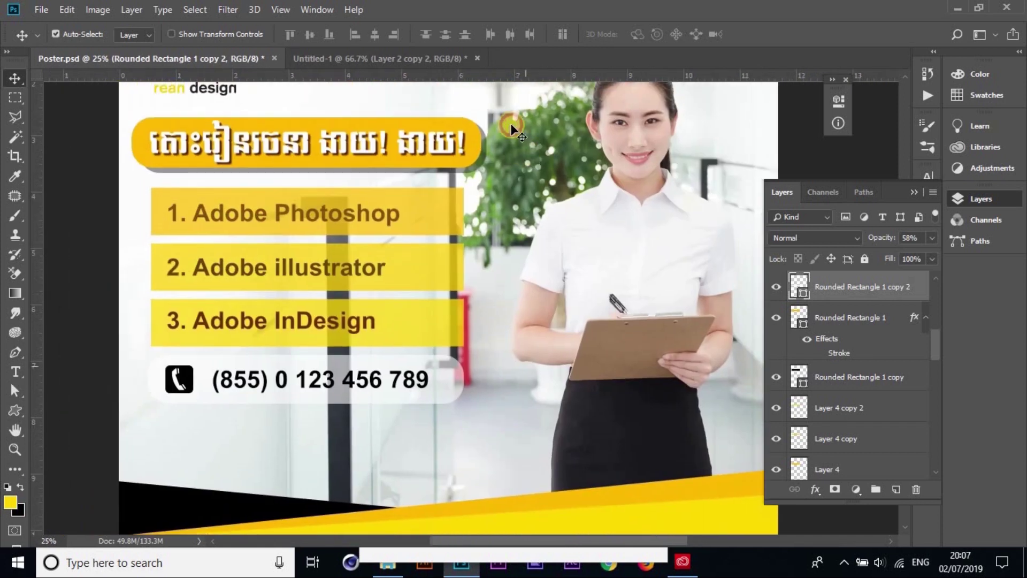
pyautogui.click(479, 148)
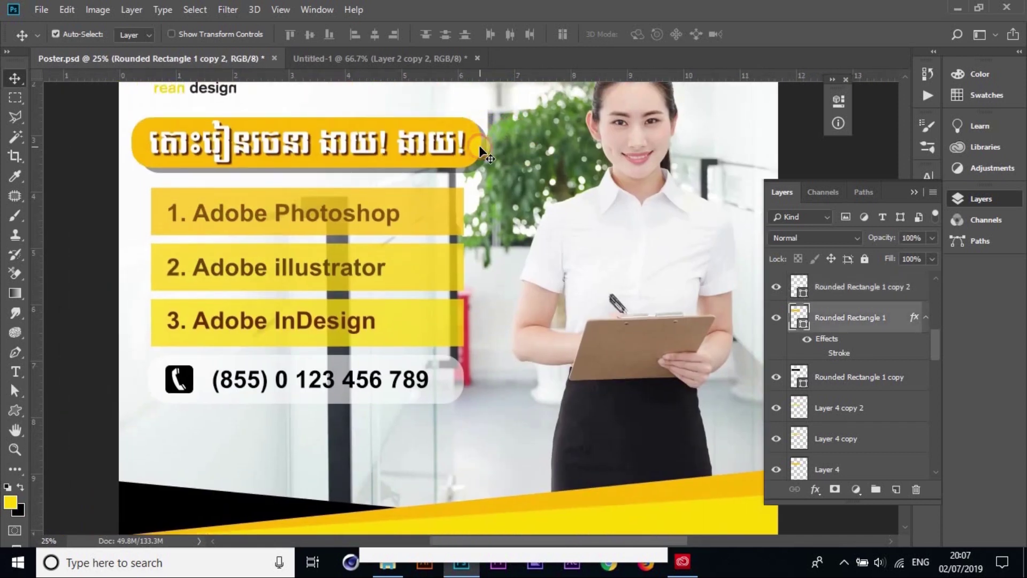
pyautogui.click(443, 389)
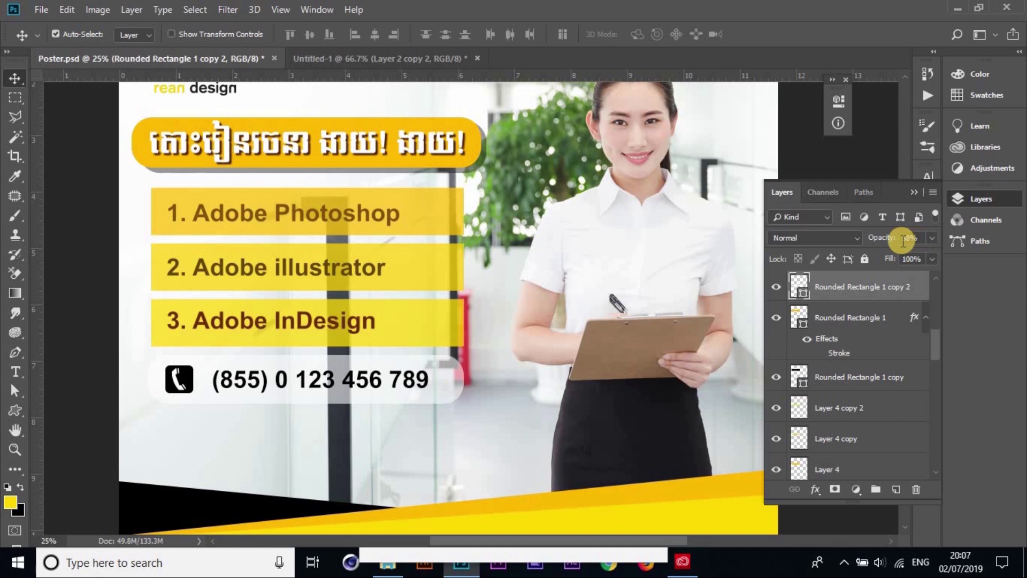
pyautogui.click(190, 381)
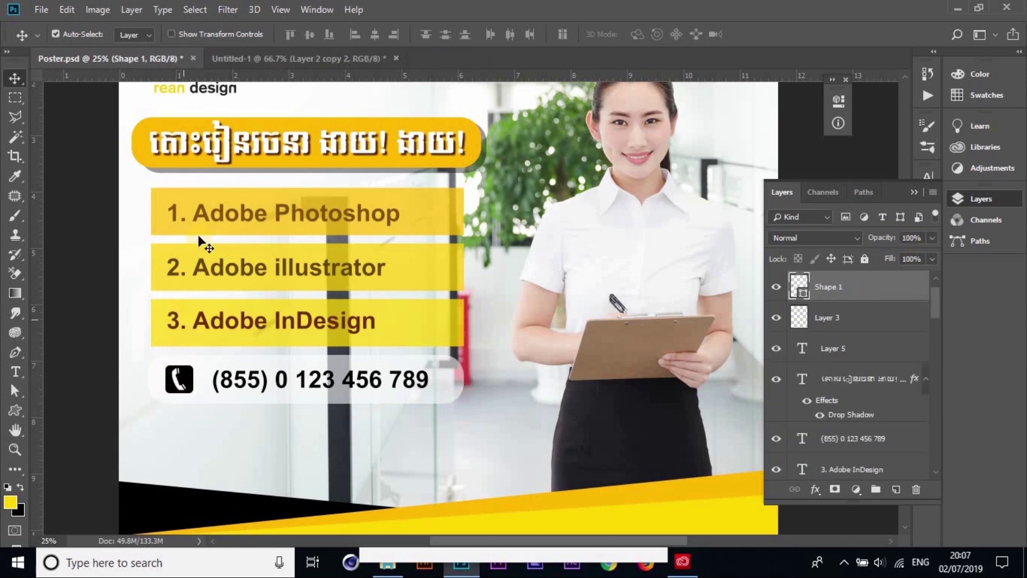
pyautogui.click(277, 58)
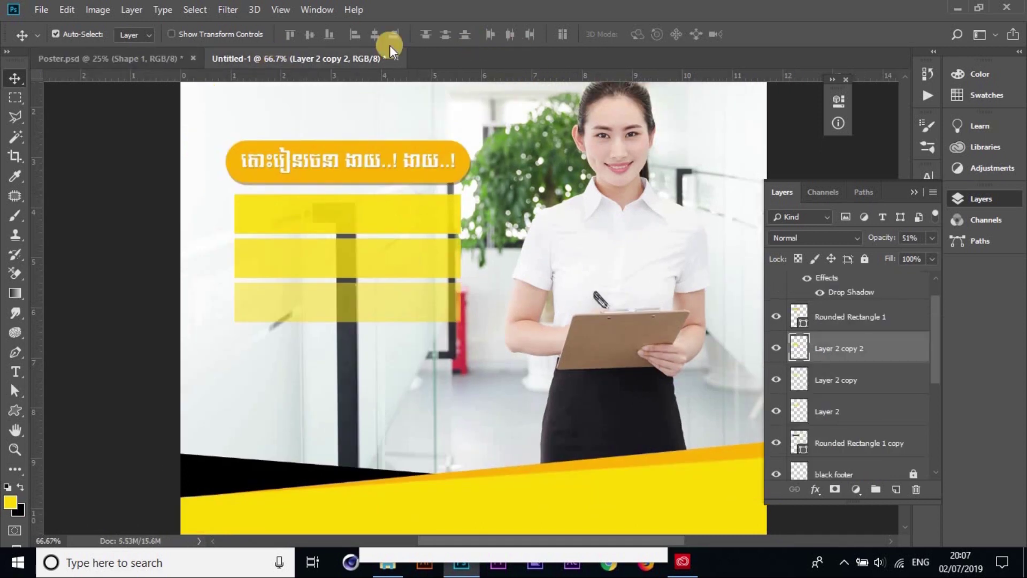
# Append the All custom shapes set and pick the telephone shape
pyautogui.click(15, 409)
pyautogui.click(591, 37)
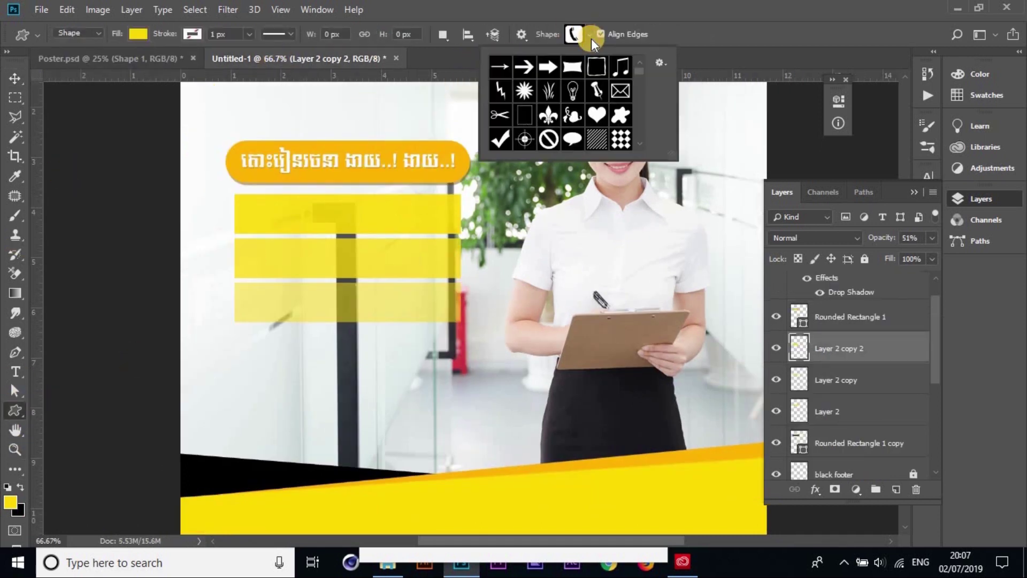
pyautogui.click(660, 62)
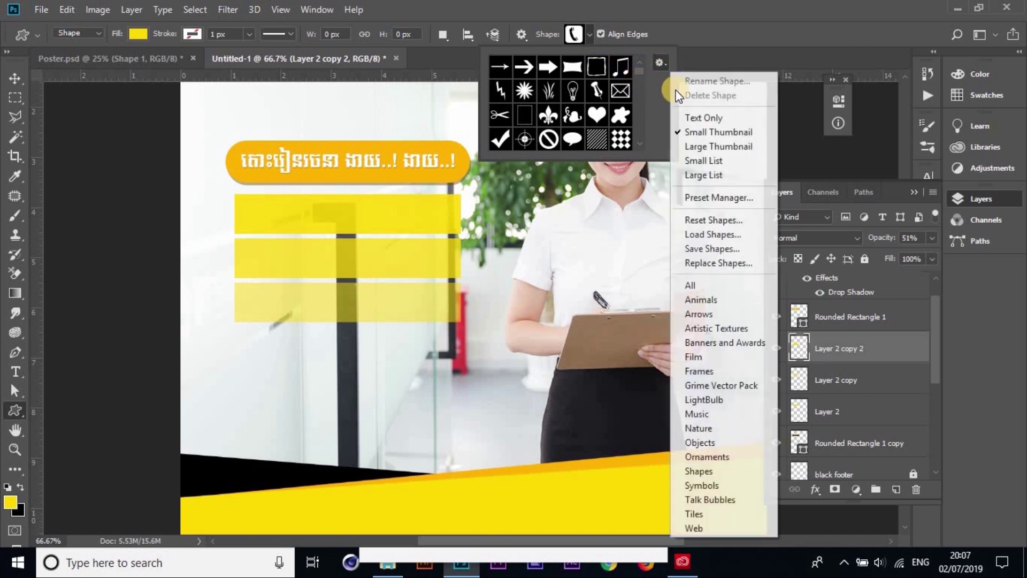
pyautogui.click(695, 285)
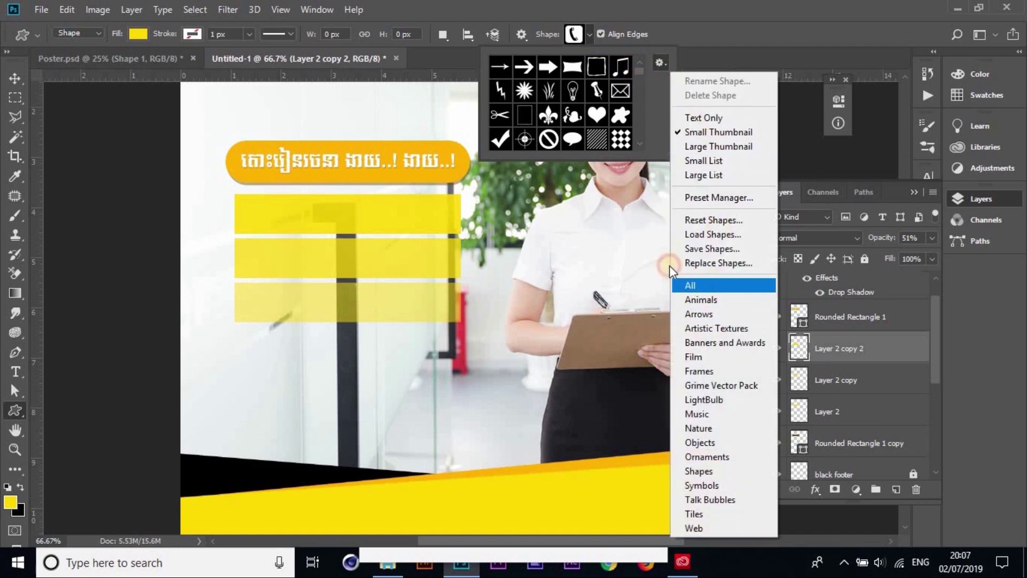
pyautogui.click(530, 221)
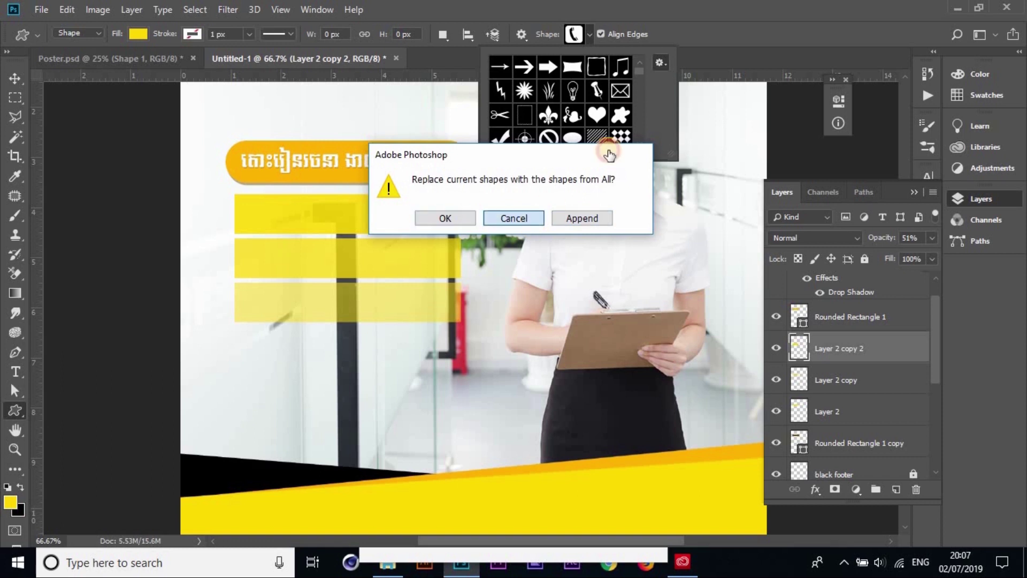
pyautogui.moveTo(637, 68)
pyautogui.mouseDown()
pyautogui.moveTo(623, 67)
pyautogui.moveTo(640, 35)
pyautogui.mouseUp()
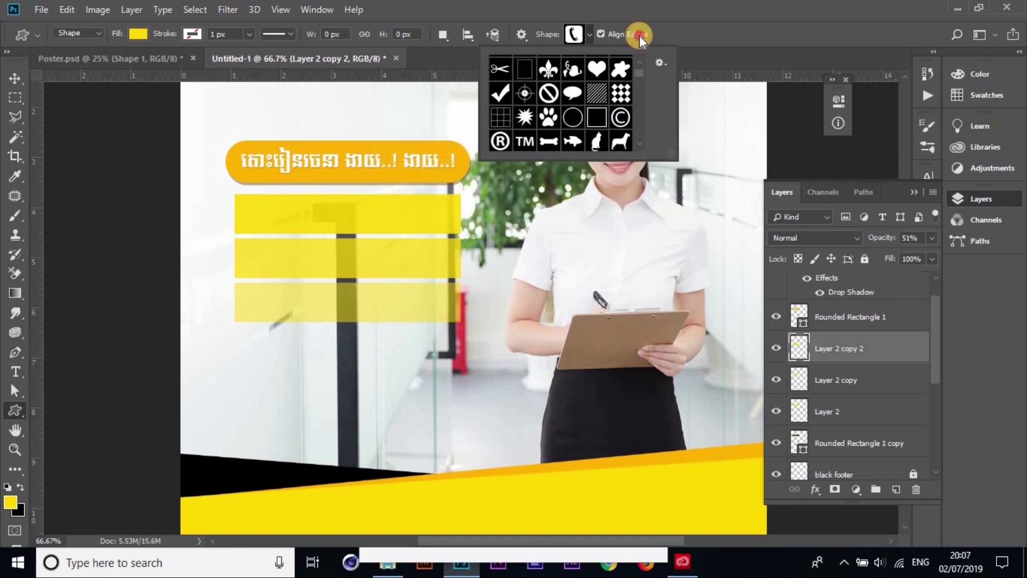
pyautogui.click(579, 40)
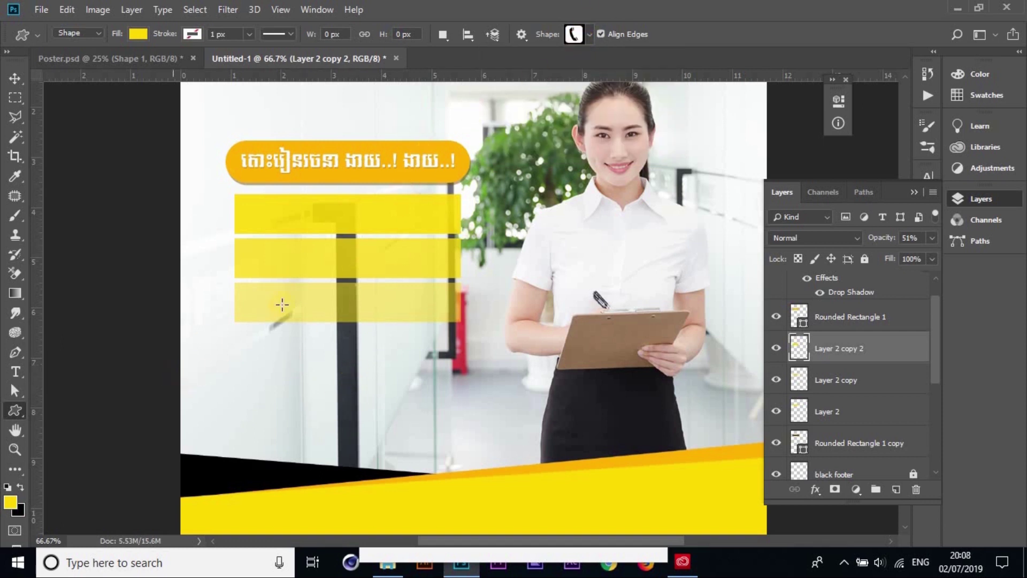
# Draw a small telephone icon below the bars and colour it red #f21f1f
pyautogui.moveTo(239, 343); pyautogui.dragTo(269, 374)
pyautogui.moveTo(392, 371); pyautogui.dragTo(306, 384)
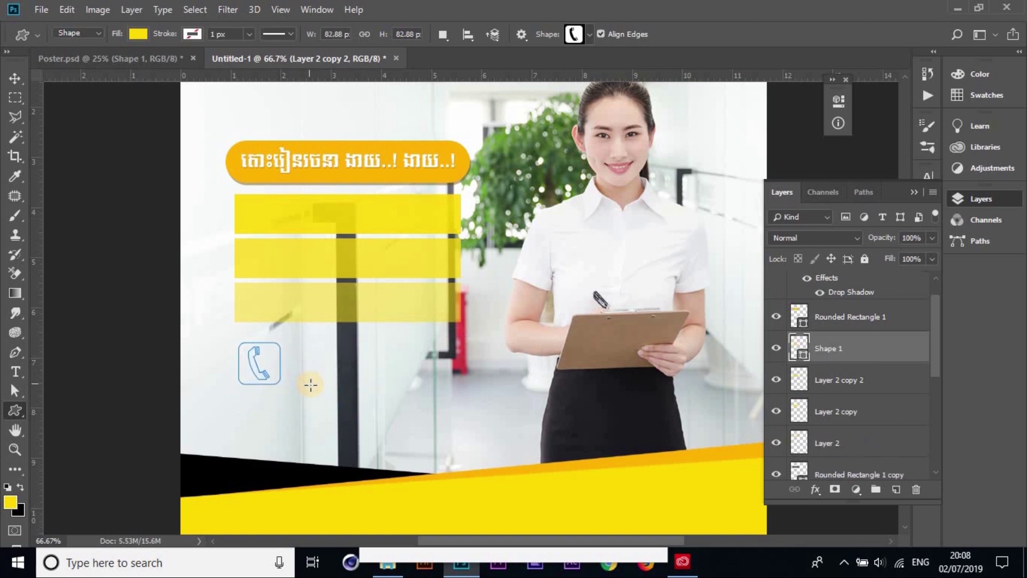
pyautogui.press('v')
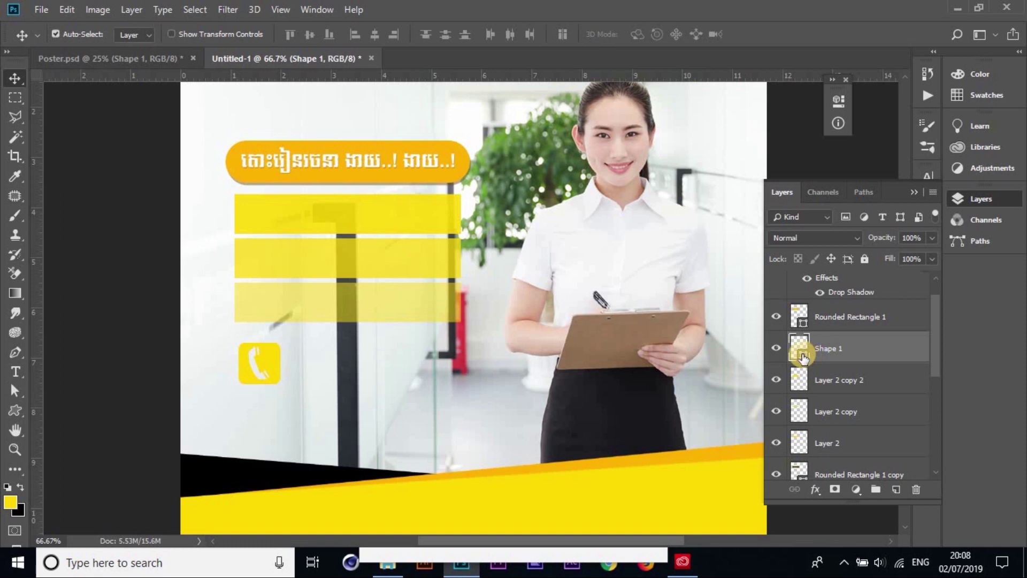
pyautogui.doubleClick(805, 356)
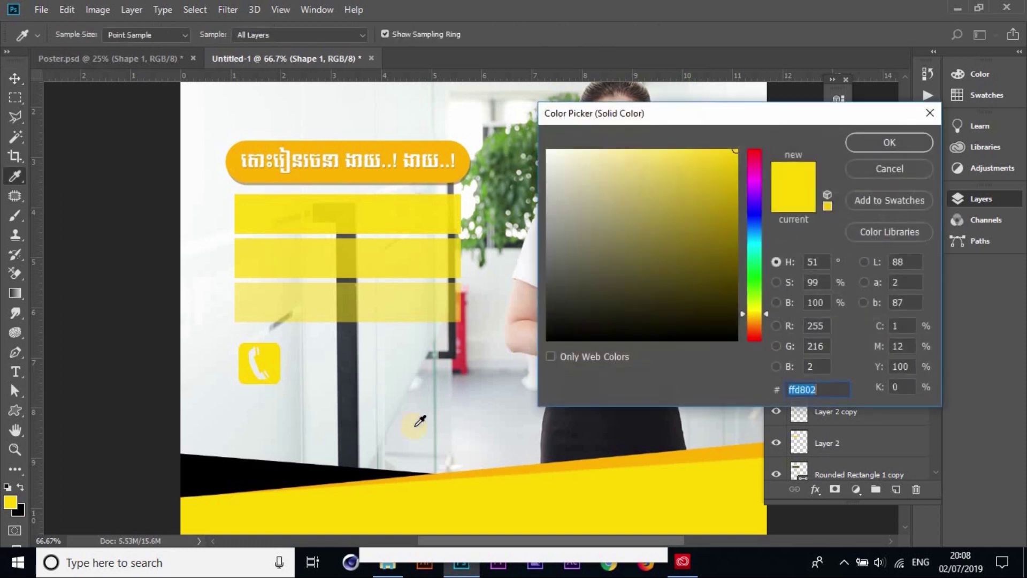
pyautogui.click(227, 482)
pyautogui.moveTo(673, 299); pyautogui.dragTo(713, 158)
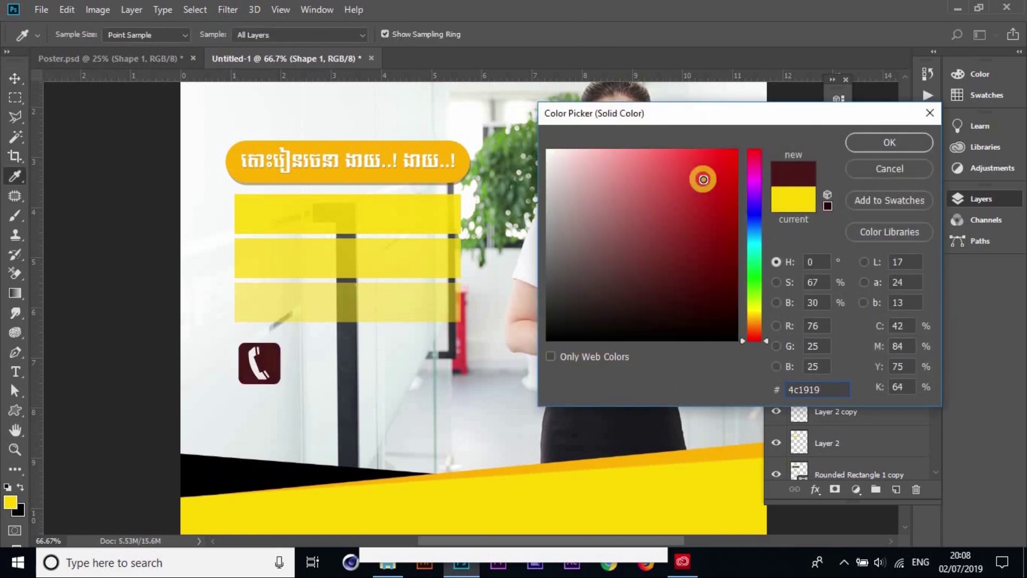
pyautogui.click(876, 152)
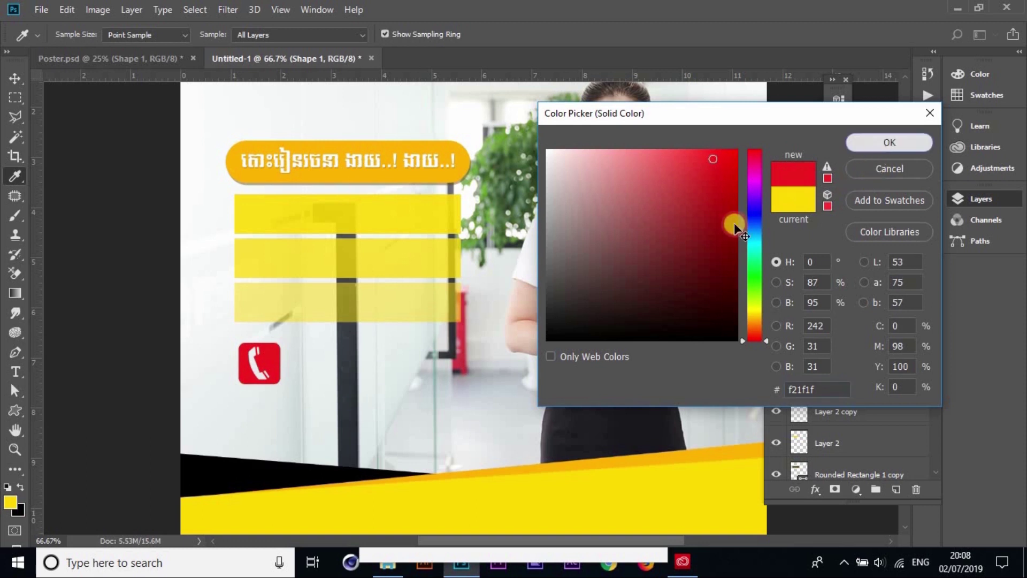
pyautogui.moveTo(544, 422); pyautogui.dragTo(539, 247)
pyautogui.scroll(3, 539, 246)
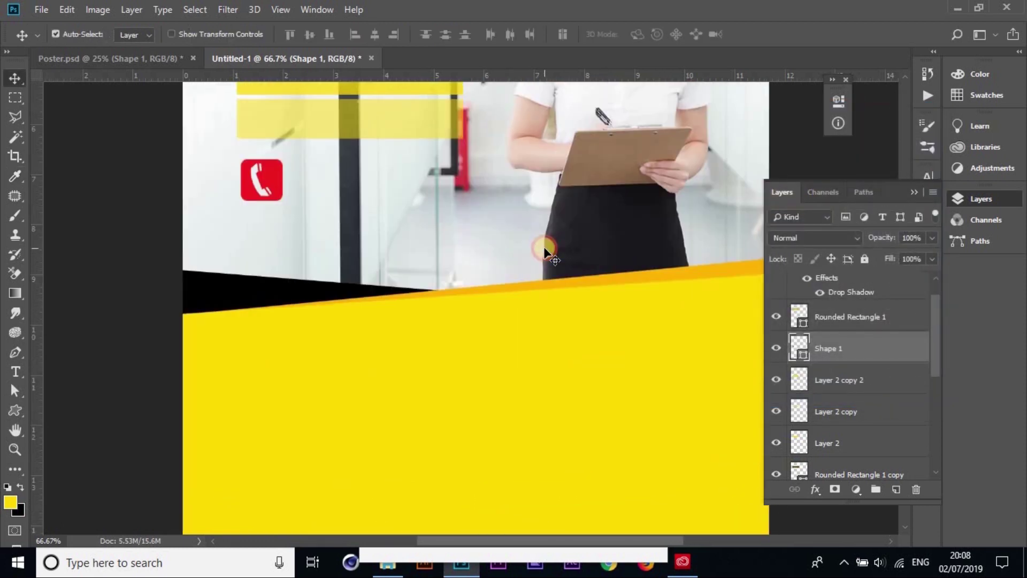
pyautogui.hotkey('ctrl', '-')
pyautogui.scroll(3, 545, 410)
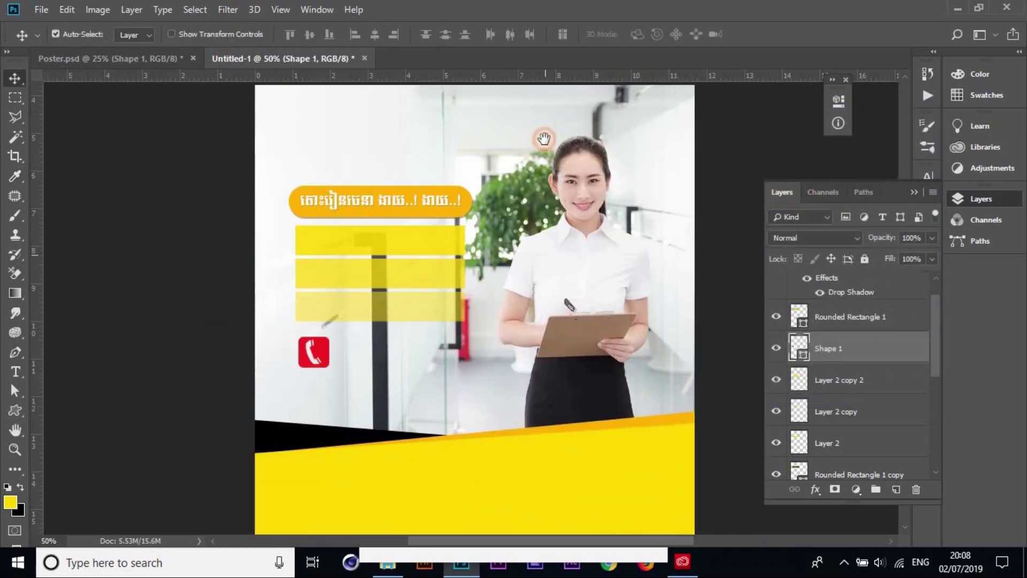
pyautogui.scroll(-5, 543, 214)
pyautogui.scroll(2, 450, 252)
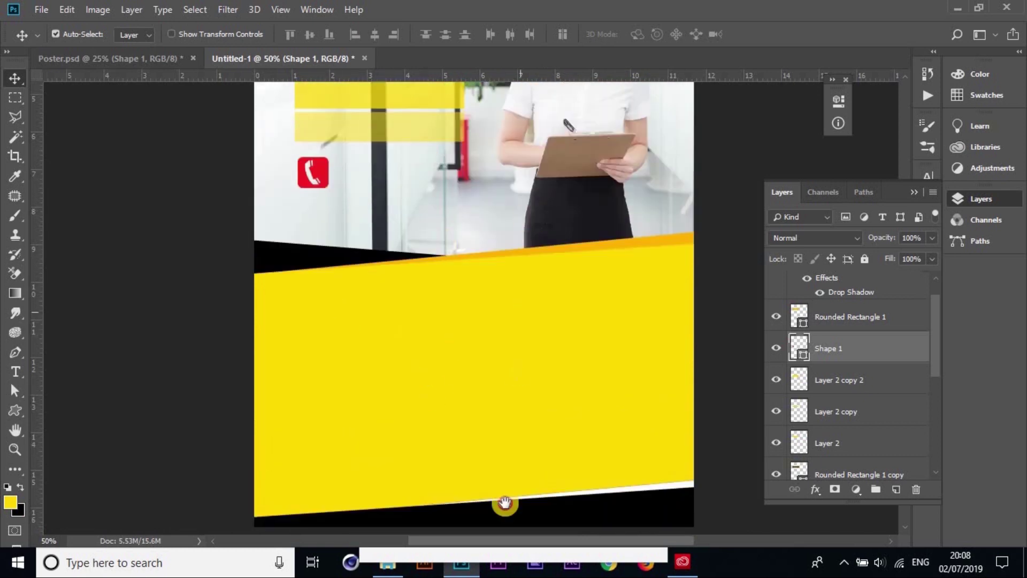
pyautogui.scroll(3, 500, 504)
pyautogui.scroll(-3, 495, 476)
pyautogui.scroll(3, 495, 204)
pyautogui.scroll(-3, 495, 204)
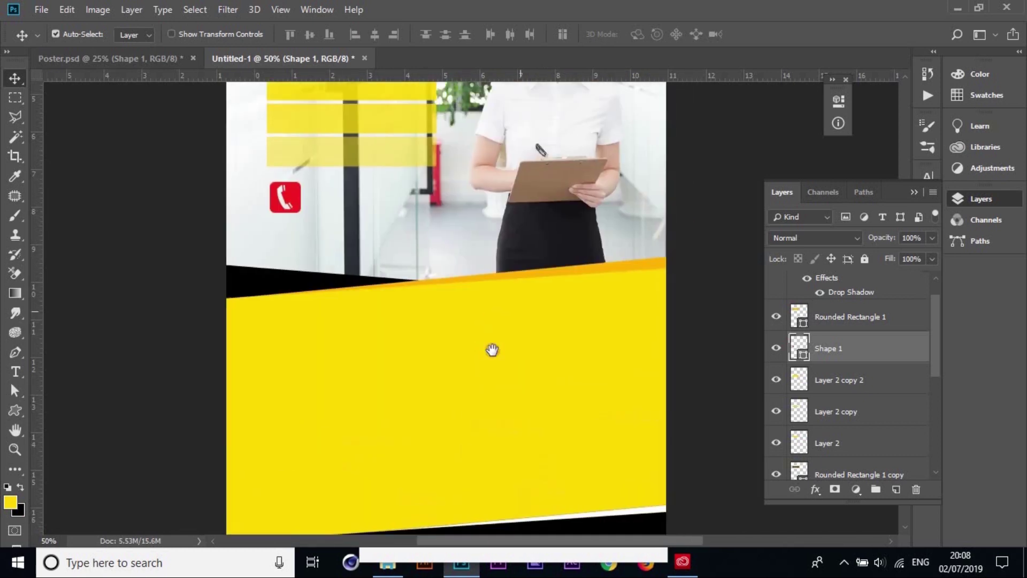
pyautogui.click(172, 52)
pyautogui.scroll(-6, 374, 416)
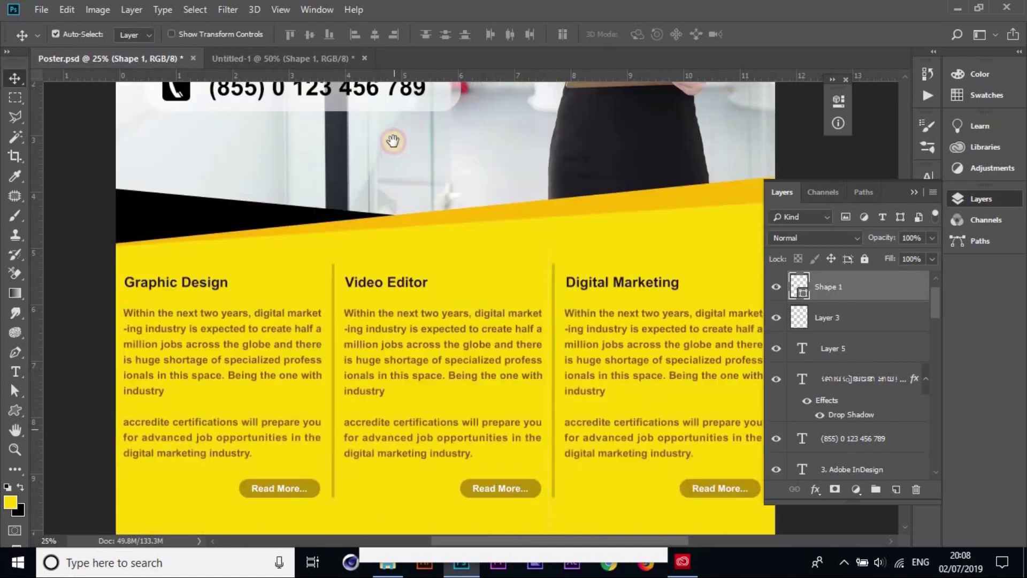
pyautogui.scroll(-3, 395, 339)
pyautogui.scroll(2, 394, 367)
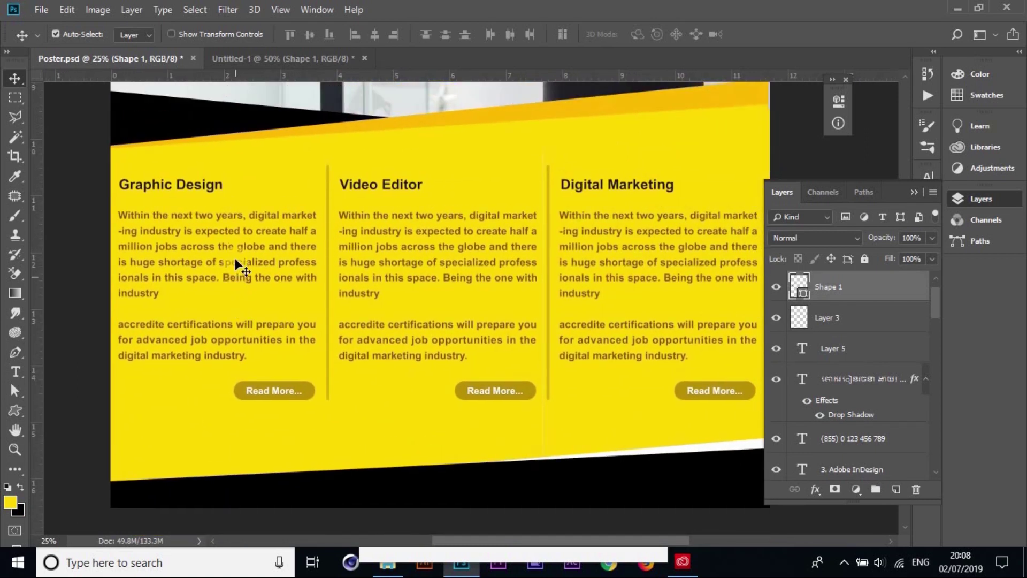
pyautogui.click(297, 58)
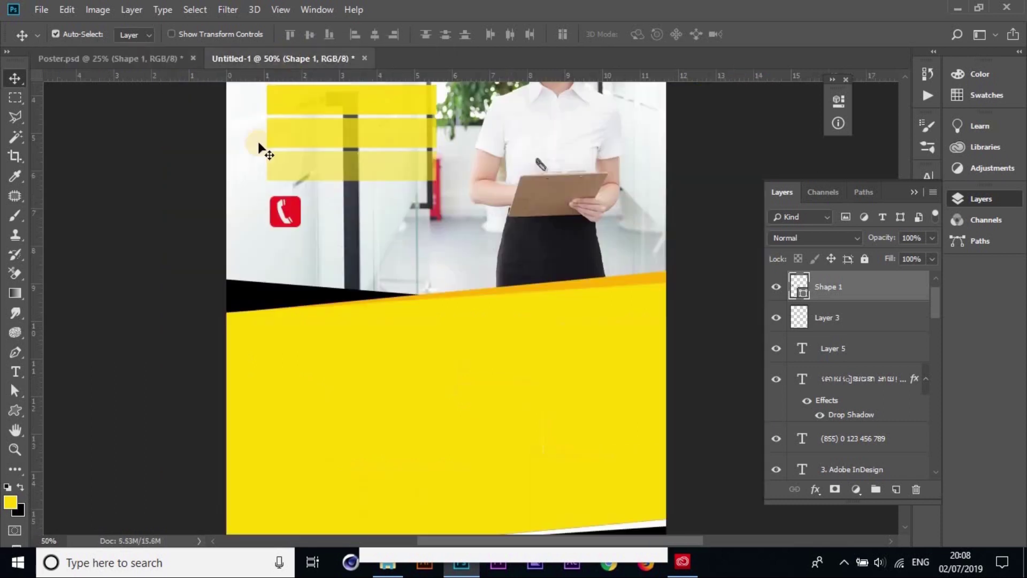
pyautogui.moveTo(355, 434); pyautogui.dragTo(340, 271)
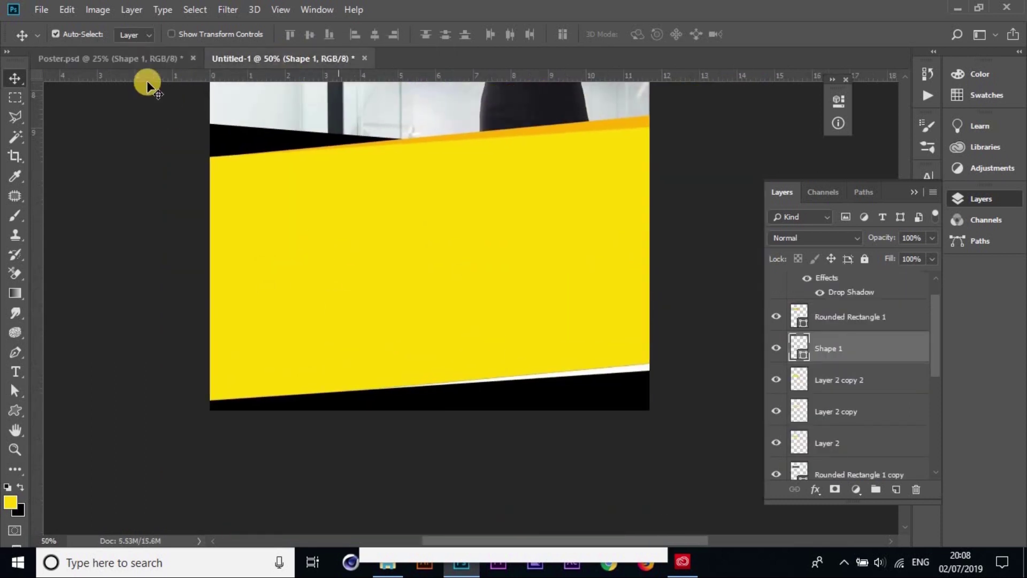
pyautogui.click(149, 57)
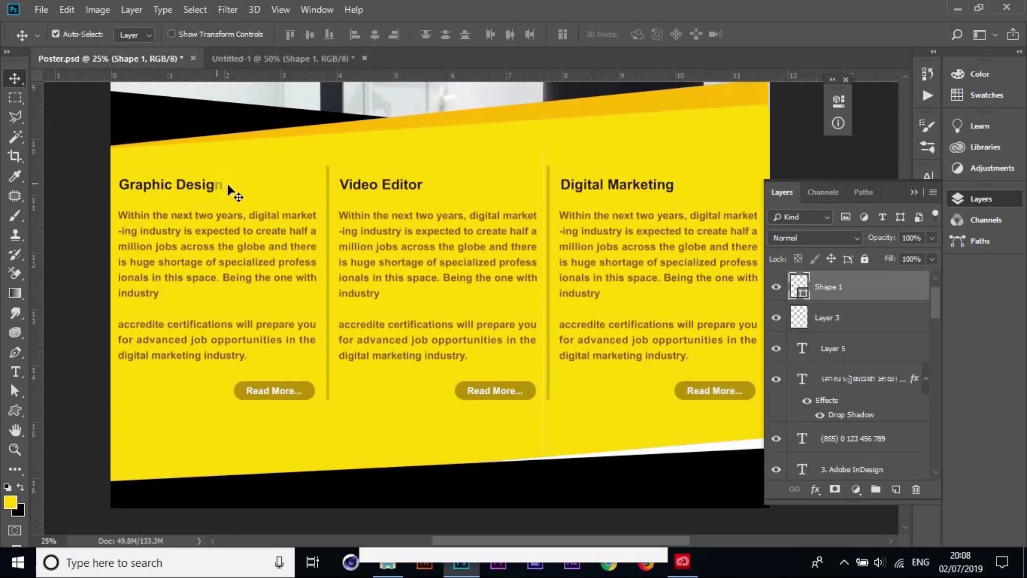
pyautogui.click(236, 60)
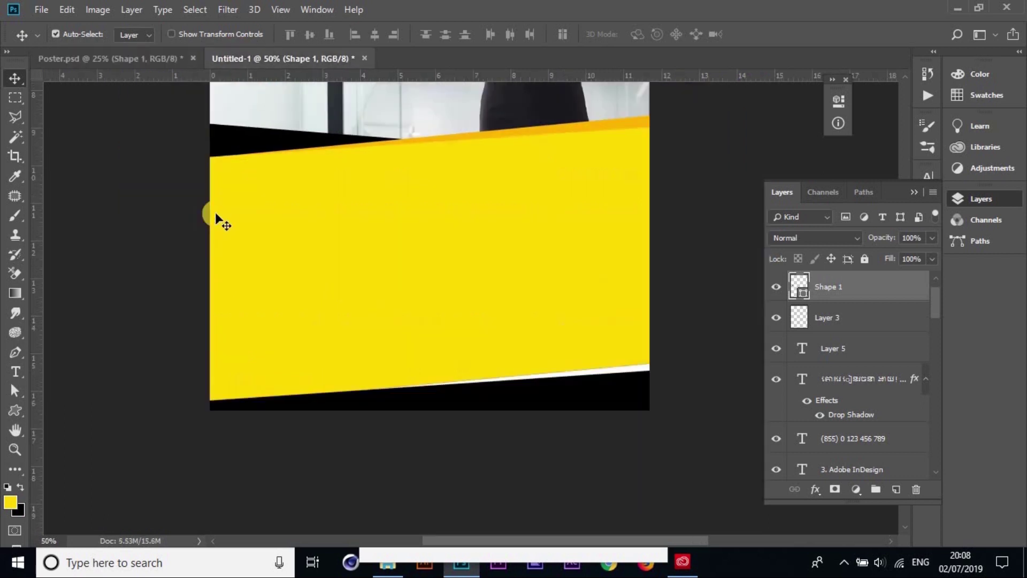
# Type a black 'Graphic Design' heading at the yellow panel's top-left
pyautogui.click(19, 369)
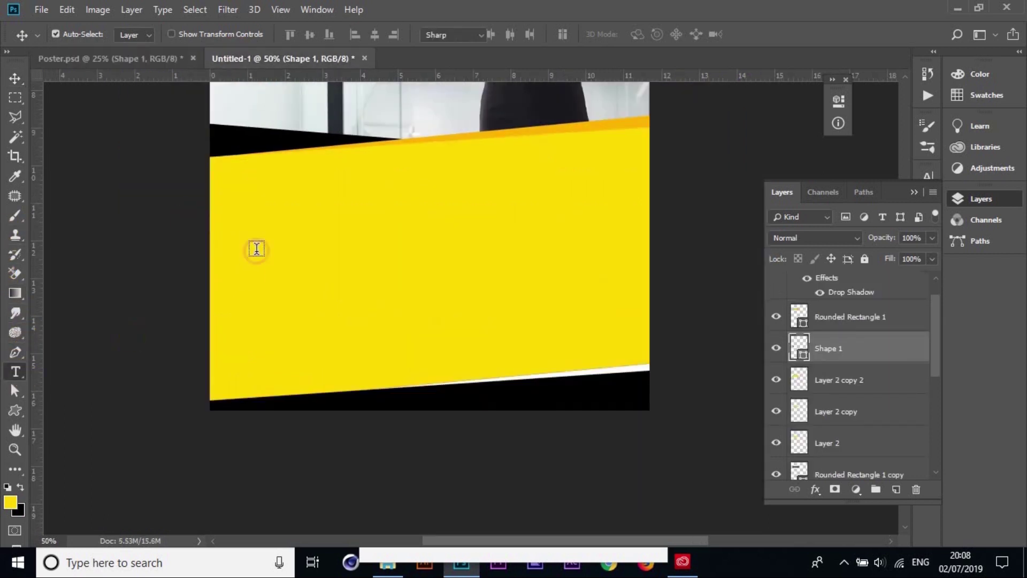
pyautogui.click(239, 204)
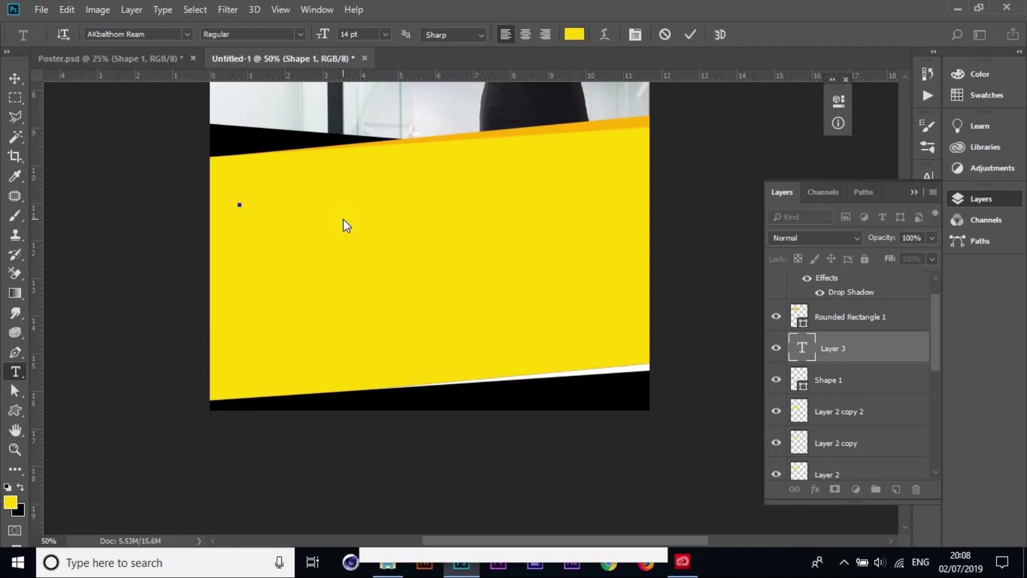
pyautogui.write('a')
pyautogui.click(574, 35)
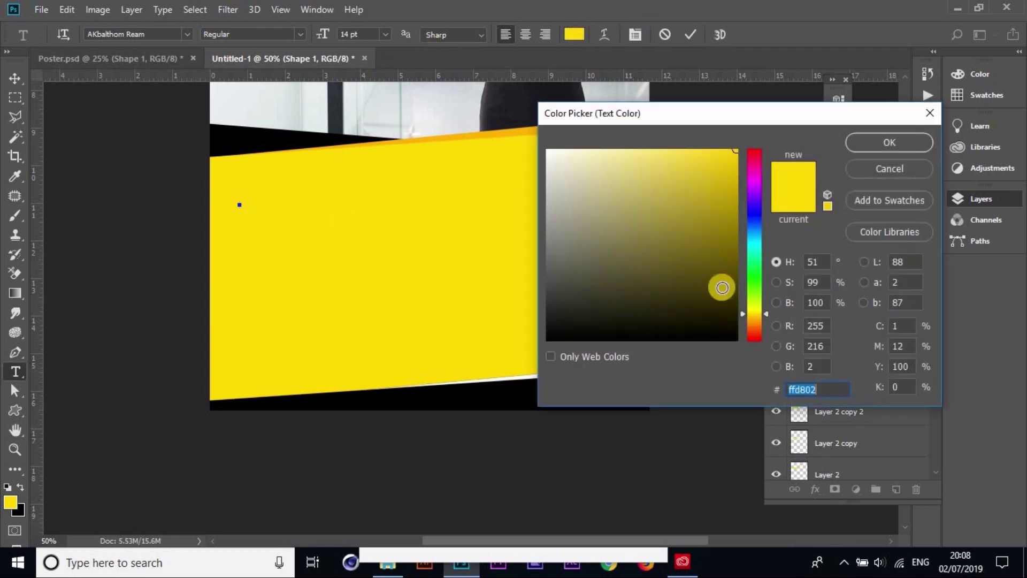
pyautogui.moveTo(722, 288); pyautogui.dragTo(494, 390)
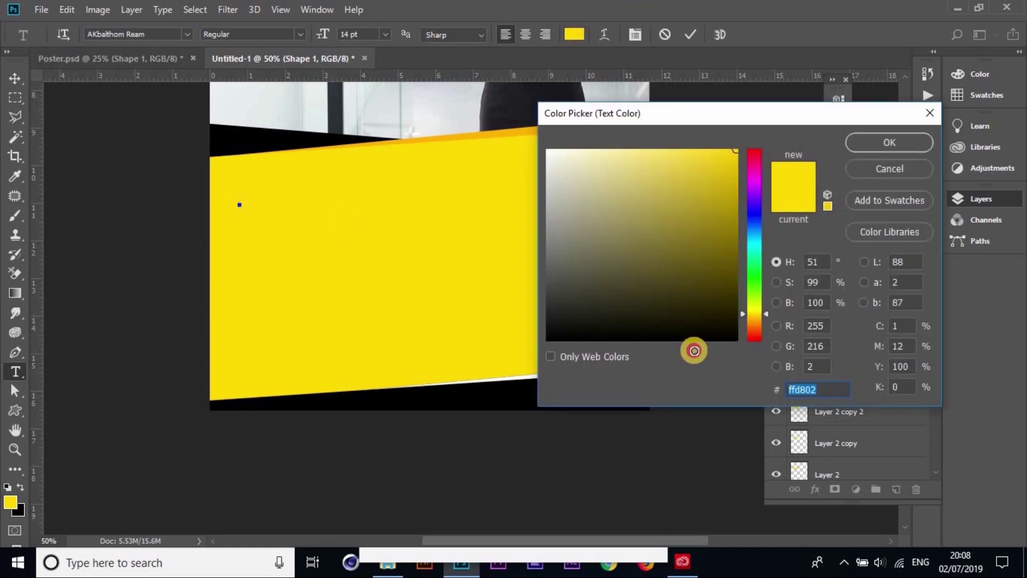
pyautogui.click(874, 142)
pyautogui.write('Graphic Desig')
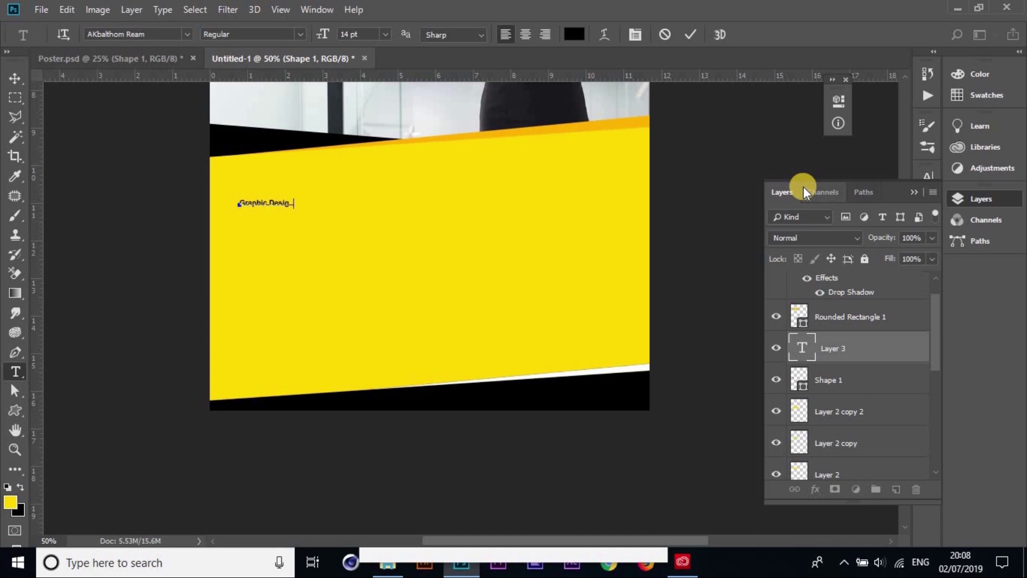
pyautogui.write('n')
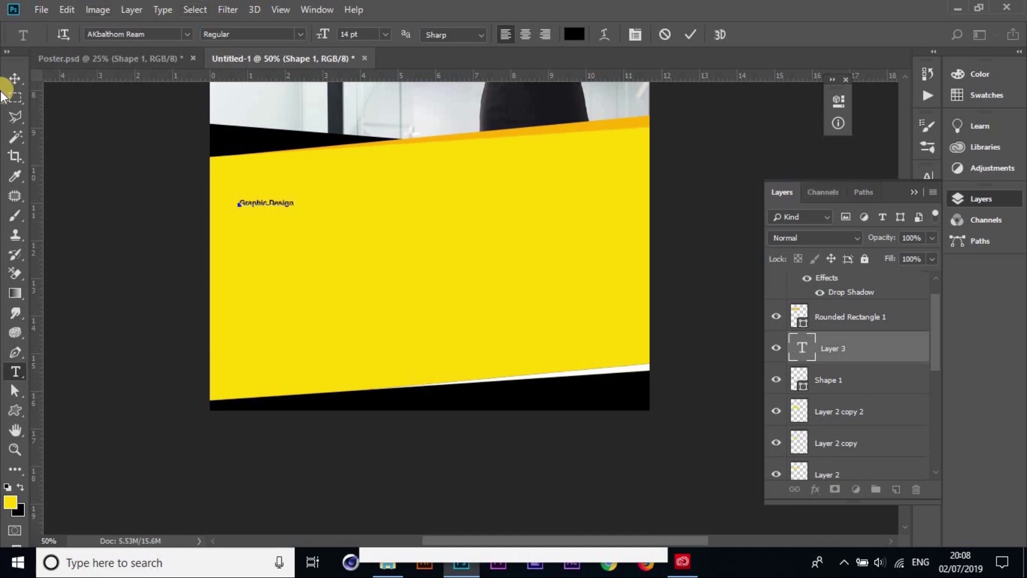
pyautogui.click(15, 78)
# Scale the Graphic Design heading up to about 131%
pyautogui.hotkey('ctrl', 't')
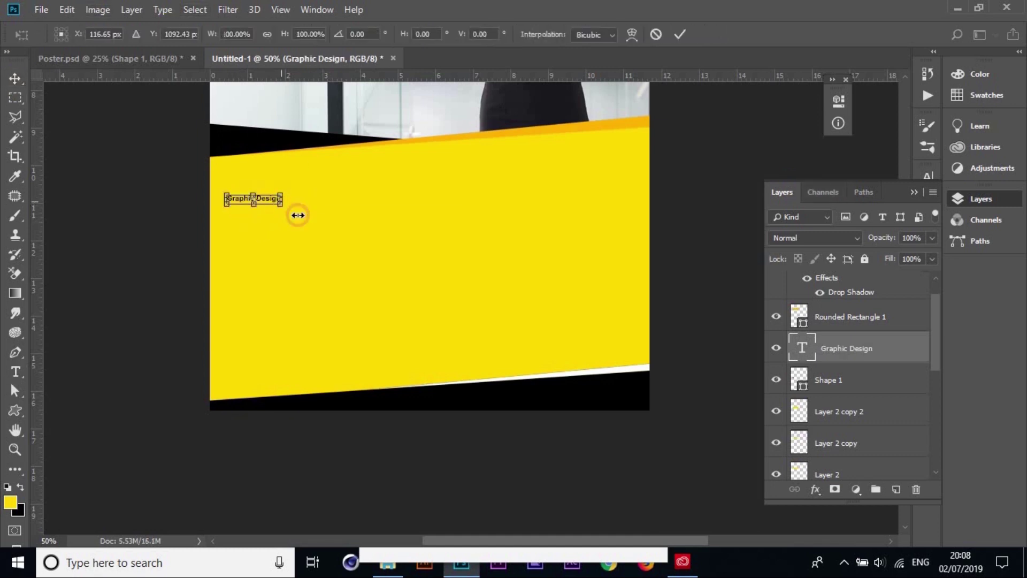
pyautogui.moveTo(280, 199)
pyautogui.mouseDown()
pyautogui.moveTo(314, 199)
pyautogui.moveTo(298, 220)
pyautogui.mouseUp()
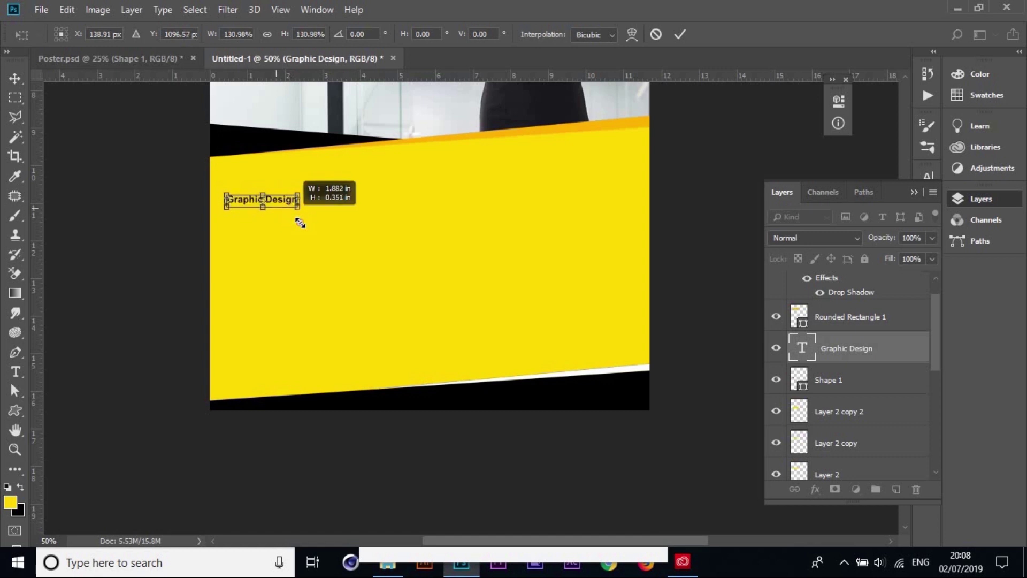
pyautogui.click(153, 255)
# Apply the heading resize and check the body text settings in Poster.psd
pyautogui.hotkey('ctrl', '+')
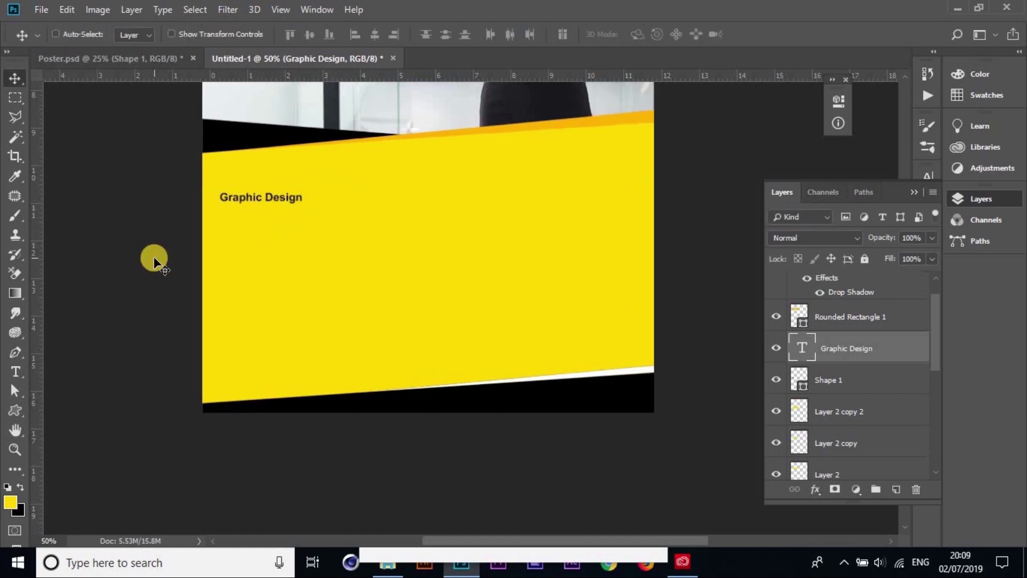
pyautogui.press('t')
pyautogui.click(220, 63)
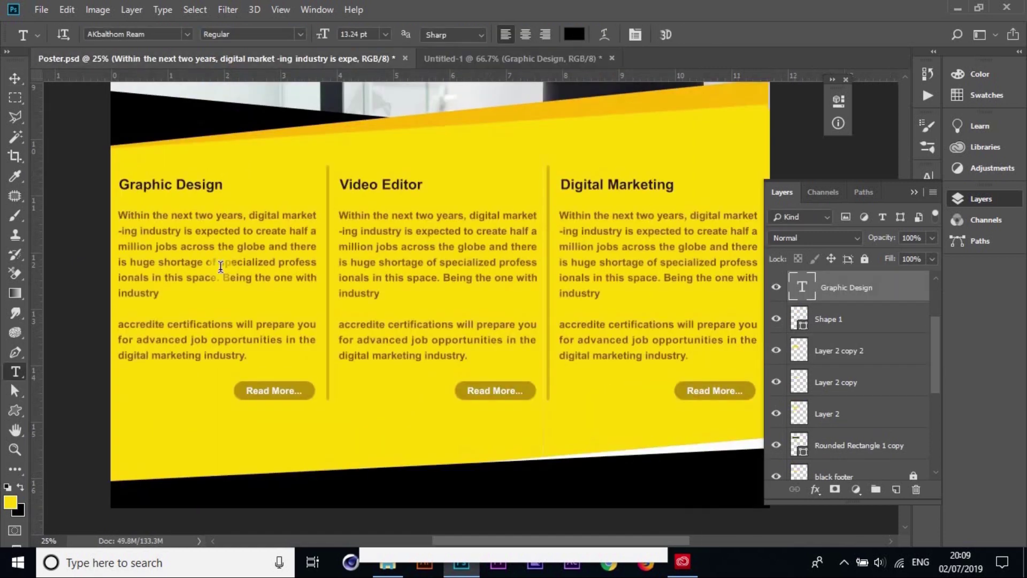
pyautogui.moveTo(311, 210); pyautogui.dragTo(171, 364)
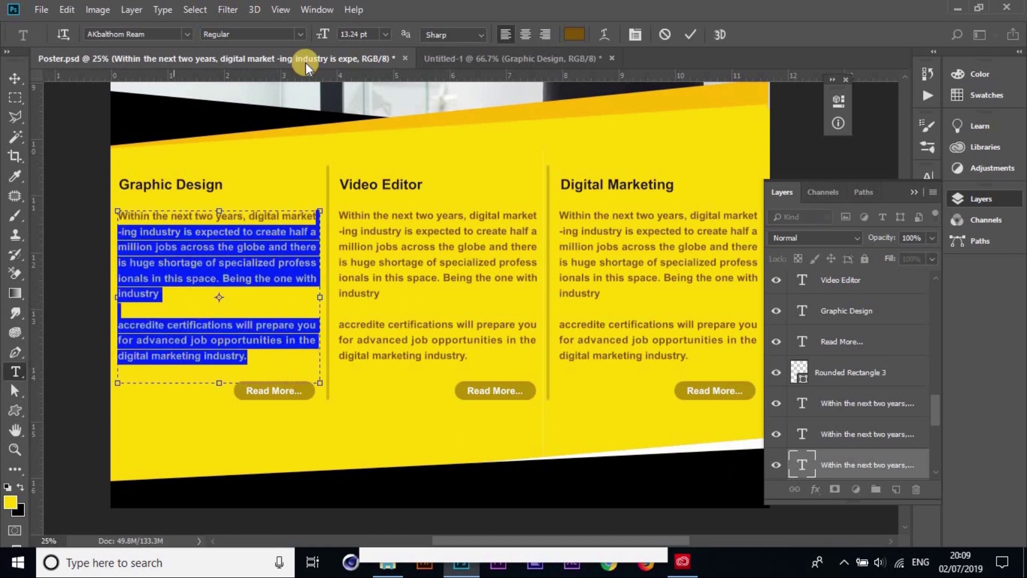
pyautogui.click(498, 60)
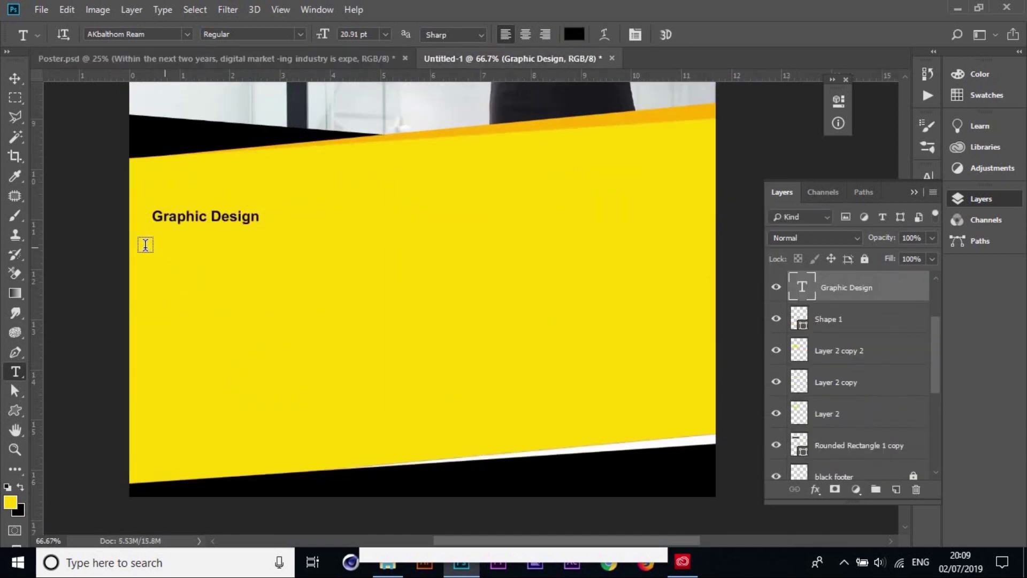
# Add a one-column paragraph box of placeholder text below the Graphic Design heading
pyautogui.moveTo(150, 244)
pyautogui.mouseDown()
pyautogui.moveTo(312, 382)
pyautogui.moveTo(324, 410)
pyautogui.mouseUp()
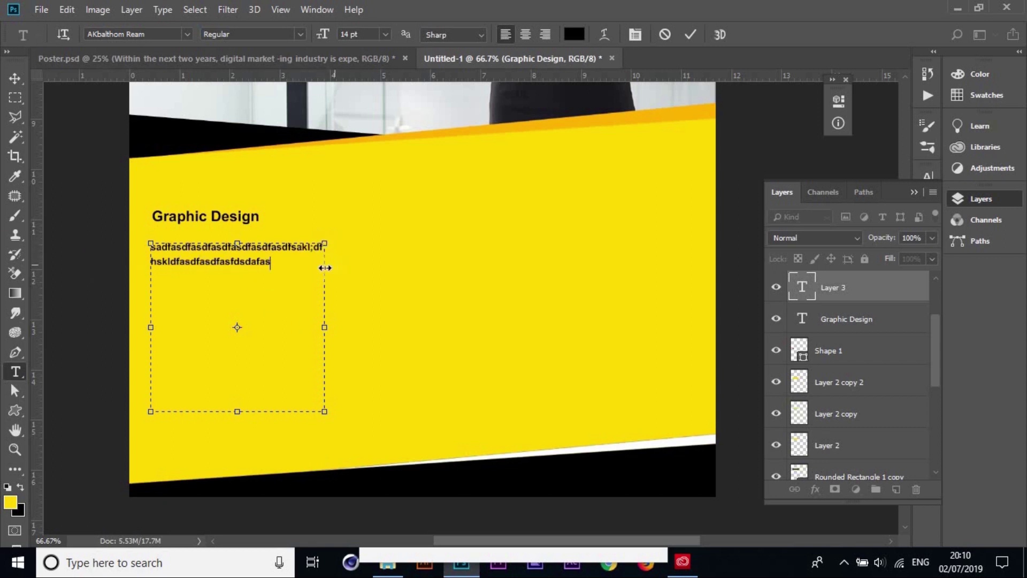
pyautogui.write('fdasdfsadfsadf')
pyautogui.write('sadfas')
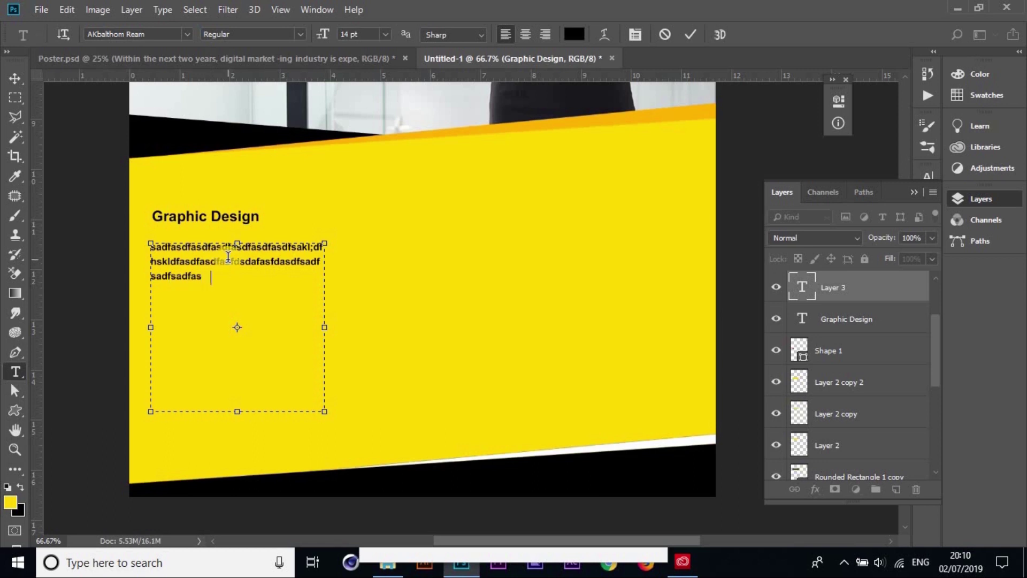
pyautogui.write('fdasdfsafdasdfsafasfsaf')
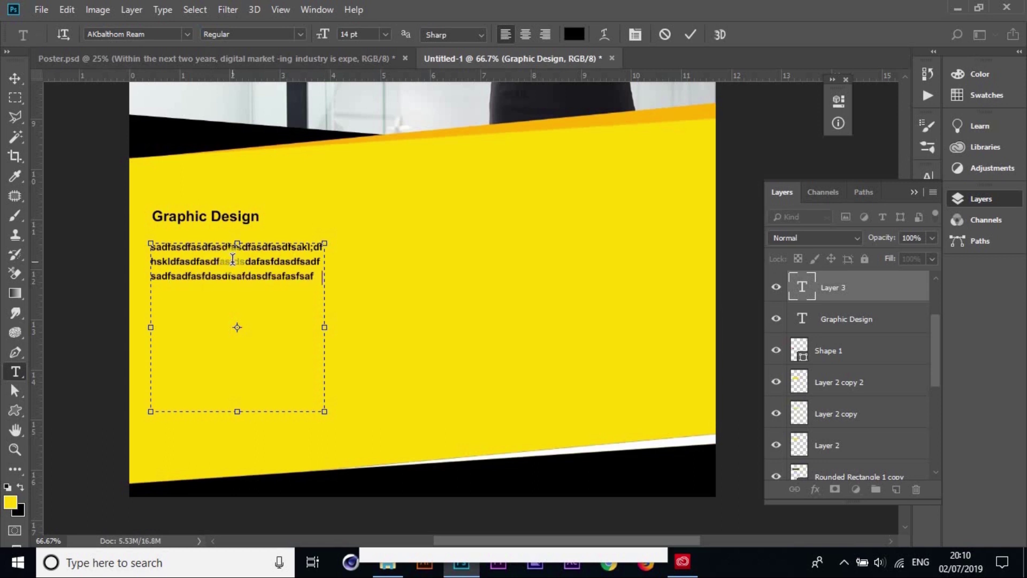
pyautogui.write('sfsafsafasfafa')
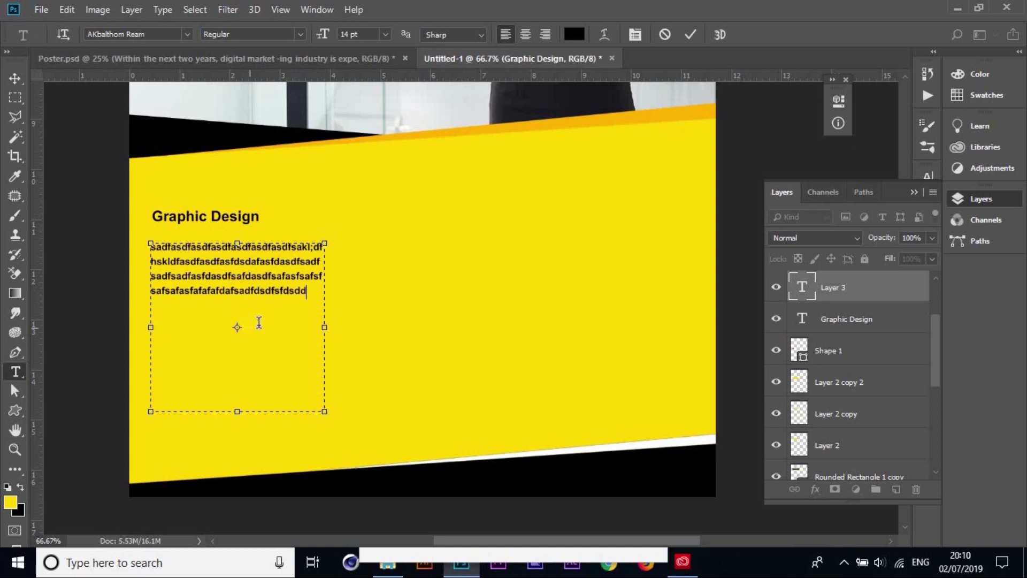
pyautogui.moveTo(324, 326); pyautogui.dragTo(400, 325)
pyautogui.moveTo(507, 319); pyautogui.dragTo(665, 327)
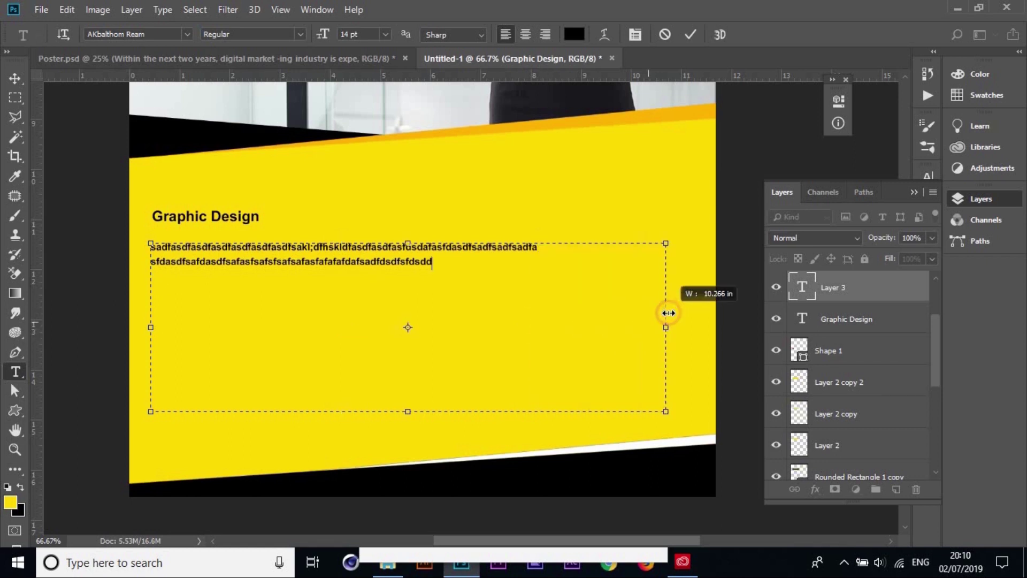
pyautogui.moveTo(534, 338); pyautogui.dragTo(306, 327)
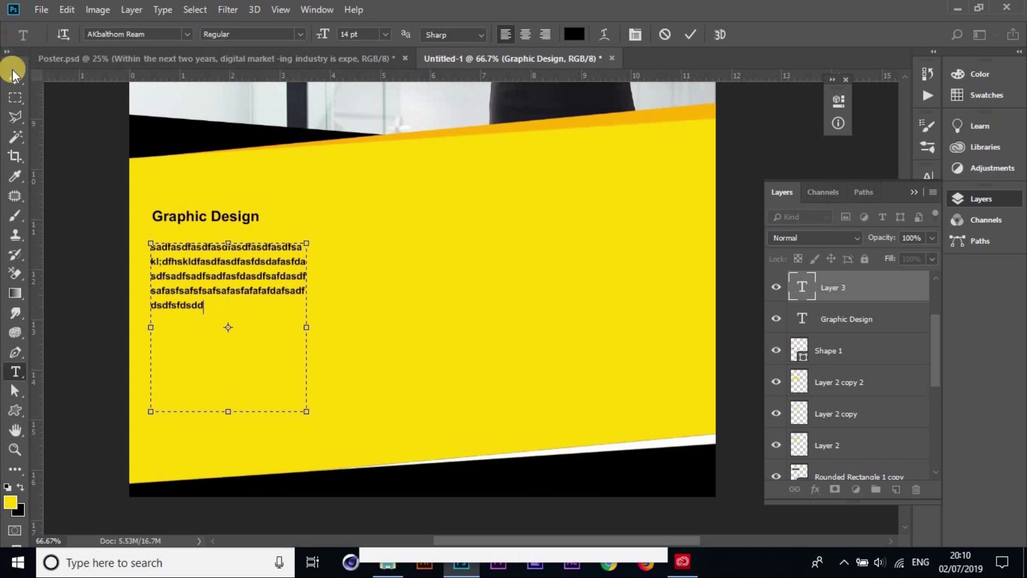
pyautogui.click(109, 214)
pyautogui.press('v')
# In Poster.psd, select all of the Graphic Design body text
pyautogui.click(233, 59)
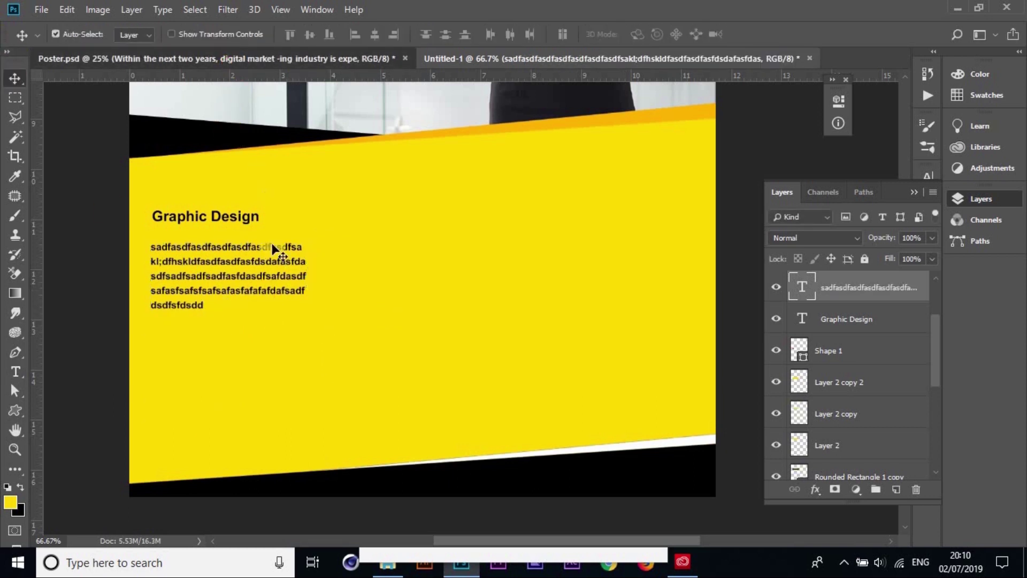
pyautogui.click(27, 223)
pyautogui.click(20, 369)
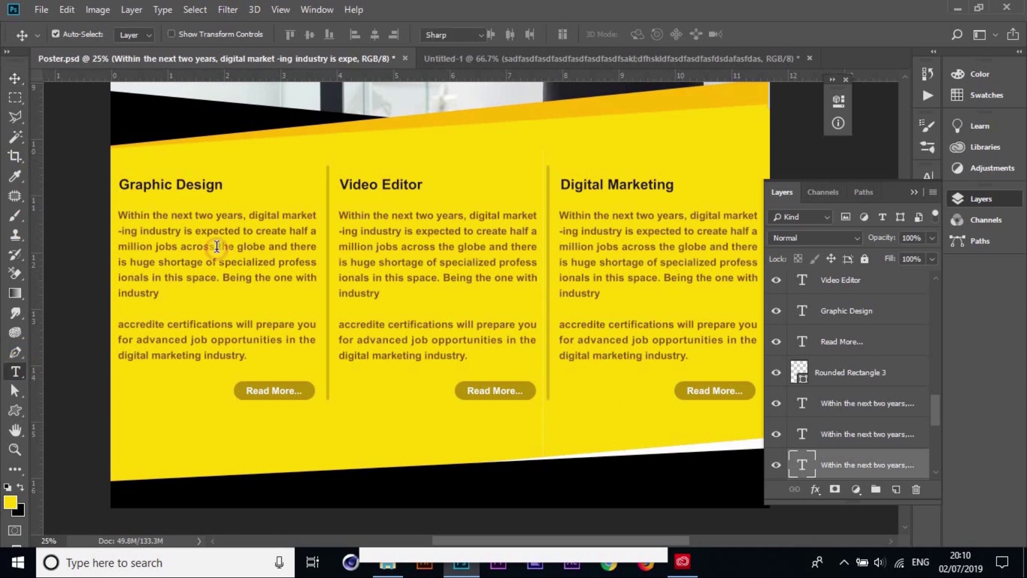
pyautogui.click(211, 254)
pyautogui.hotkey('ctrl', 'a')
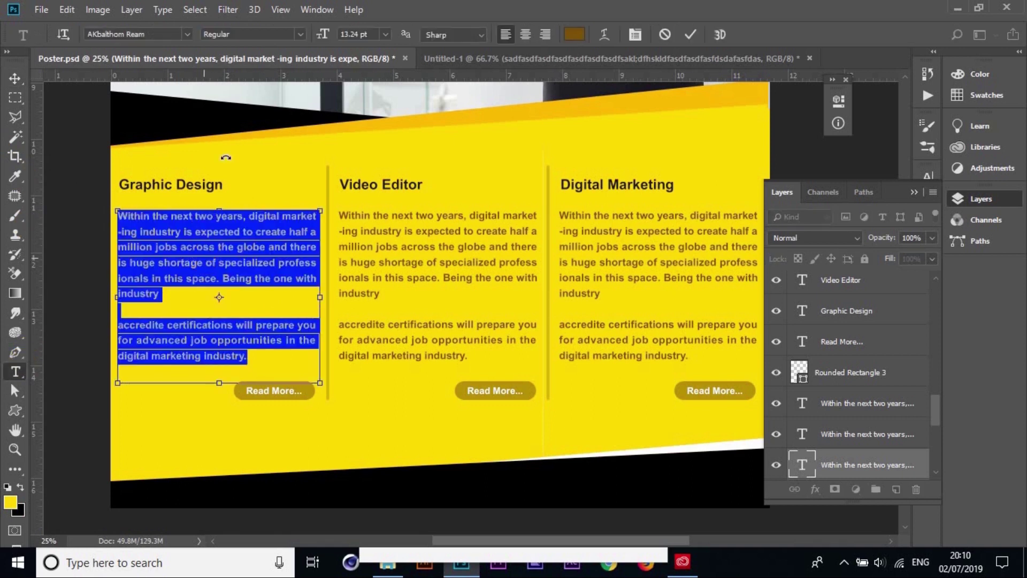
# Replace the gibberish placeholder in Untitled-1 with the copied paragraph
pyautogui.click(586, 55)
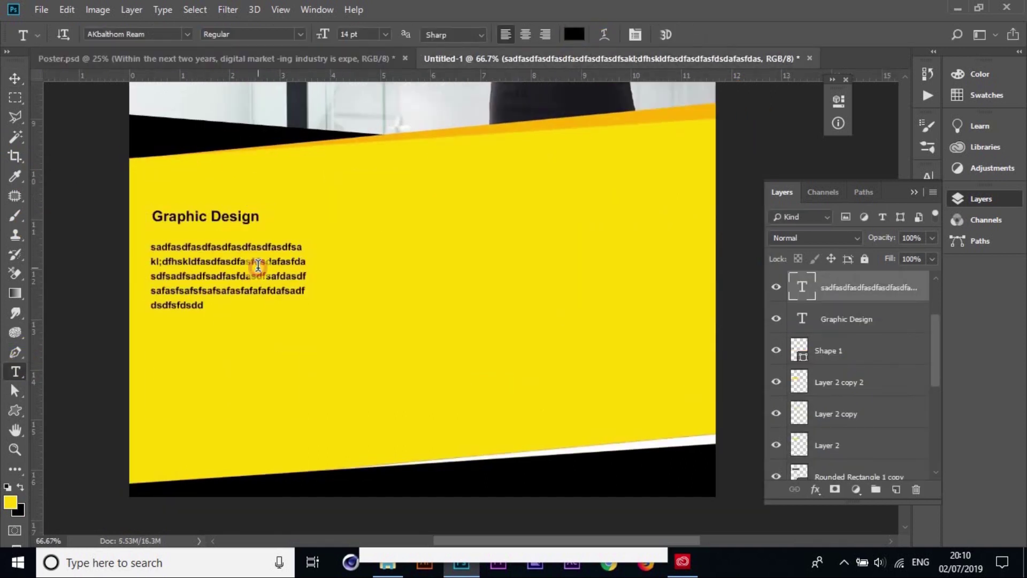
pyautogui.moveTo(259, 261); pyautogui.dragTo(259, 313)
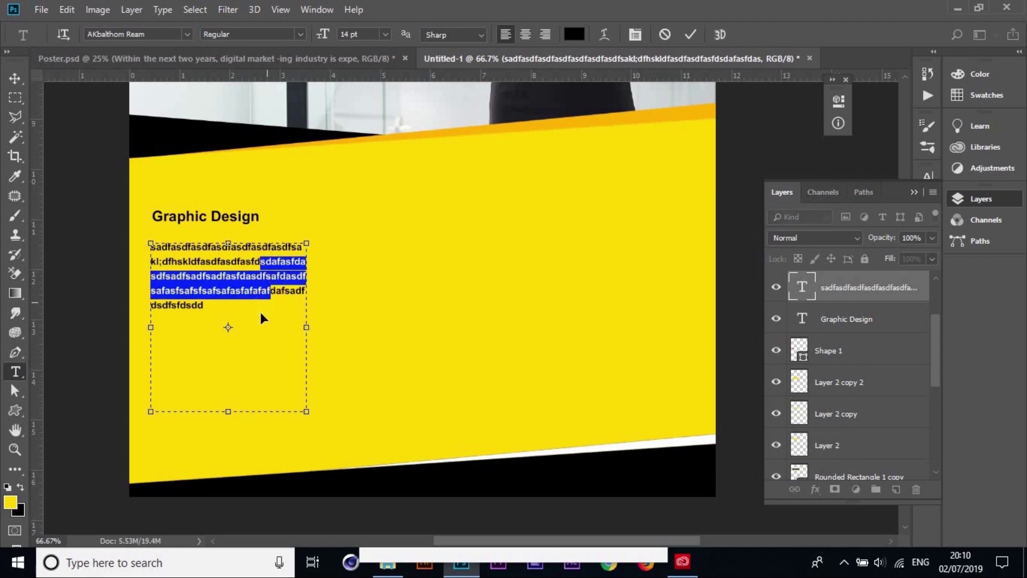
pyautogui.hotkey('ctrl', 'a')
pyautogui.hotkey('ctrl', 'h')
pyautogui.hotkey('ctrl', 'v')
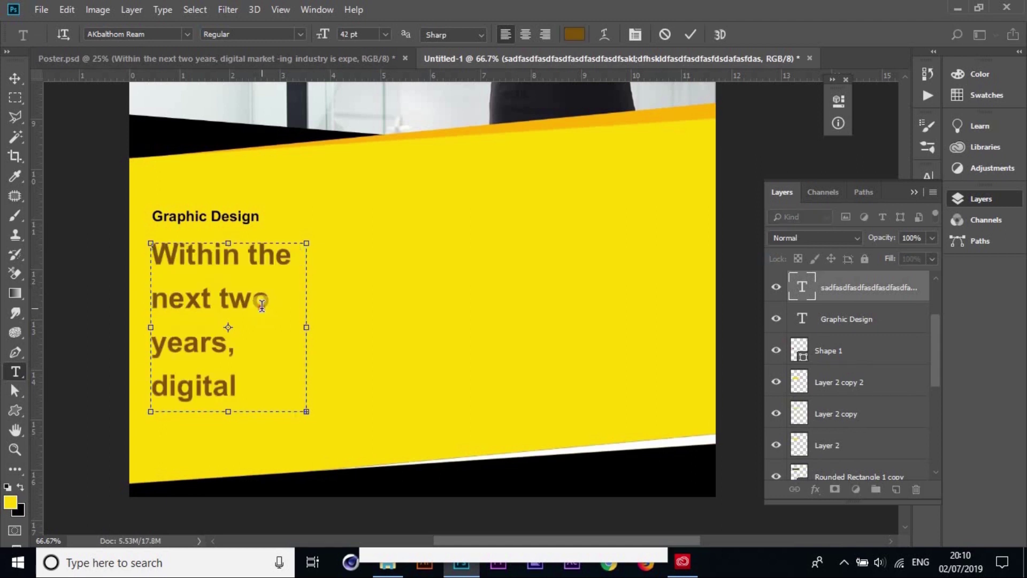
# Set the pasted paragraph's font size to 14 pt
pyautogui.click(262, 305)
pyautogui.hotkey('ctrl', 'a')
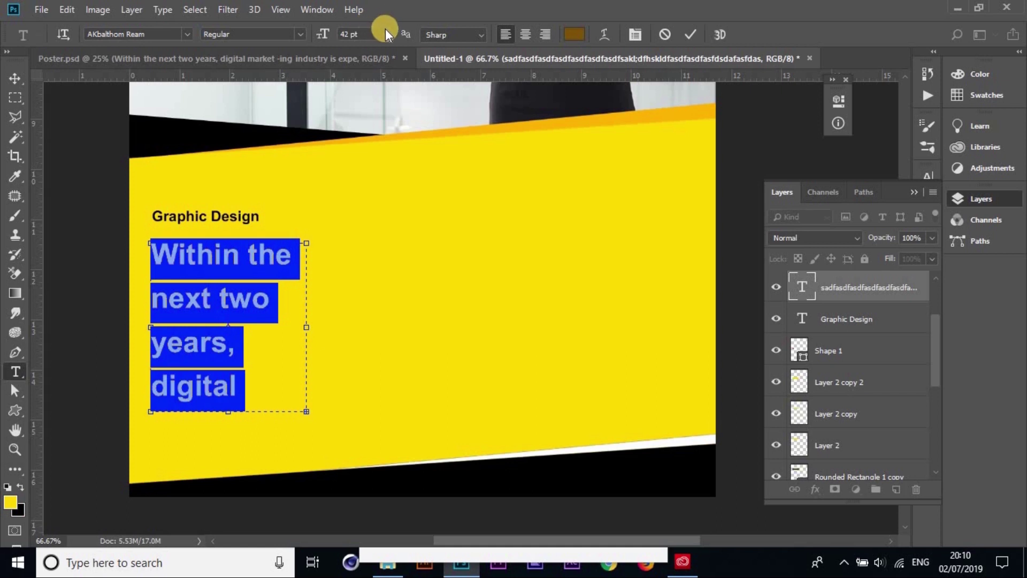
pyautogui.click(347, 33)
pyautogui.write('14')
pyautogui.press('Return')
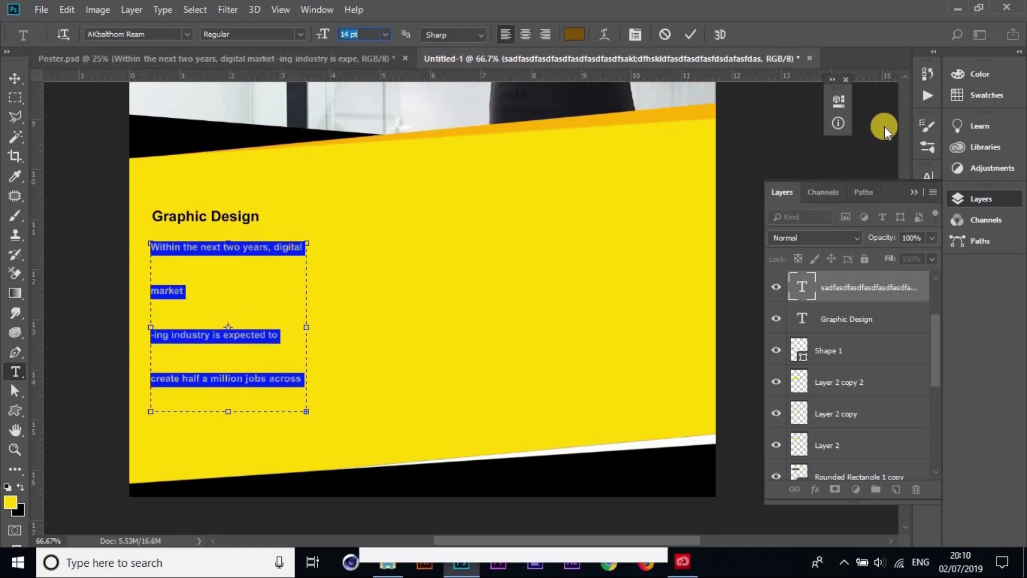
pyautogui.click(635, 34)
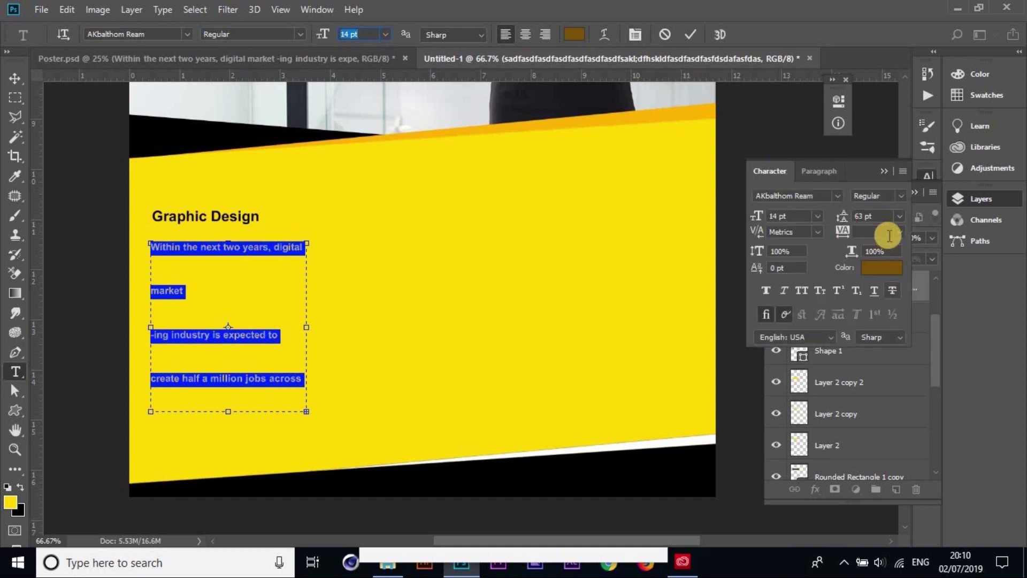
# Give the body text 16 pt leading and an 11 pt size, and commit it
pyautogui.click(900, 217)
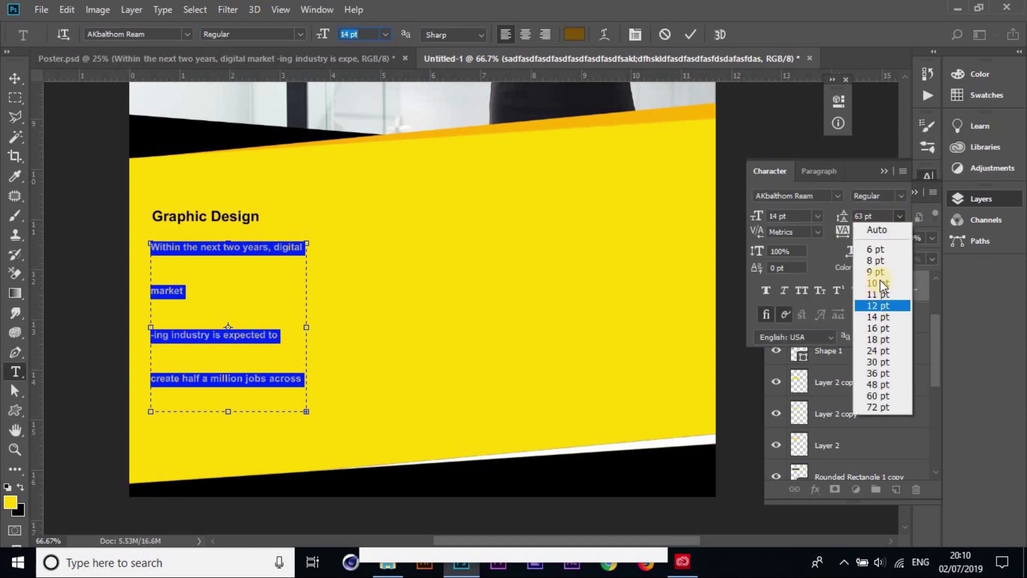
pyautogui.click(878, 316)
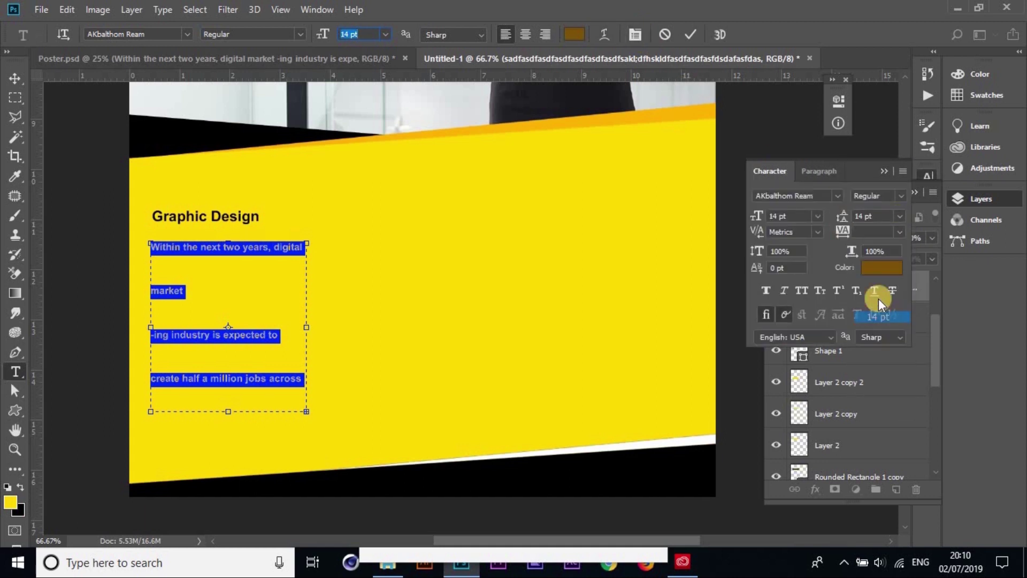
pyautogui.click(894, 216)
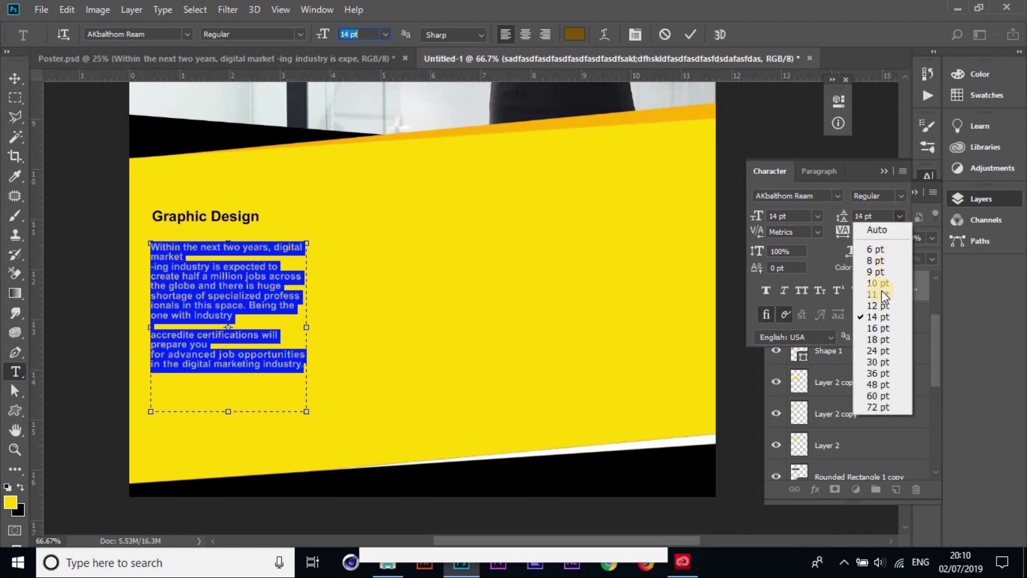
pyautogui.click(872, 329)
pyautogui.write('11')
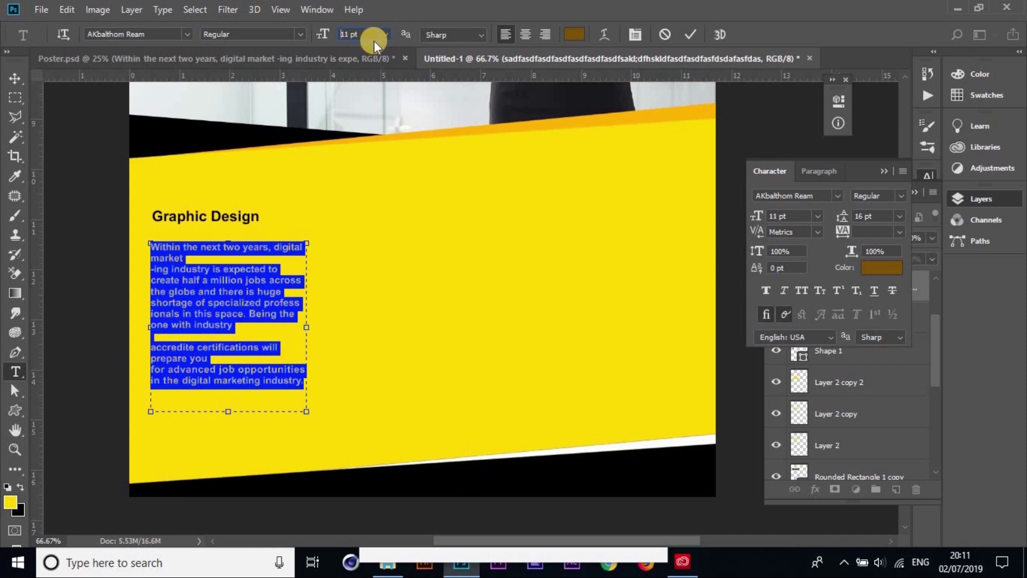
pyautogui.press('Return')
pyautogui.click(15, 78)
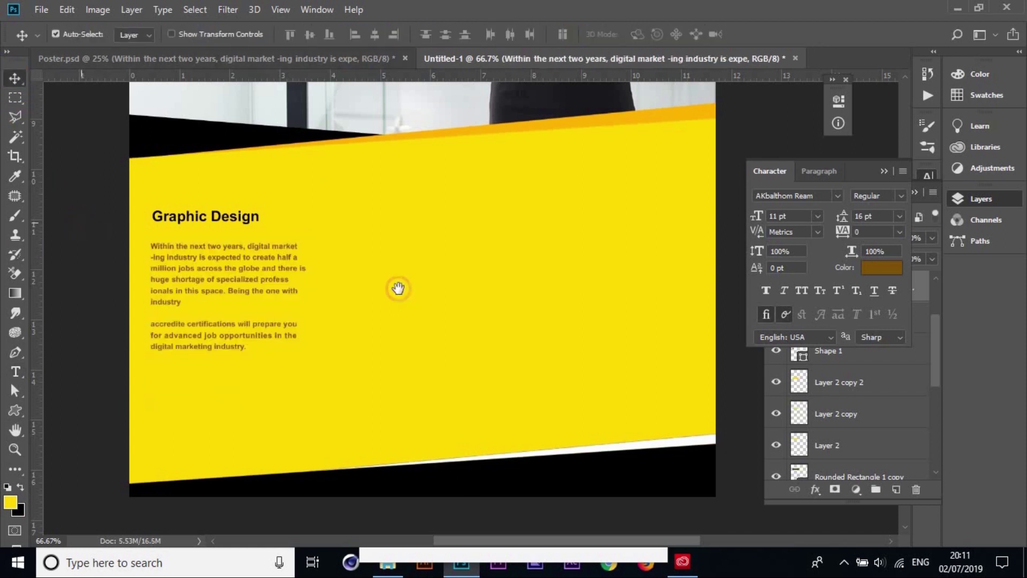
# Zoom to 100% and undo an accidental move of the body text
pyautogui.hotkey('ctrl', '1')
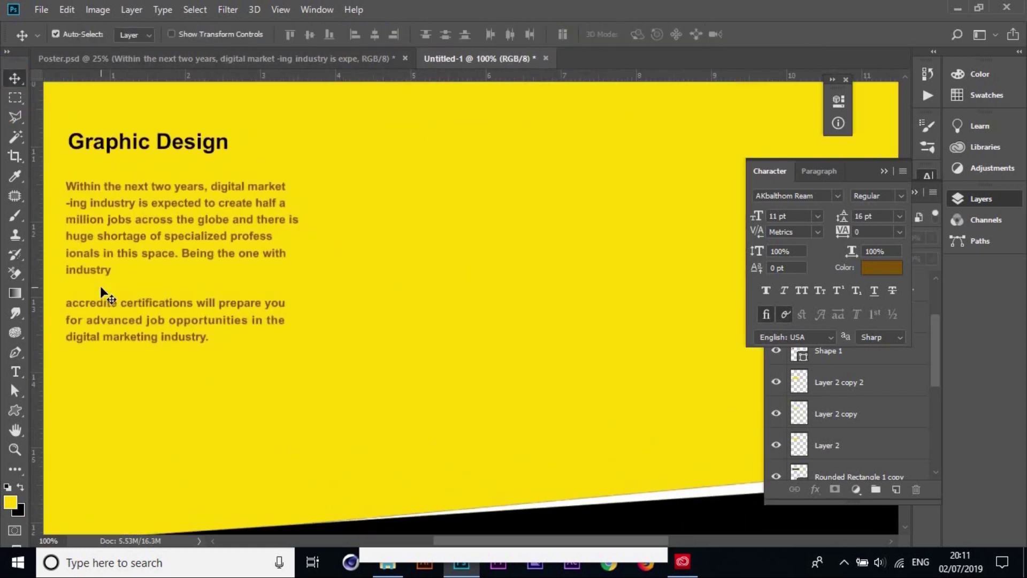
pyautogui.moveTo(245, 311); pyautogui.dragTo(320, 329)
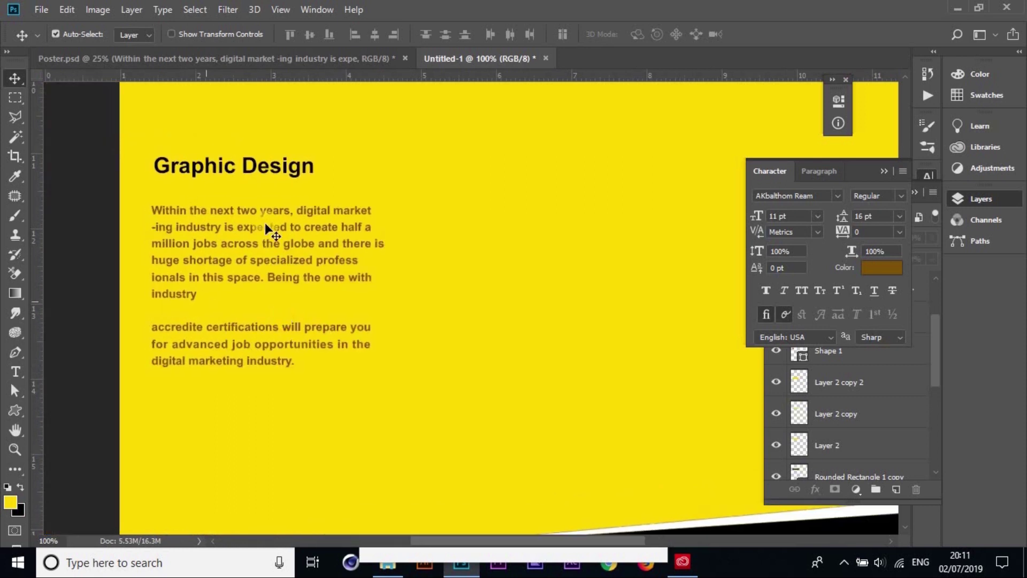
pyautogui.moveTo(269, 229); pyautogui.dragTo(302, 216)
pyautogui.hotkey('ctrl', 'z')
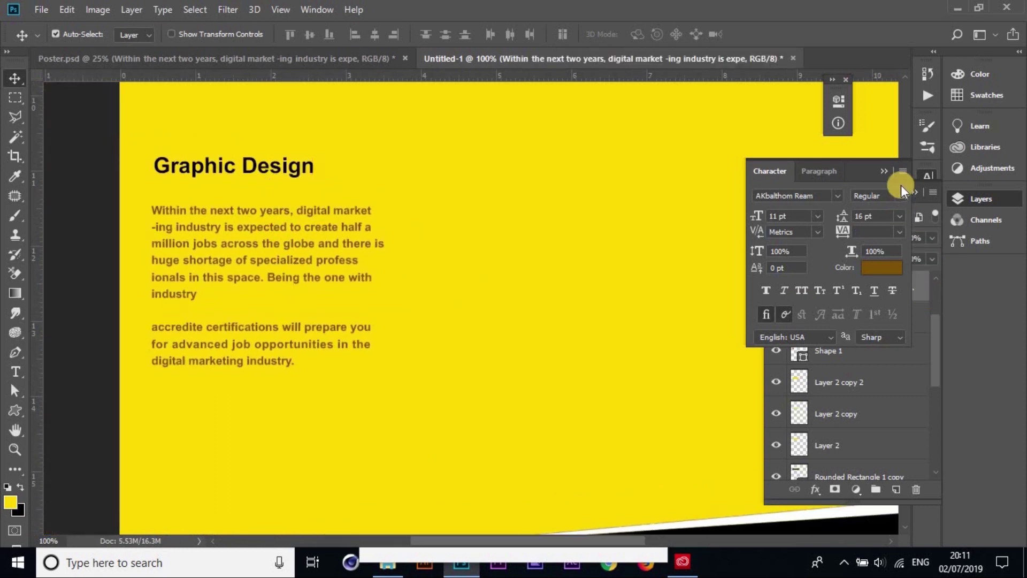
# Select the whole Graphic Design paragraph and set its letter spacing to 0
pyautogui.press('t')
pyautogui.click(252, 244)
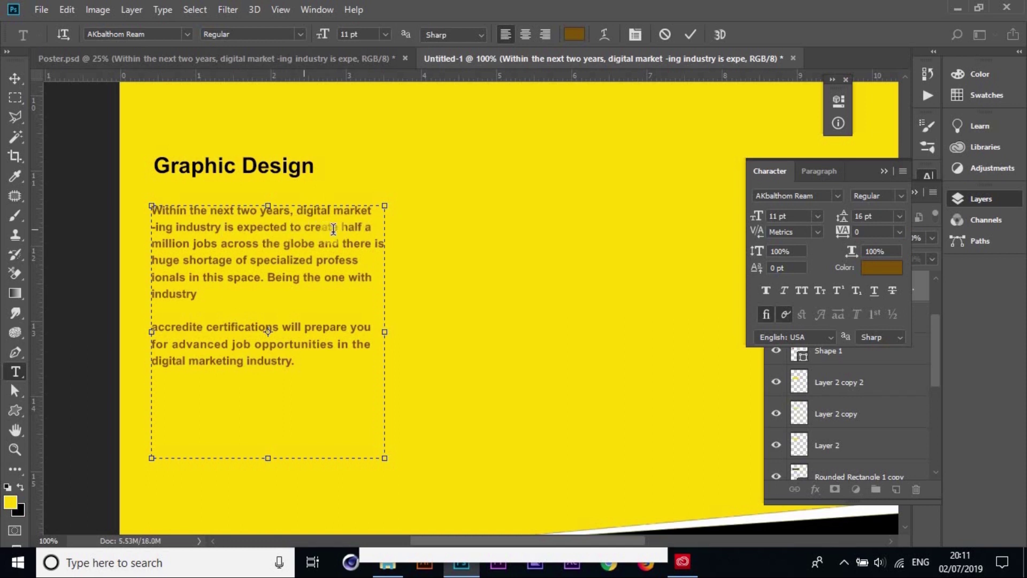
pyautogui.moveTo(153, 210)
pyautogui.mouseDown()
pyautogui.moveTo(379, 222)
pyautogui.moveTo(371, 210)
pyautogui.mouseUp()
pyautogui.moveTo(377, 223); pyautogui.dragTo(390, 246)
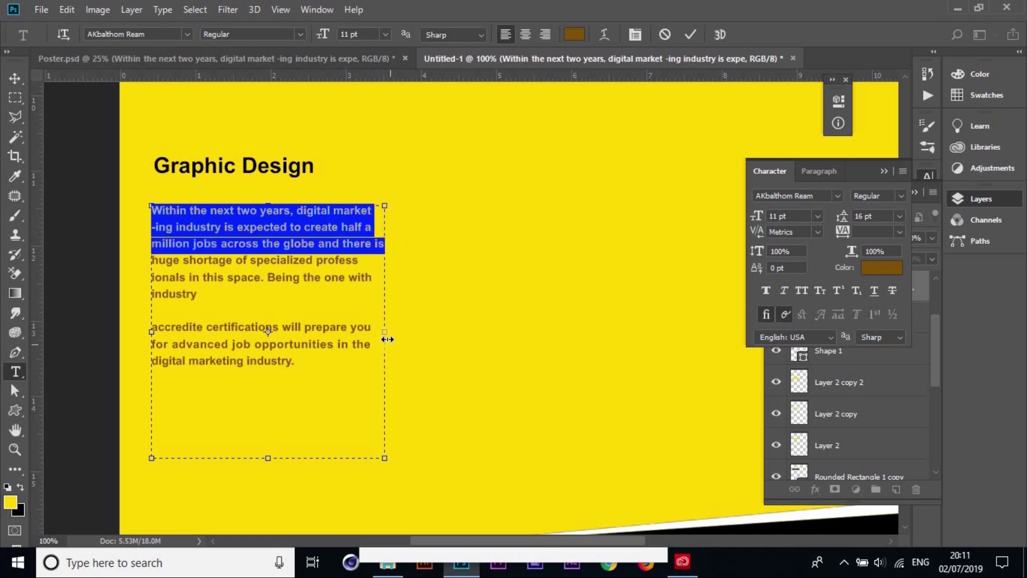
pyautogui.moveTo(312, 370); pyautogui.dragTo(126, 203)
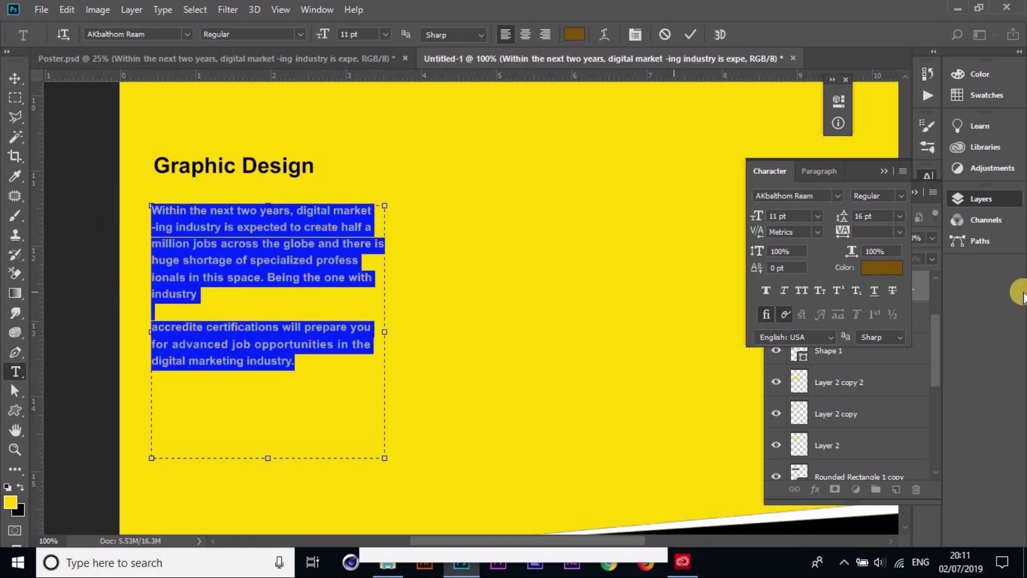
pyautogui.click(902, 232)
pyautogui.click(862, 314)
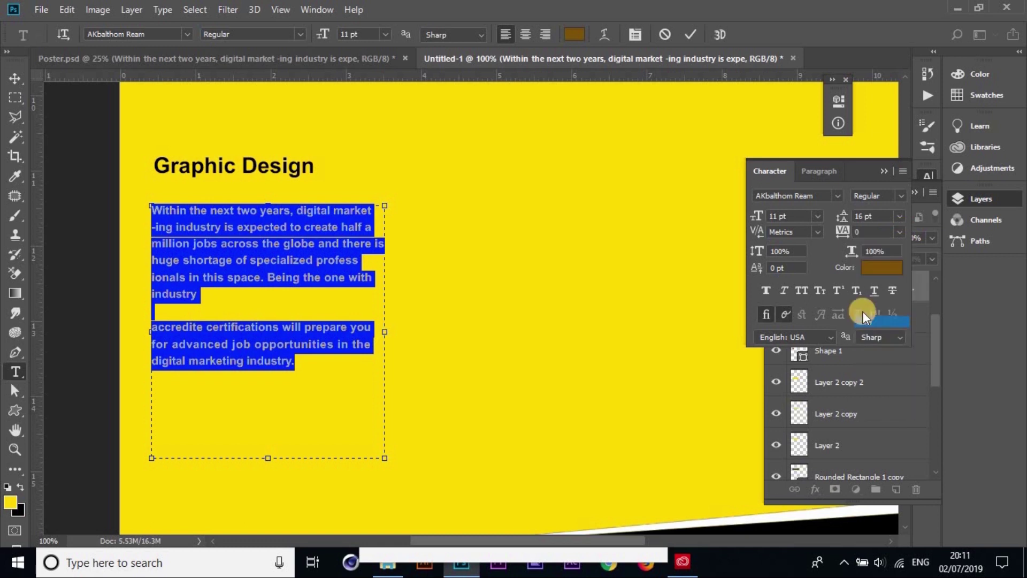
# Edit the text around line three, leaving a break before 'accredite certifications…'
pyautogui.click(324, 223)
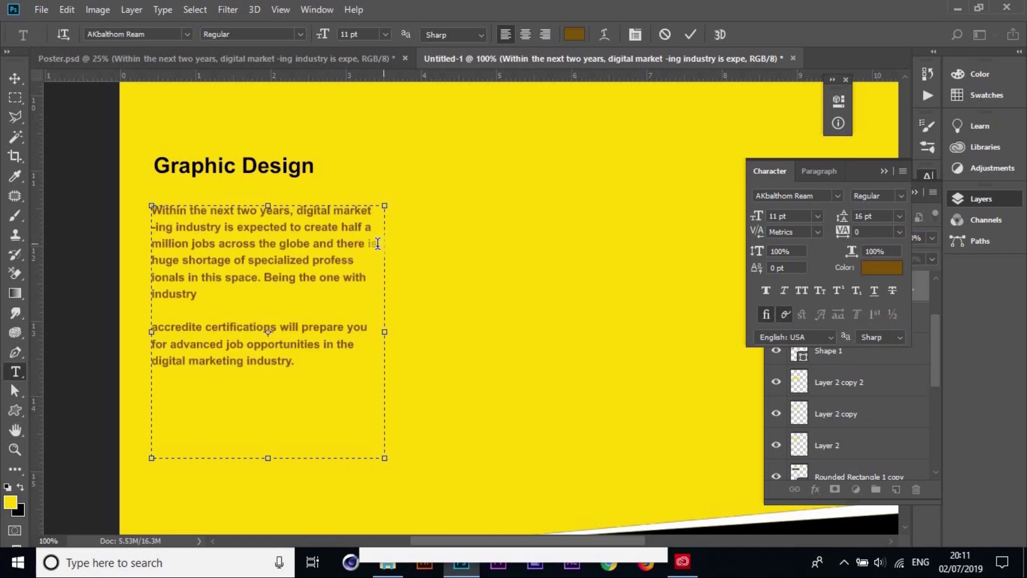
pyautogui.click(379, 242)
pyautogui.moveTo(378, 214); pyautogui.dragTo(379, 243)
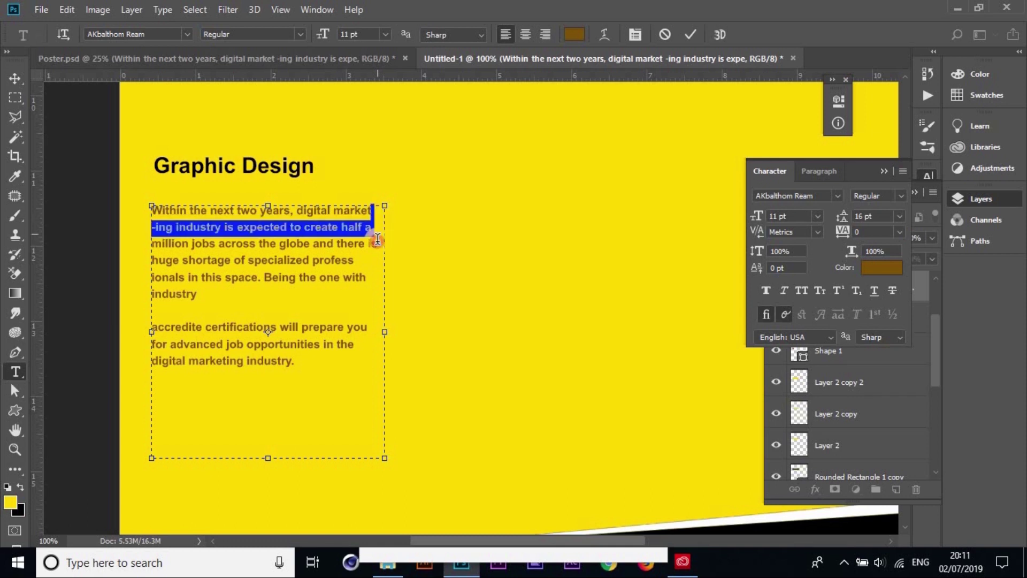
pyautogui.click(379, 244)
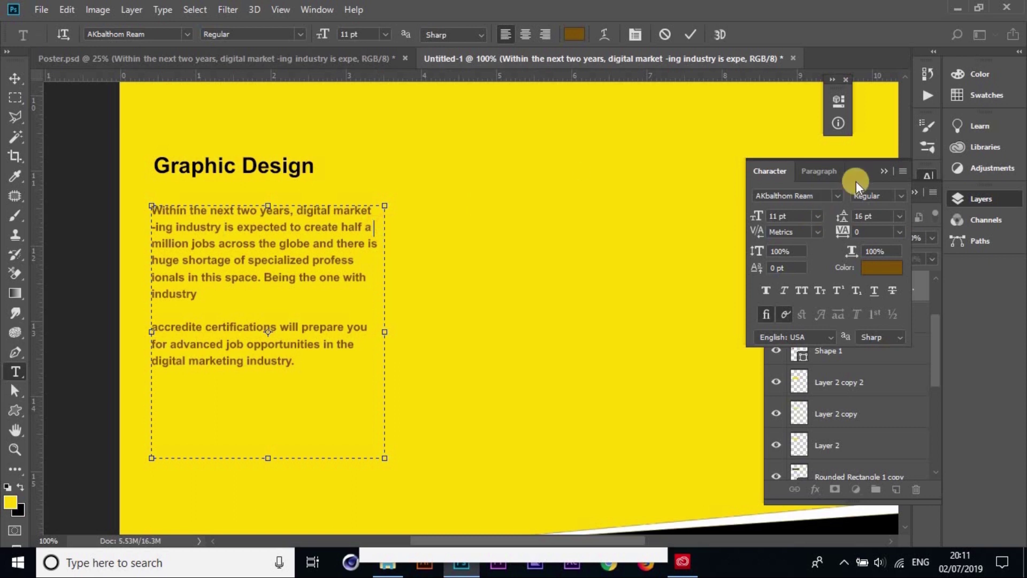
pyautogui.click(884, 171)
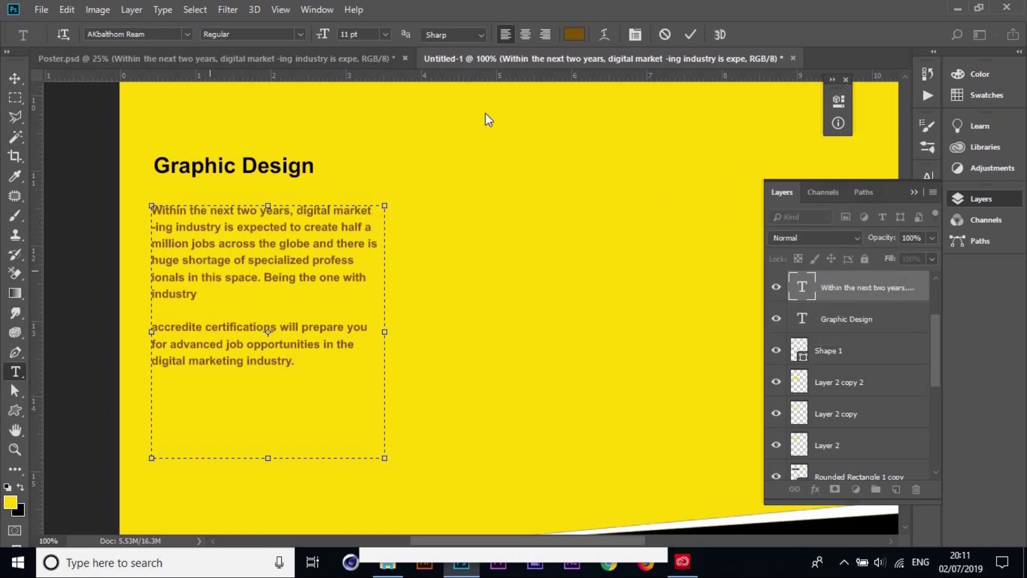
pyautogui.click(634, 36)
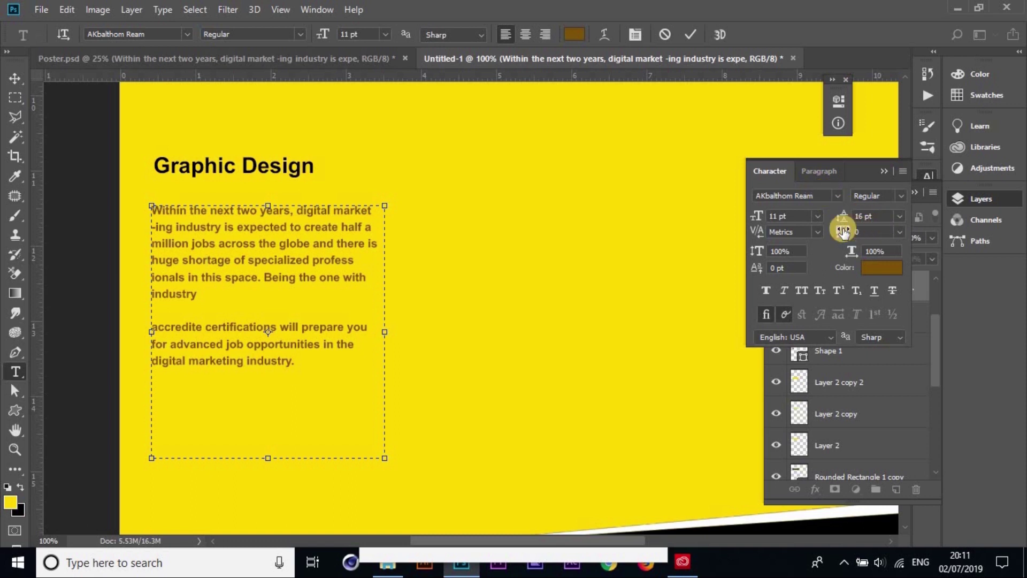
pyautogui.click(813, 214)
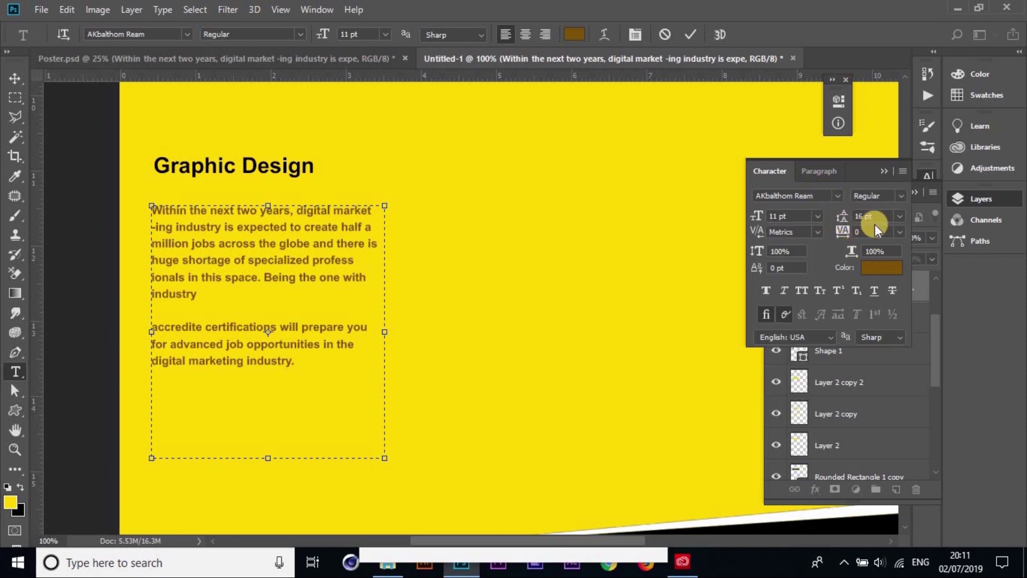
# Reselect the whole paragraph and set its leading to 16 pt, after briefly trying 30 pt
pyautogui.click(899, 216)
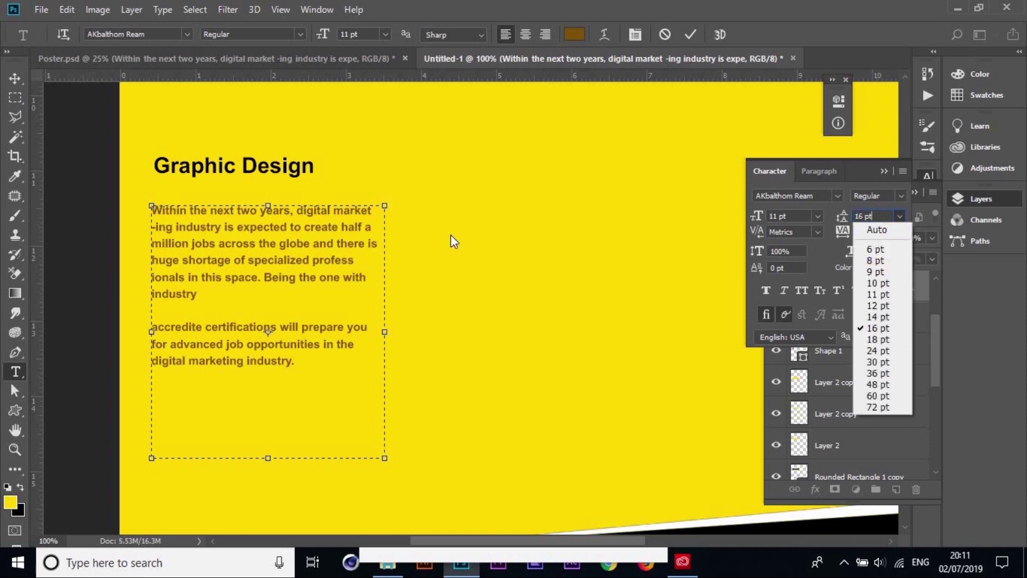
pyautogui.click(266, 337)
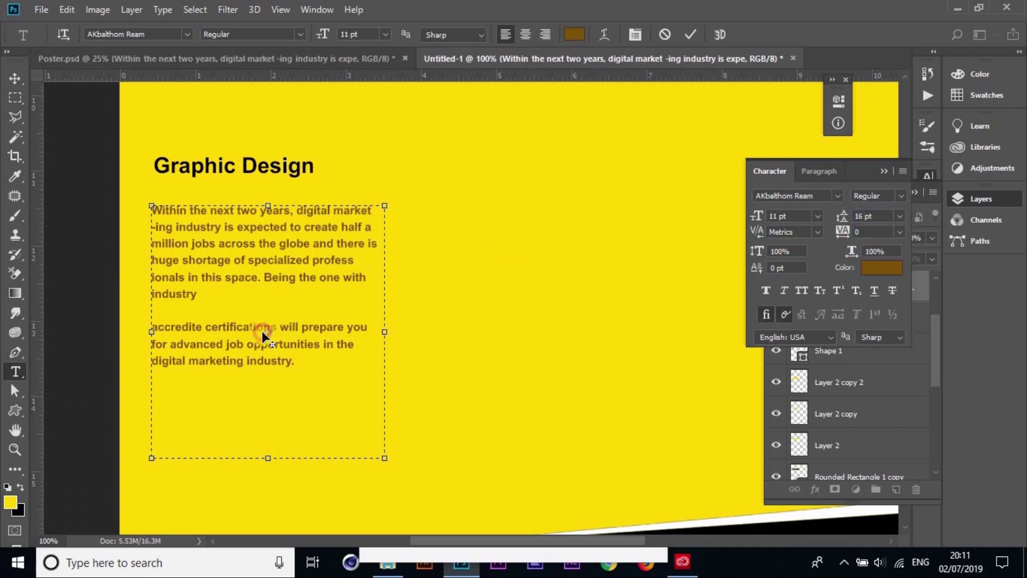
pyautogui.moveTo(298, 361); pyautogui.dragTo(152, 311)
pyautogui.moveTo(140, 242); pyautogui.dragTo(151, 207)
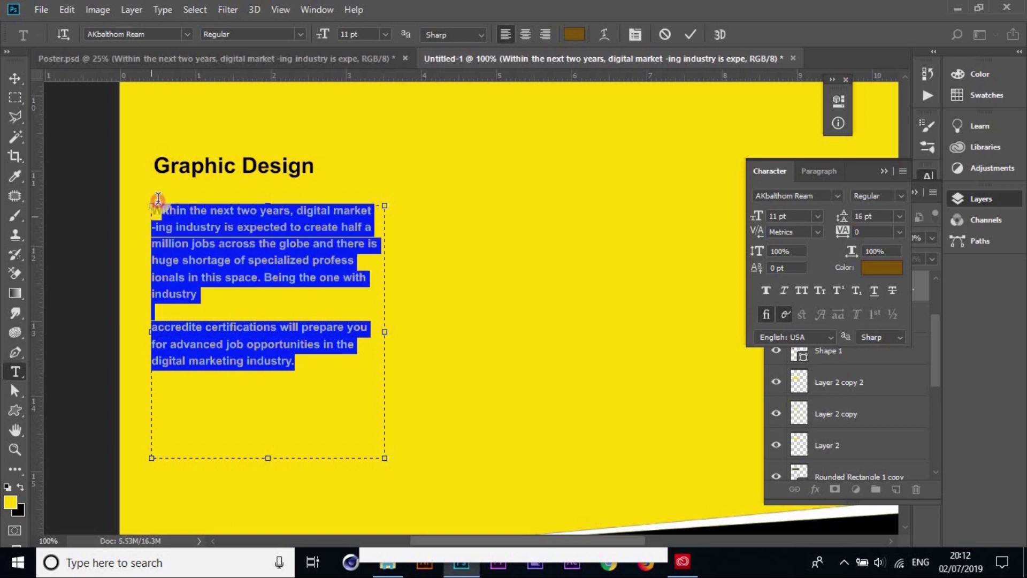
pyautogui.click(163, 240)
pyautogui.moveTo(298, 367); pyautogui.dragTo(111, 194)
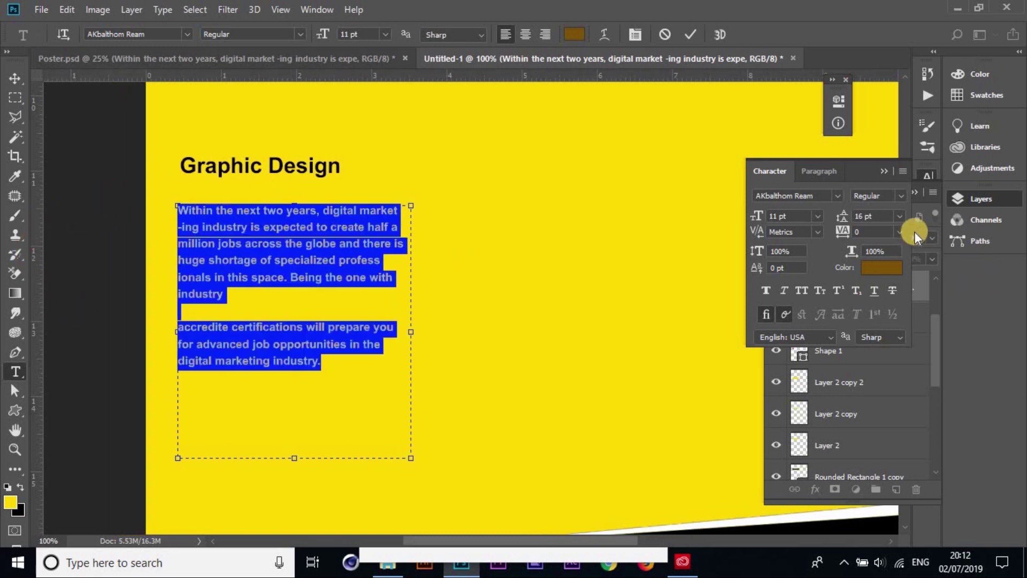
pyautogui.click(900, 215)
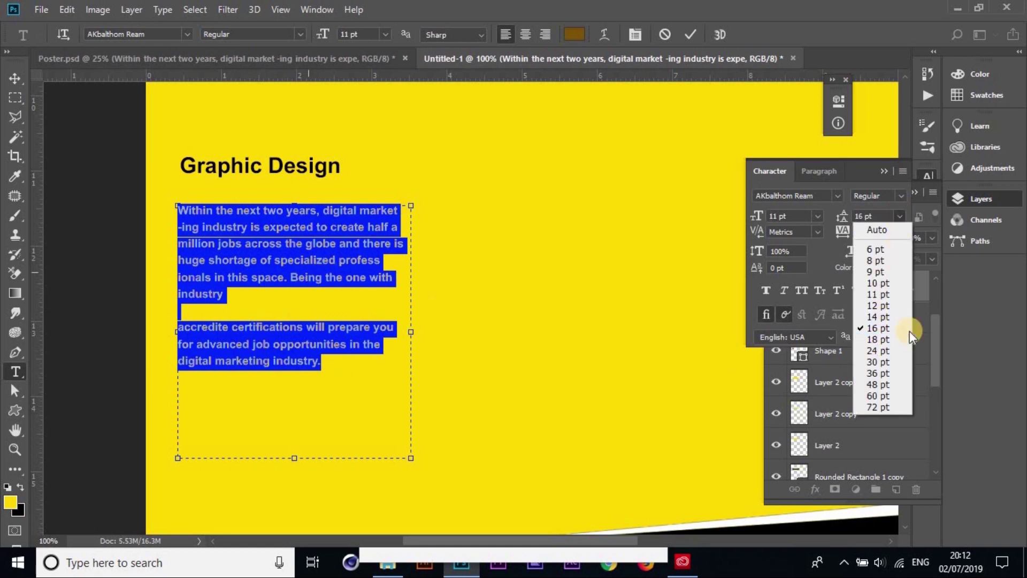
pyautogui.click(839, 371)
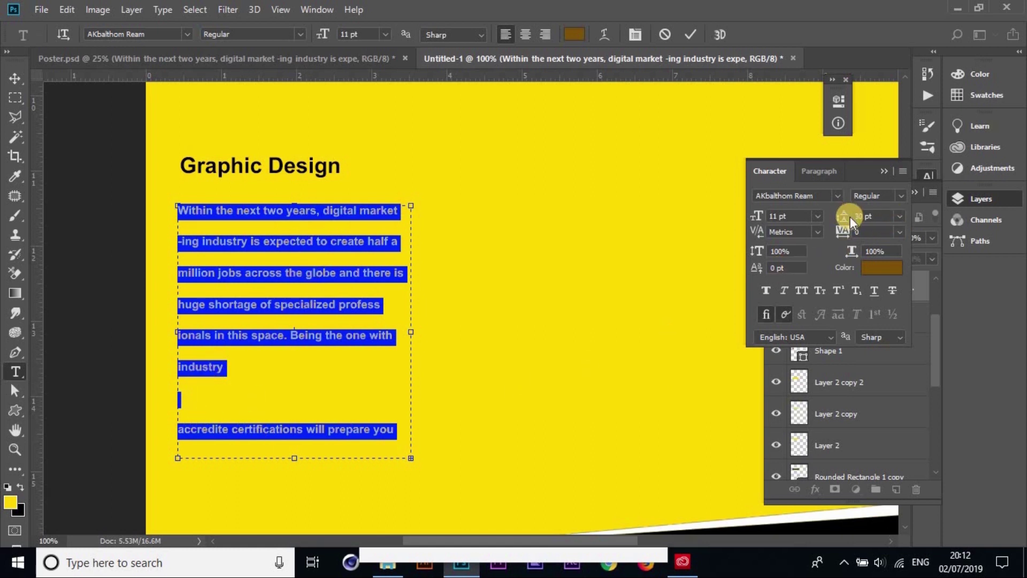
pyautogui.click(901, 216)
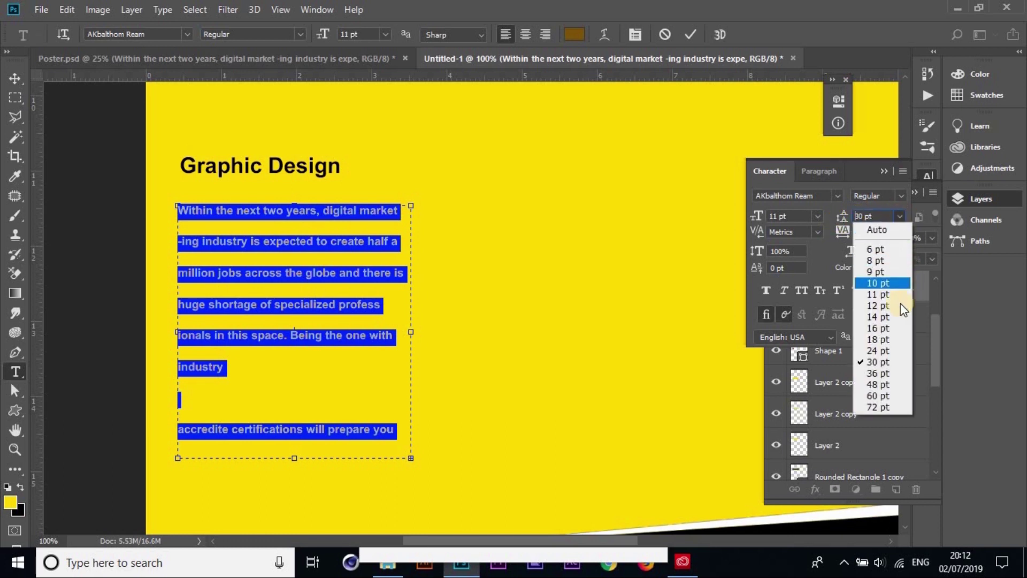
pyautogui.click(889, 328)
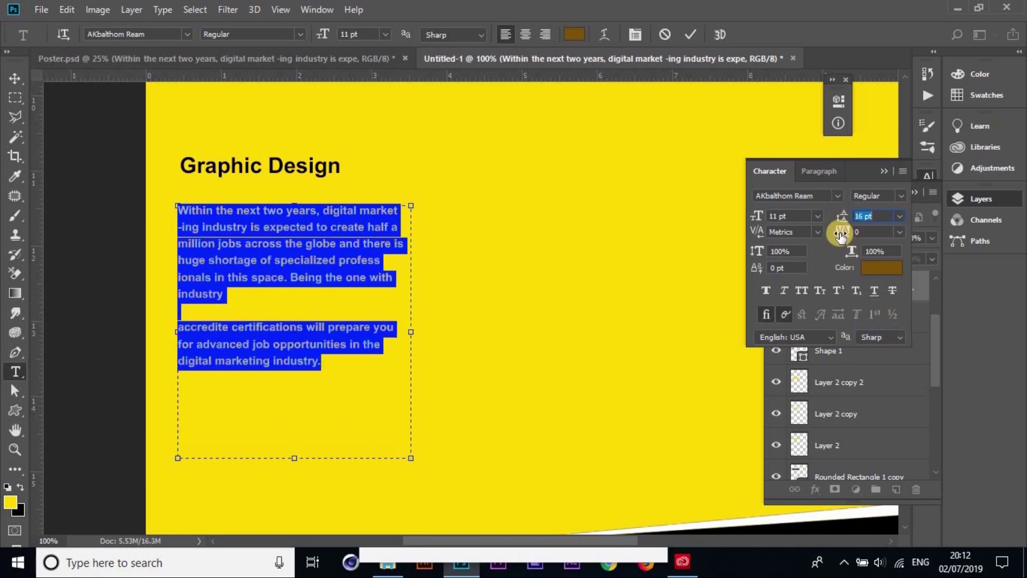
pyautogui.click(362, 259)
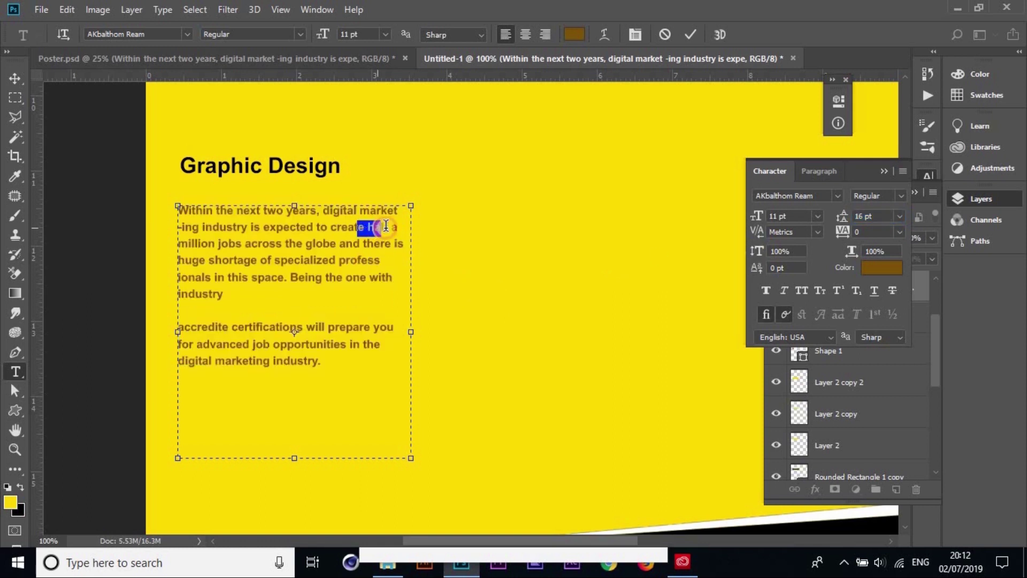
# Select the whole second line of the Graphic Design paragraph
pyautogui.moveTo(371, 225); pyautogui.dragTo(401, 227)
pyautogui.click(400, 226)
pyautogui.keyDown('shift'); pyautogui.click(124, 208); pyautogui.keyUp('shift')
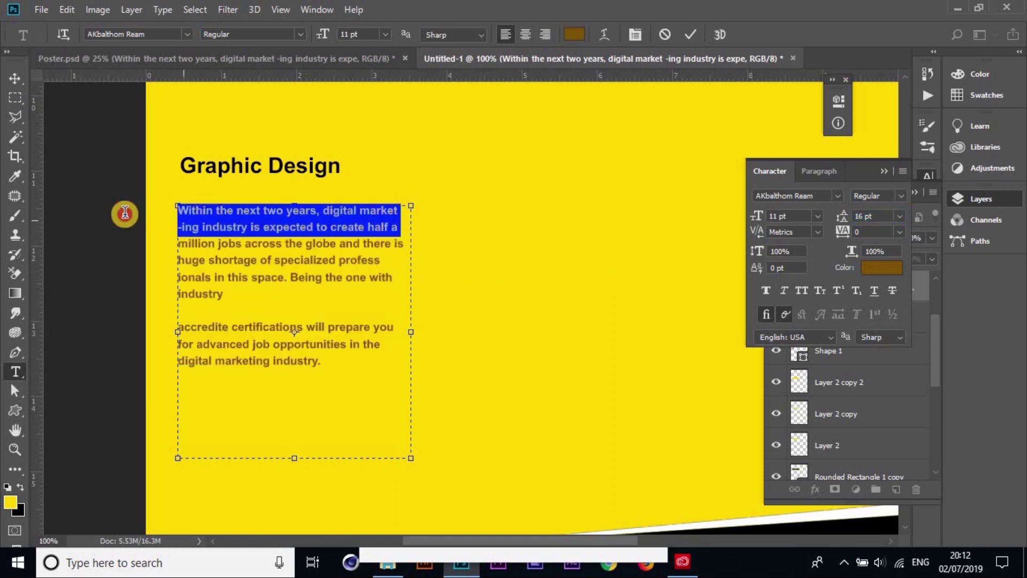
pyautogui.keyDown('shift'); pyautogui.click(182, 226); pyautogui.keyUp('shift')
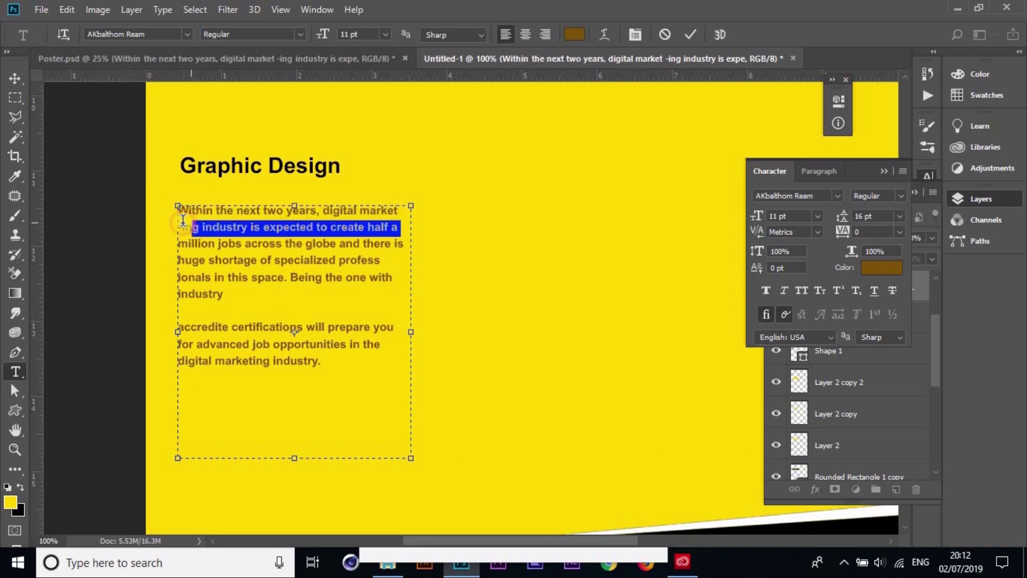
pyautogui.click(375, 259)
pyautogui.click(402, 245)
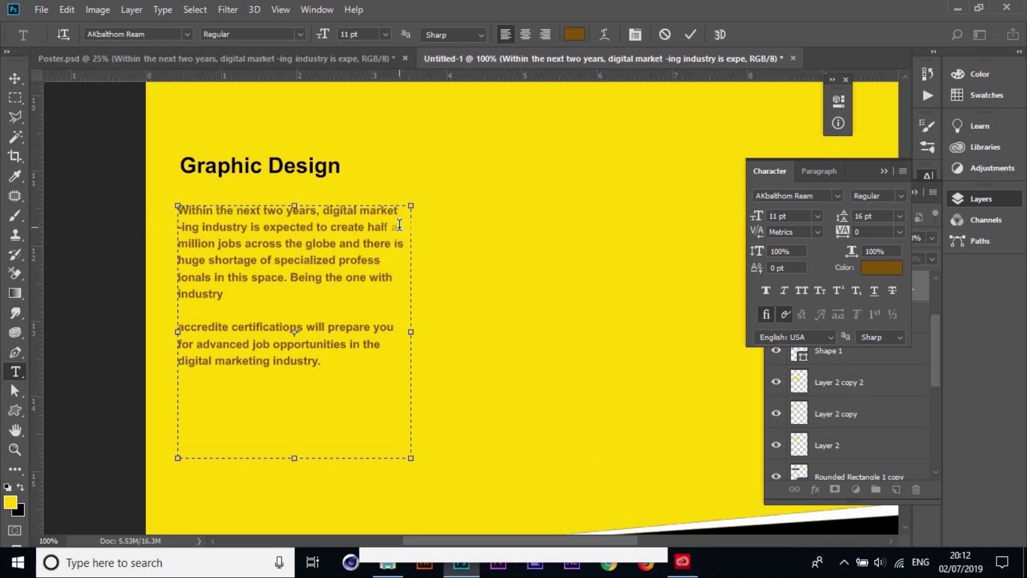
pyautogui.moveTo(398, 225); pyautogui.dragTo(384, 226)
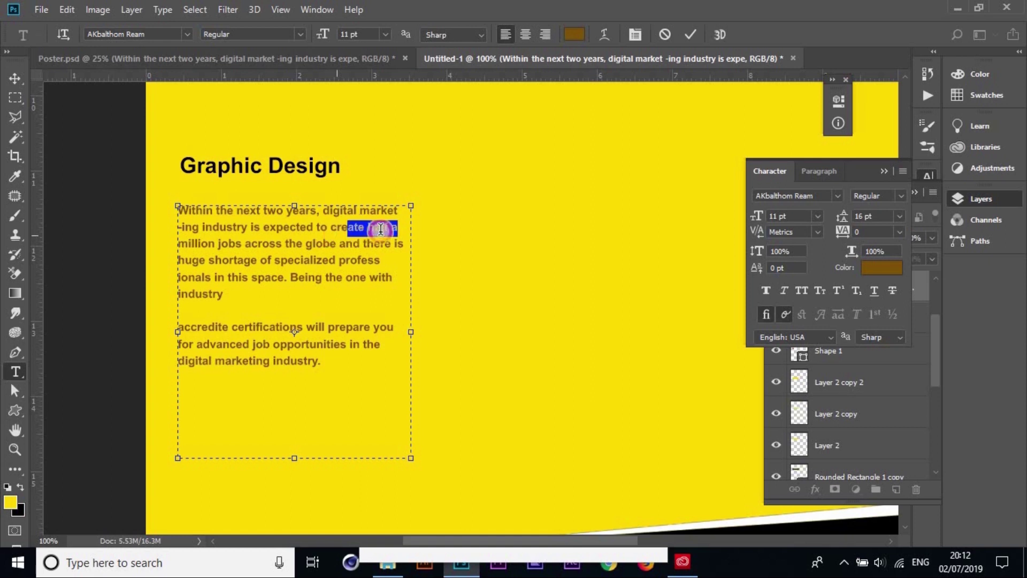
pyautogui.moveTo(292, 227); pyautogui.dragTo(172, 226)
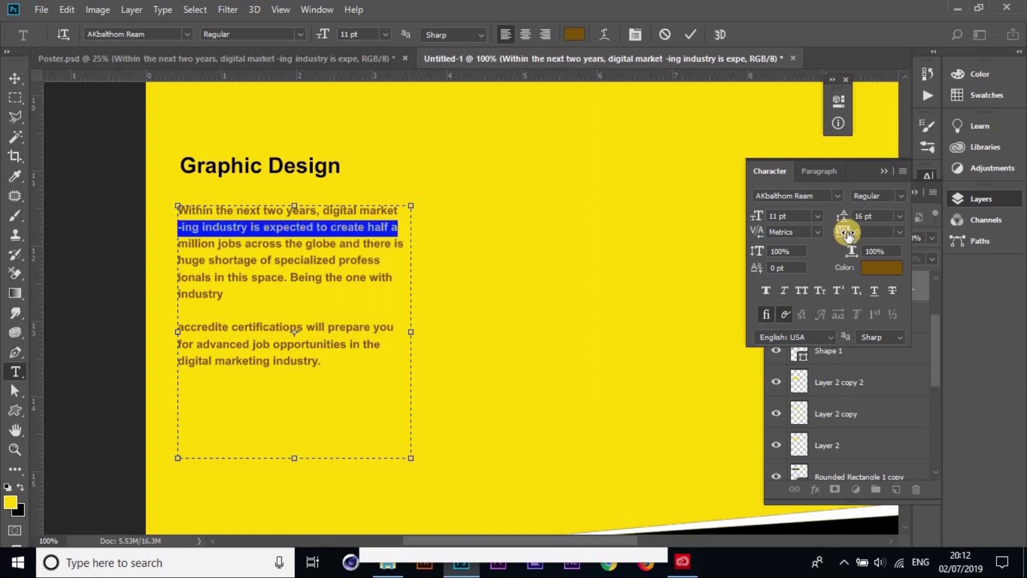
# Try letter spacing 5, then 10, on the paragraph's second line
pyautogui.click(899, 232)
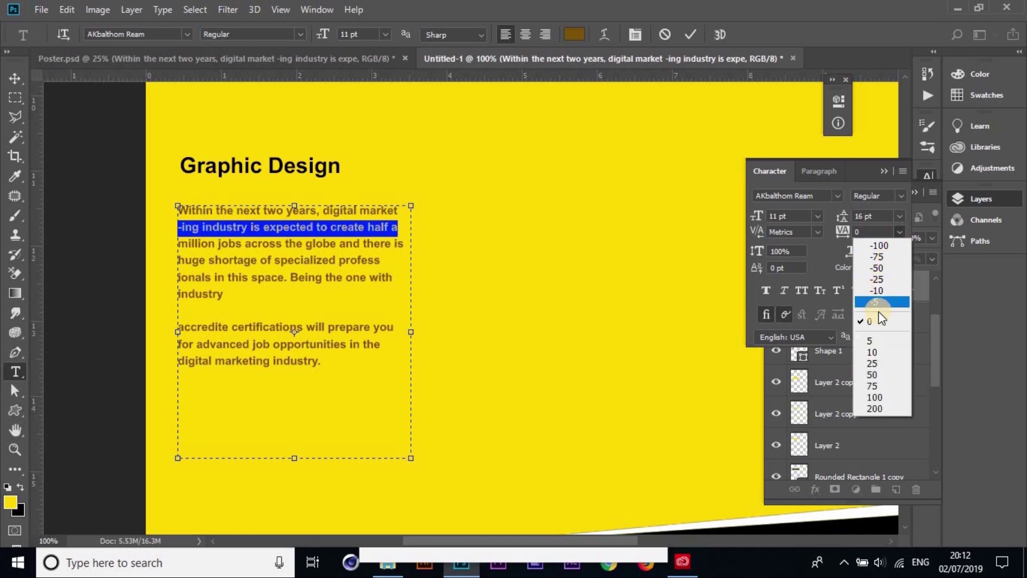
pyautogui.click(874, 342)
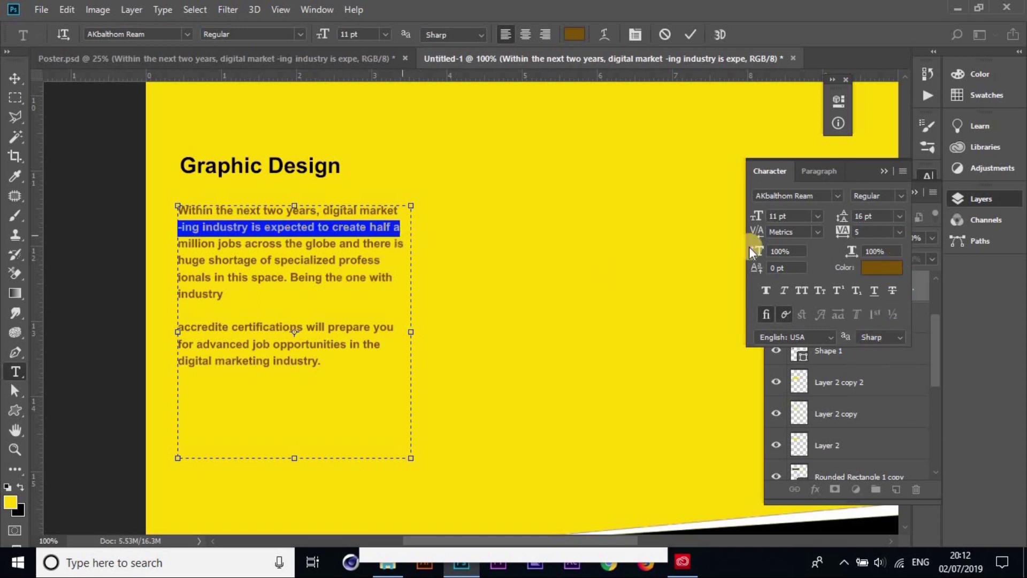
pyautogui.click(899, 231)
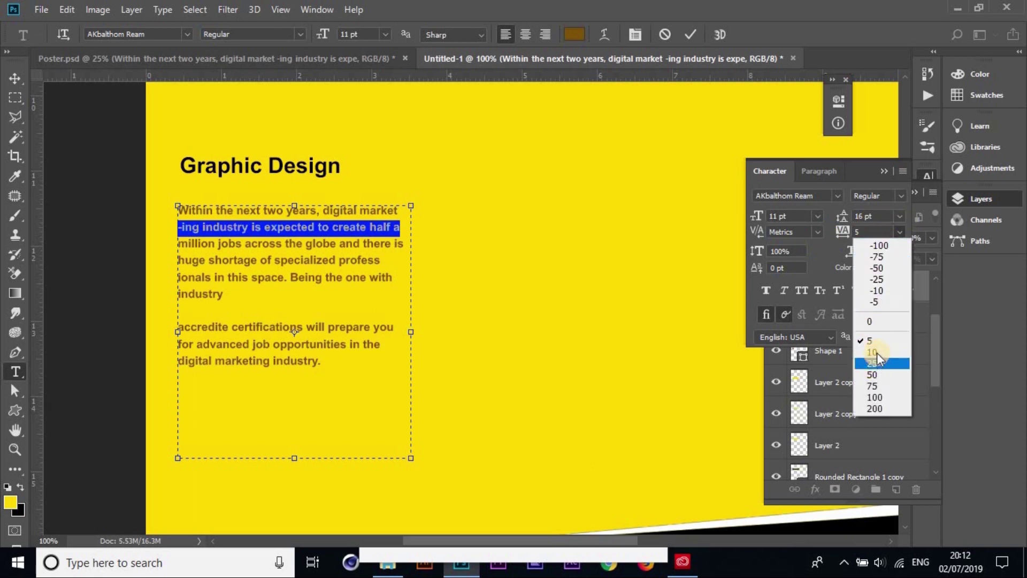
pyautogui.click(874, 352)
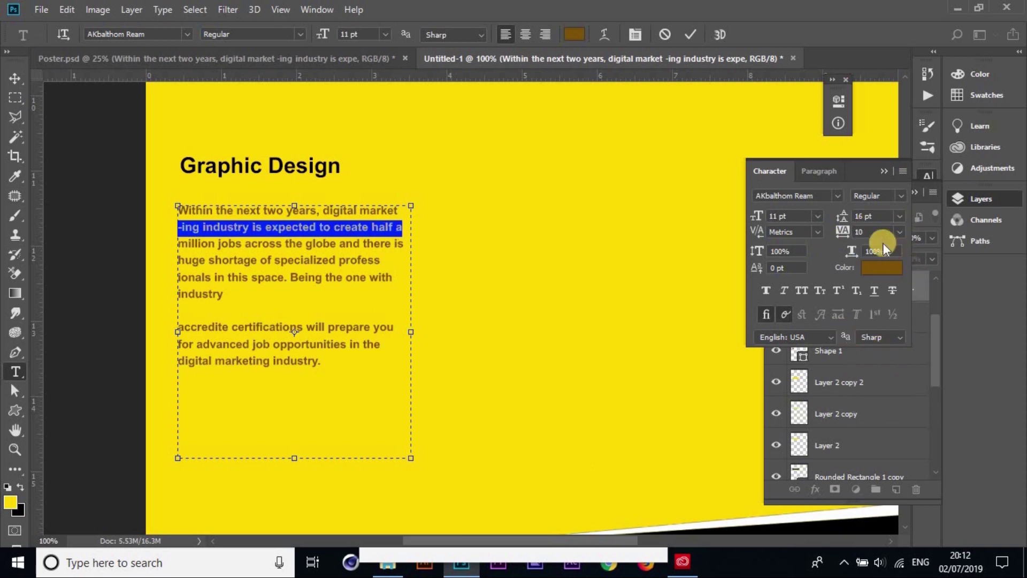
pyautogui.click(853, 231)
pyautogui.write('12')
pyautogui.click(404, 244)
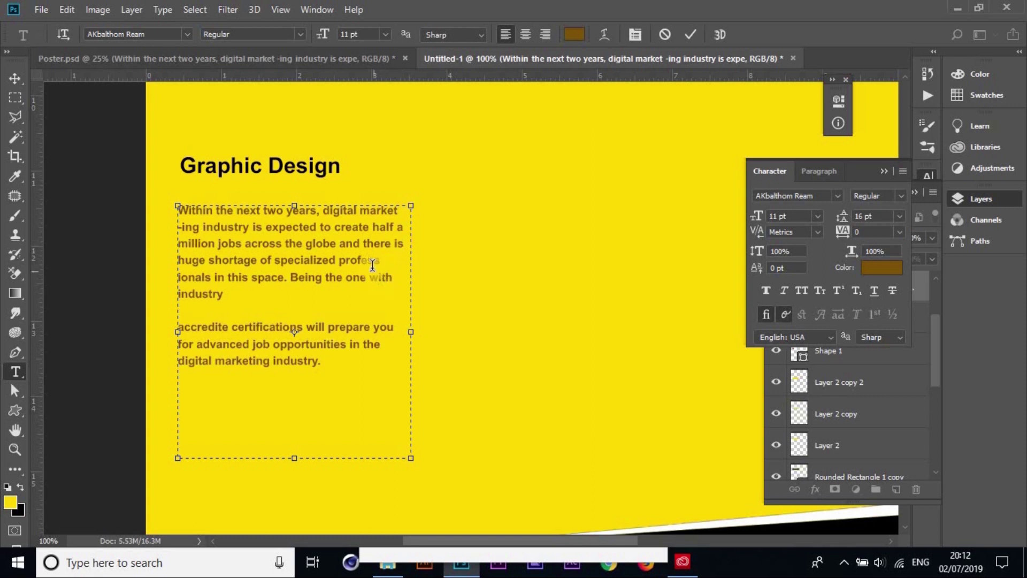
# Set the fourth line's letter spacing to 100, then reduce it to 75
pyautogui.moveTo(382, 261); pyautogui.dragTo(124, 262)
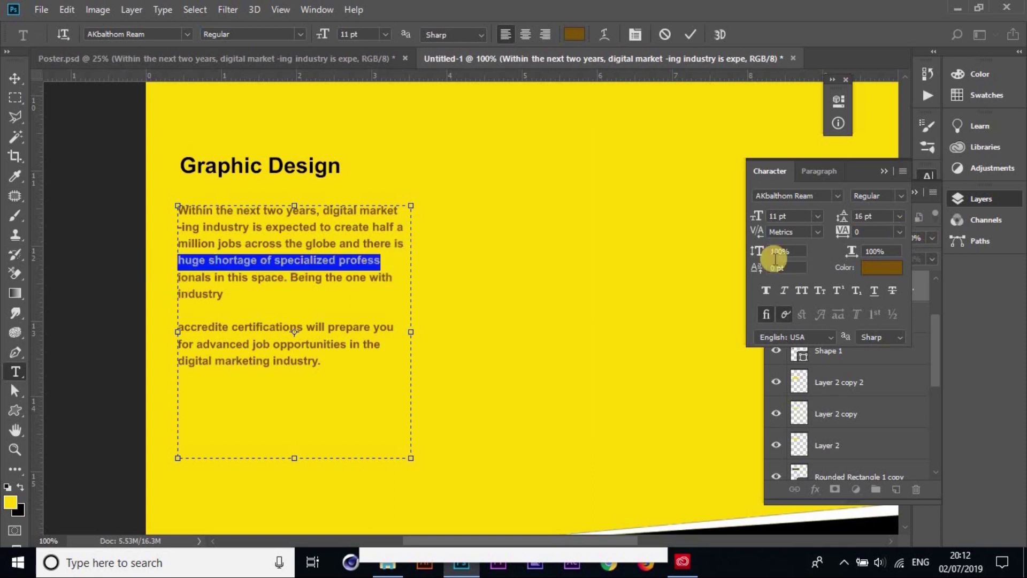
pyautogui.click(900, 231)
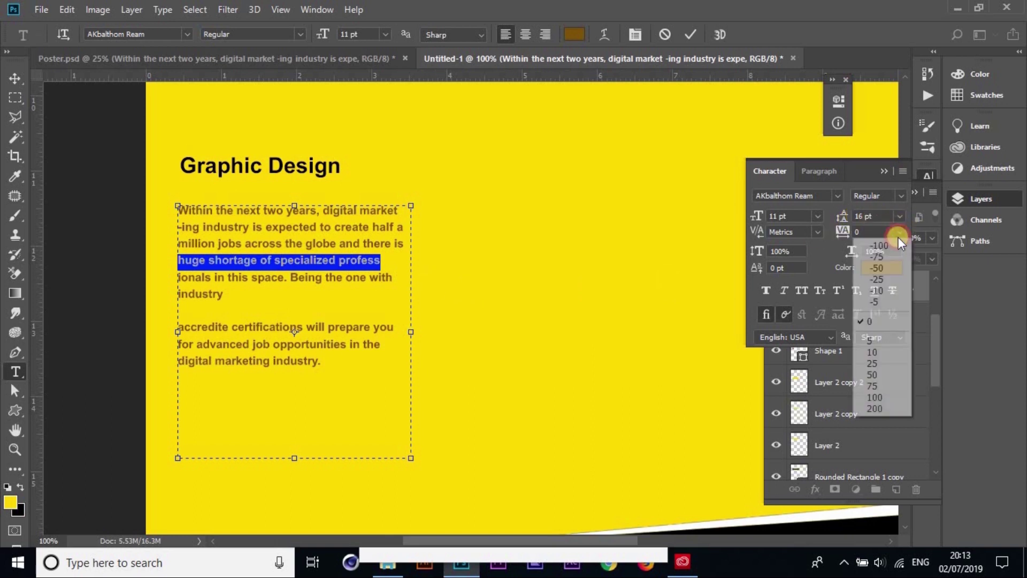
pyautogui.click(877, 397)
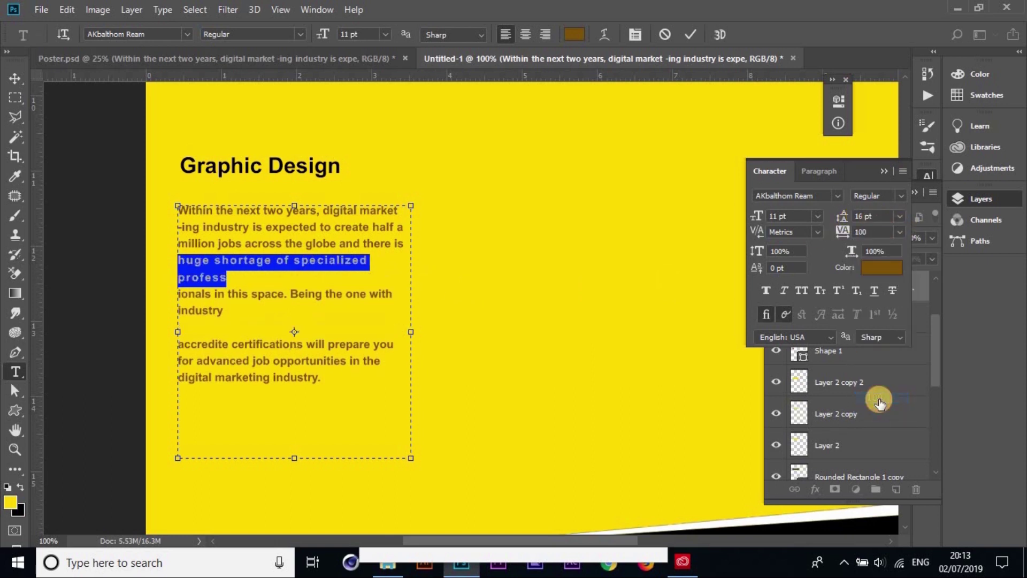
pyautogui.click(900, 233)
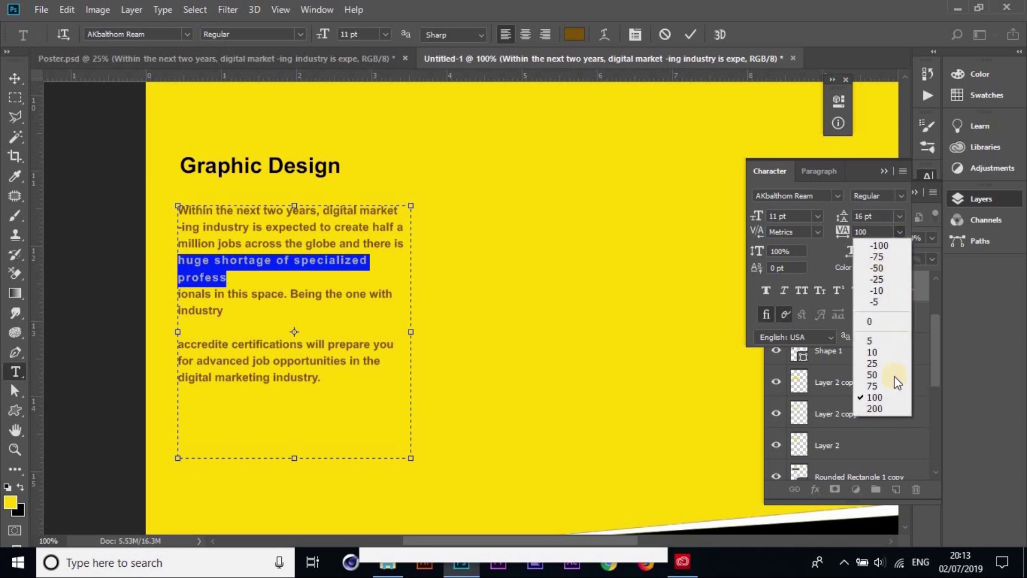
pyautogui.click(887, 378)
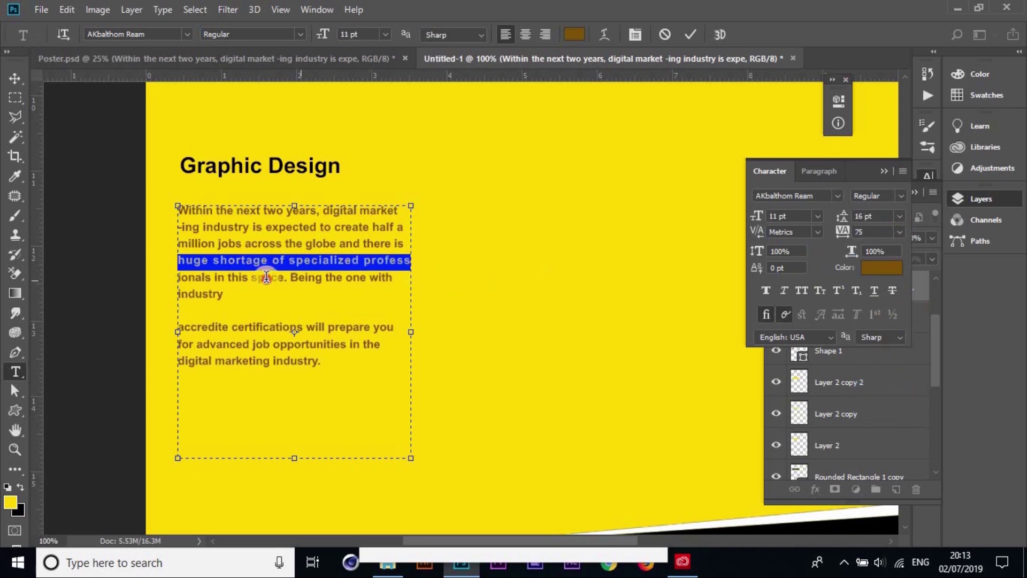
pyautogui.click(294, 261)
# Reset the fourth line's letter spacing back to 0
pyautogui.moveTo(307, 260); pyautogui.dragTo(407, 262)
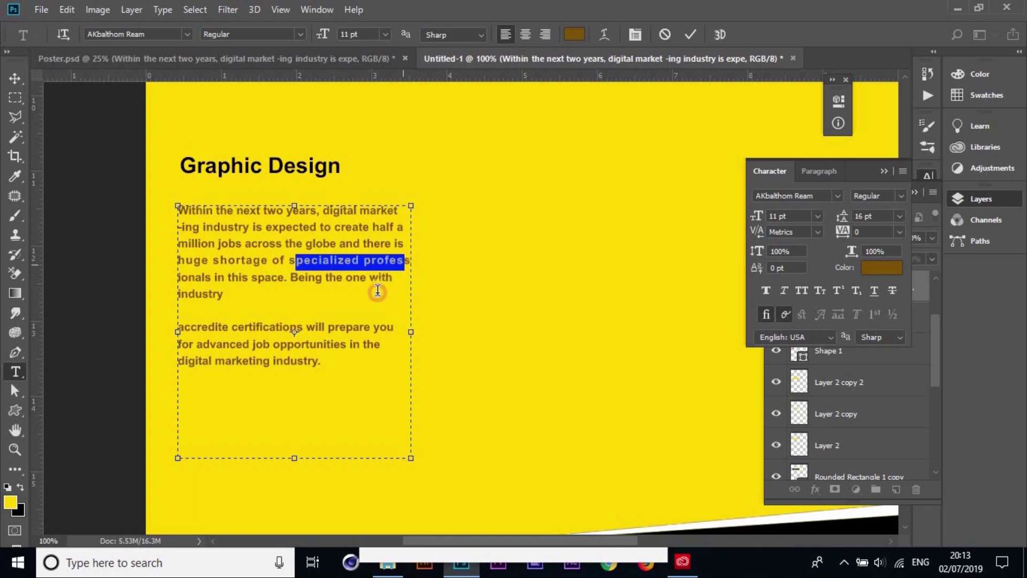
pyautogui.click(273, 293)
pyautogui.moveTo(178, 261); pyautogui.dragTo(411, 261)
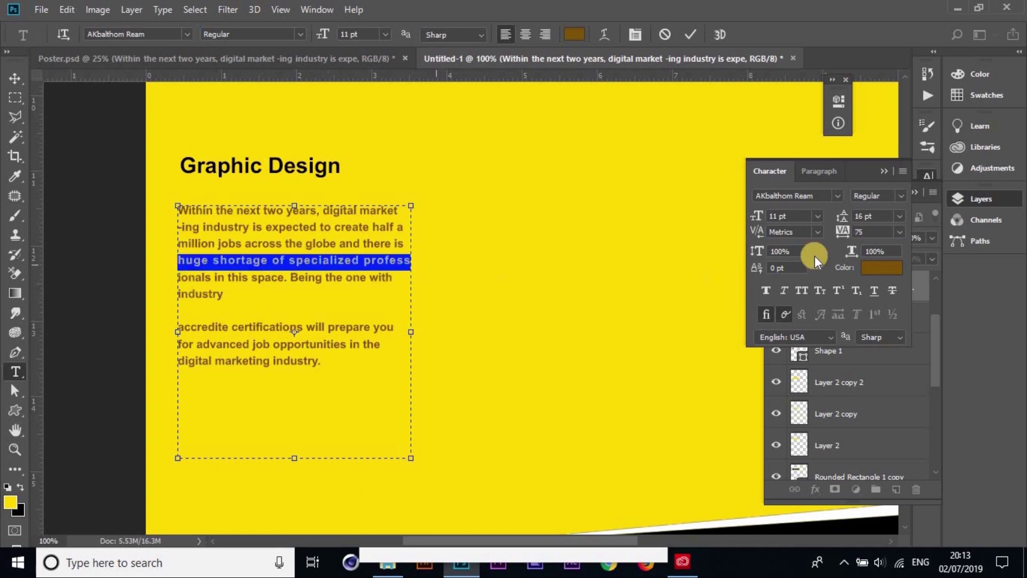
pyautogui.click(900, 231)
pyautogui.click(874, 323)
pyautogui.click(371, 276)
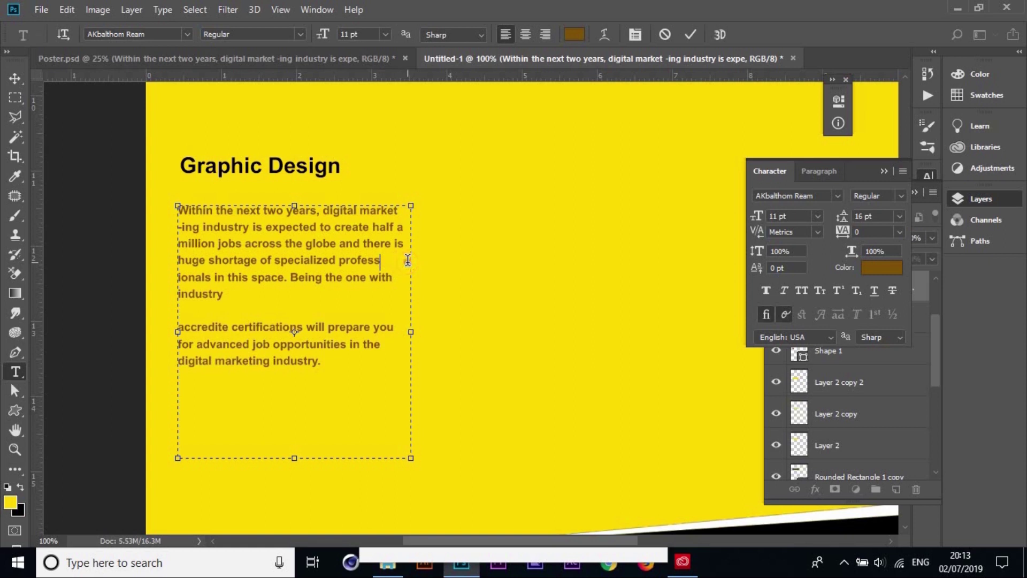
# Set the fourth line's letter spacing to 25
pyautogui.moveTo(405, 251); pyautogui.dragTo(376, 264)
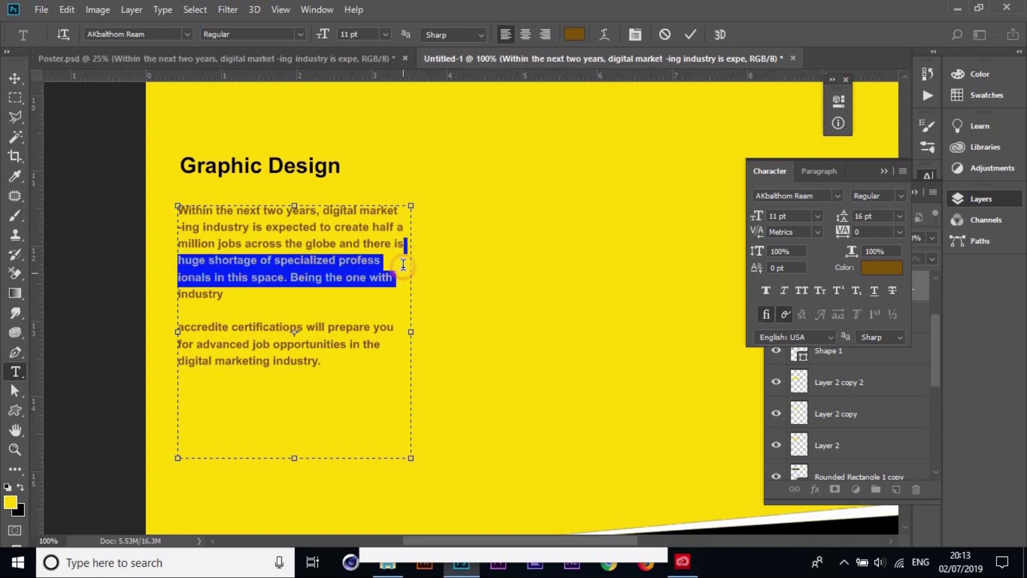
pyautogui.click(375, 261)
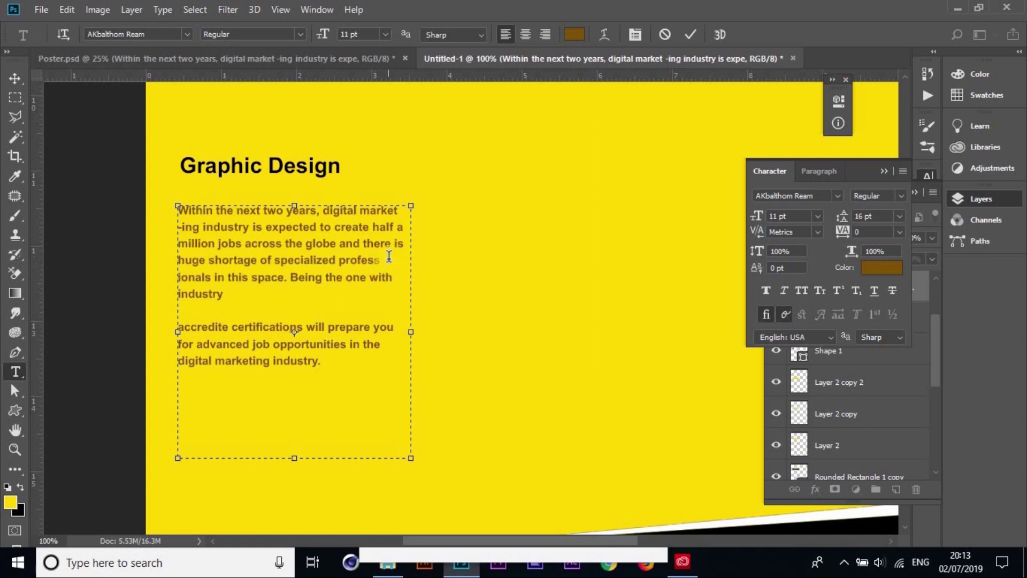
pyautogui.moveTo(372, 262); pyautogui.dragTo(177, 261)
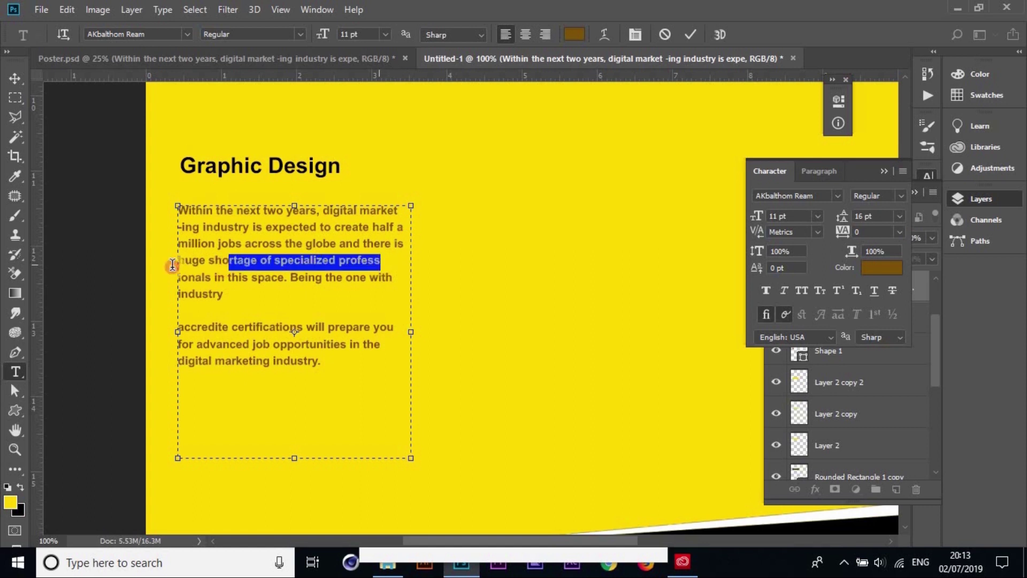
pyautogui.click(901, 231)
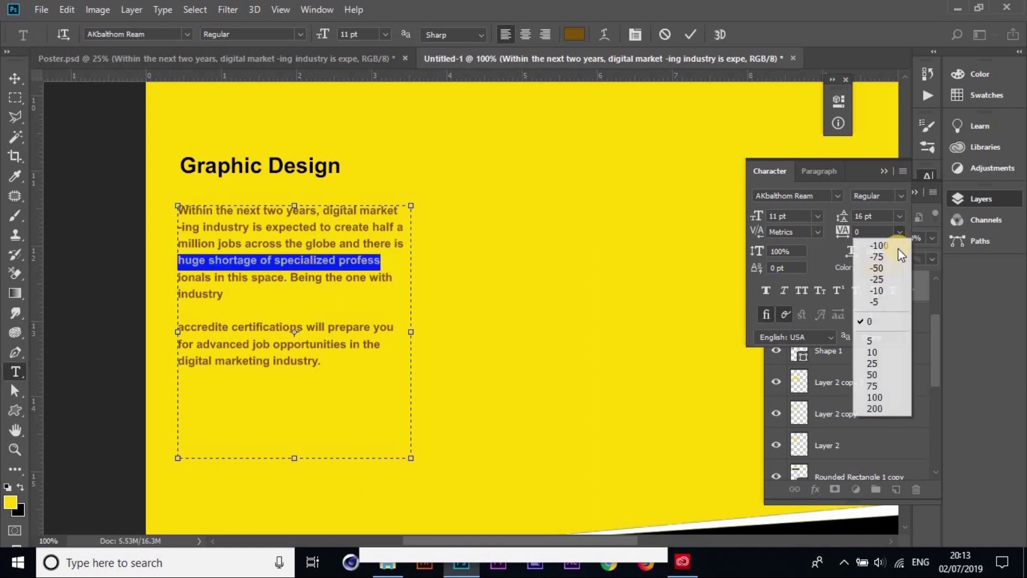
pyautogui.click(886, 362)
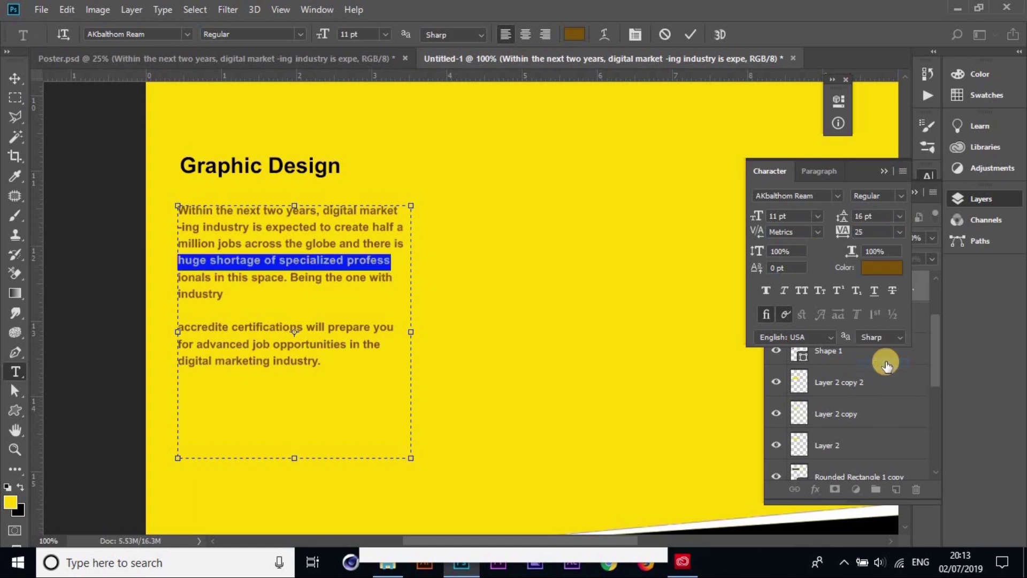
pyautogui.click(401, 241)
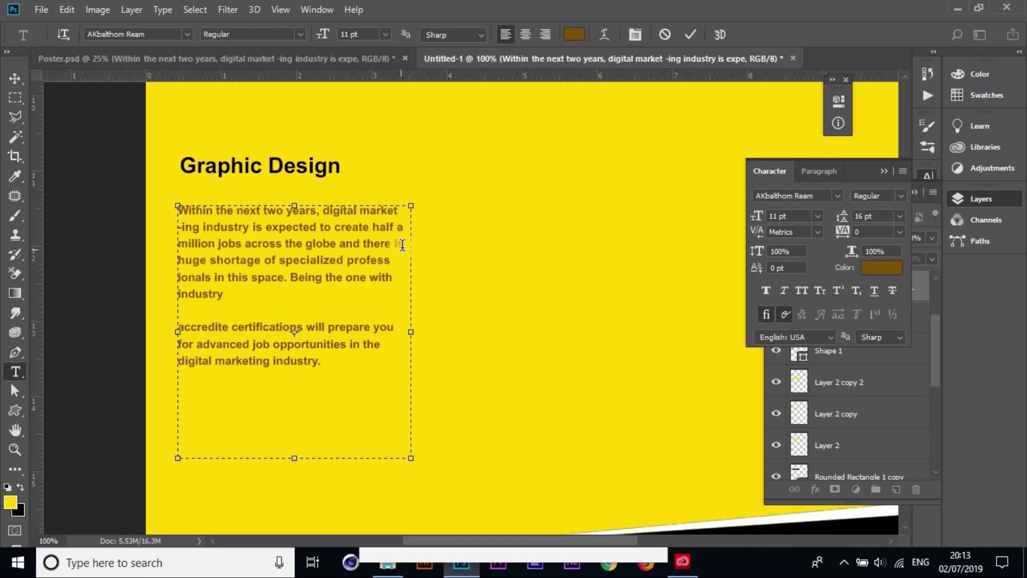
# Tighten the third line's tracking to -25 and widen the text box slightly
pyautogui.moveTo(402, 243); pyautogui.dragTo(178, 245)
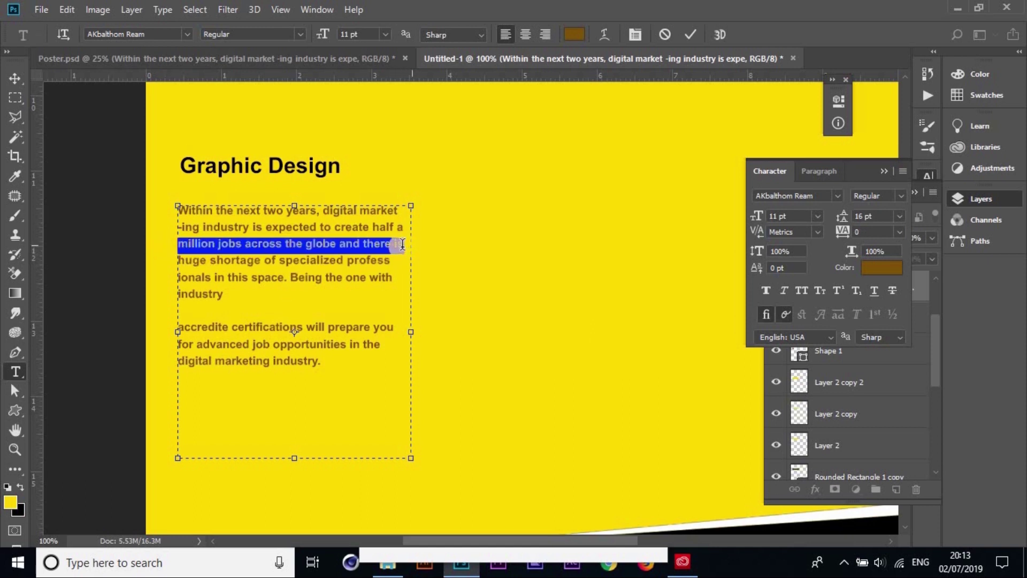
pyautogui.click(898, 232)
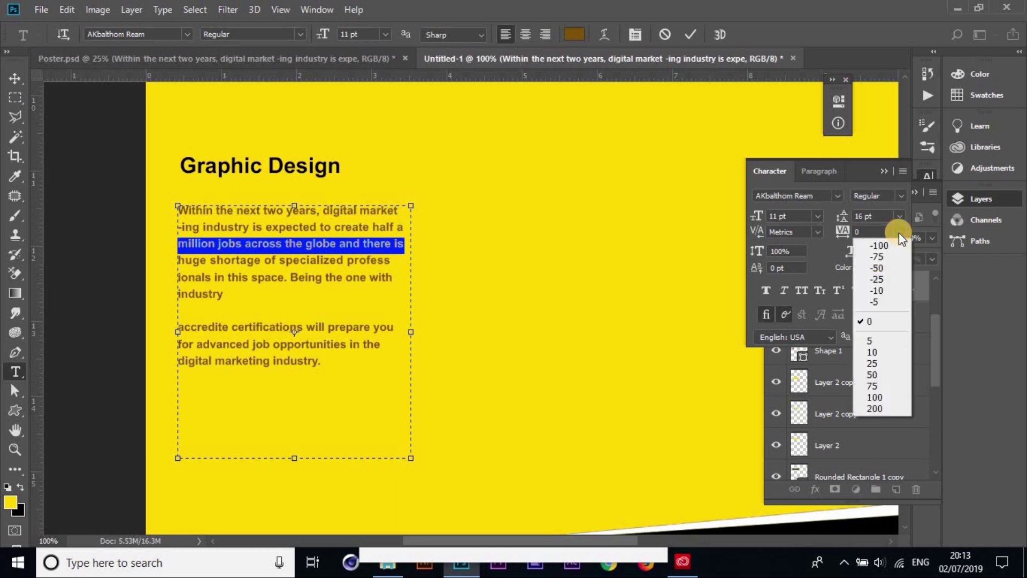
pyautogui.click(889, 280)
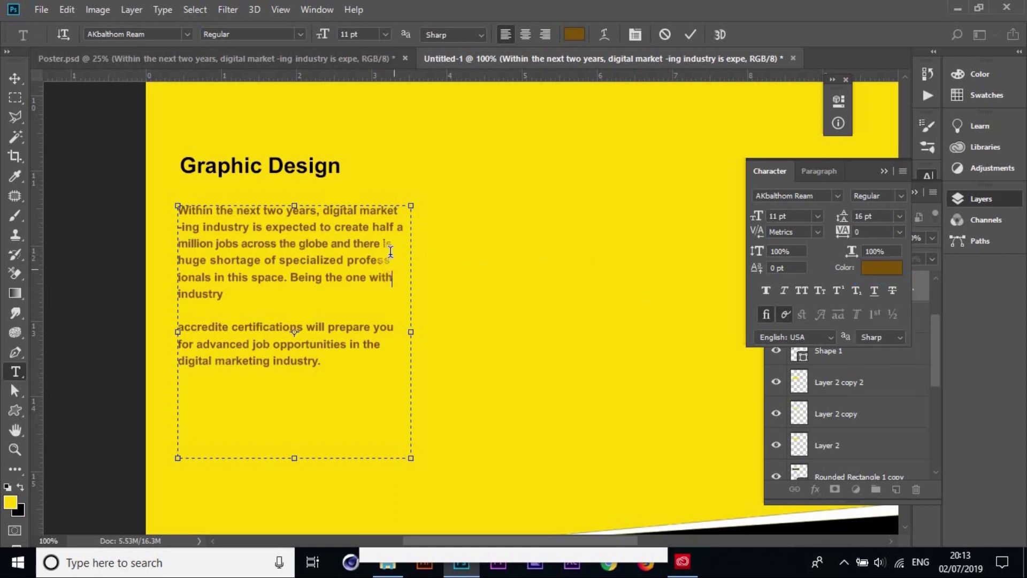
pyautogui.moveTo(393, 245); pyautogui.dragTo(389, 262)
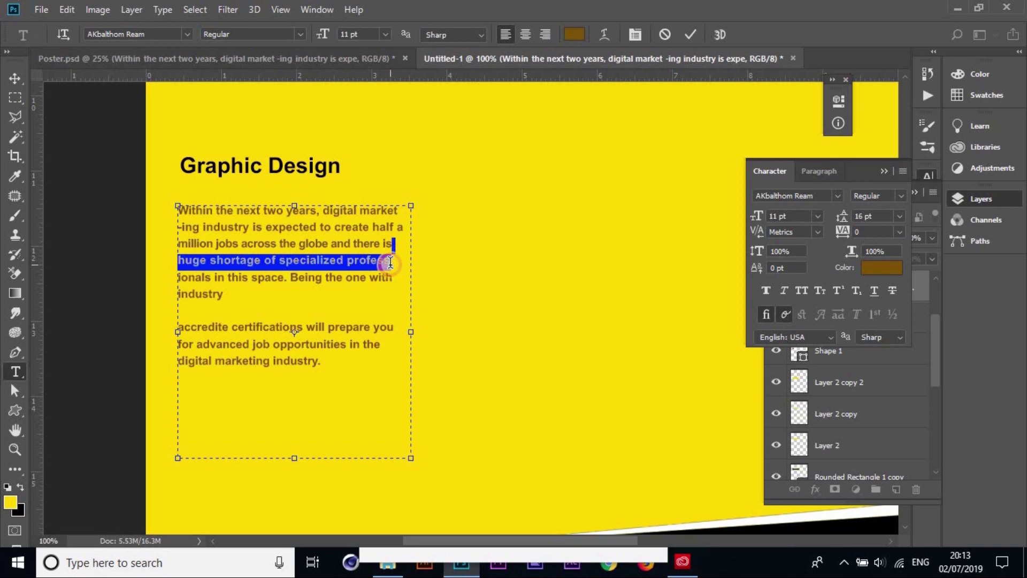
pyautogui.click(408, 294)
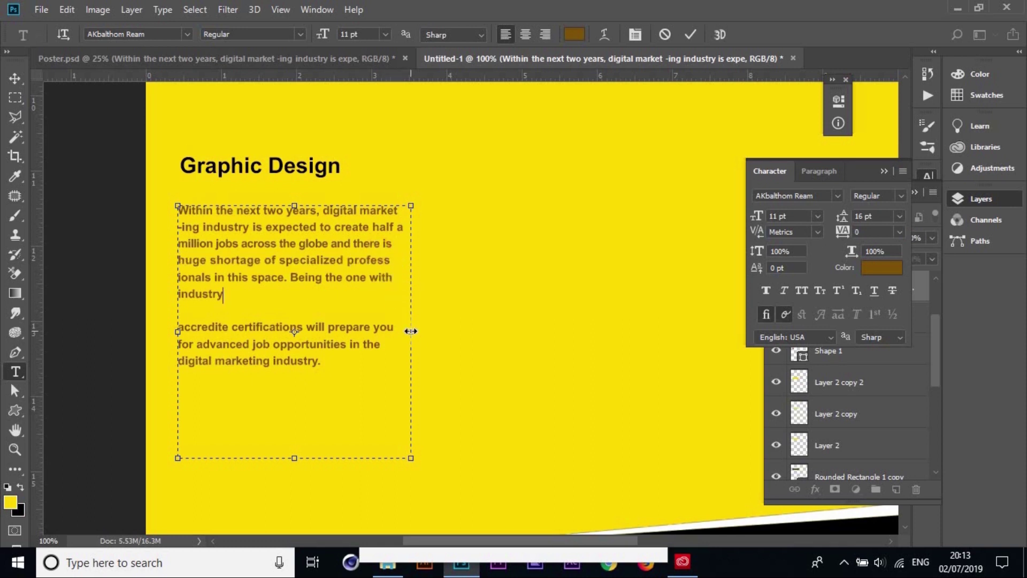
pyautogui.moveTo(410, 331); pyautogui.dragTo(415, 331)
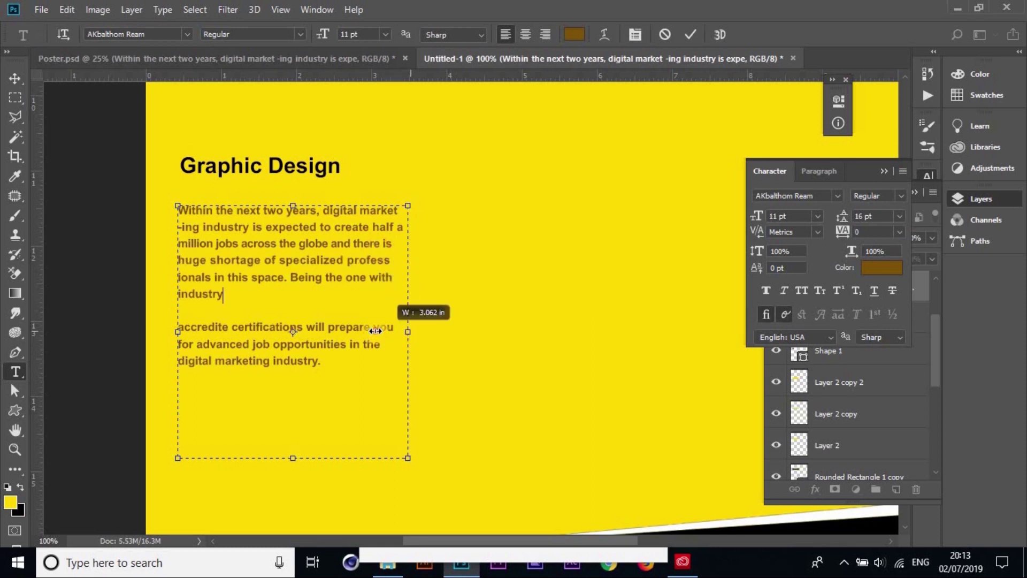
# In Poster.psd, reset the 'million jobs across the globe and there' line's tracking to 0
pyautogui.click(267, 58)
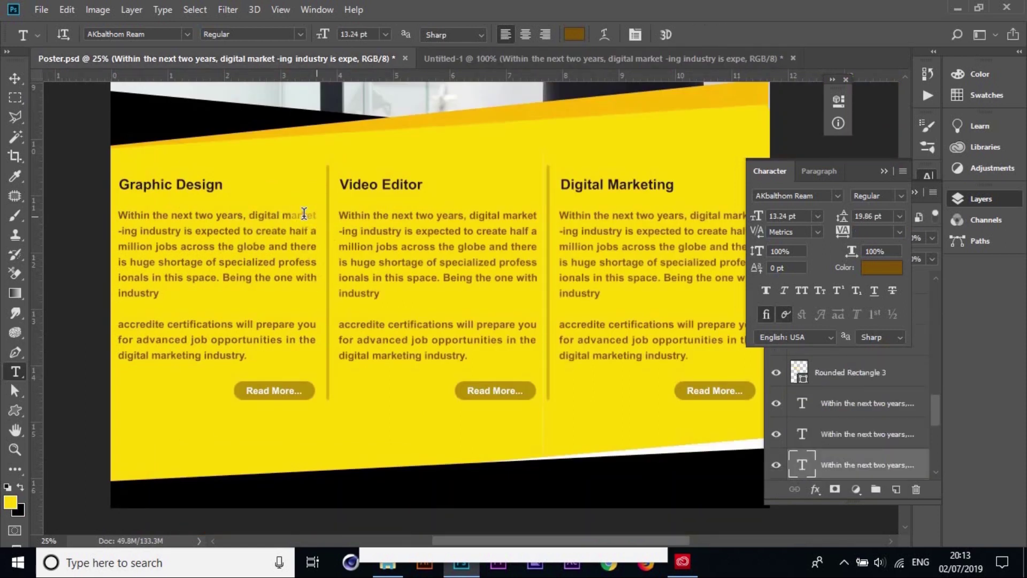
pyautogui.click(302, 215)
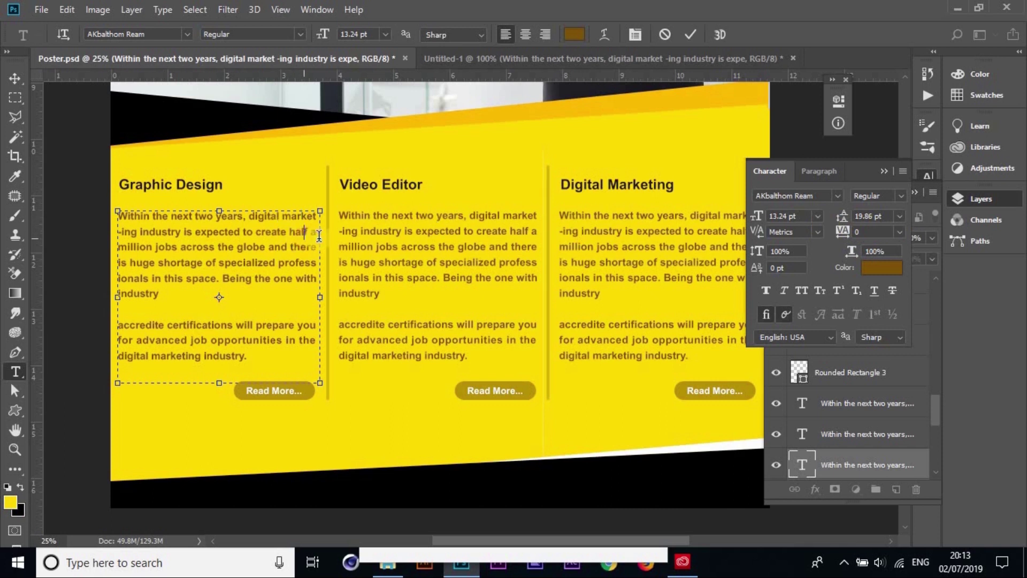
pyautogui.click(308, 250)
pyautogui.moveTo(315, 247); pyautogui.dragTo(118, 248)
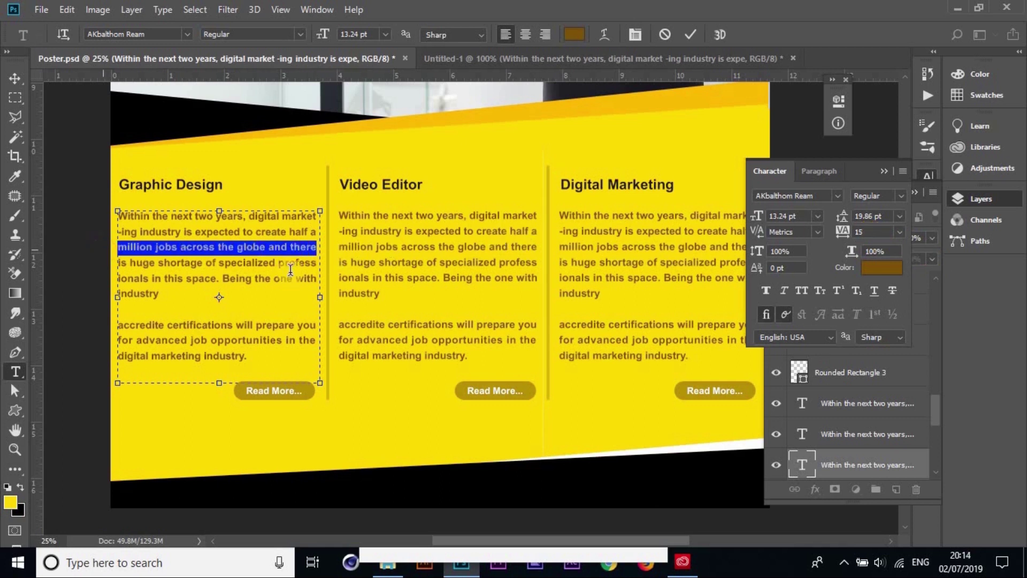
pyautogui.click(902, 232)
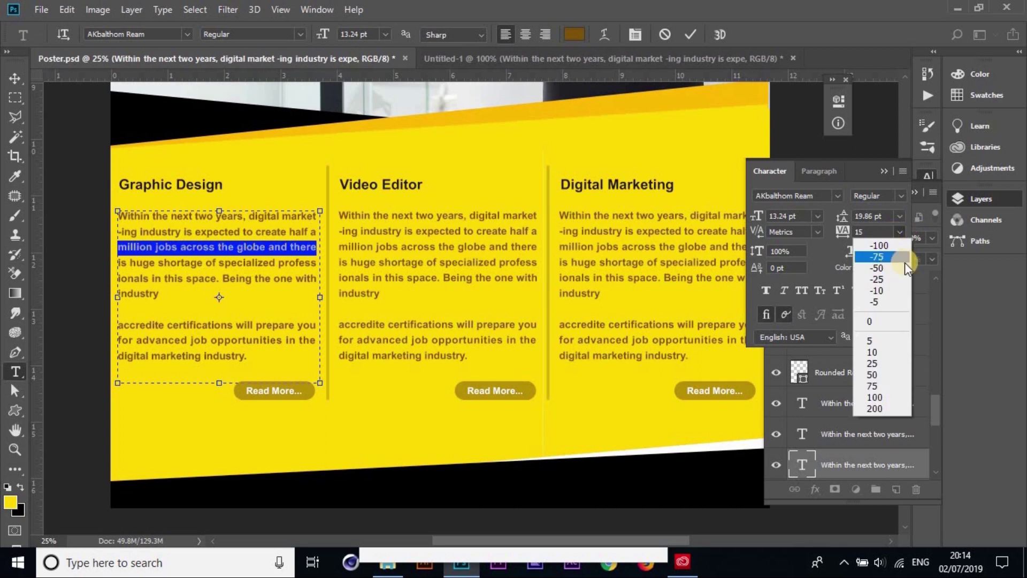
pyautogui.click(871, 322)
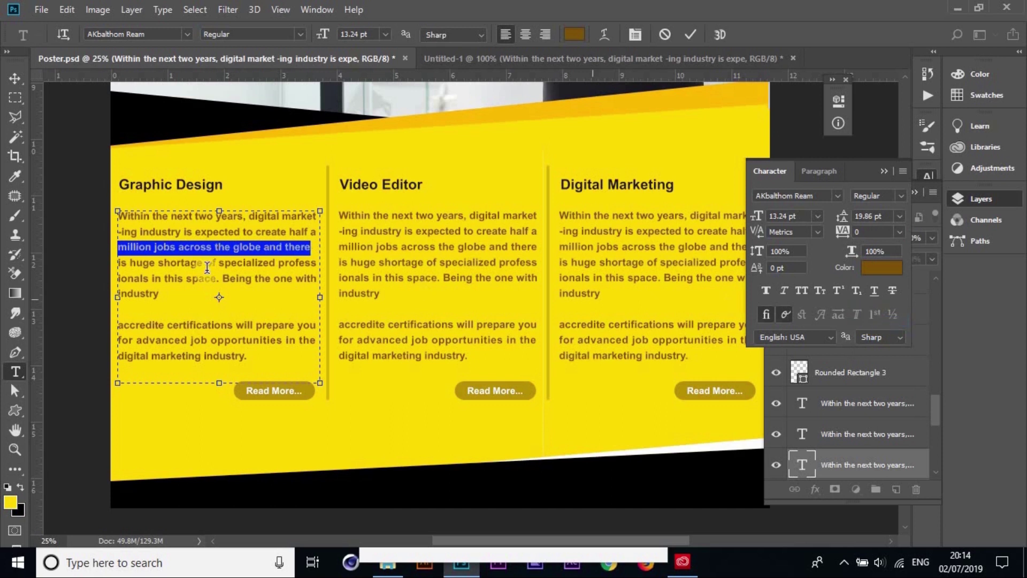
pyautogui.click(316, 252)
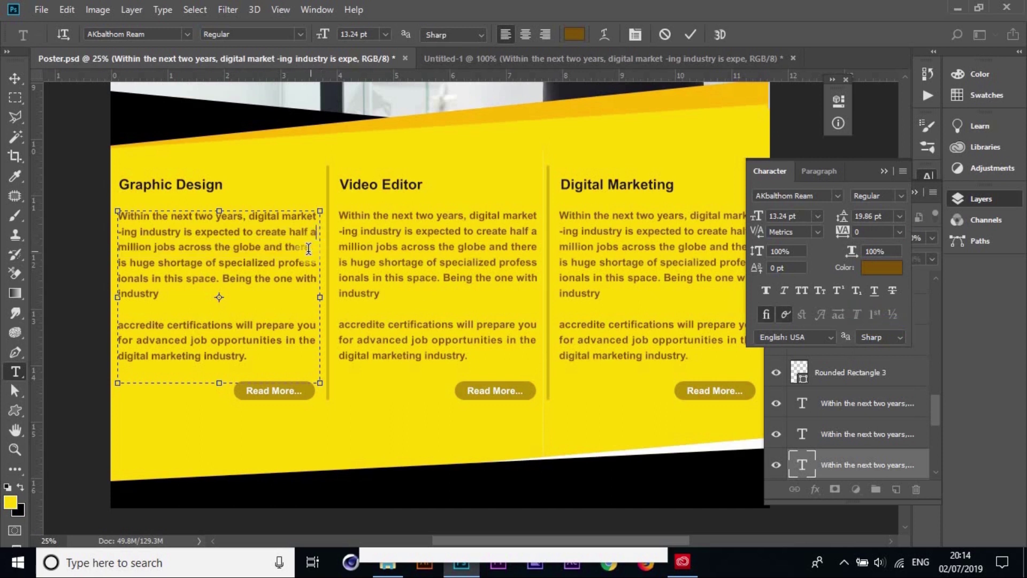
# Reselect that line and set its letter spacing to 15
pyautogui.moveTo(309, 247); pyautogui.dragTo(115, 247)
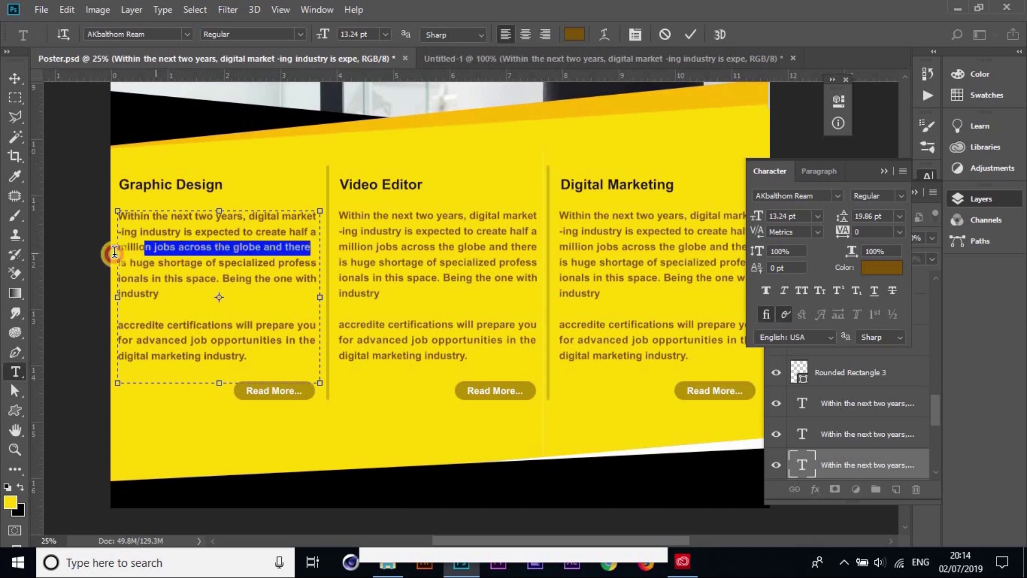
pyautogui.click(900, 233)
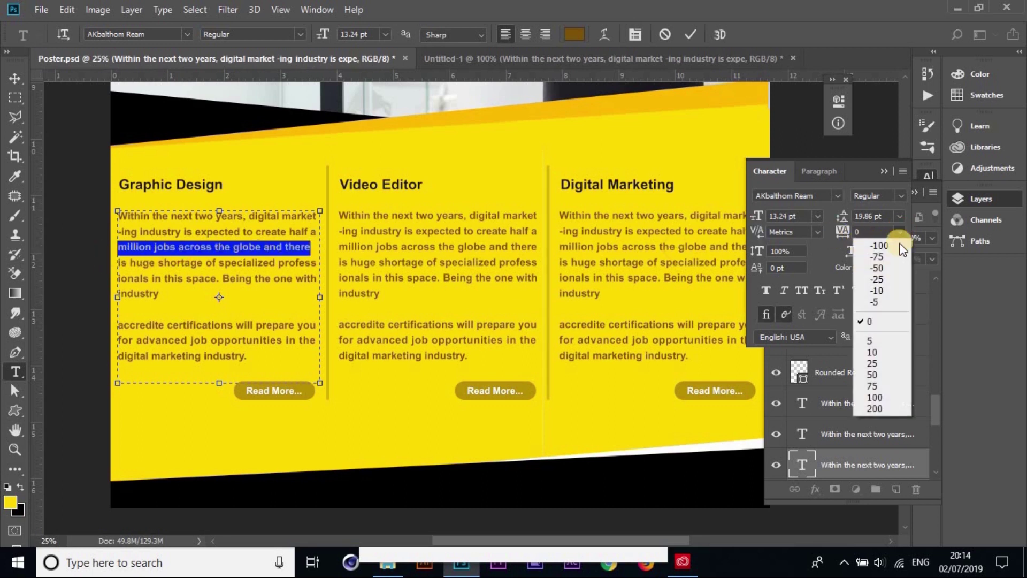
pyautogui.click(885, 350)
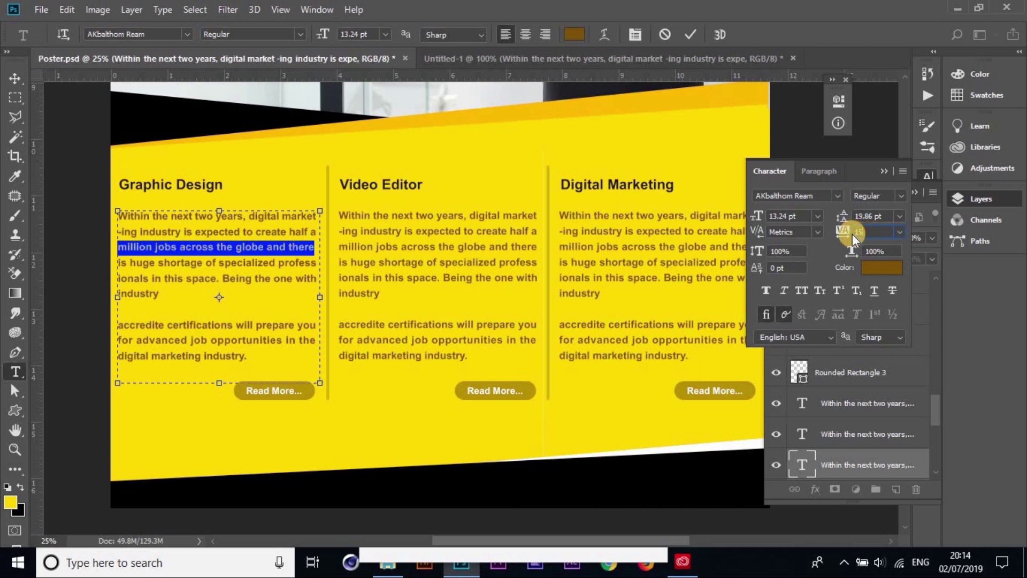
pyautogui.write('15')
pyautogui.press('Return')
pyautogui.click(275, 230)
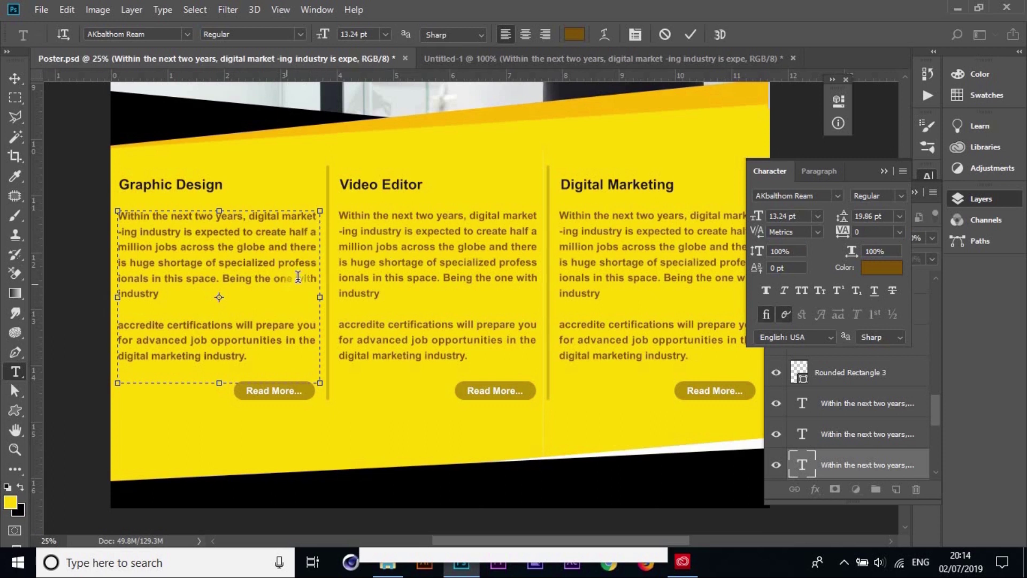
# Finish the text edit, then zoom out to the top of the Untitled-1 draft
pyautogui.click(14, 79)
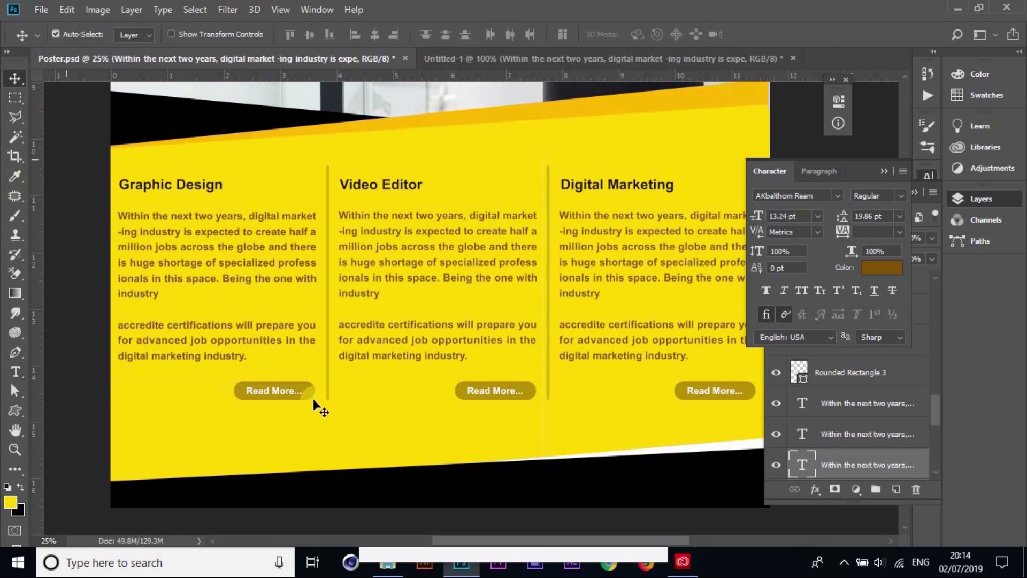
pyautogui.click(473, 64)
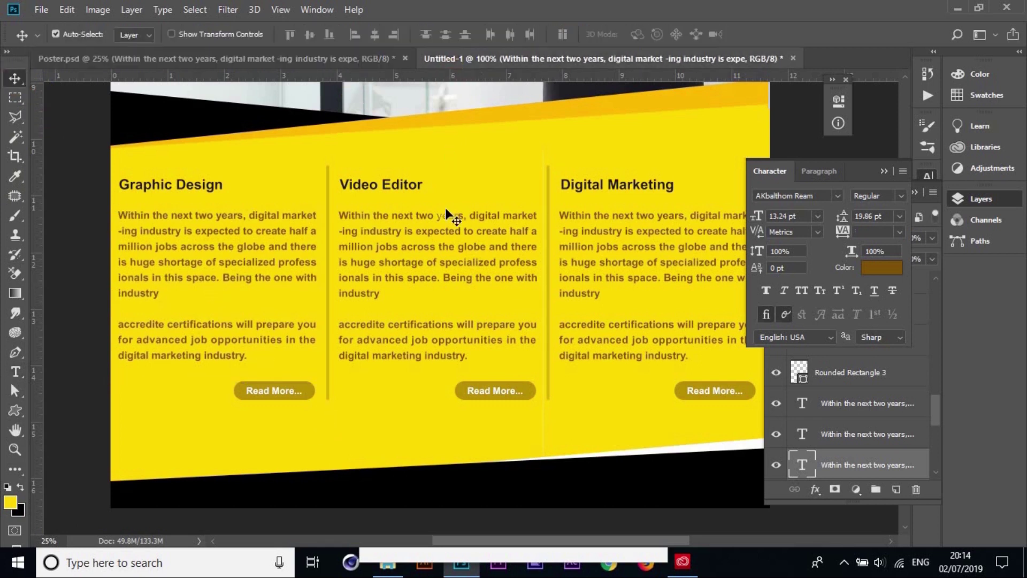
pyautogui.hotkey('ctrl', '-')
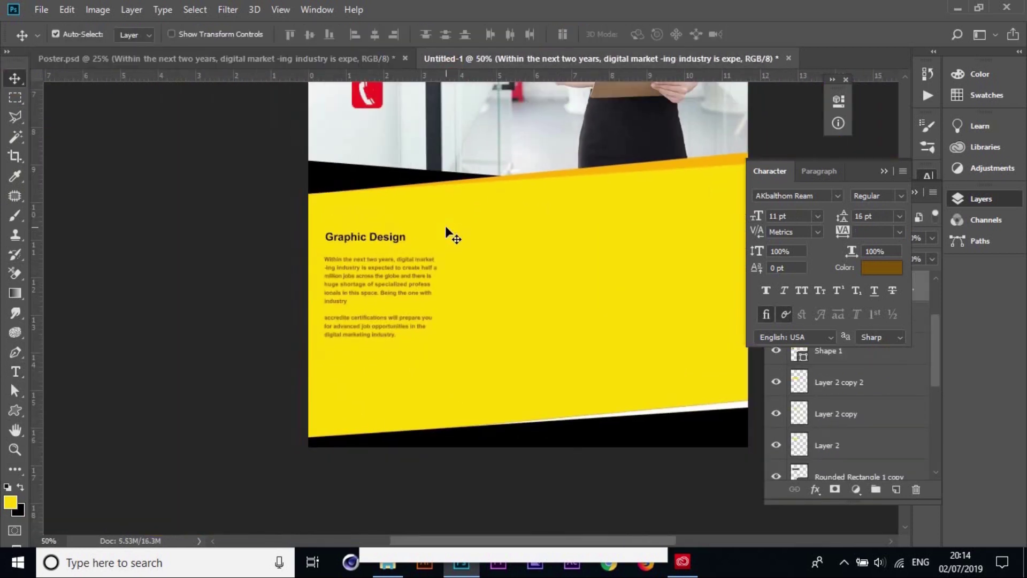
pyautogui.moveTo(475, 229)
pyautogui.mouseDown()
pyautogui.moveTo(358, 394)
pyautogui.moveTo(336, 329)
pyautogui.mouseUp()
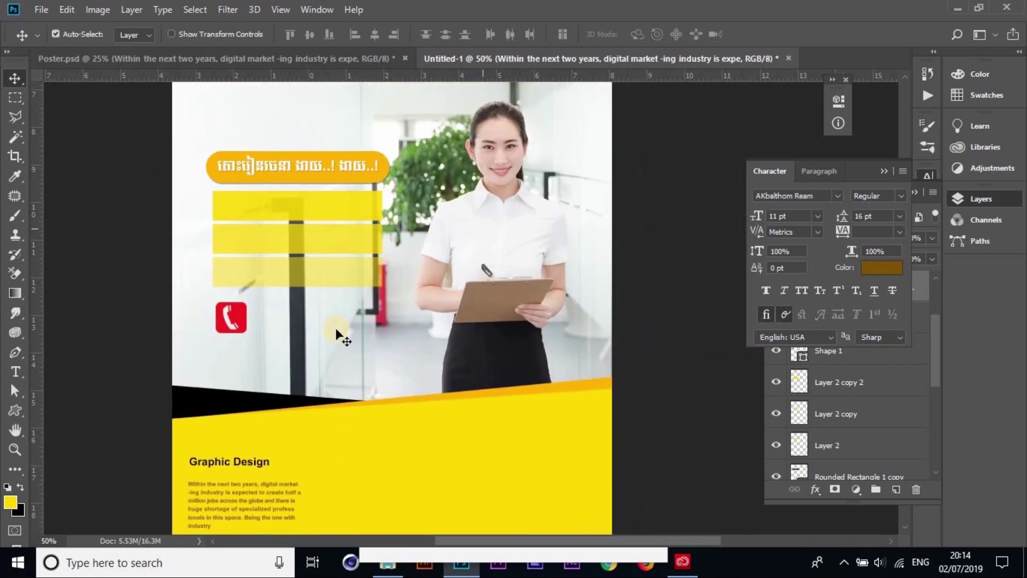
# Zoom out on Poster.psd and pan from the logo down to the yellow three-column panel
pyautogui.click(341, 58)
pyautogui.hotkey('ctrl', '-')
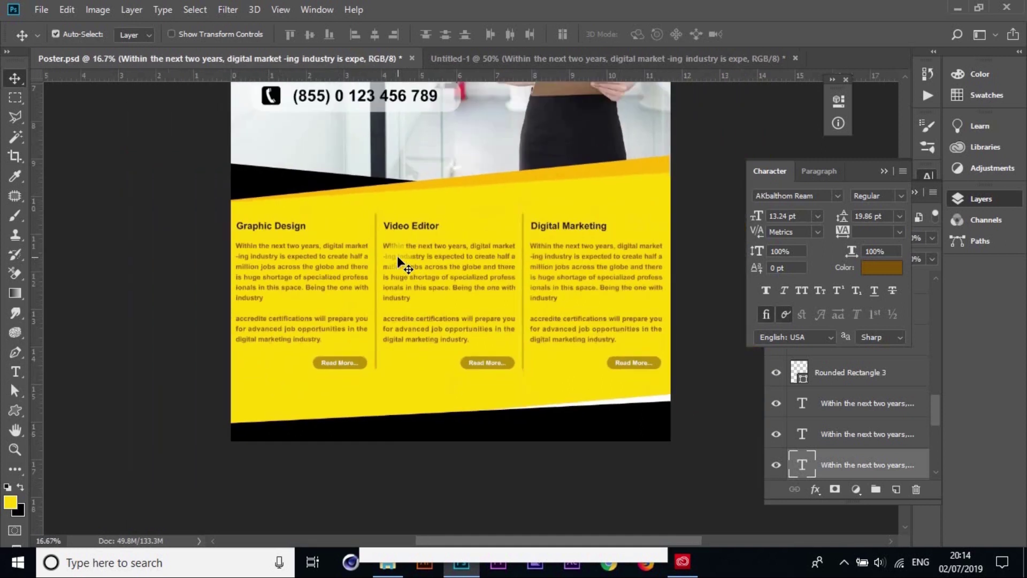
pyautogui.scroll(5, 442, 394)
pyautogui.click(254, 274)
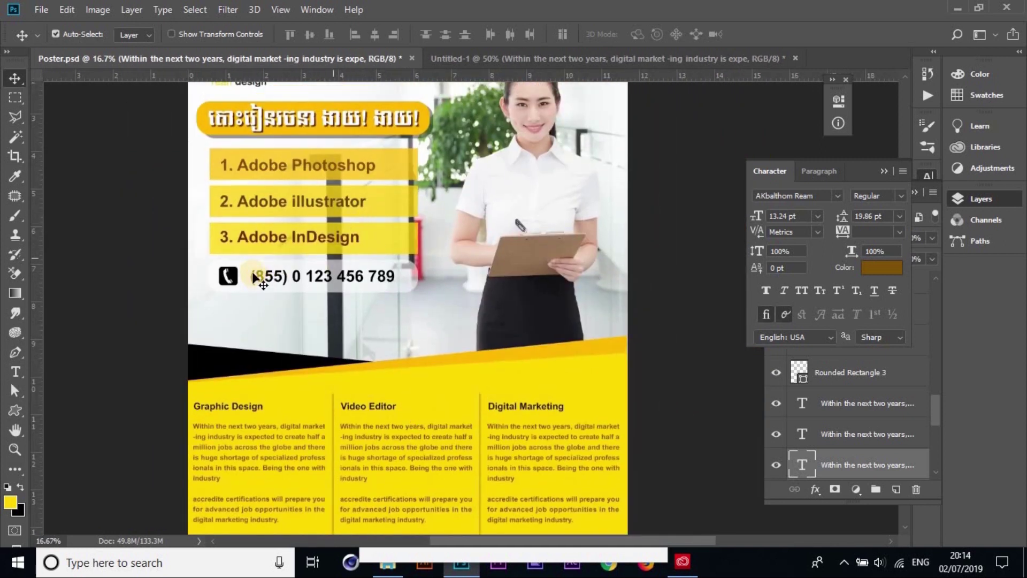
pyautogui.click(231, 277)
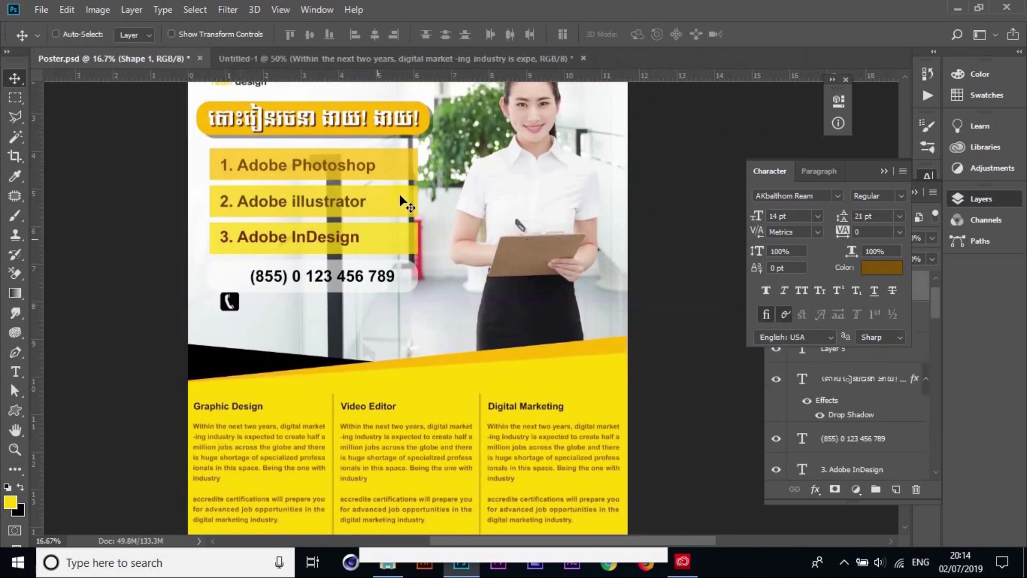
pyautogui.moveTo(411, 215); pyautogui.dragTo(388, 310)
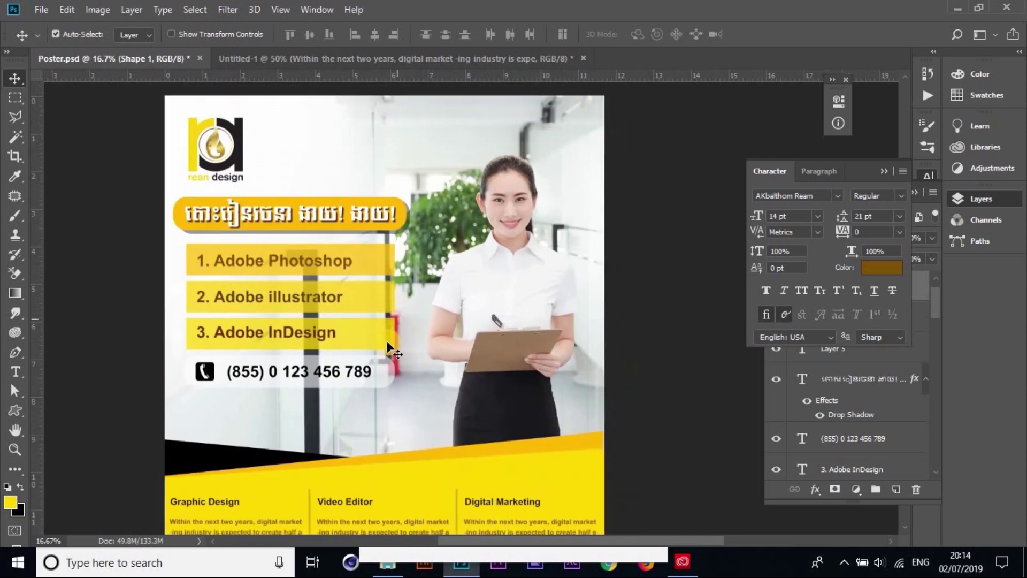
pyautogui.moveTo(496, 143); pyautogui.dragTo(500, 83)
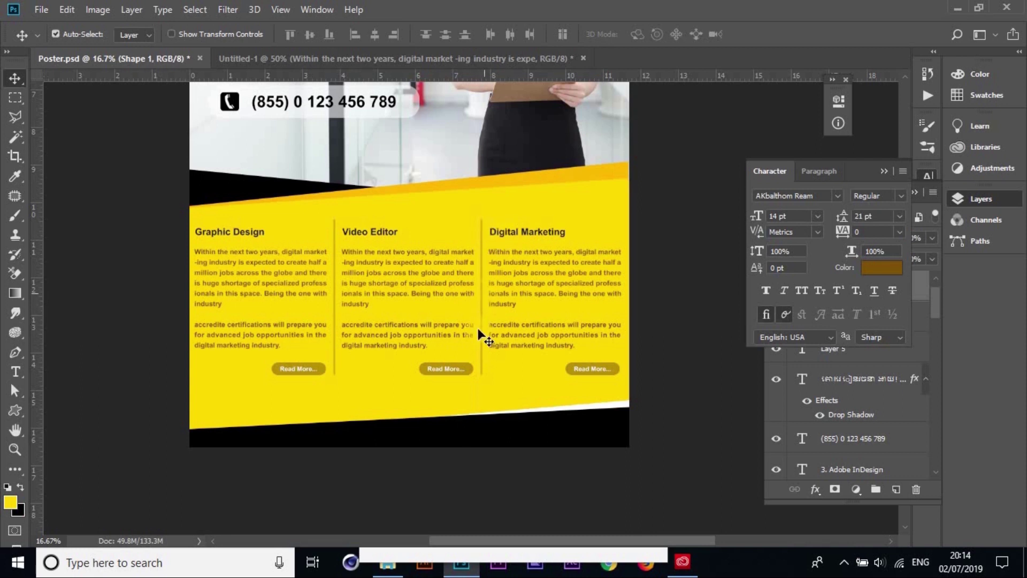
# Select the first Read More button layer and close the Character panel, leaving the button in place
pyautogui.click(320, 367)
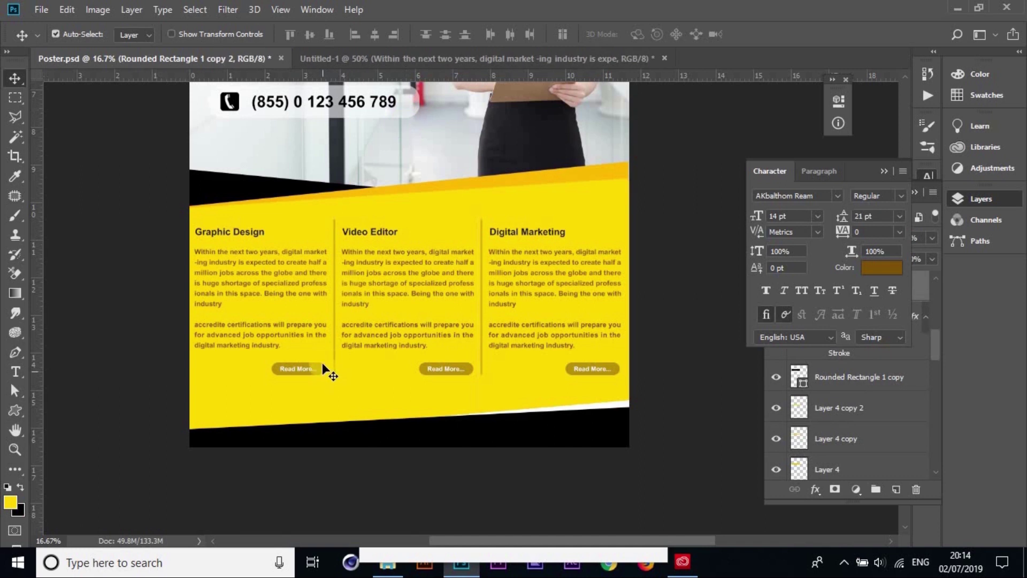
pyautogui.click(561, 368)
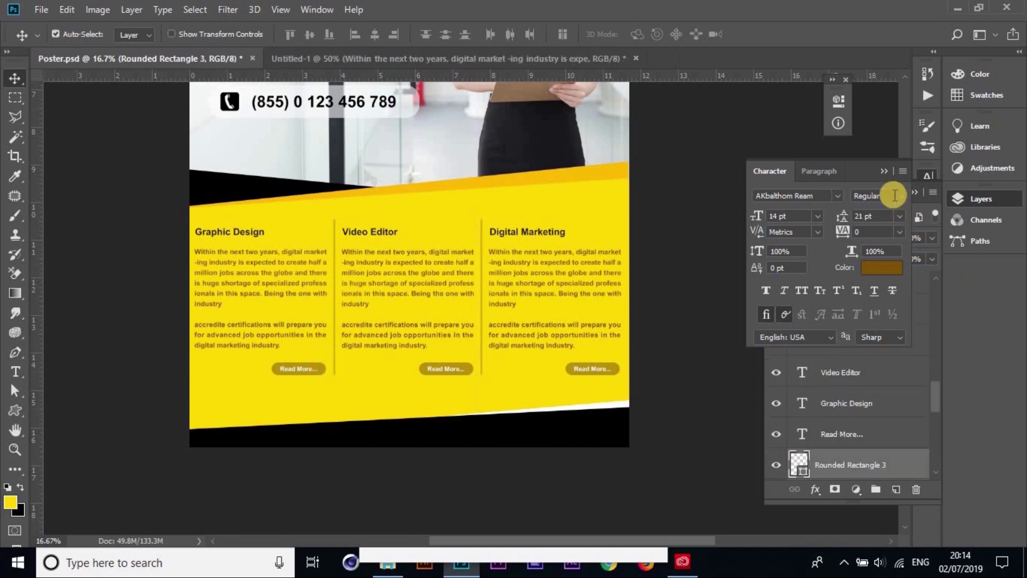
pyautogui.click(884, 171)
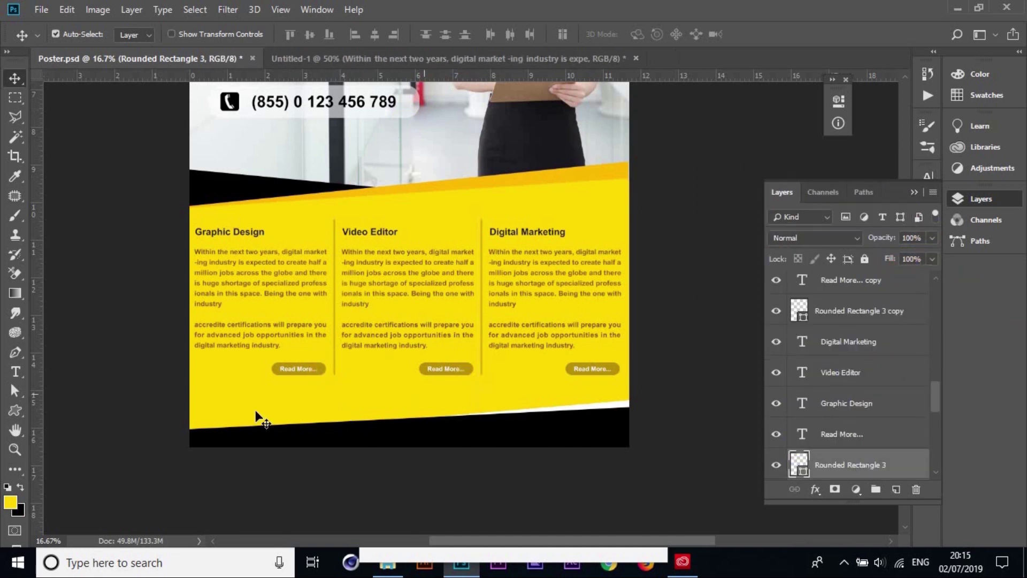
pyautogui.click(321, 368)
pyautogui.moveTo(321, 368); pyautogui.dragTo(313, 367)
# Zoom out to centre the whole poster and deselect the button layer
pyautogui.scroll(3, 619, 454)
pyautogui.scroll(3, 610, 389)
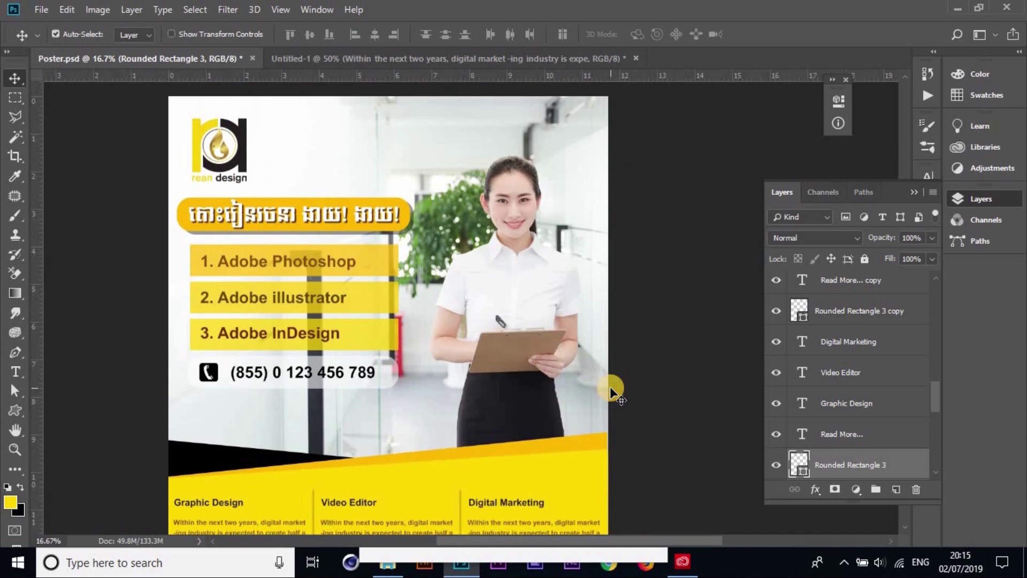
pyautogui.hotkey('ctrl', '-')
pyautogui.moveTo(630, 270)
pyautogui.mouseDown()
pyautogui.moveTo(630, 245)
pyautogui.moveTo(628, 332)
pyautogui.mouseUp()
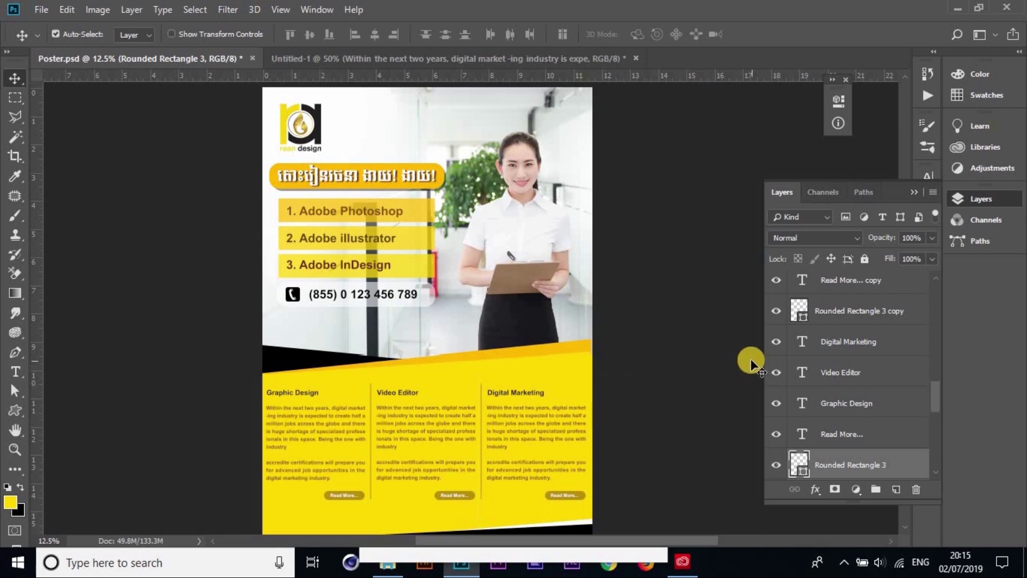
pyautogui.click(672, 449)
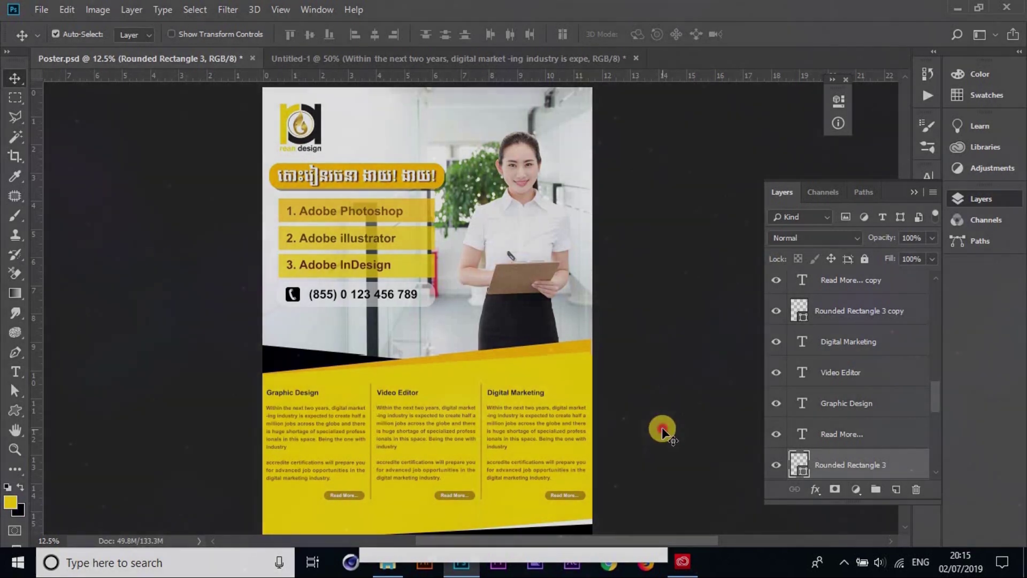